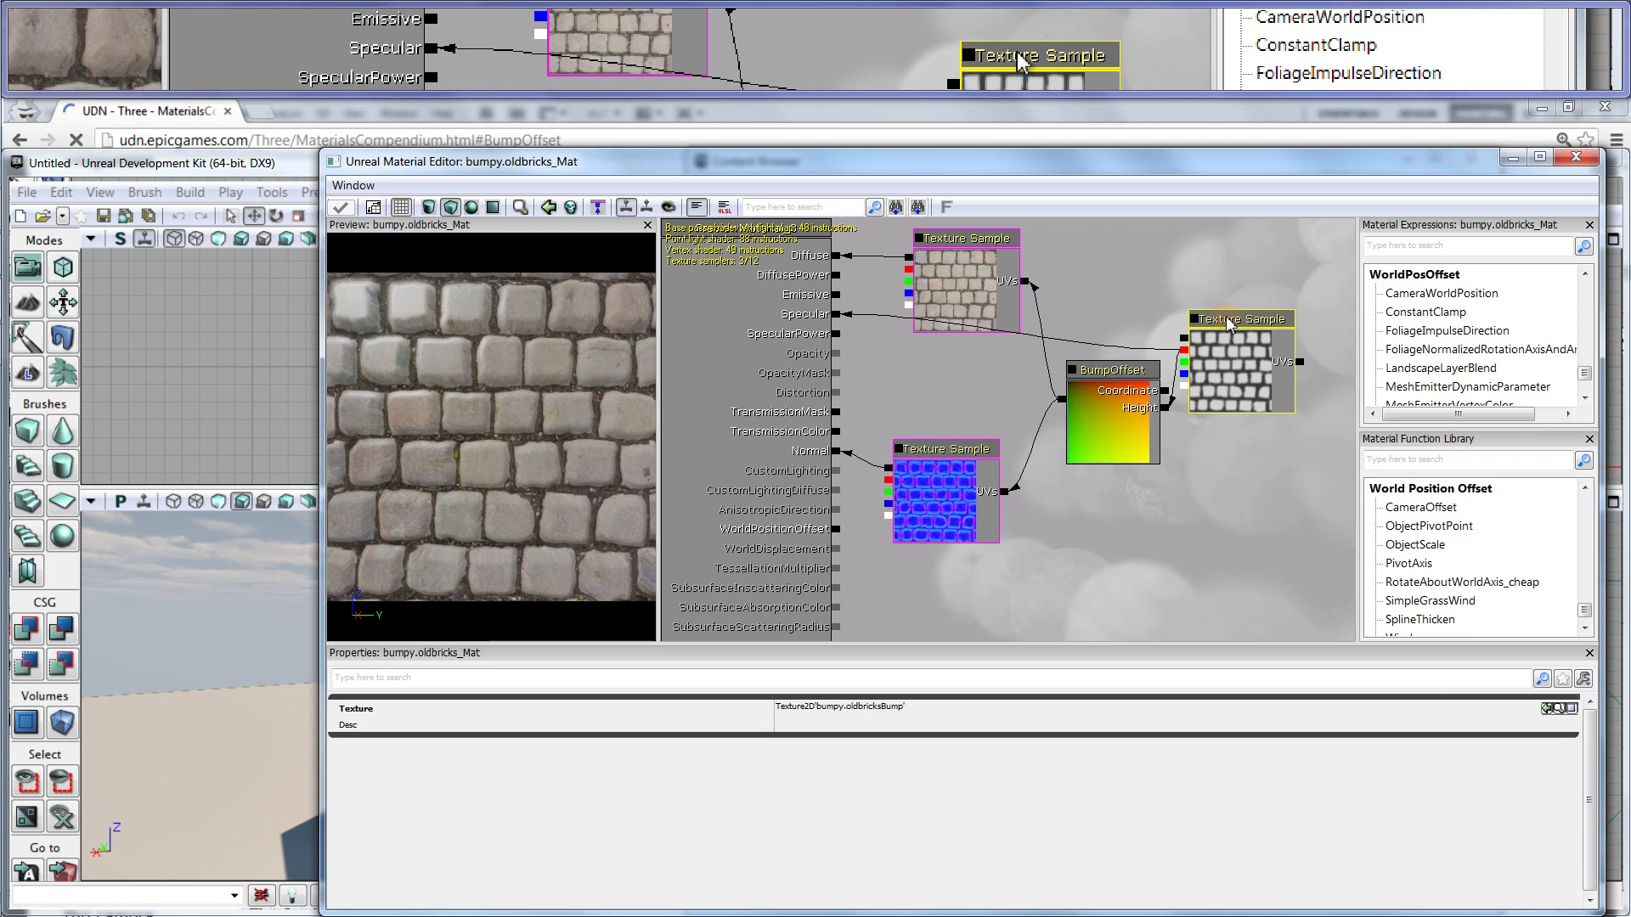
Examine the heightmap node's link to BumpOffset and the angled brick preview, and close the material editor without applying changes
{"action": "left_click_drag", "start_coordinate": [1226, 319], "coordinate": [1266, 287]}
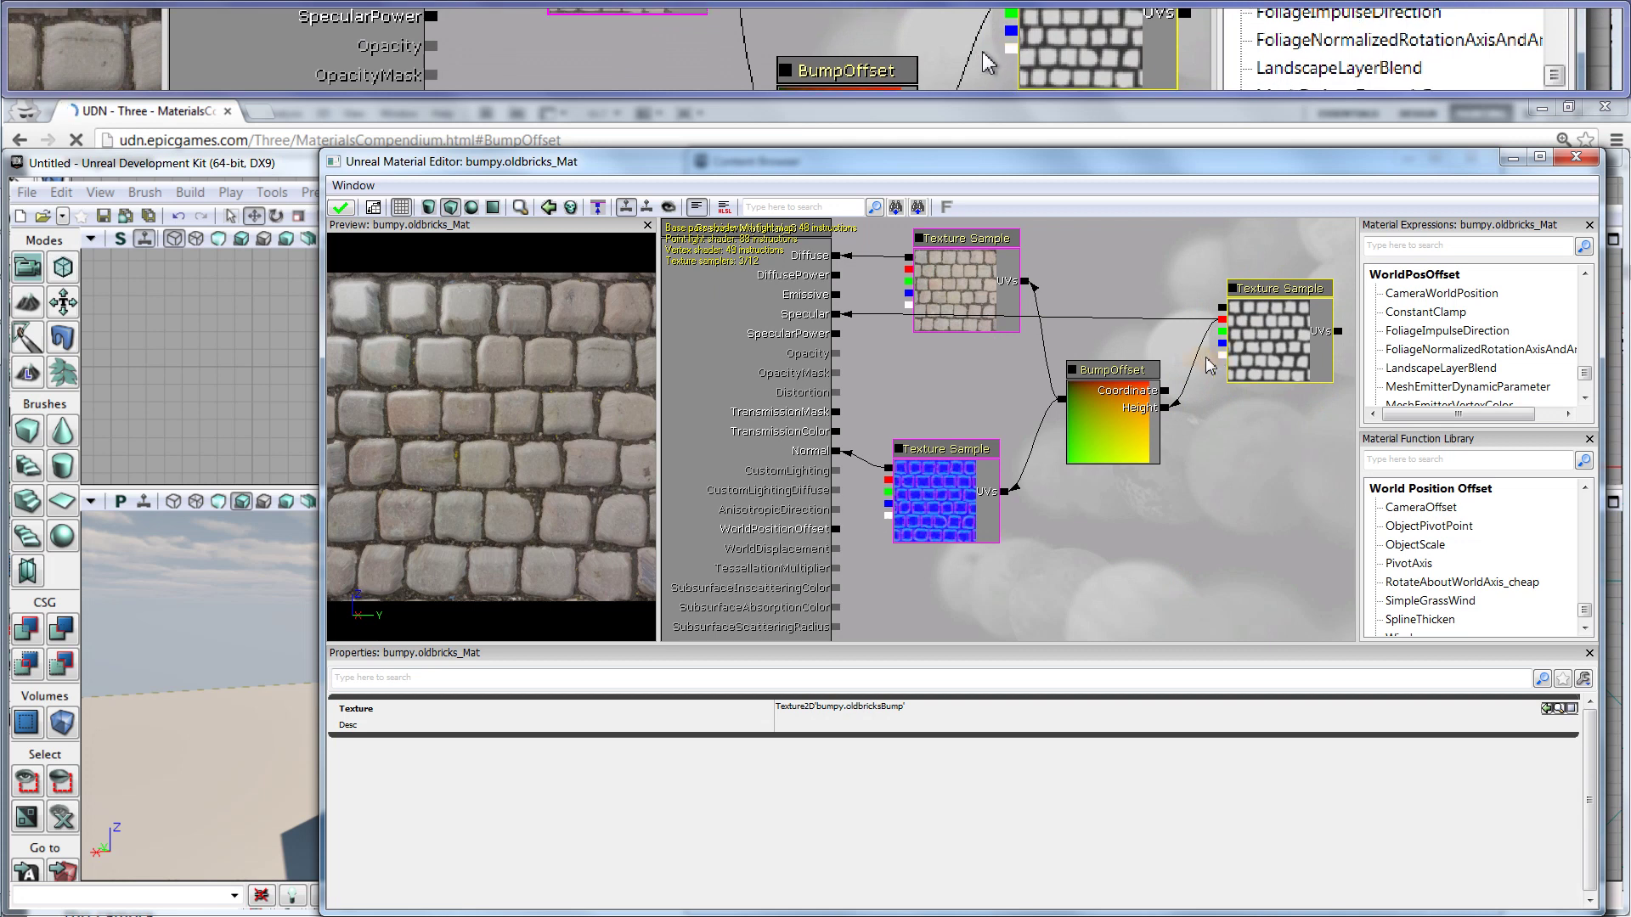
{"action": "left_click_drag", "start_coordinate": [1221, 320], "coordinate": [1166, 414]}
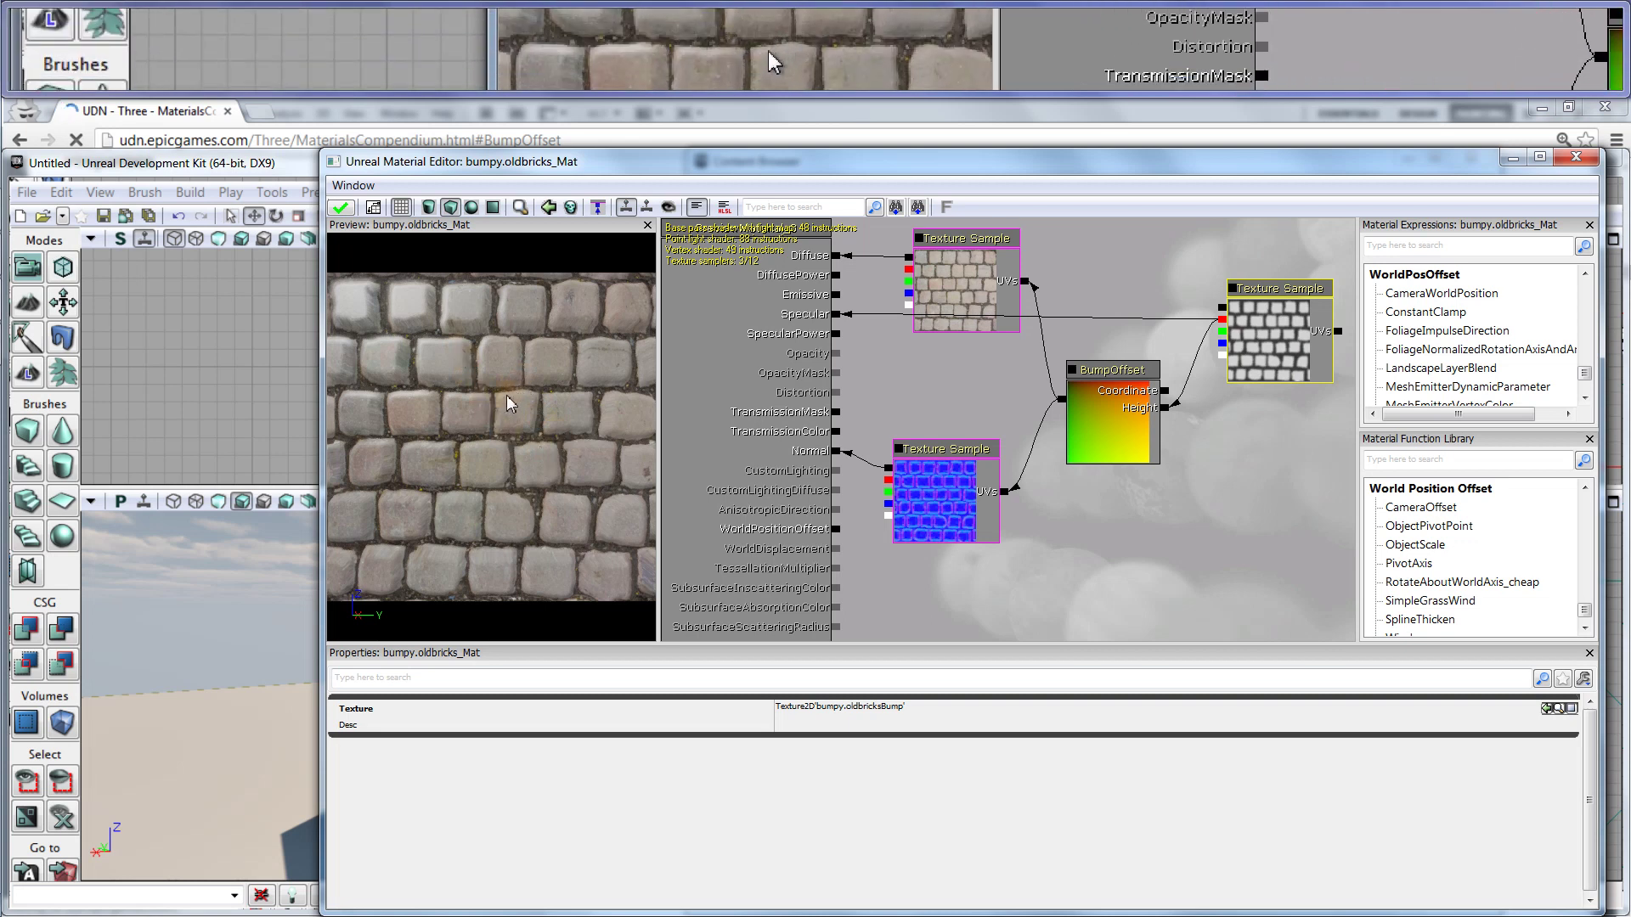
{"action": "left_click_drag", "start_coordinate": [482, 397], "coordinate": [652, 554]}
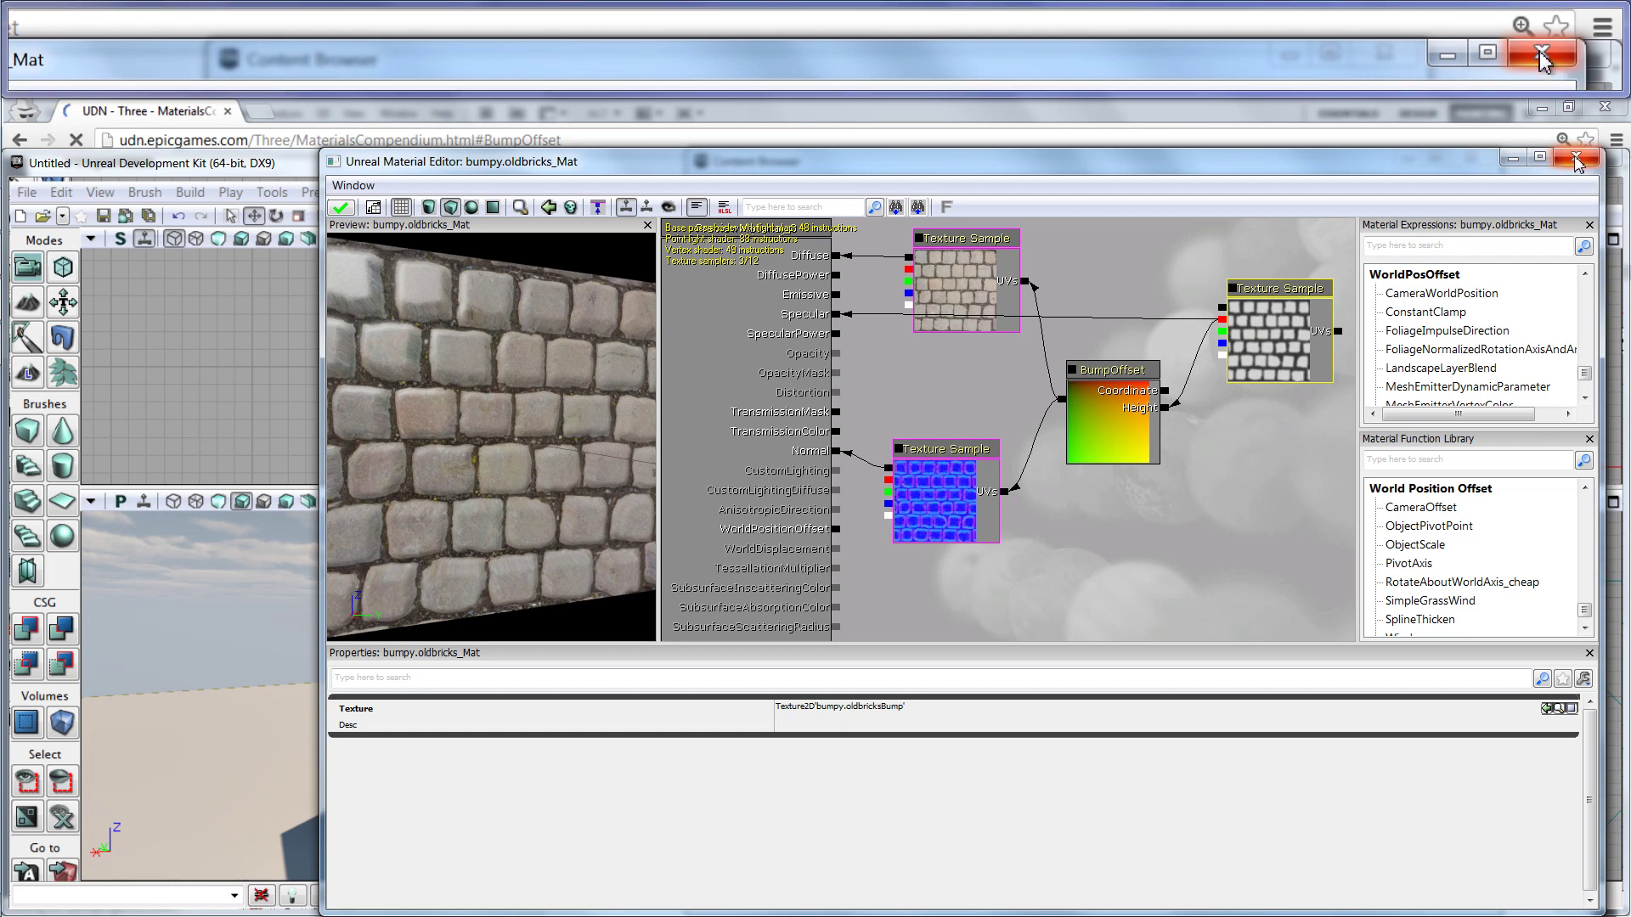
{"action": "left_click", "coordinate": [1573, 161]}
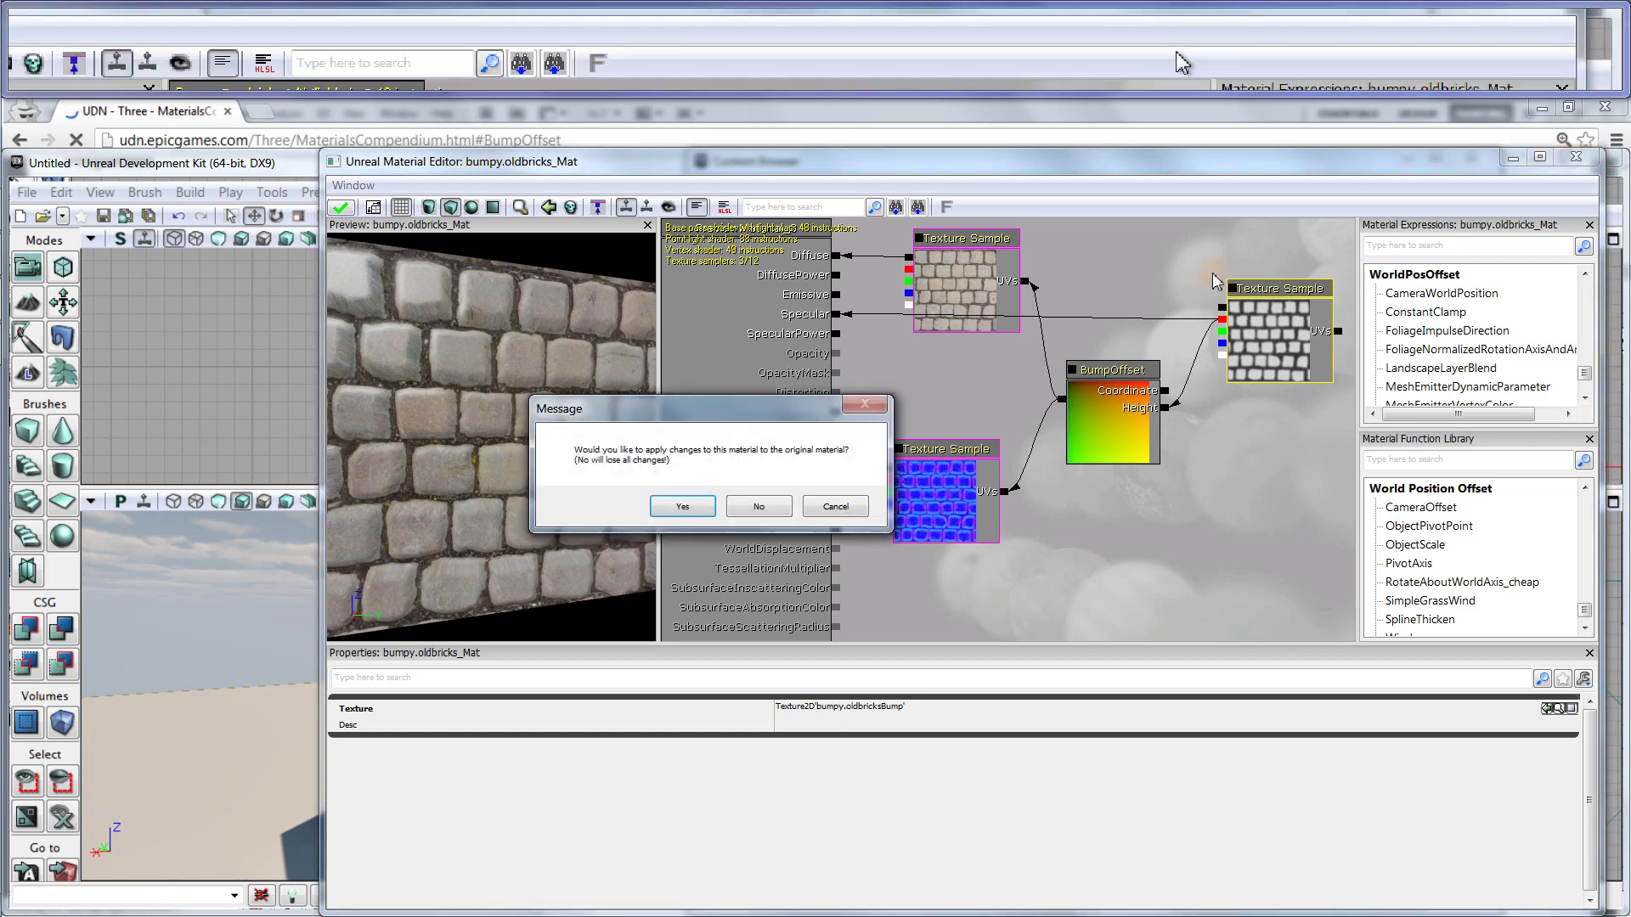
{"action": "left_click", "coordinate": [761, 507]}
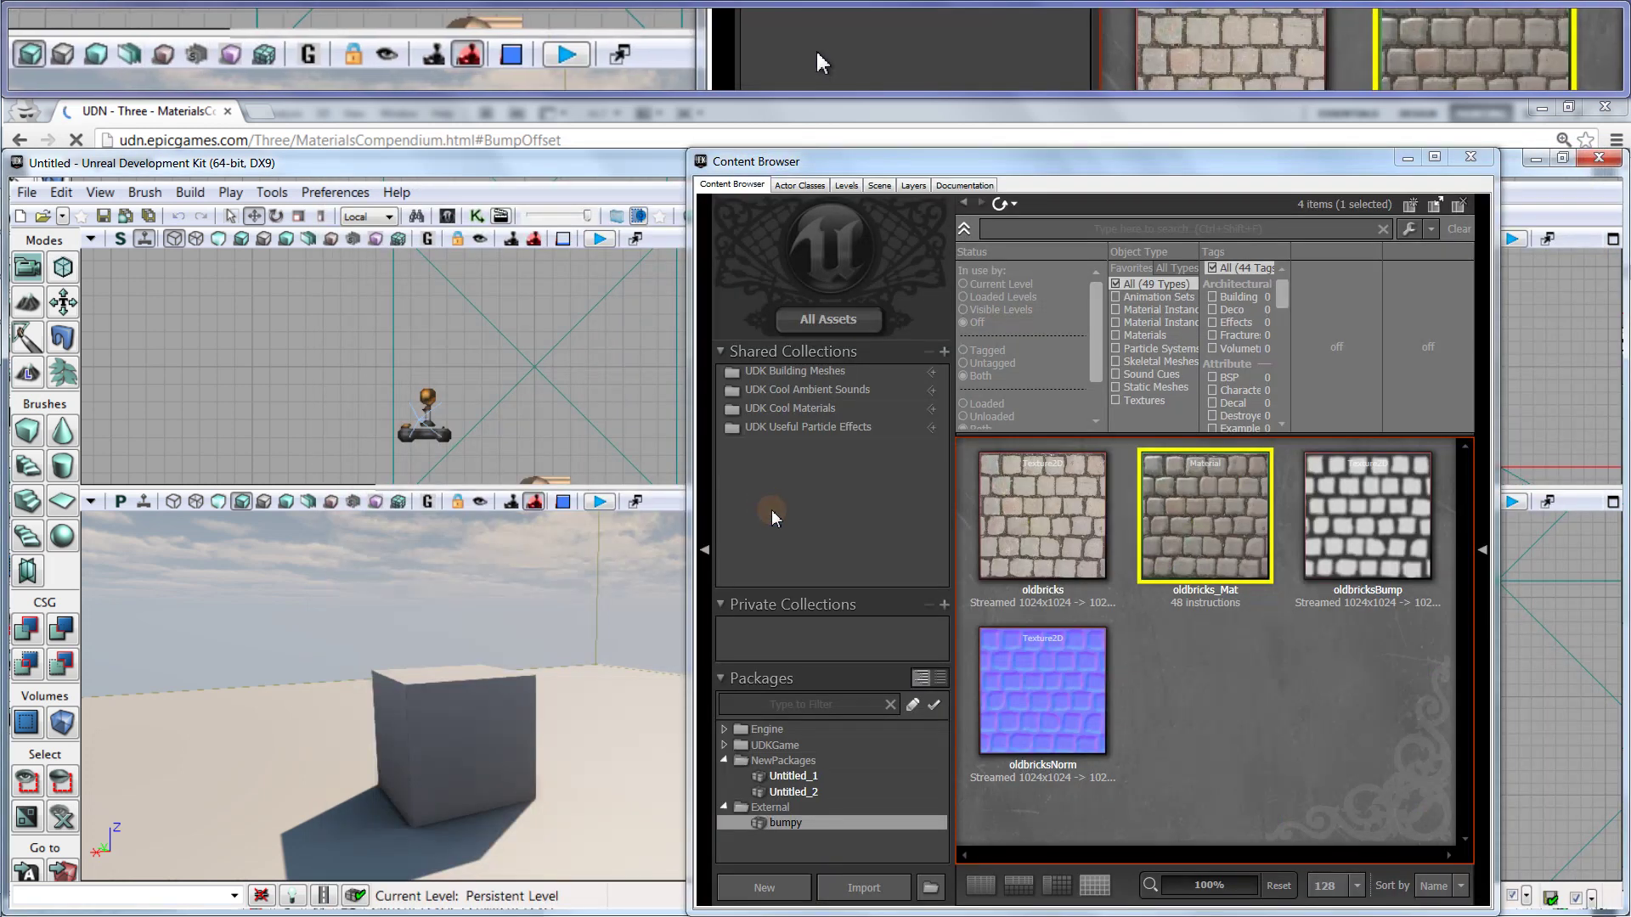
Switch to Photoshop and duplicate the Background layer of oldbricks.psd, keeping the suggested name
{"action": "left_click", "coordinate": [356, 106]}
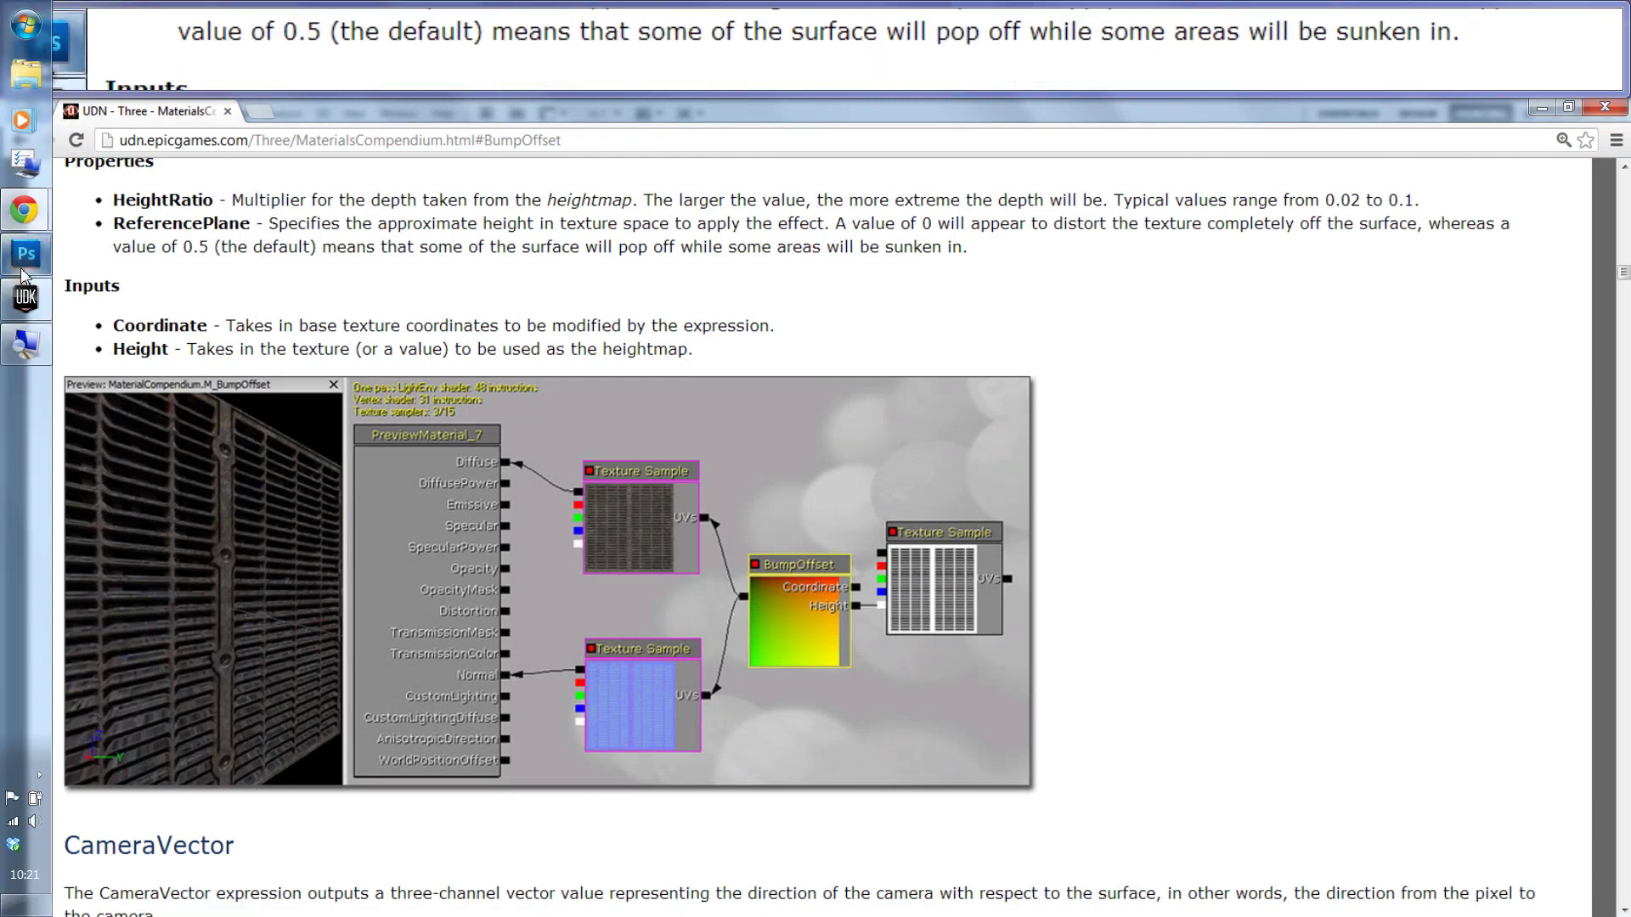
{"action": "left_click", "coordinate": [25, 253]}
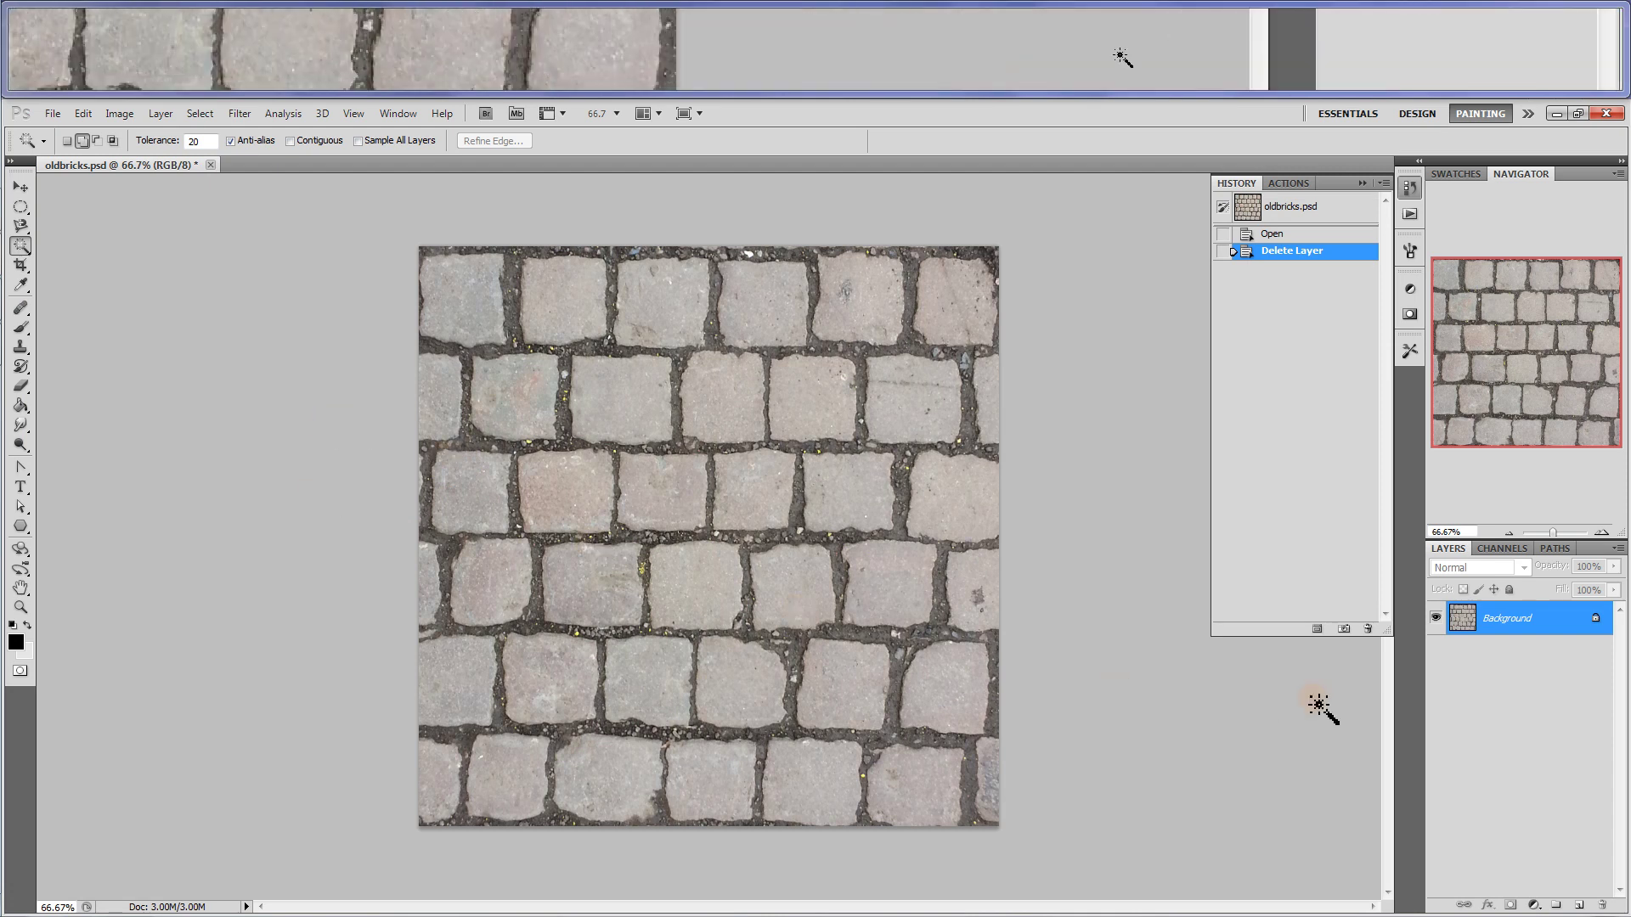
{"action": "right_click", "coordinate": [1504, 630]}
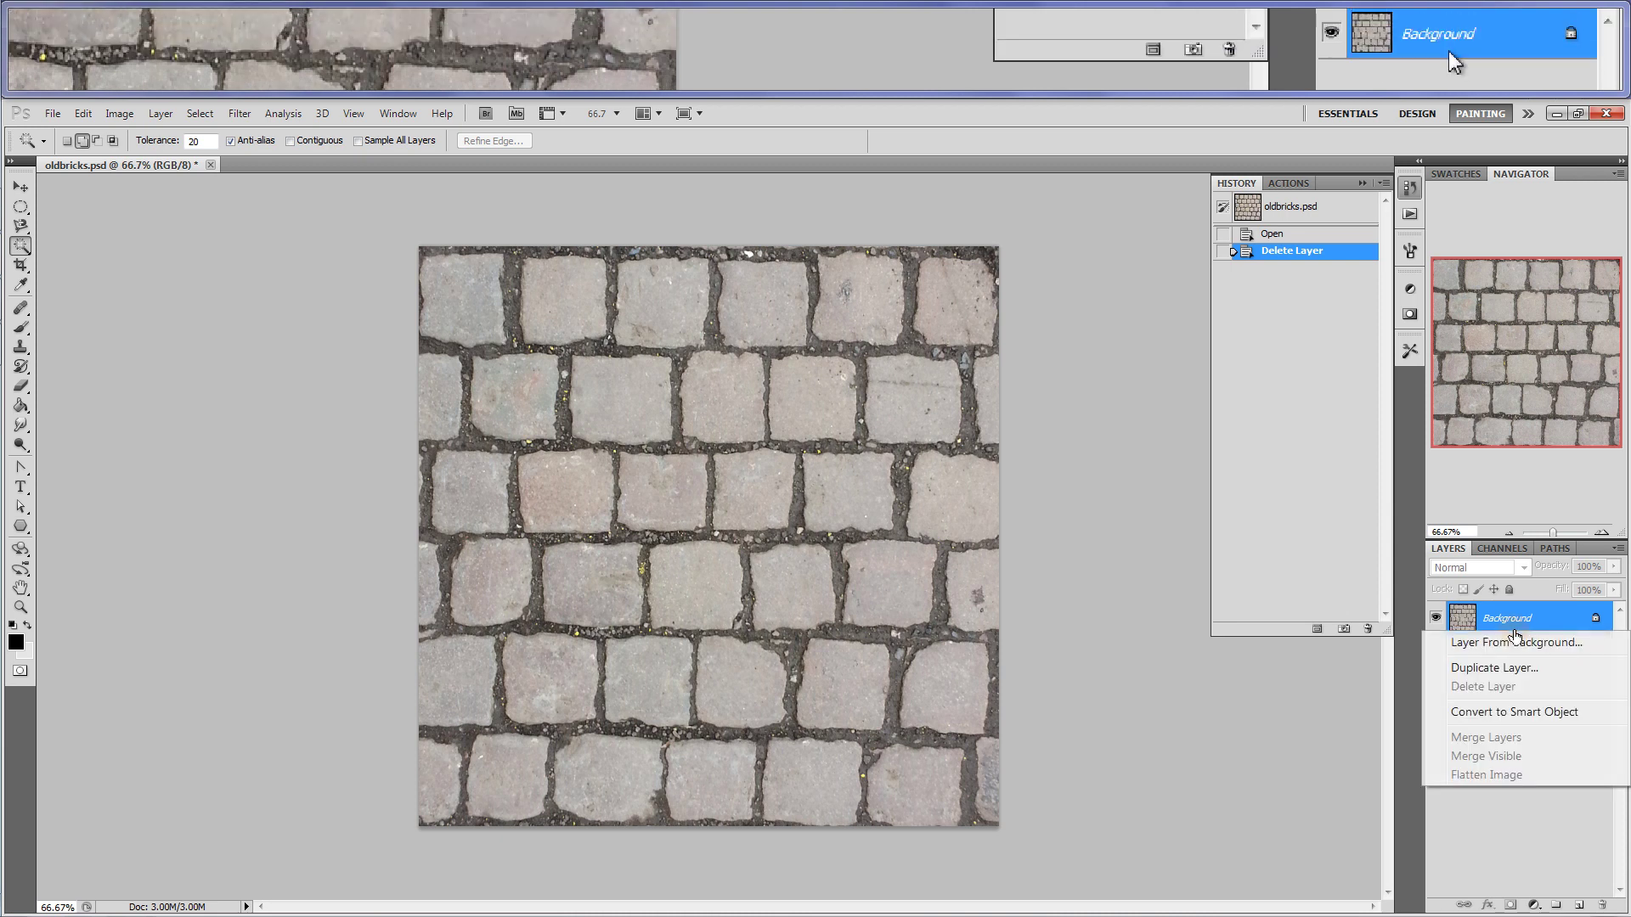
{"action": "left_click", "coordinate": [1505, 669]}
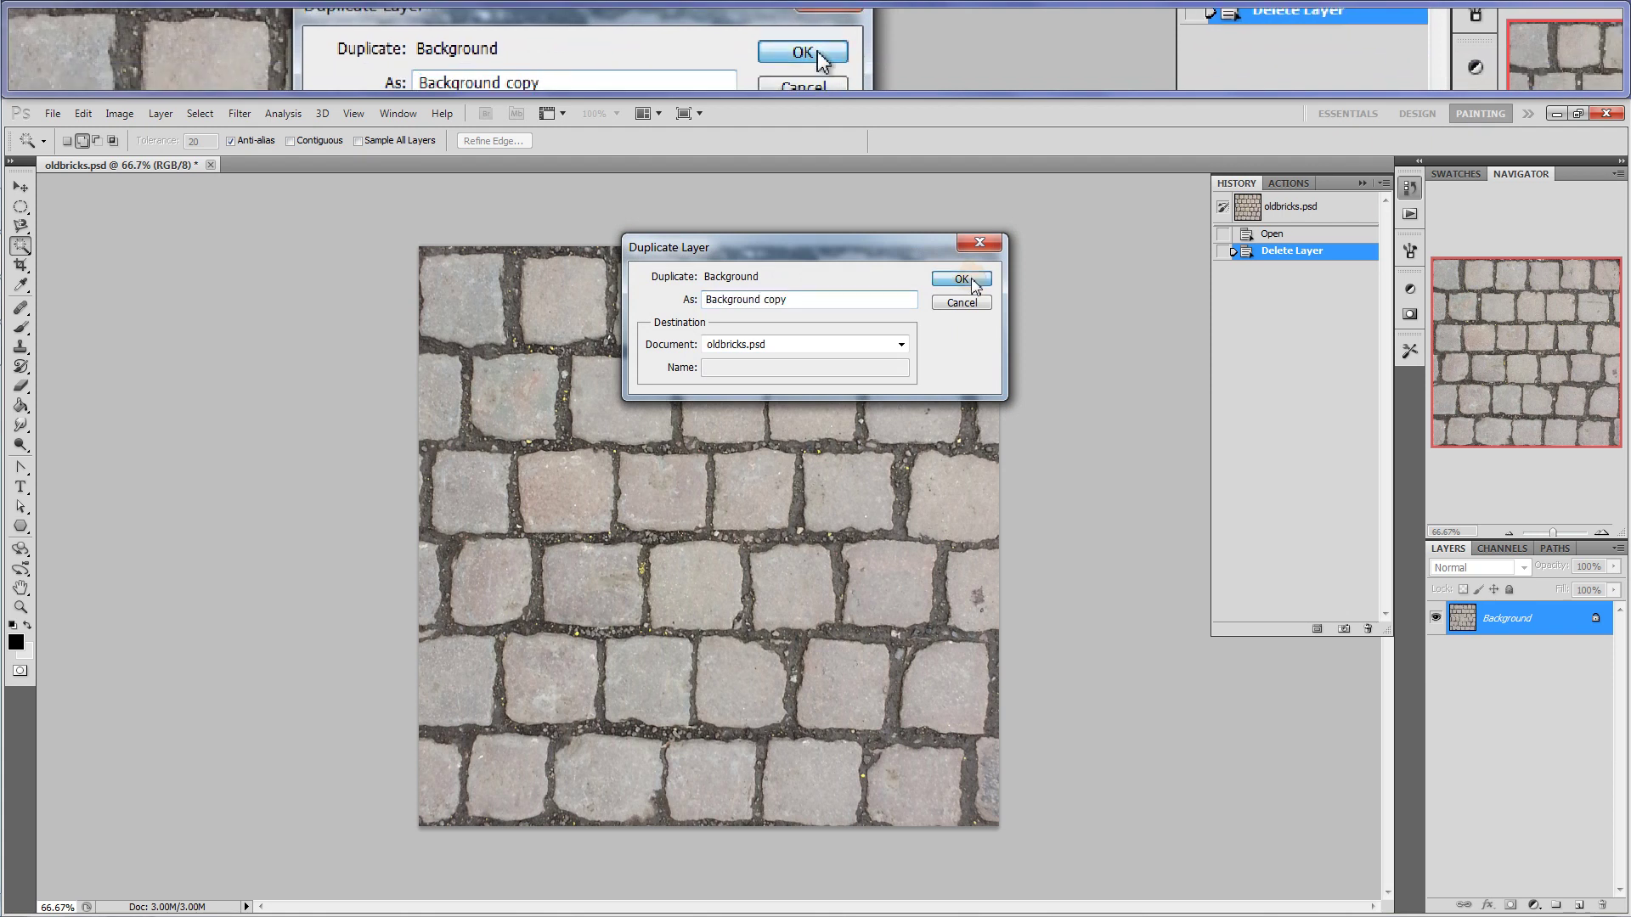
{"action": "left_click", "coordinate": [960, 278]}
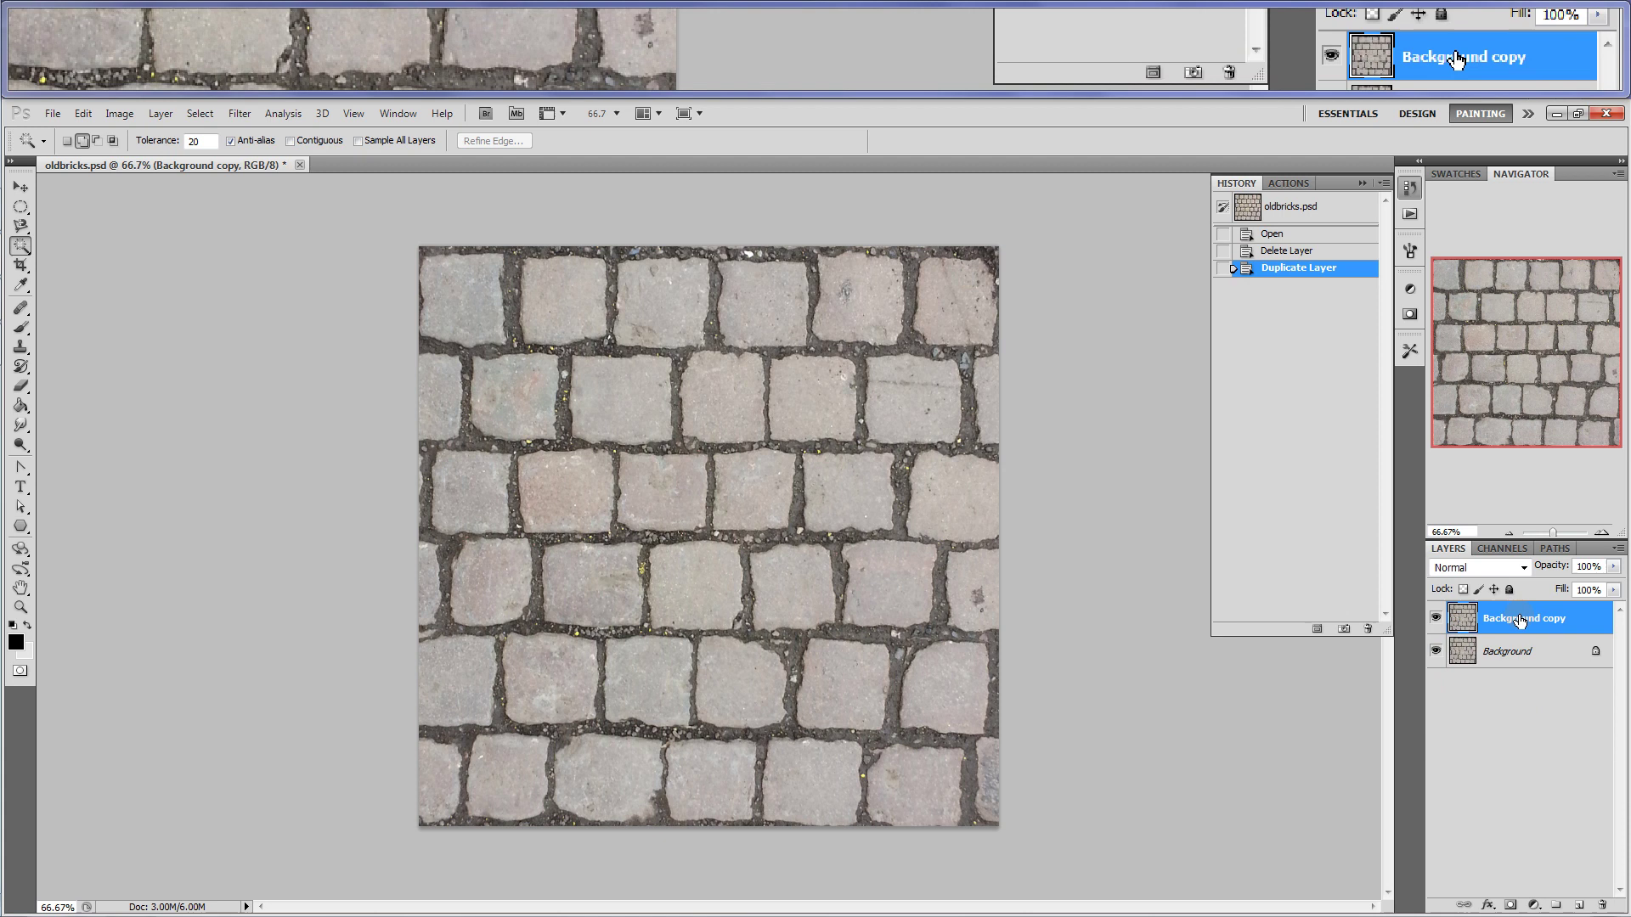
Duplicate the copied brick layer as a new layer named height
{"action": "right_click", "coordinate": [1520, 621]}
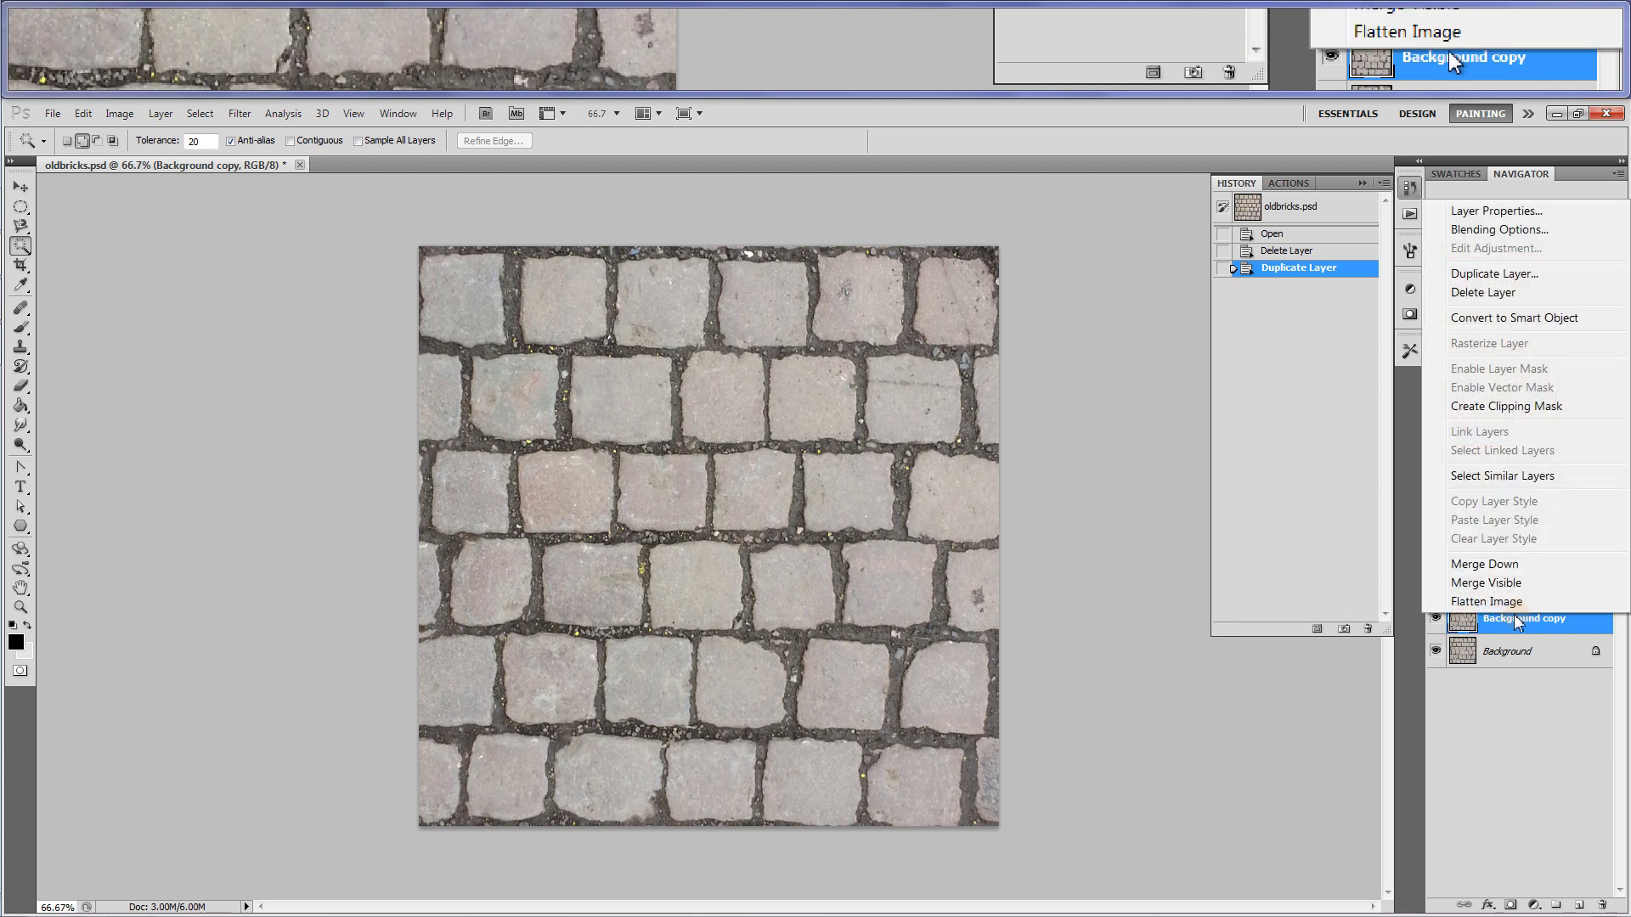
{"action": "left_click", "coordinate": [1475, 275]}
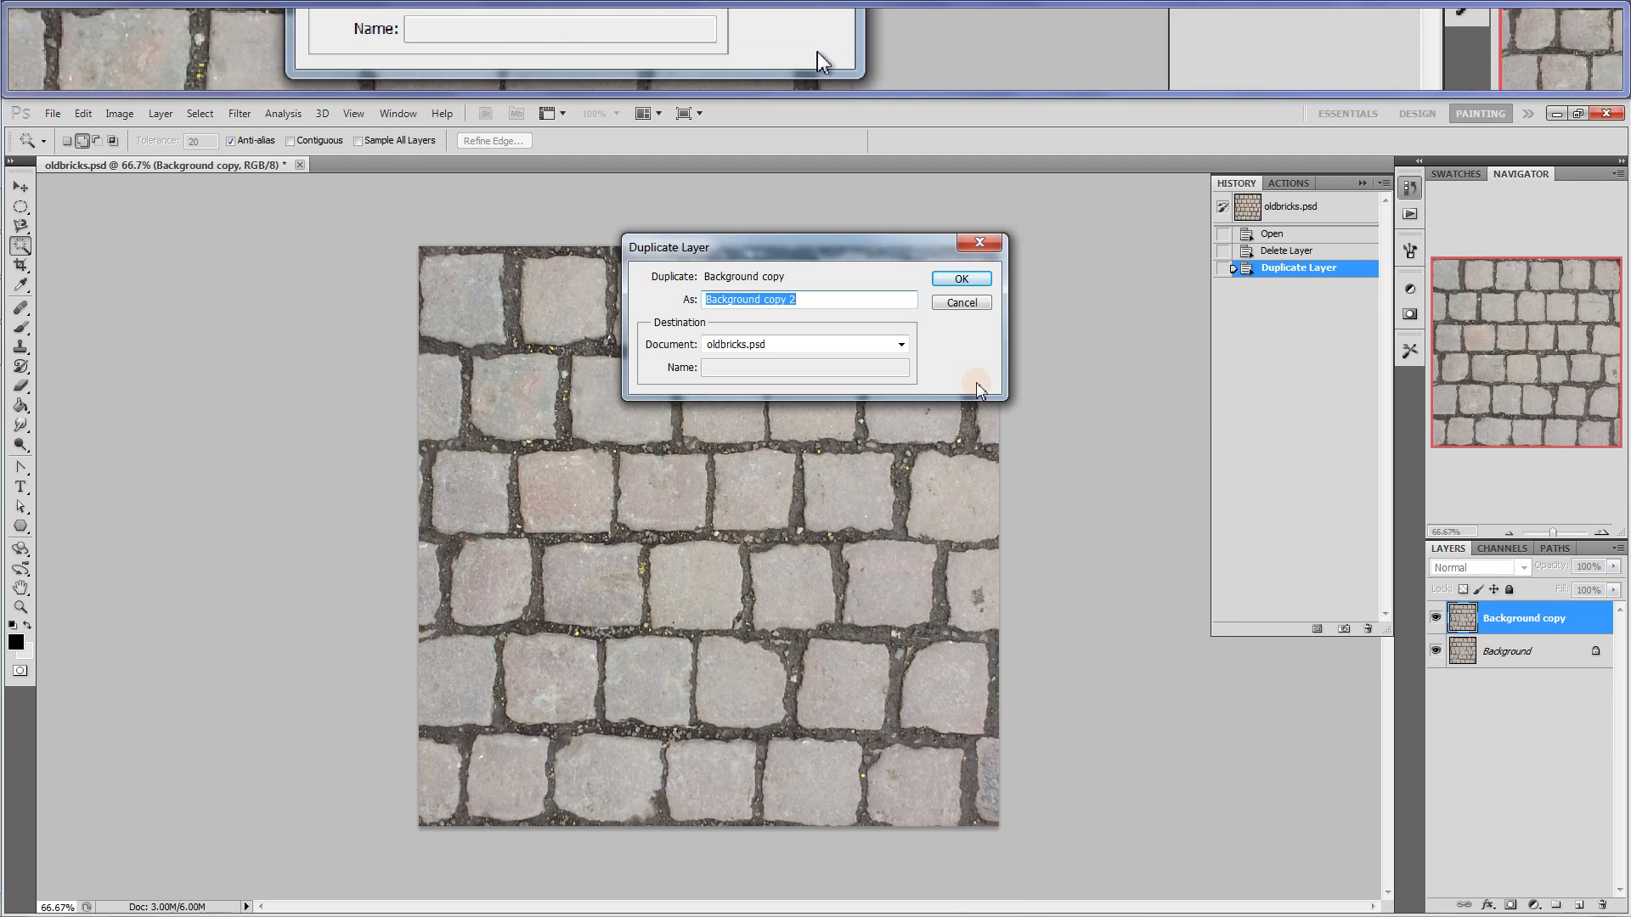
{"action": "type", "text": "height"}
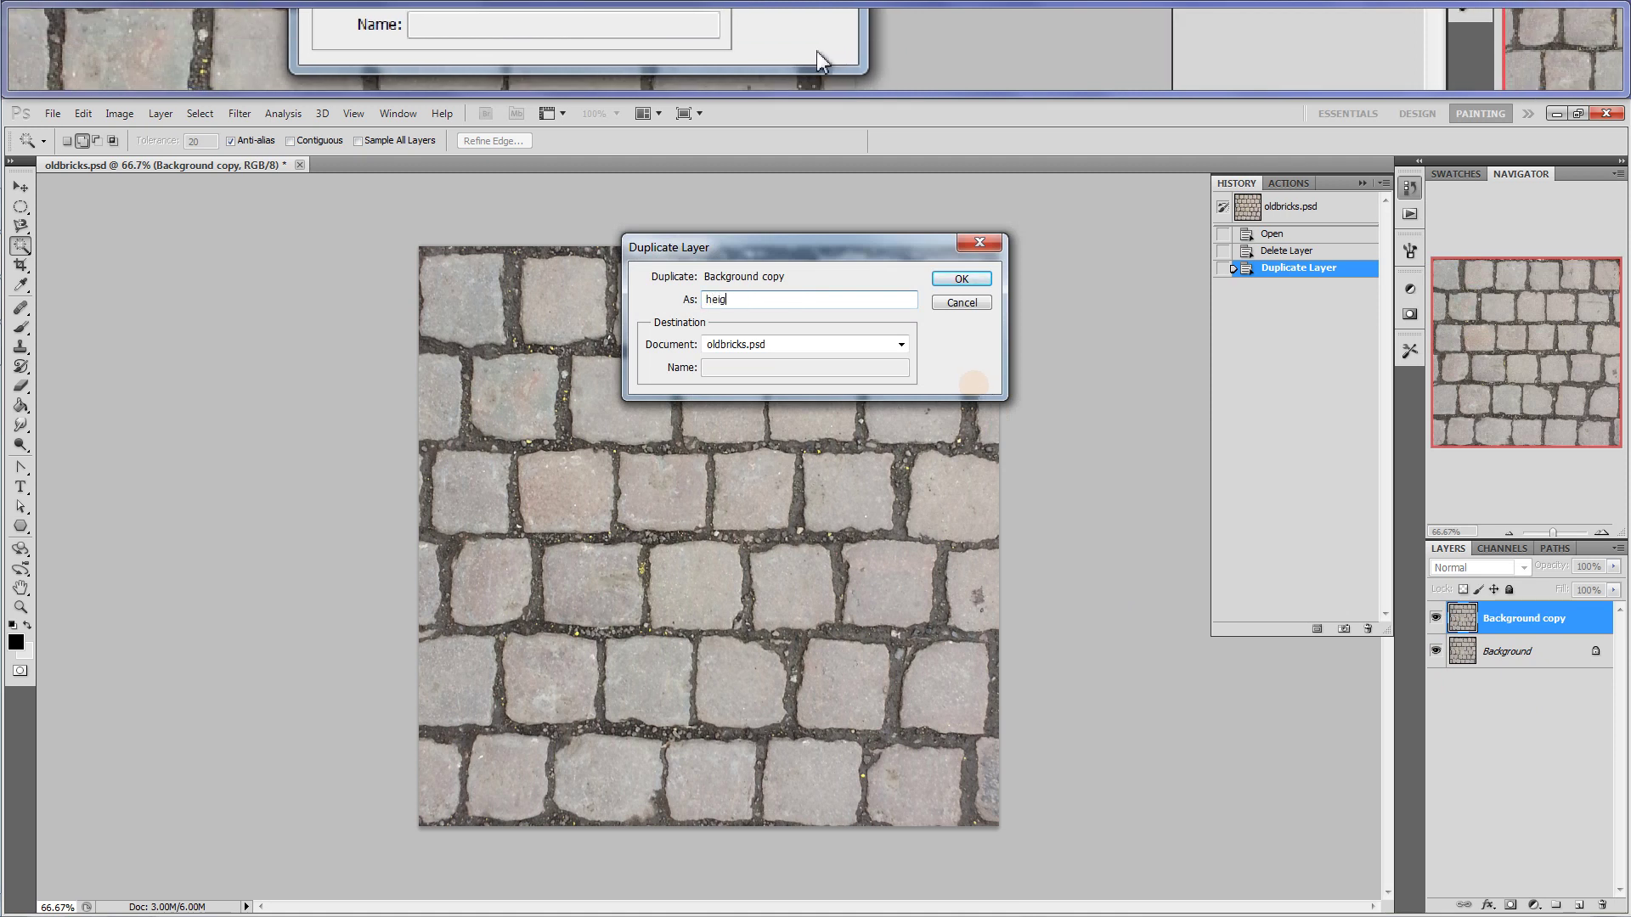
{"action": "left_click", "coordinate": [959, 282]}
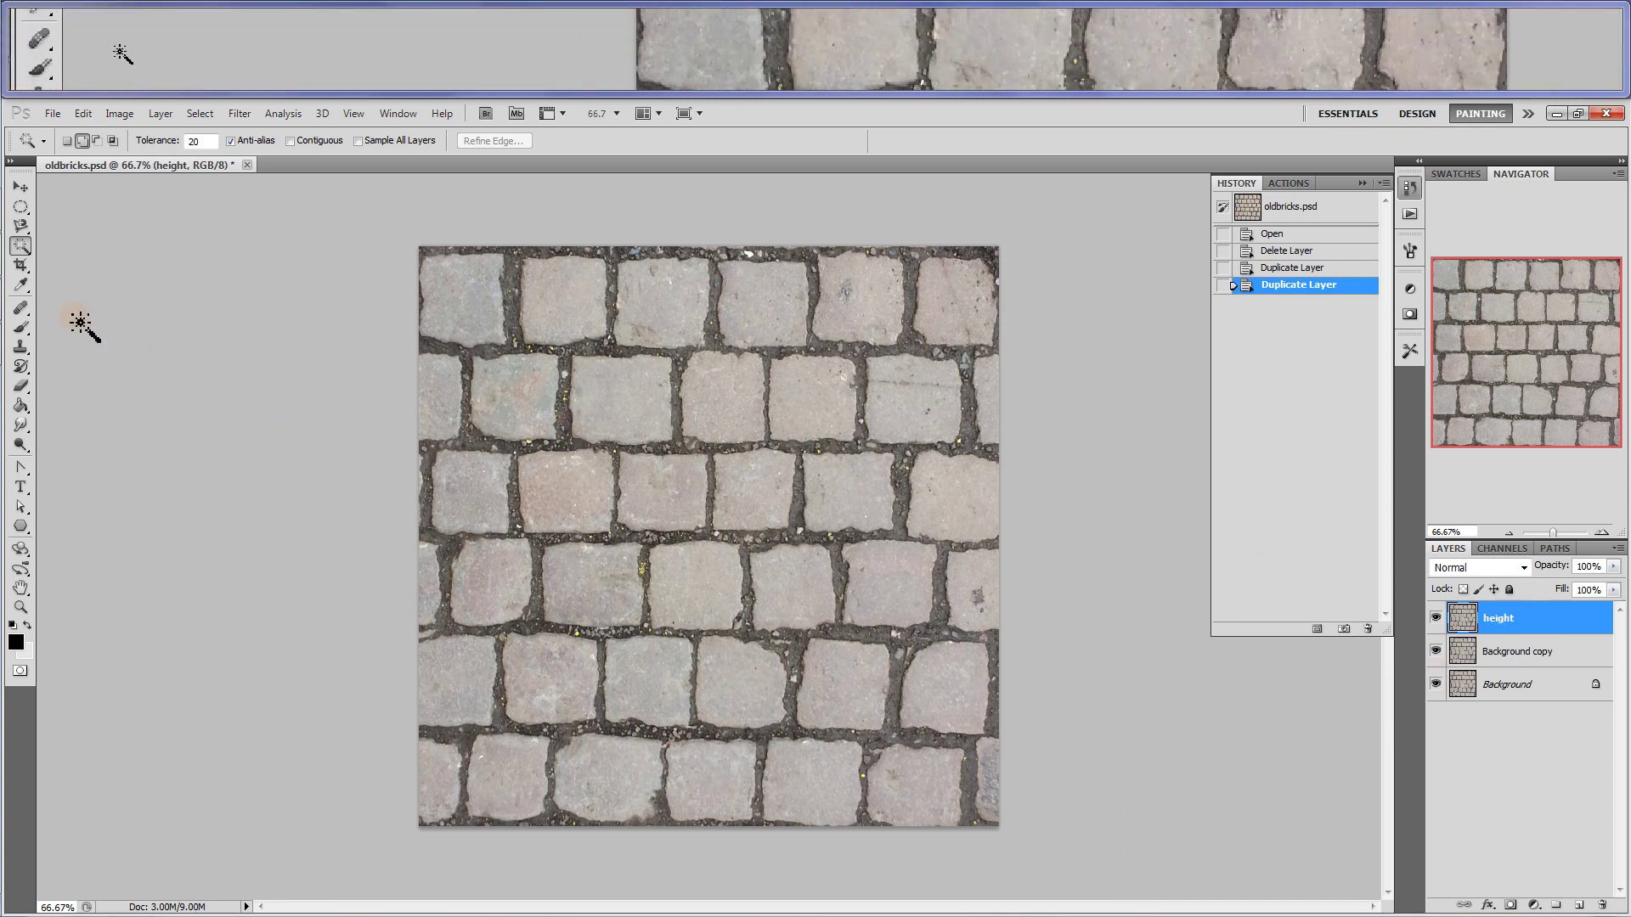
Select the dark mortar between the bricks on the height layer with the Magic Wand at tolerance 20, adding further mortar tones
{"action": "left_click", "coordinate": [22, 246]}
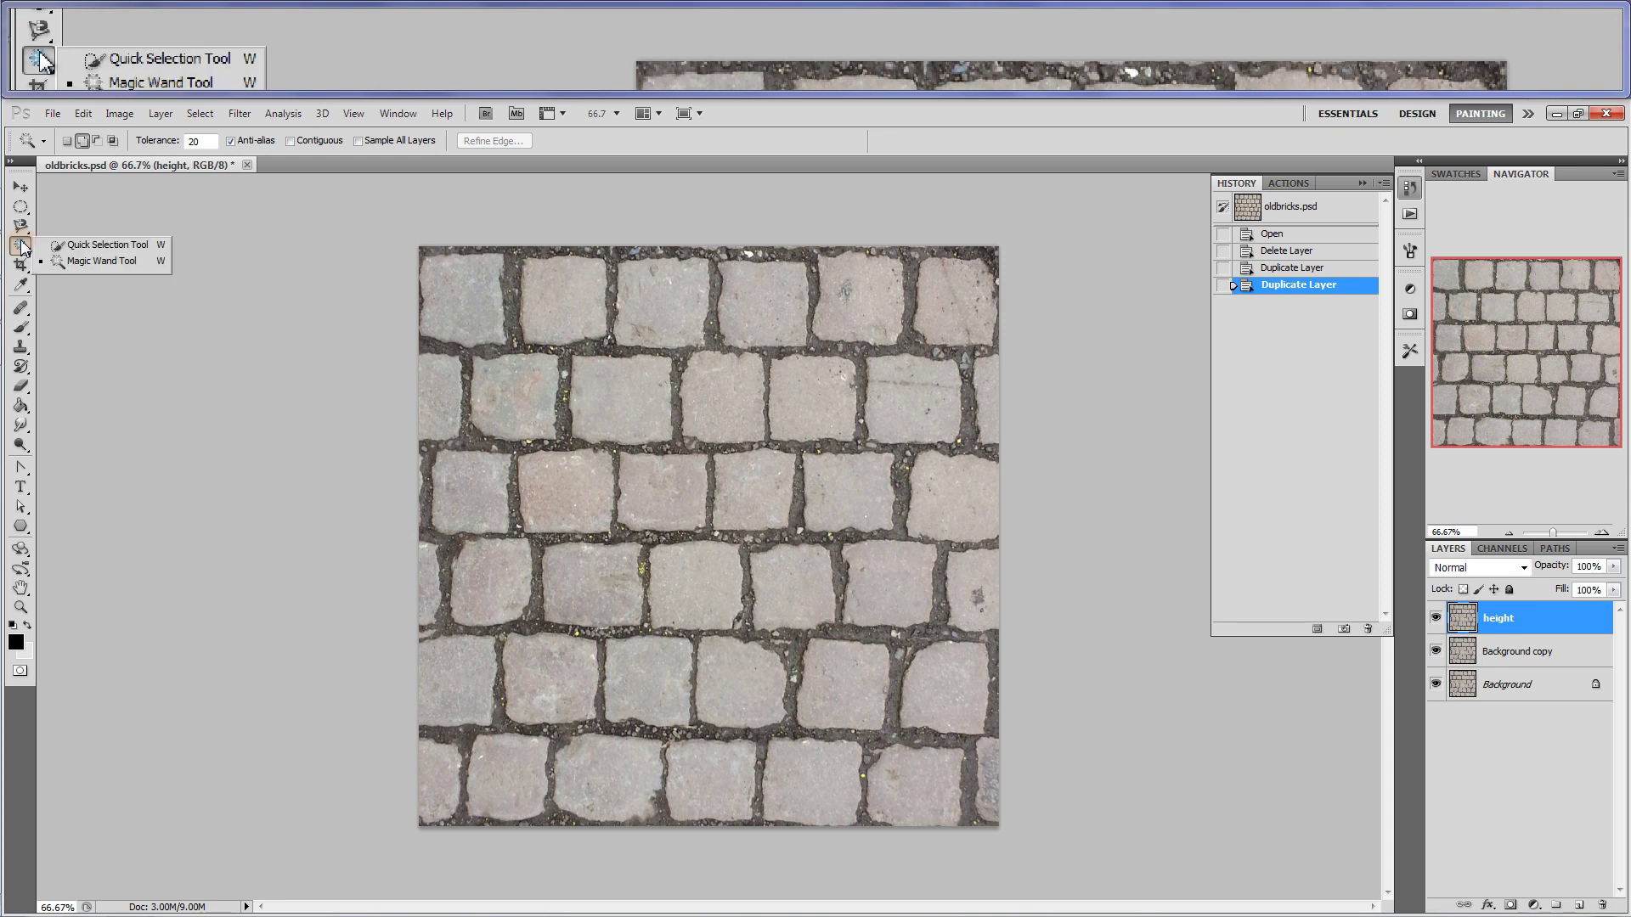
{"action": "left_click", "coordinate": [65, 266]}
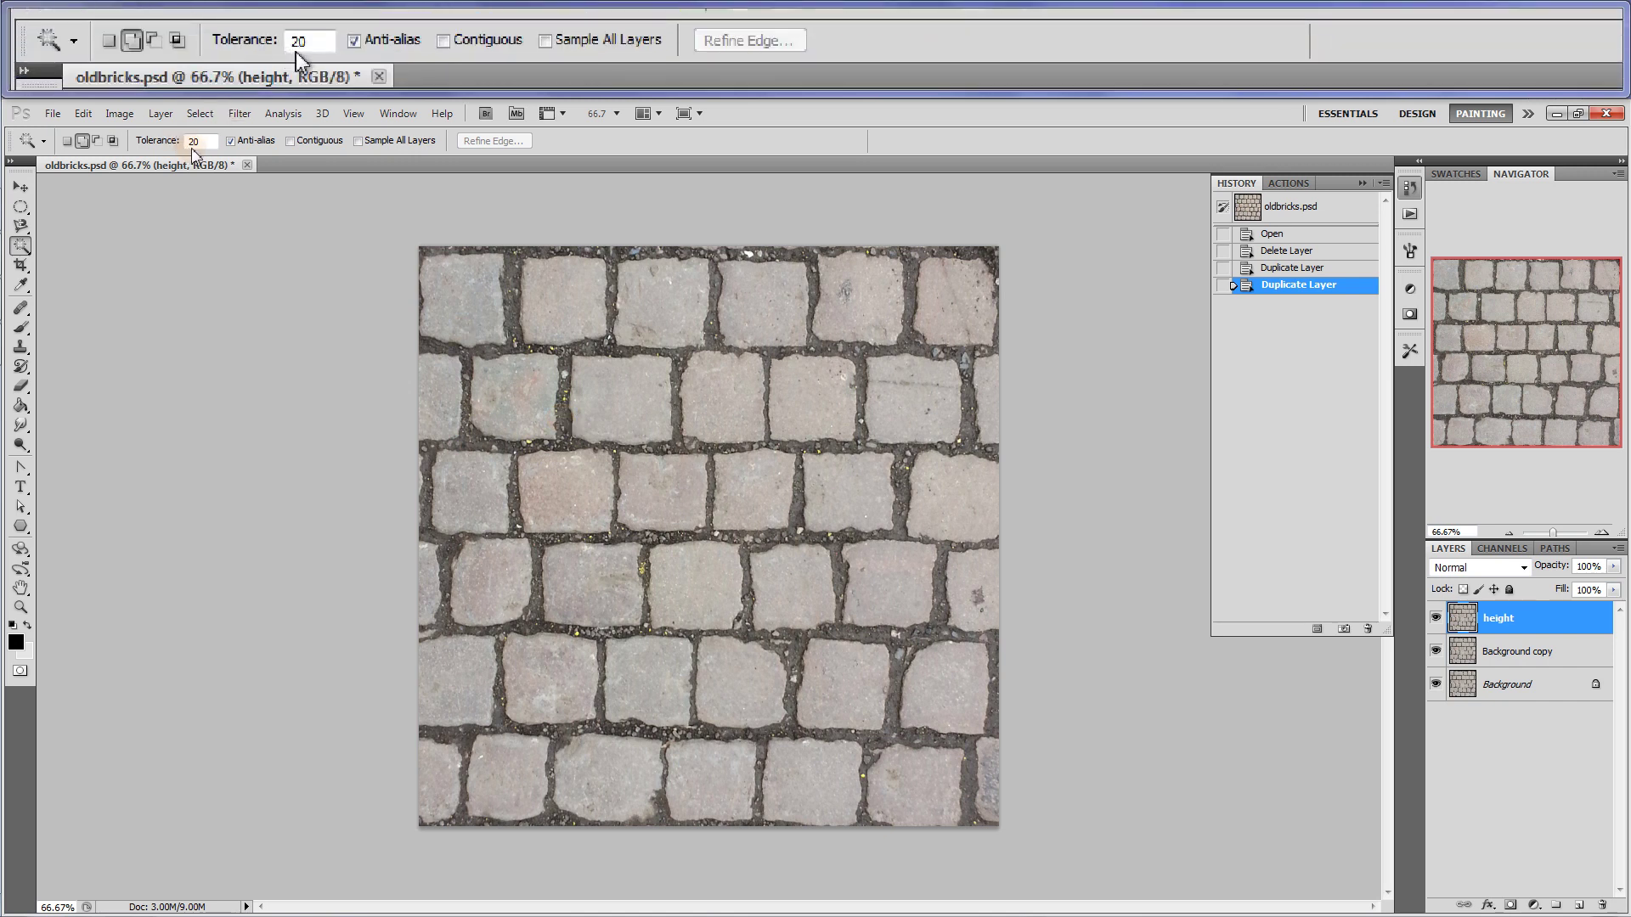
{"action": "left_click", "coordinate": [568, 422]}
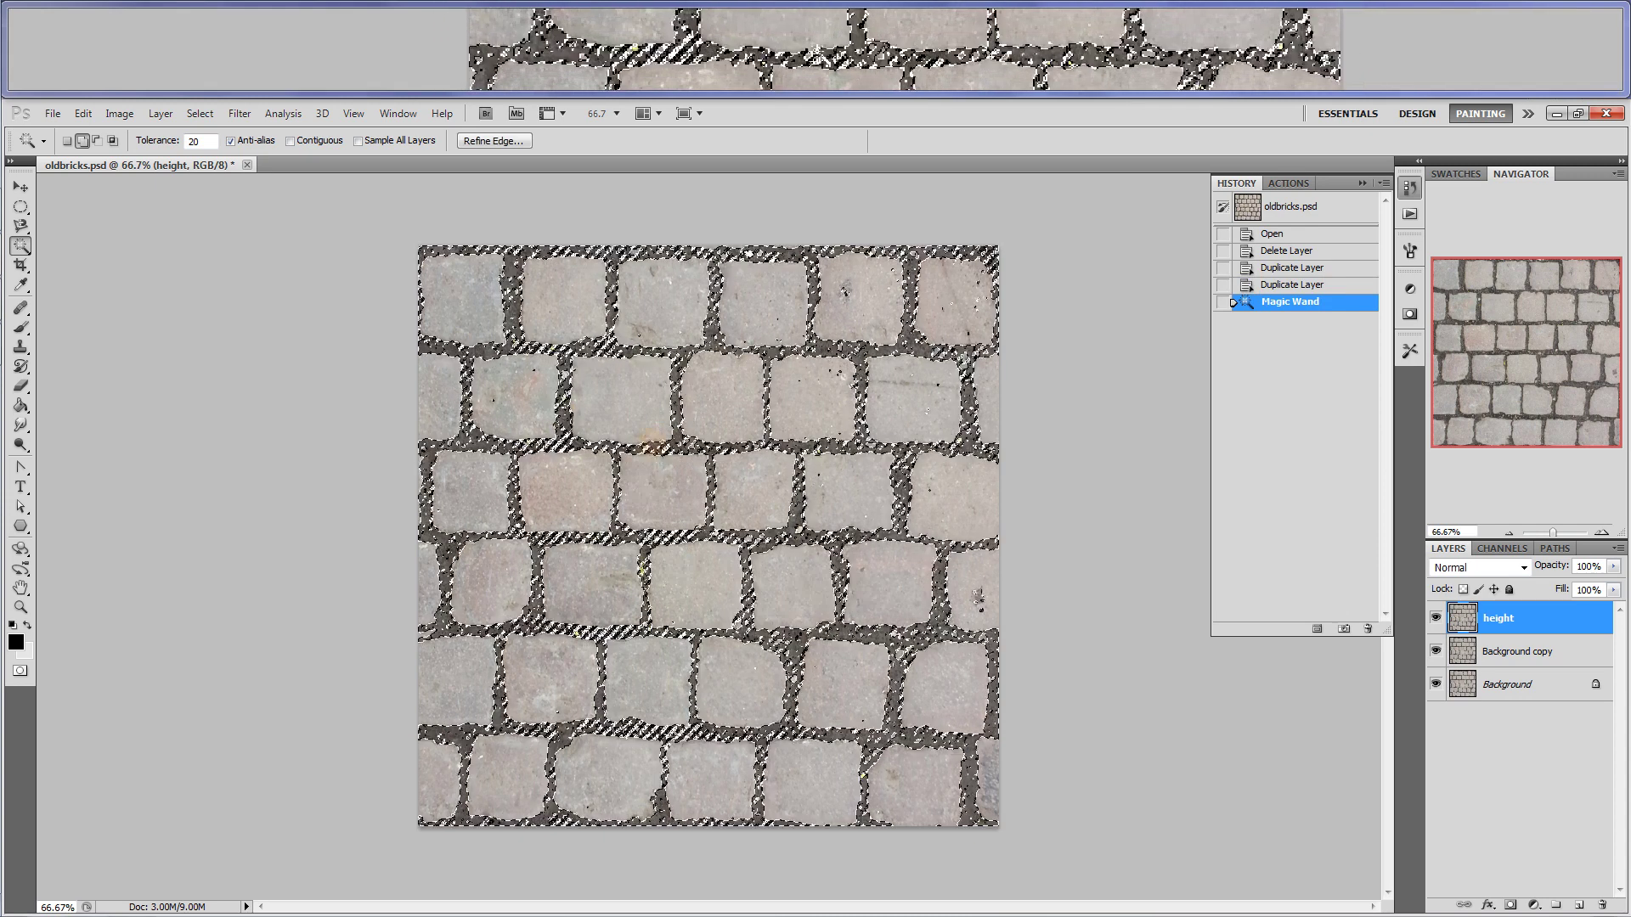
{"action": "key", "text": "z"}
{"action": "left_click_drag", "start_coordinate": [644, 460], "coordinate": [736, 455]}
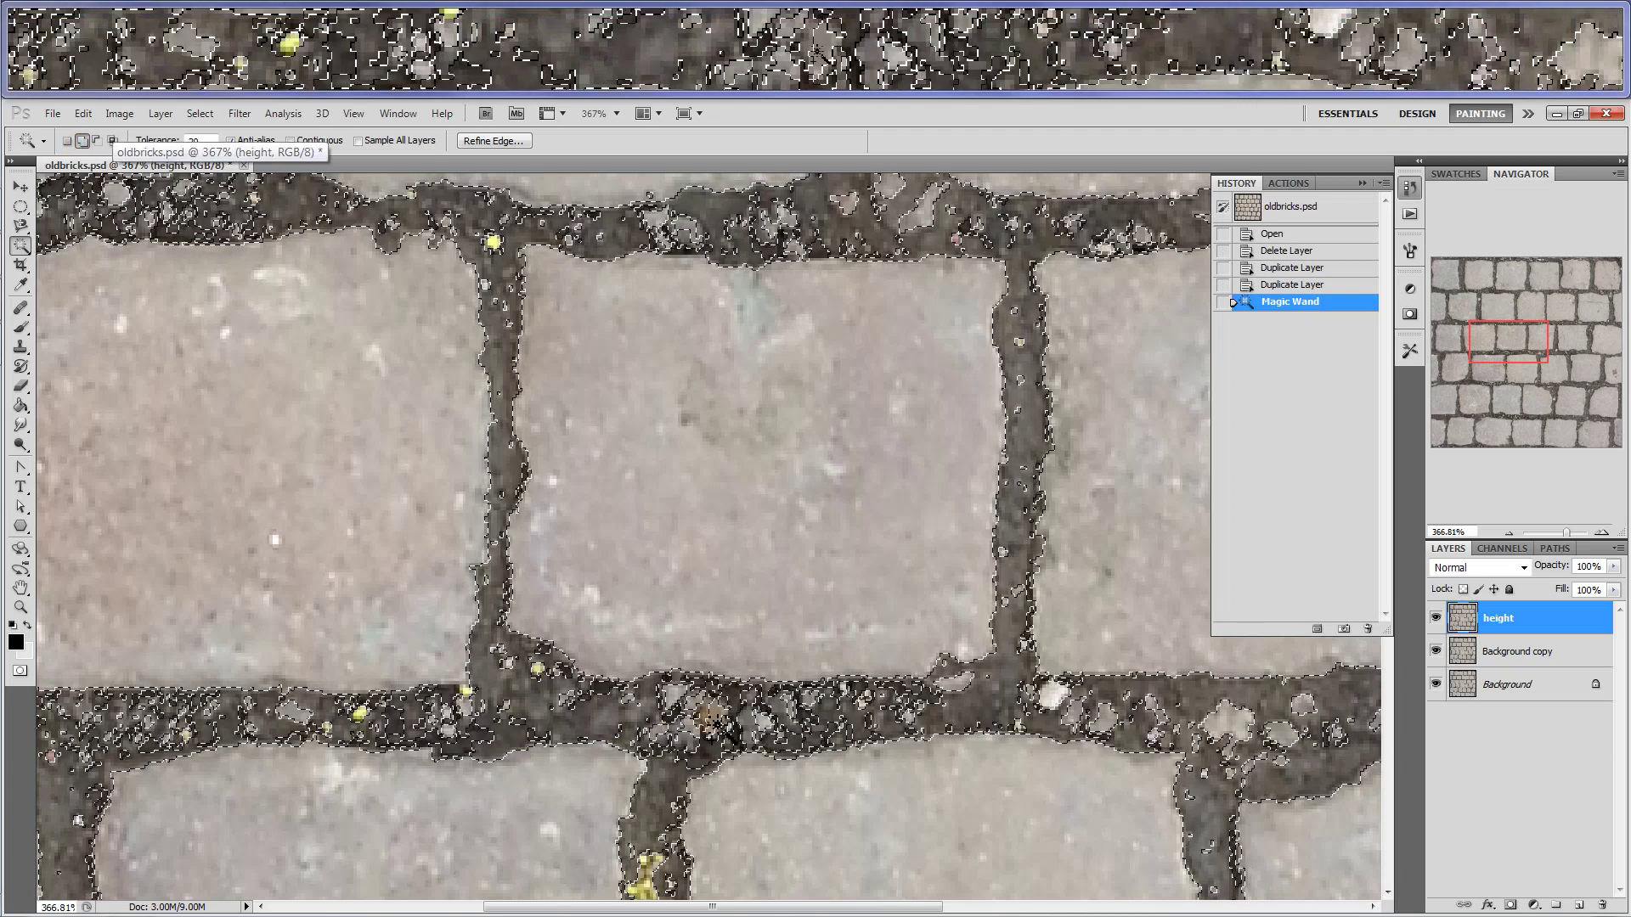
{"action": "left_click", "coordinate": [676, 728]}
{"action": "left_click", "coordinate": [747, 729]}
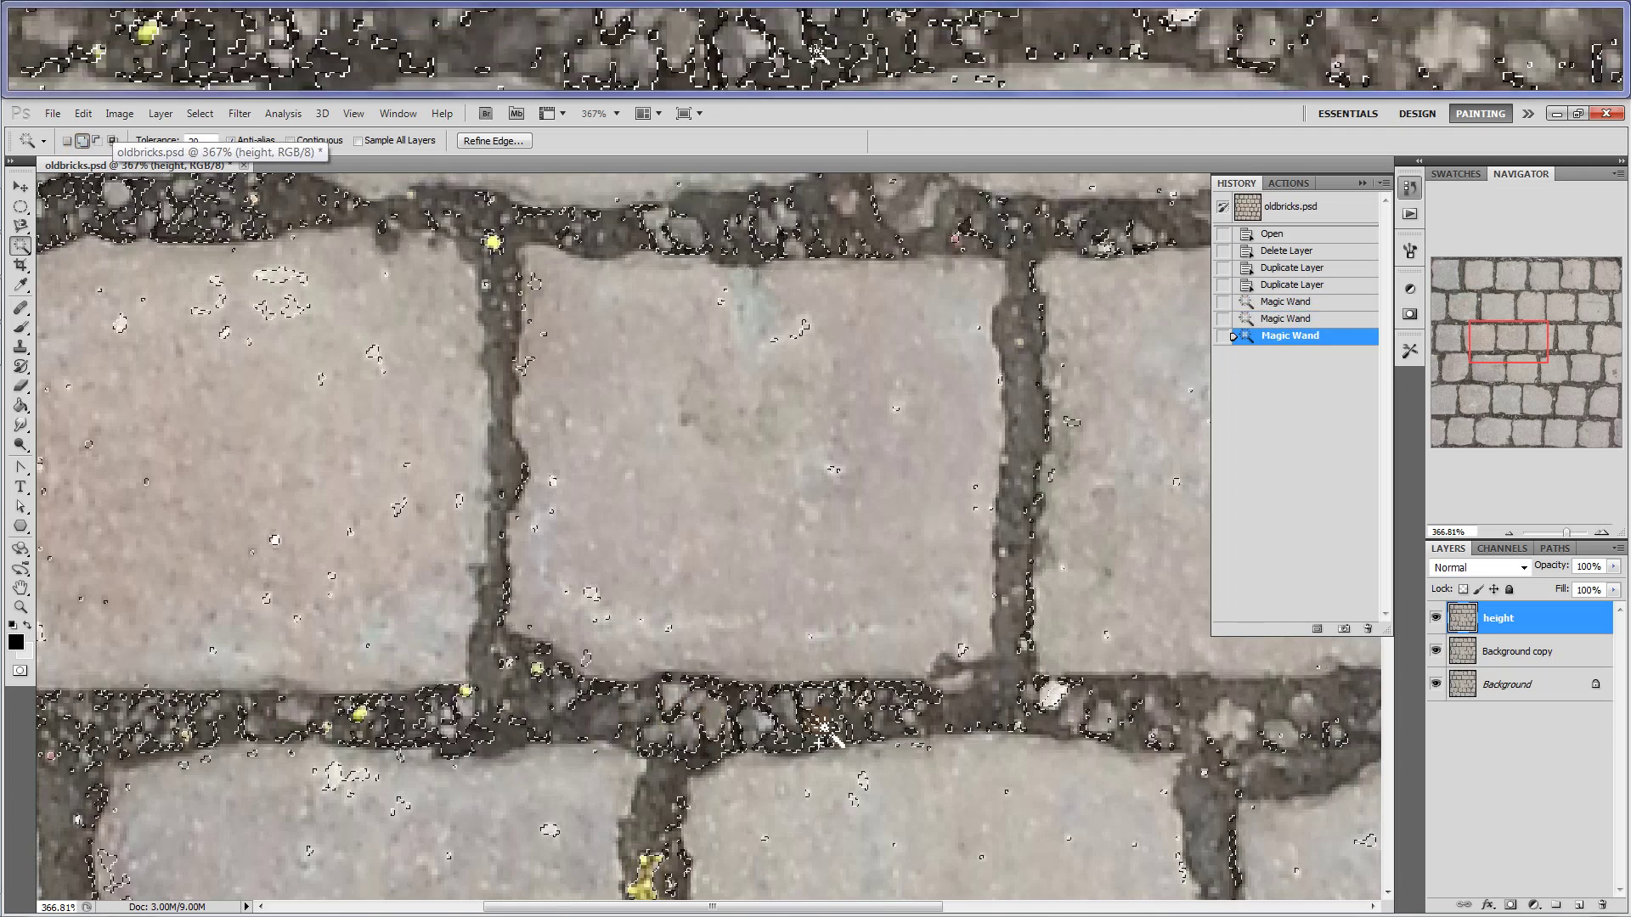
{"action": "left_click", "coordinate": [811, 729]}
{"action": "left_click", "coordinate": [823, 731]}
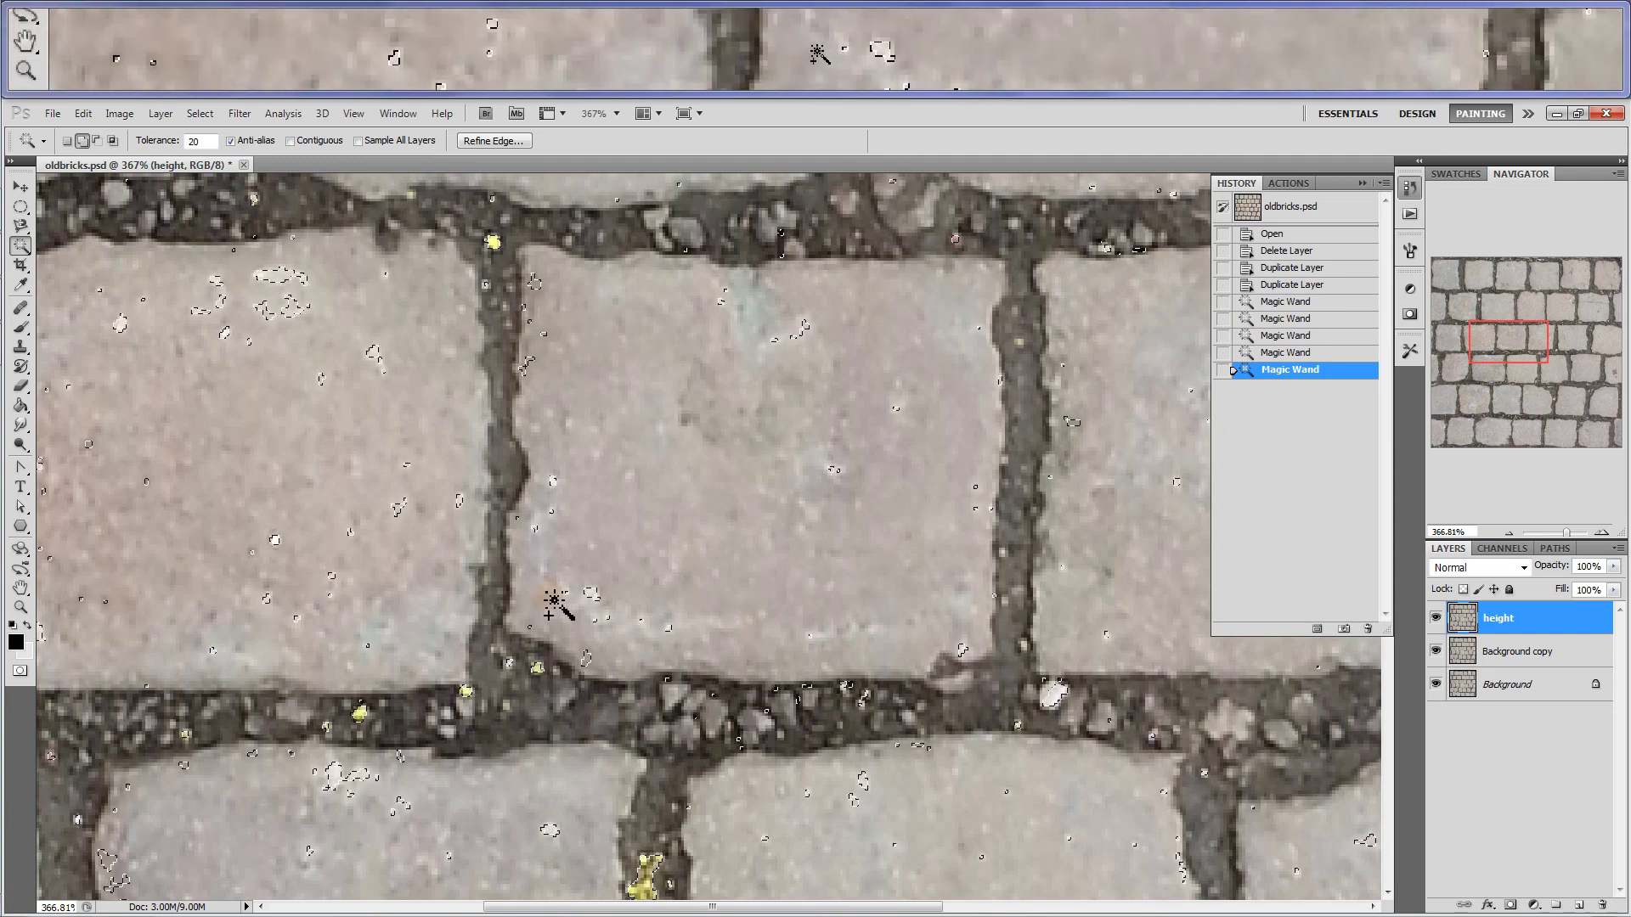
{"action": "key", "text": "ctrl+z"}
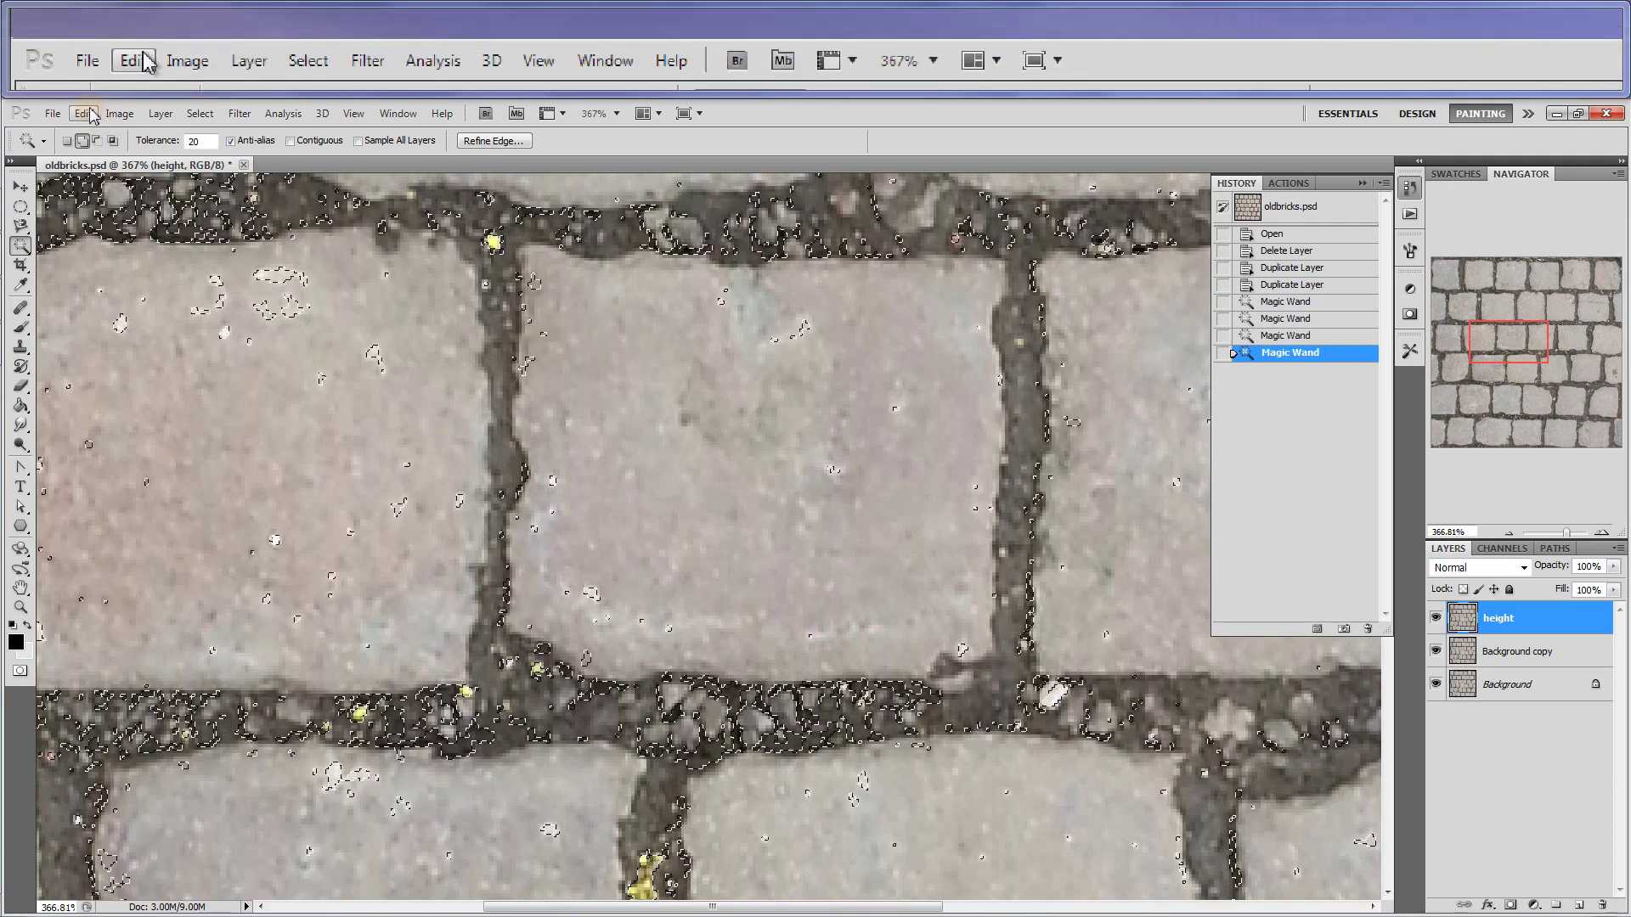
{"action": "left_click", "coordinate": [1275, 338]}
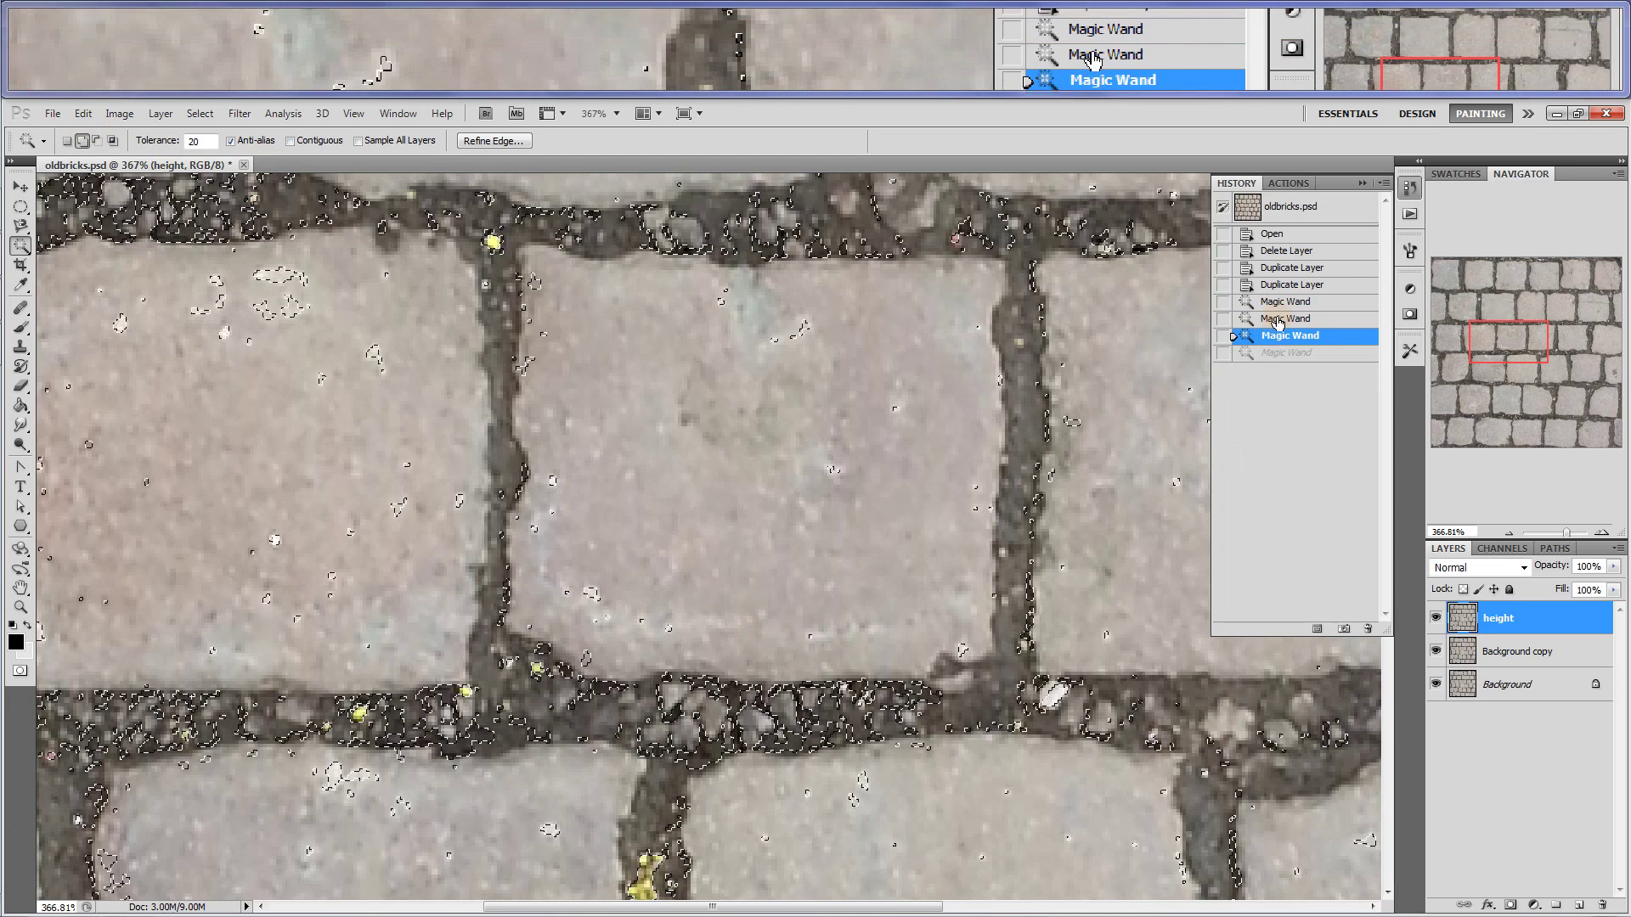
{"action": "left_click", "coordinate": [1278, 321]}
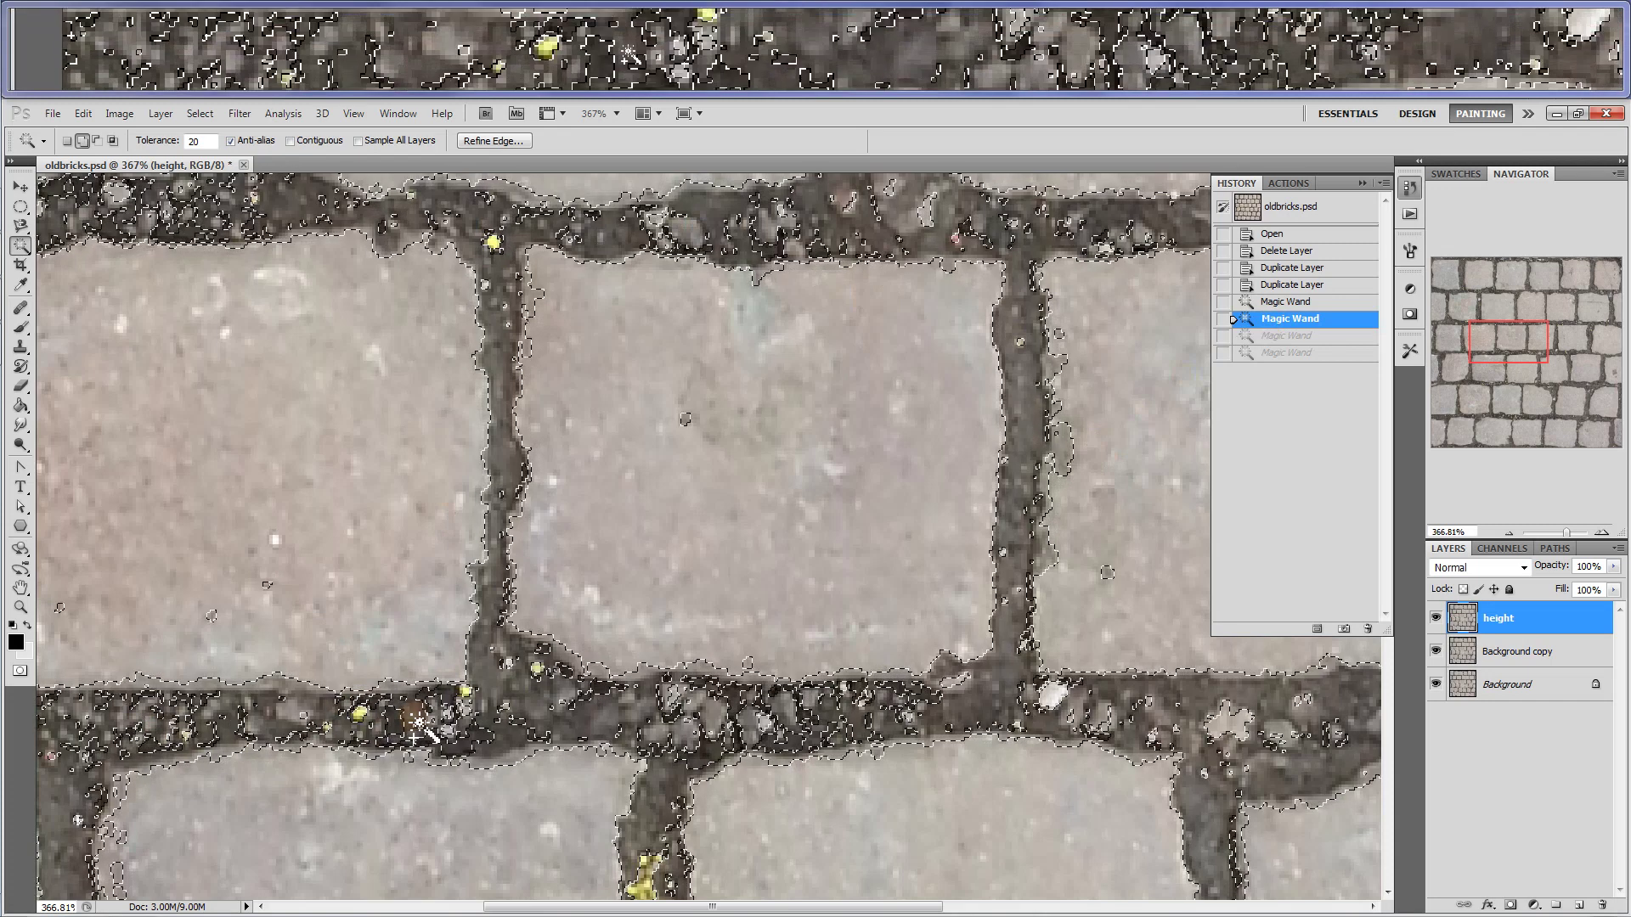
Add more gravel tones in the mortar to the Magic Wand selection and switch to Quick Mask mode
{"action": "left_click", "coordinate": [417, 722]}
{"action": "left_click", "coordinate": [406, 732]}
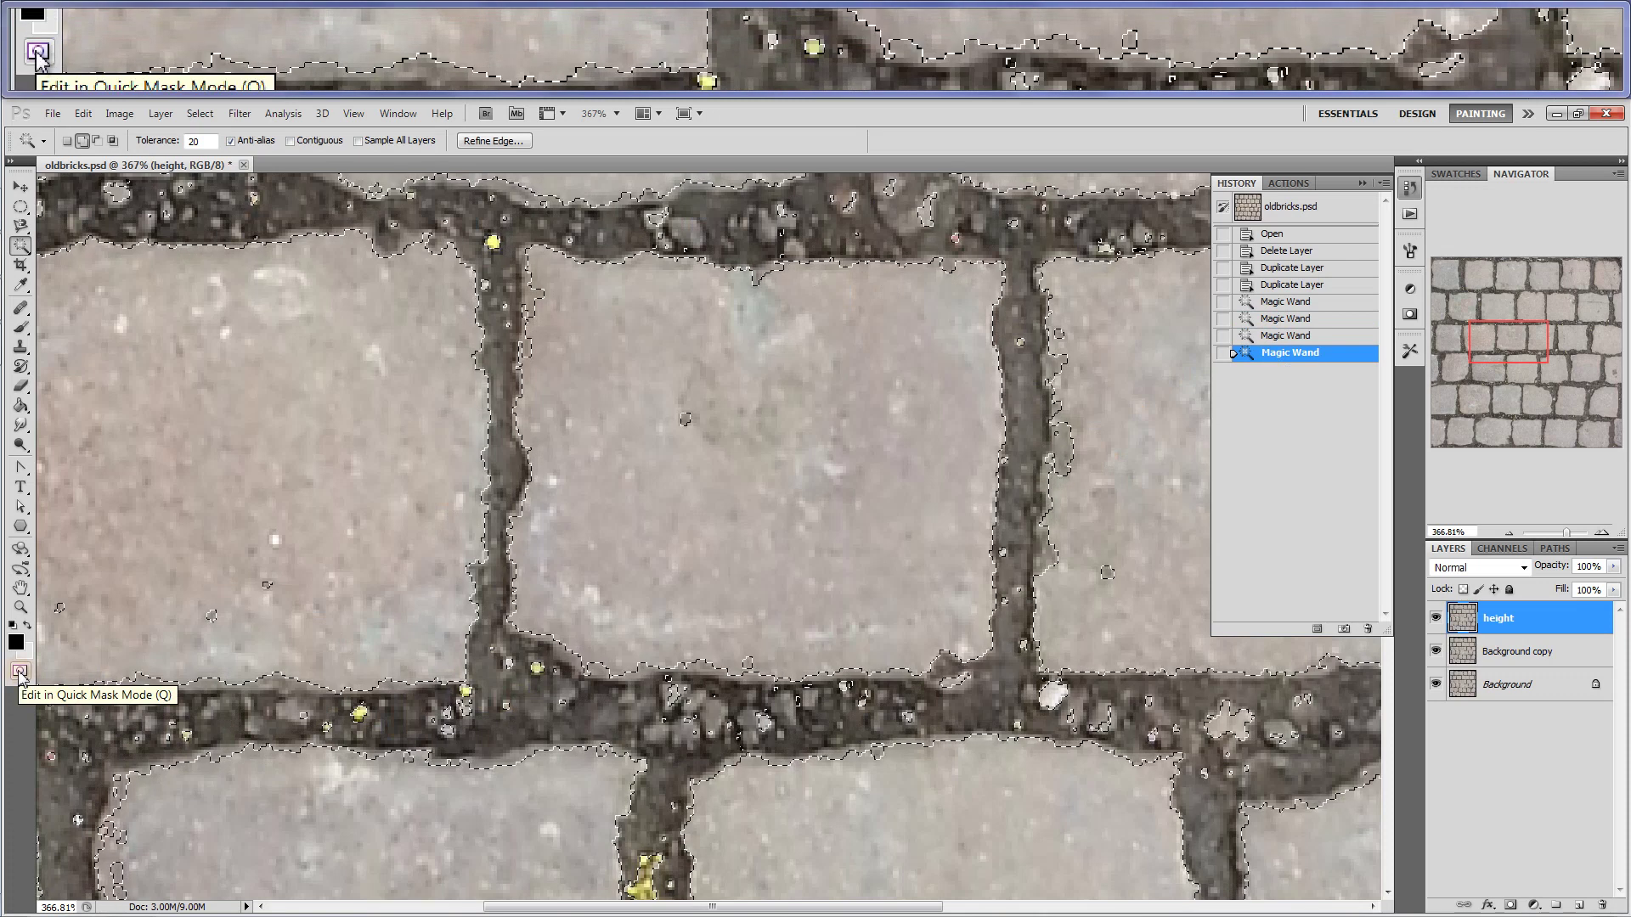
{"action": "left_click", "coordinate": [21, 673]}
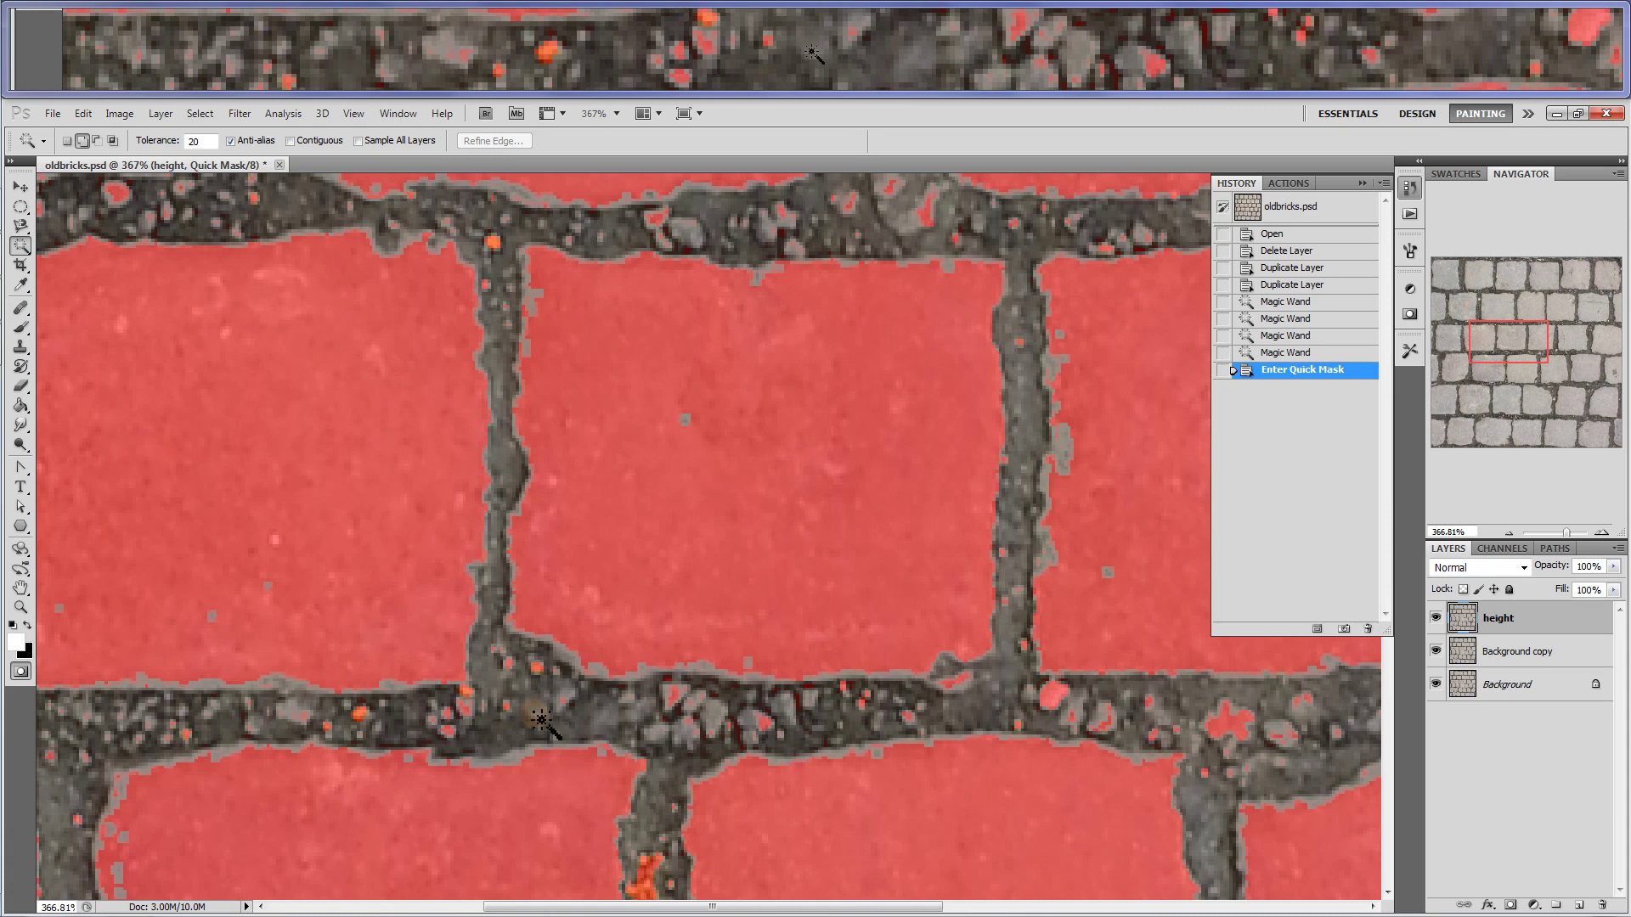
Brush the masked pebbles out of the mortar joints below and above the middle brick, painting white with a 23 px brush
{"action": "left_click", "coordinate": [19, 330]}
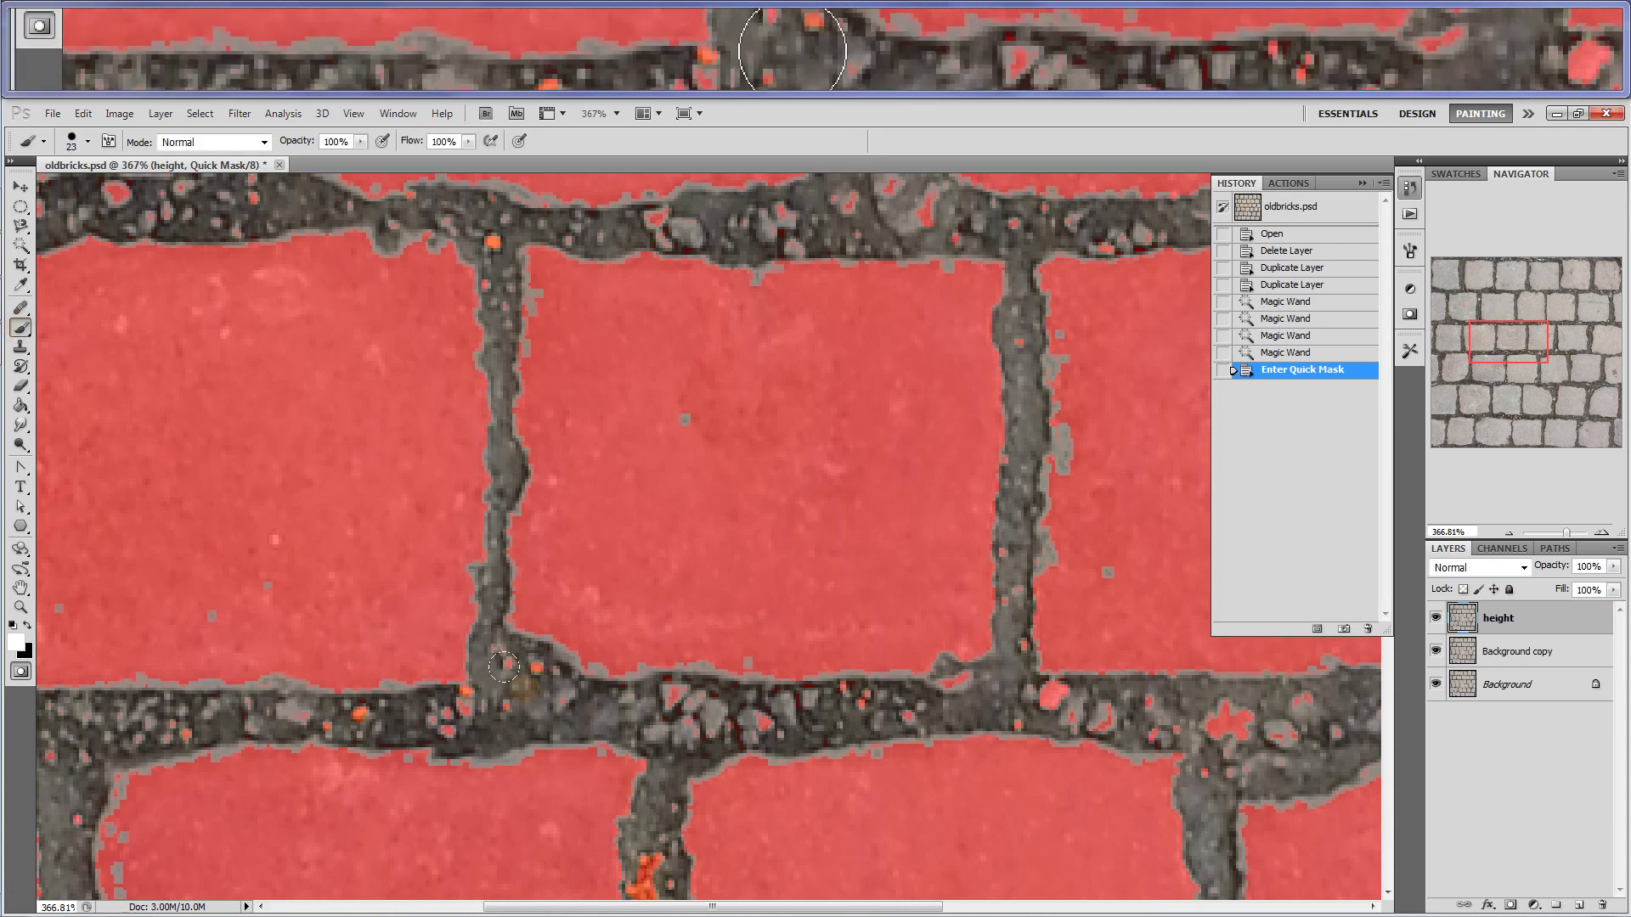
{"action": "mouse_move", "coordinate": [486, 677]}
{"action": "left_mouse_down"}
{"action": "mouse_move", "coordinate": [735, 731]}
{"action": "mouse_move", "coordinate": [699, 692]}
{"action": "mouse_move", "coordinate": [715, 694]}
{"action": "left_mouse_up"}
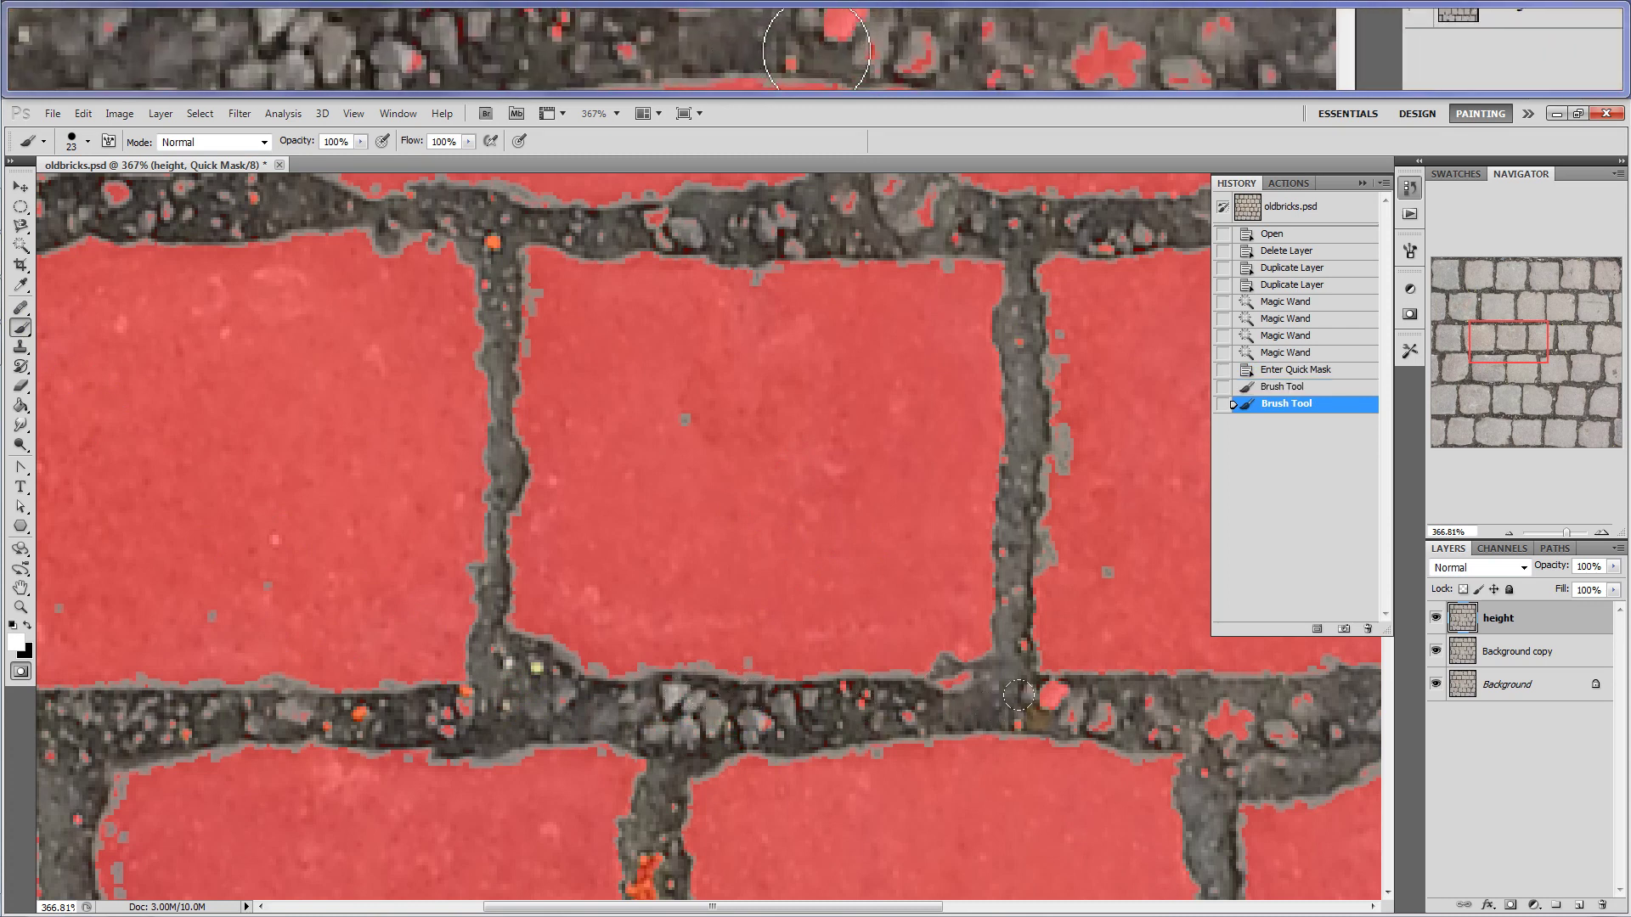
{"action": "mouse_move", "coordinate": [1051, 695]}
{"action": "left_mouse_down"}
{"action": "mouse_move", "coordinate": [1138, 730]}
{"action": "mouse_move", "coordinate": [1223, 710]}
{"action": "left_mouse_up"}
{"action": "left_click_drag", "start_coordinate": [1263, 720], "coordinate": [1304, 699]}
{"action": "left_click_drag", "start_coordinate": [1026, 688], "coordinate": [1051, 696]}
{"action": "mouse_move", "coordinate": [870, 221]}
{"action": "left_mouse_down"}
{"action": "mouse_move", "coordinate": [925, 204]}
{"action": "mouse_move", "coordinate": [786, 196]}
{"action": "mouse_move", "coordinate": [757, 211]}
{"action": "left_mouse_up"}
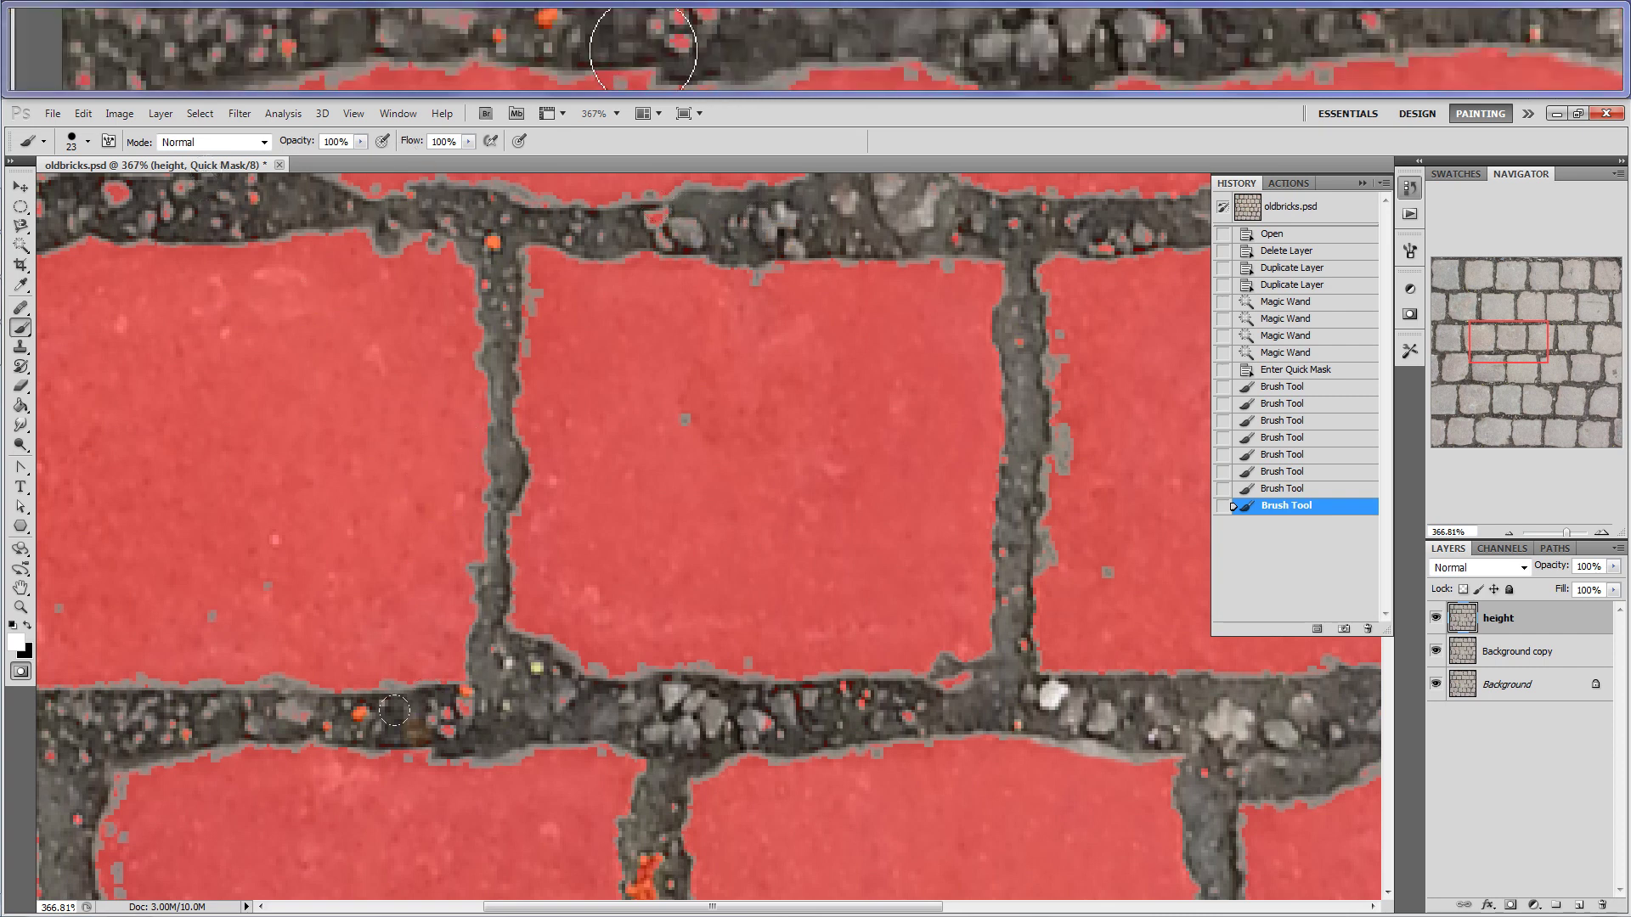
Clear the remaining red pebble spots from the joint above the upper-left brick with the white brush
{"action": "scroll", "coordinate": [394, 709], "scroll_direction": "up", "scroll_amount": 2}
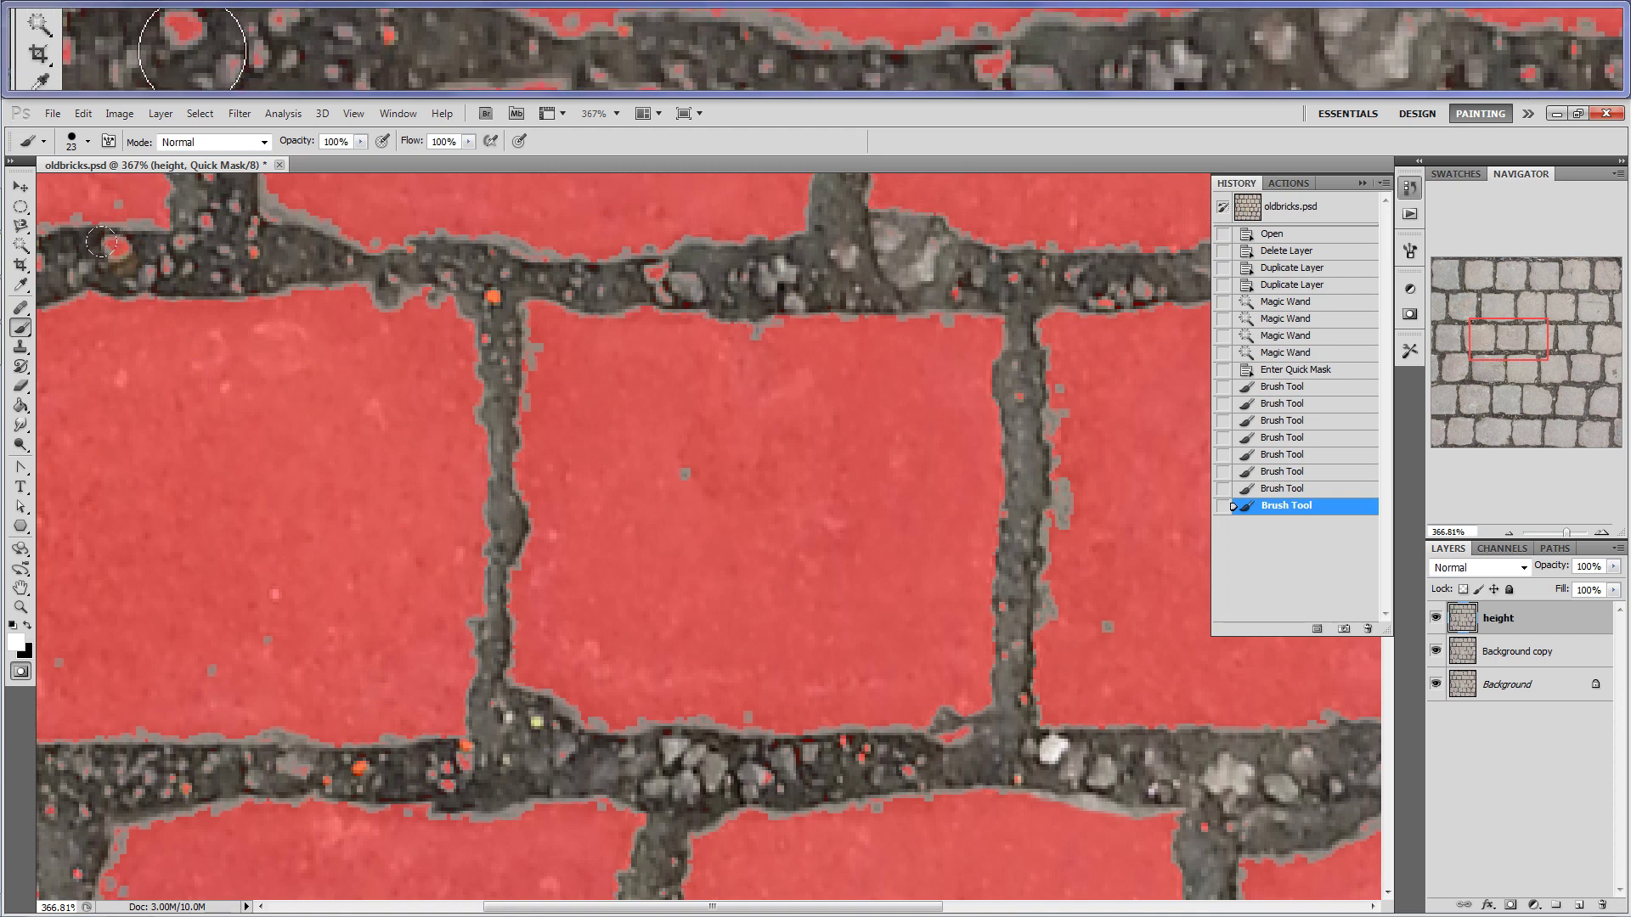
{"action": "left_click_drag", "start_coordinate": [194, 217], "coordinate": [210, 226]}
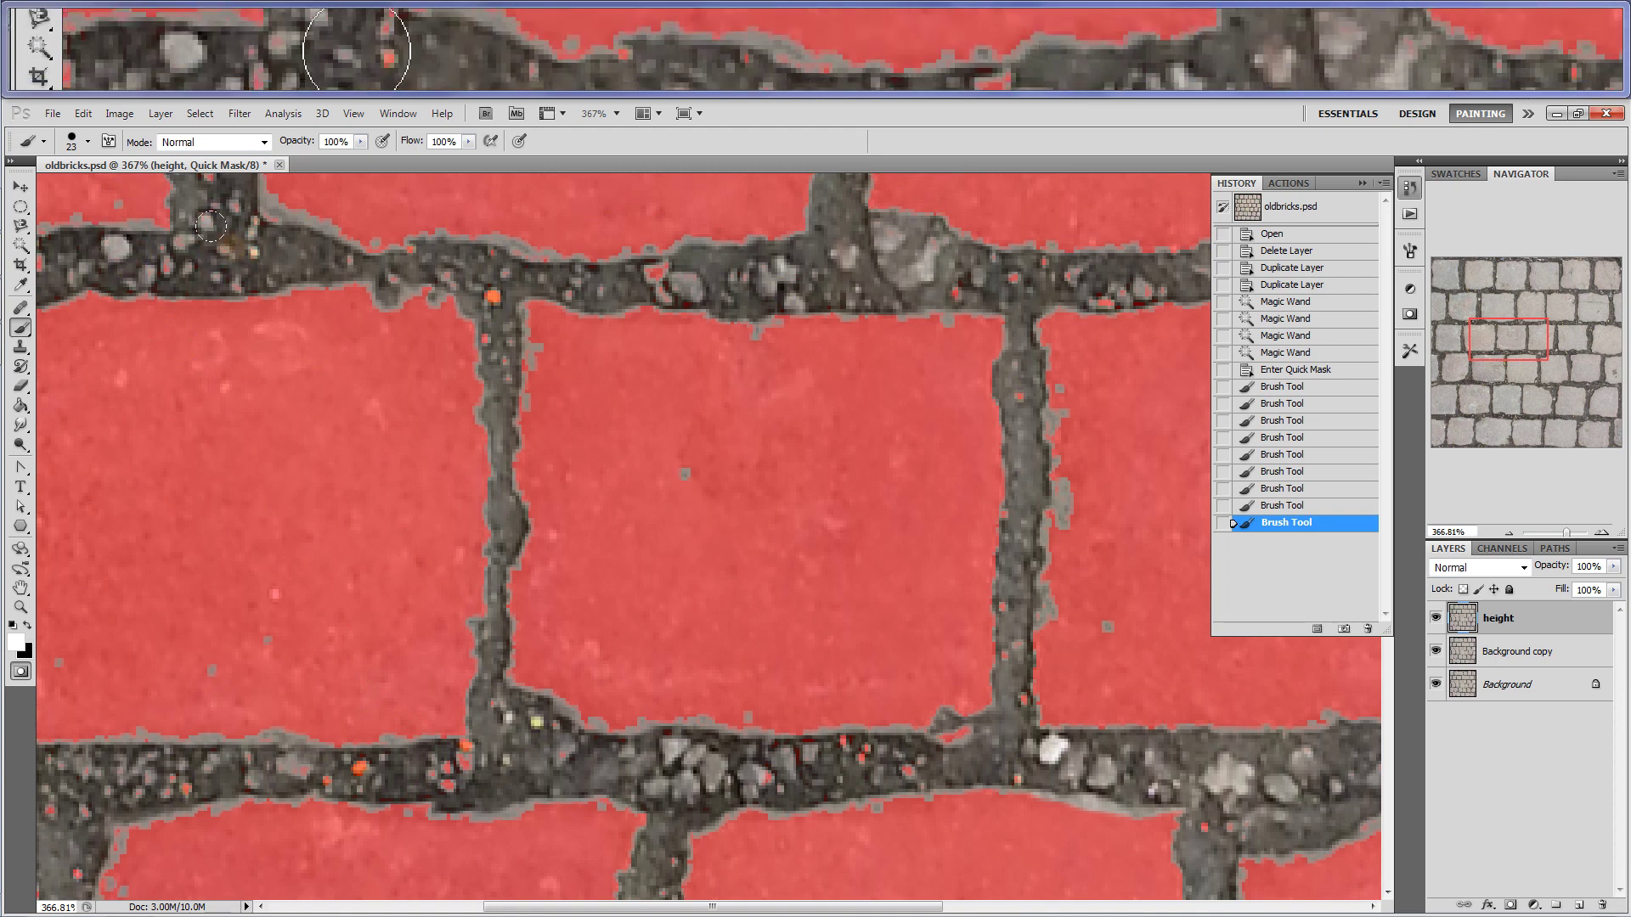
{"action": "left_click", "coordinate": [220, 230]}
{"action": "left_click", "coordinate": [255, 251]}
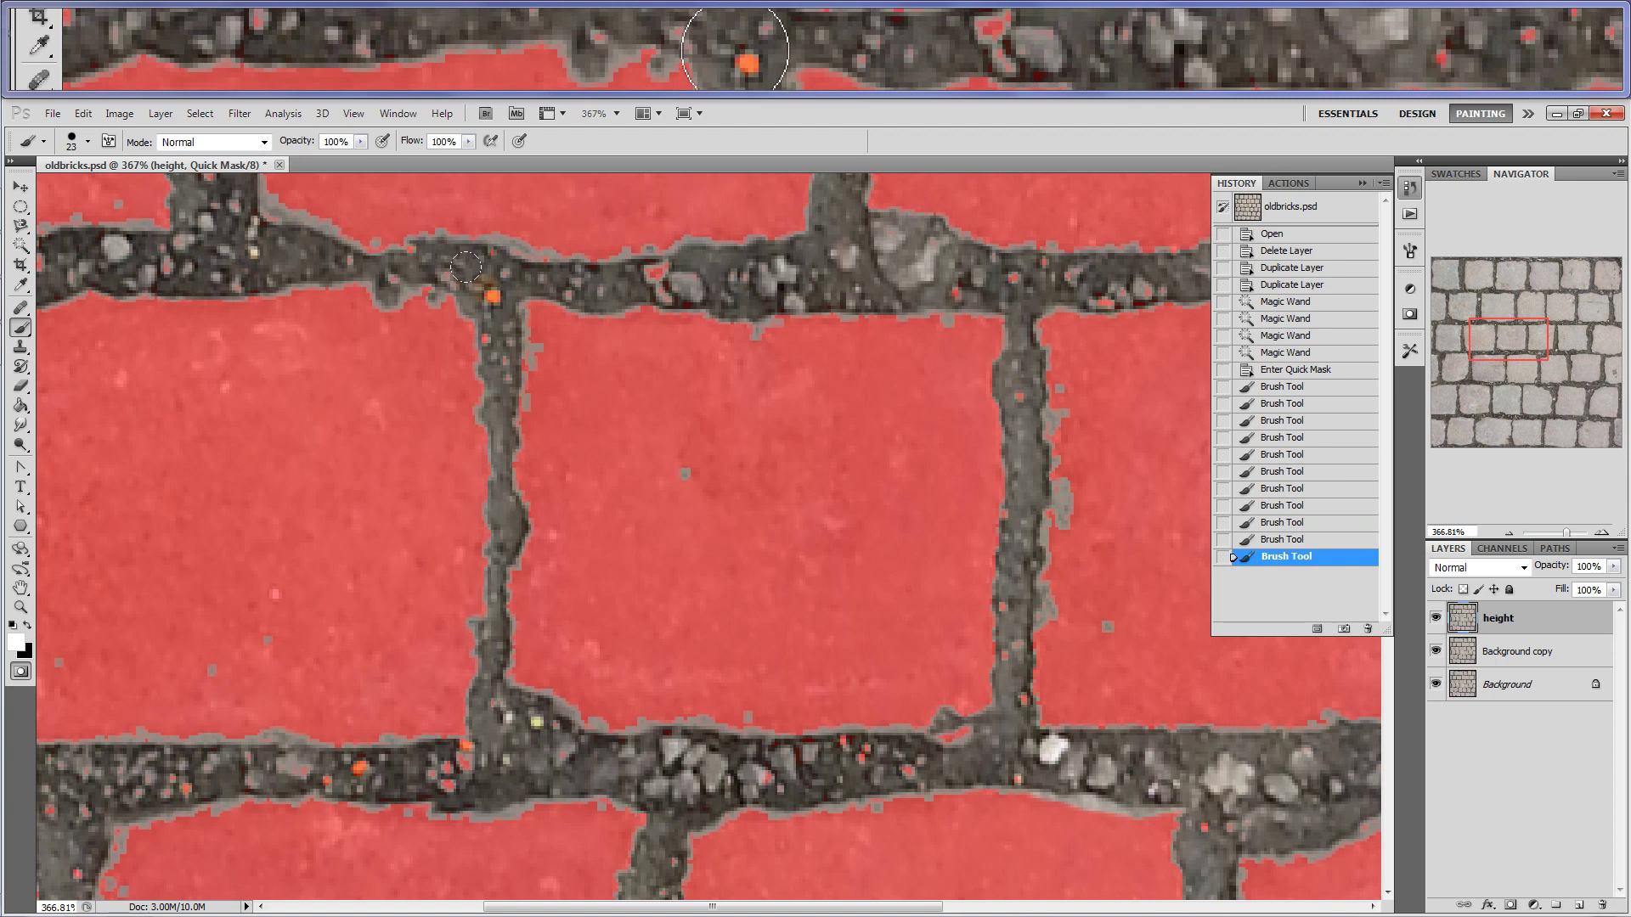
{"action": "left_click", "coordinate": [492, 295]}
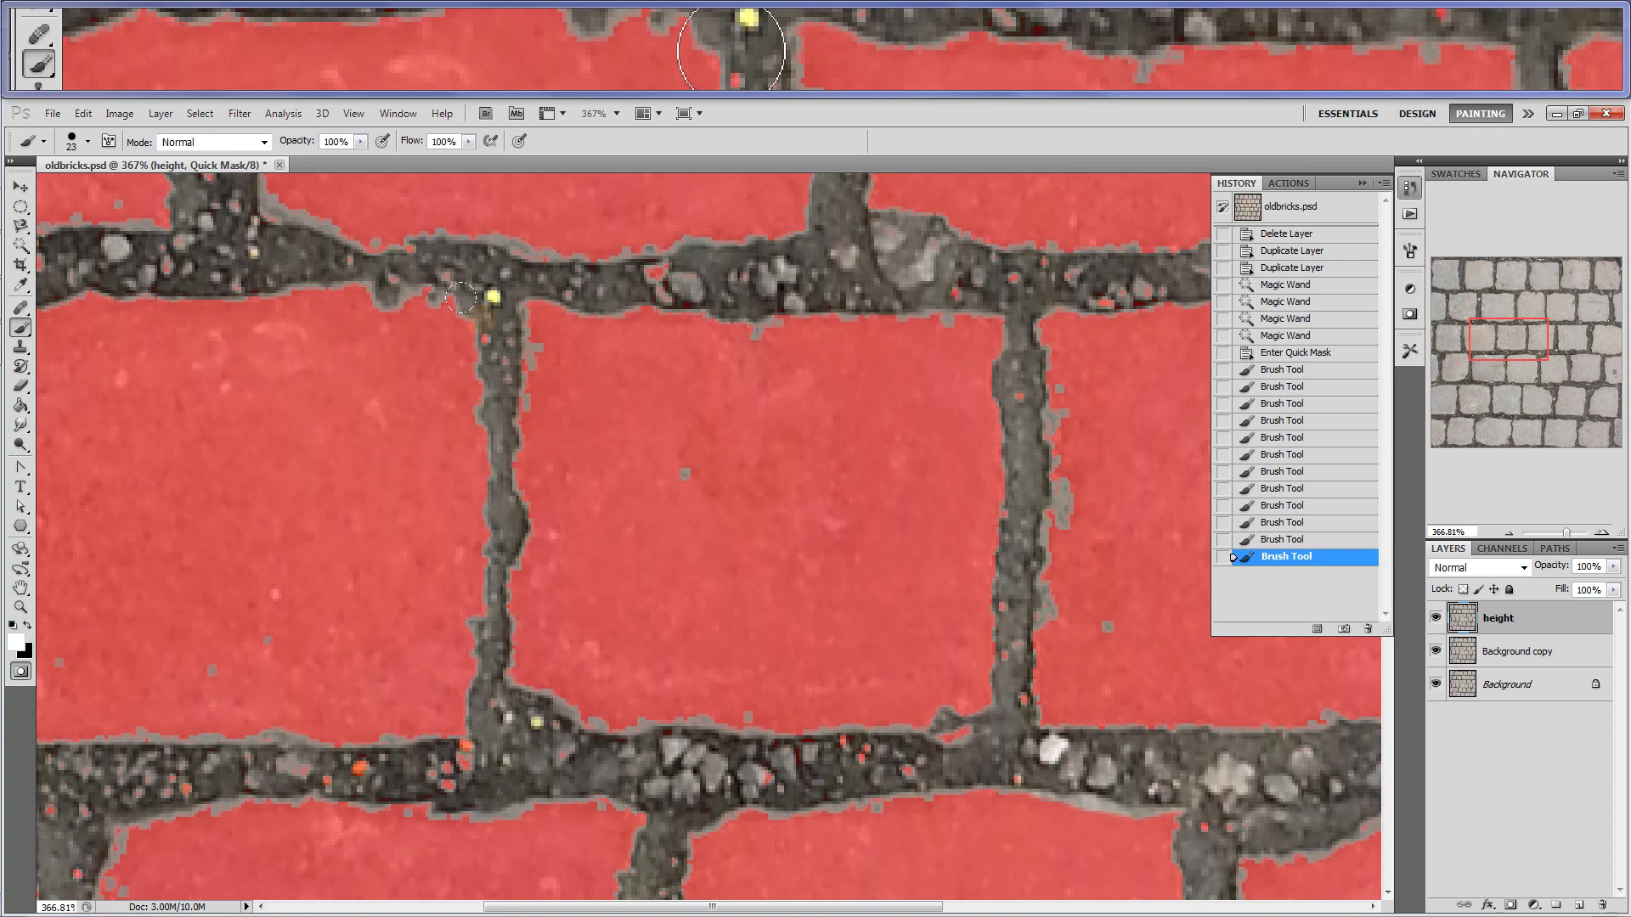
Leave Quick Mask, invert the mortar selection so the bricks are selected, and show it as a Quick Mask again
{"action": "key", "text": "ctrl+0"}
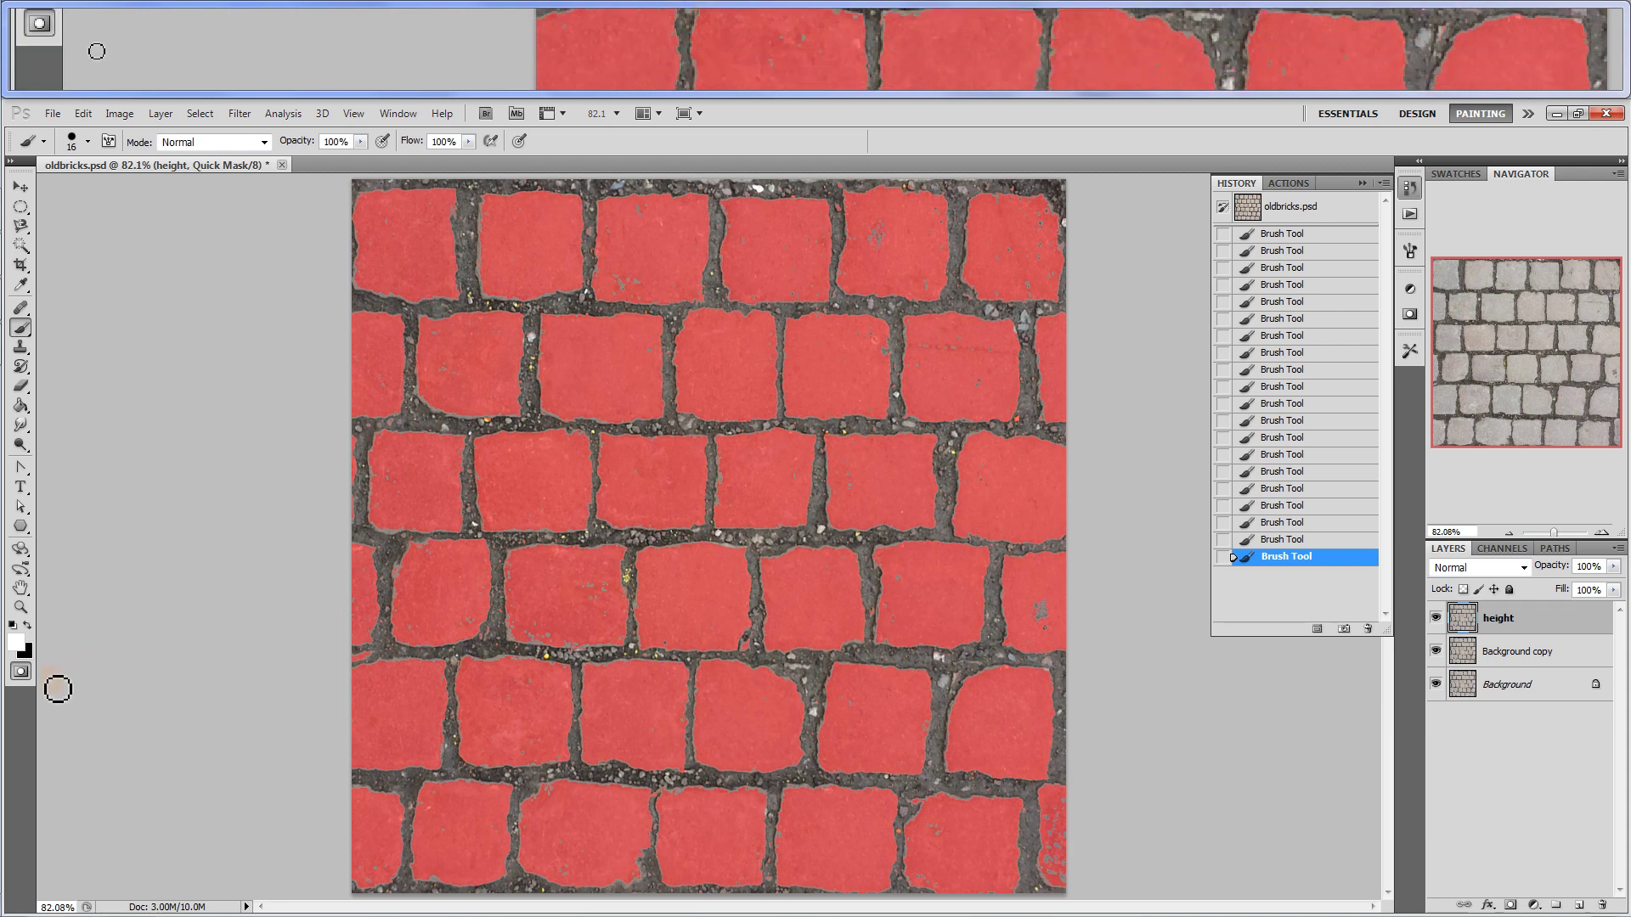
{"action": "left_click", "coordinate": [21, 673]}
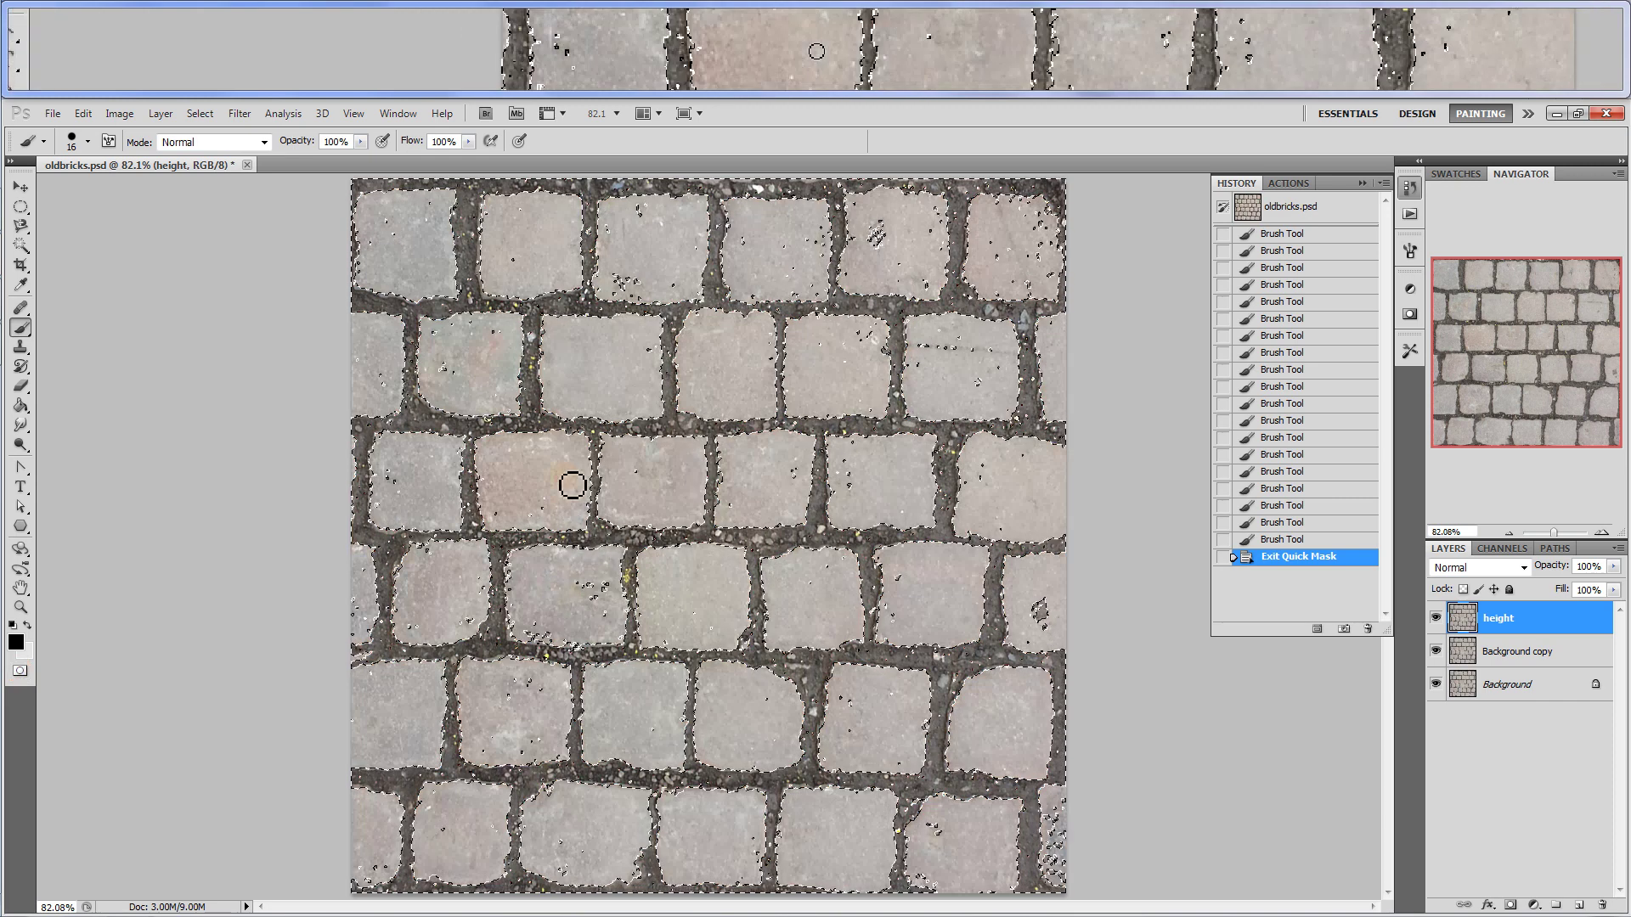
{"action": "left_click", "coordinate": [200, 113]}
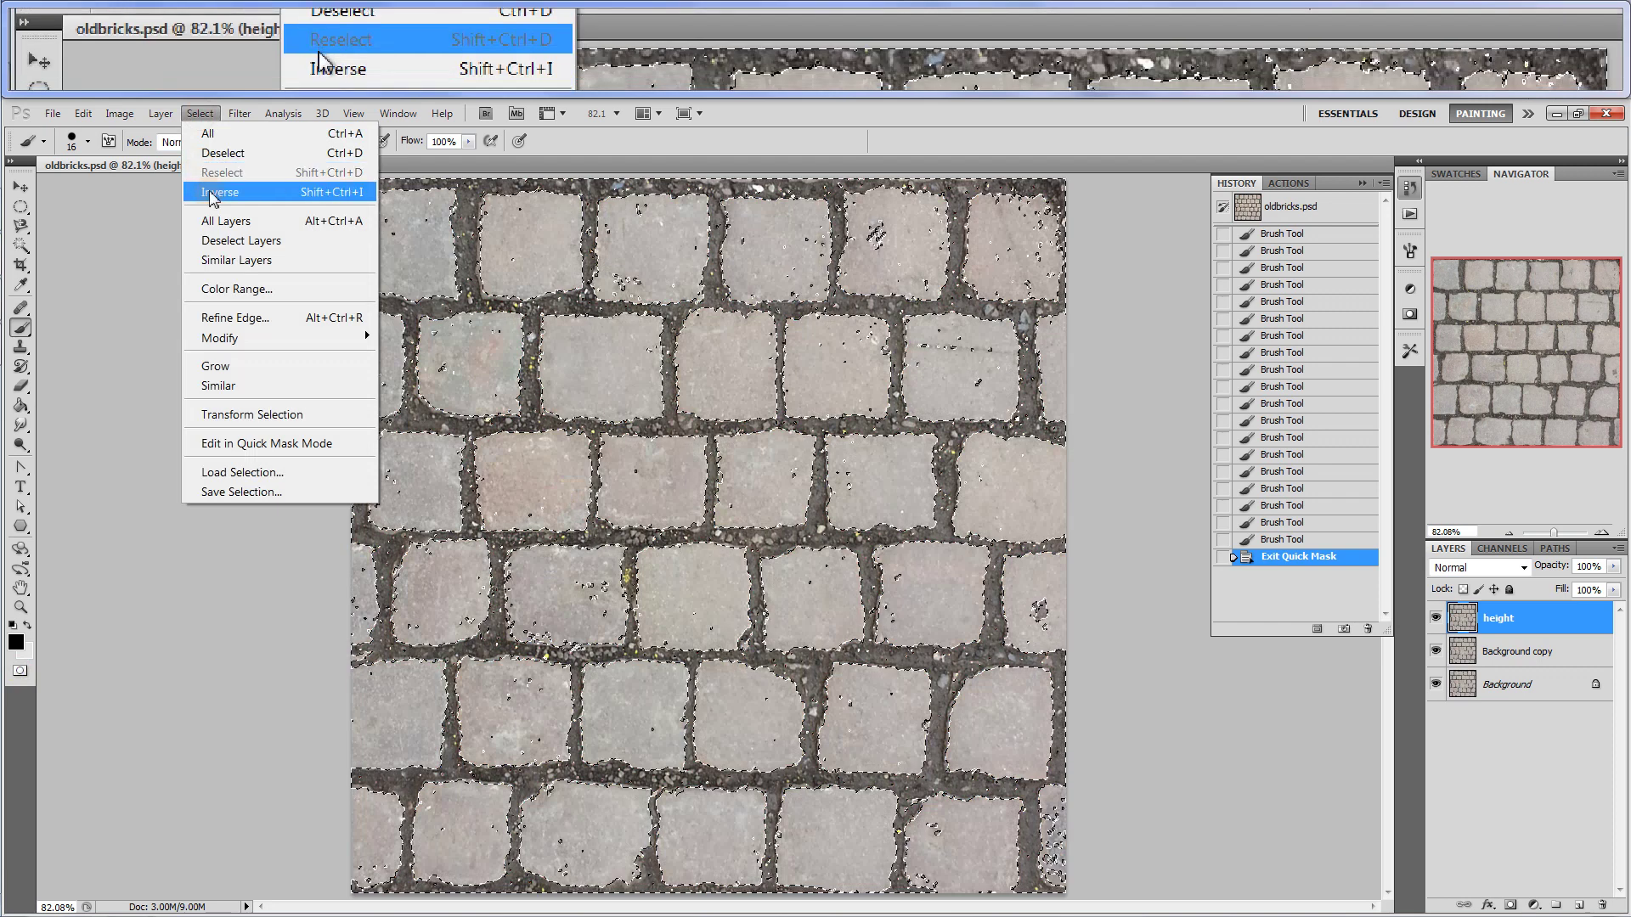
{"action": "left_click", "coordinate": [214, 193]}
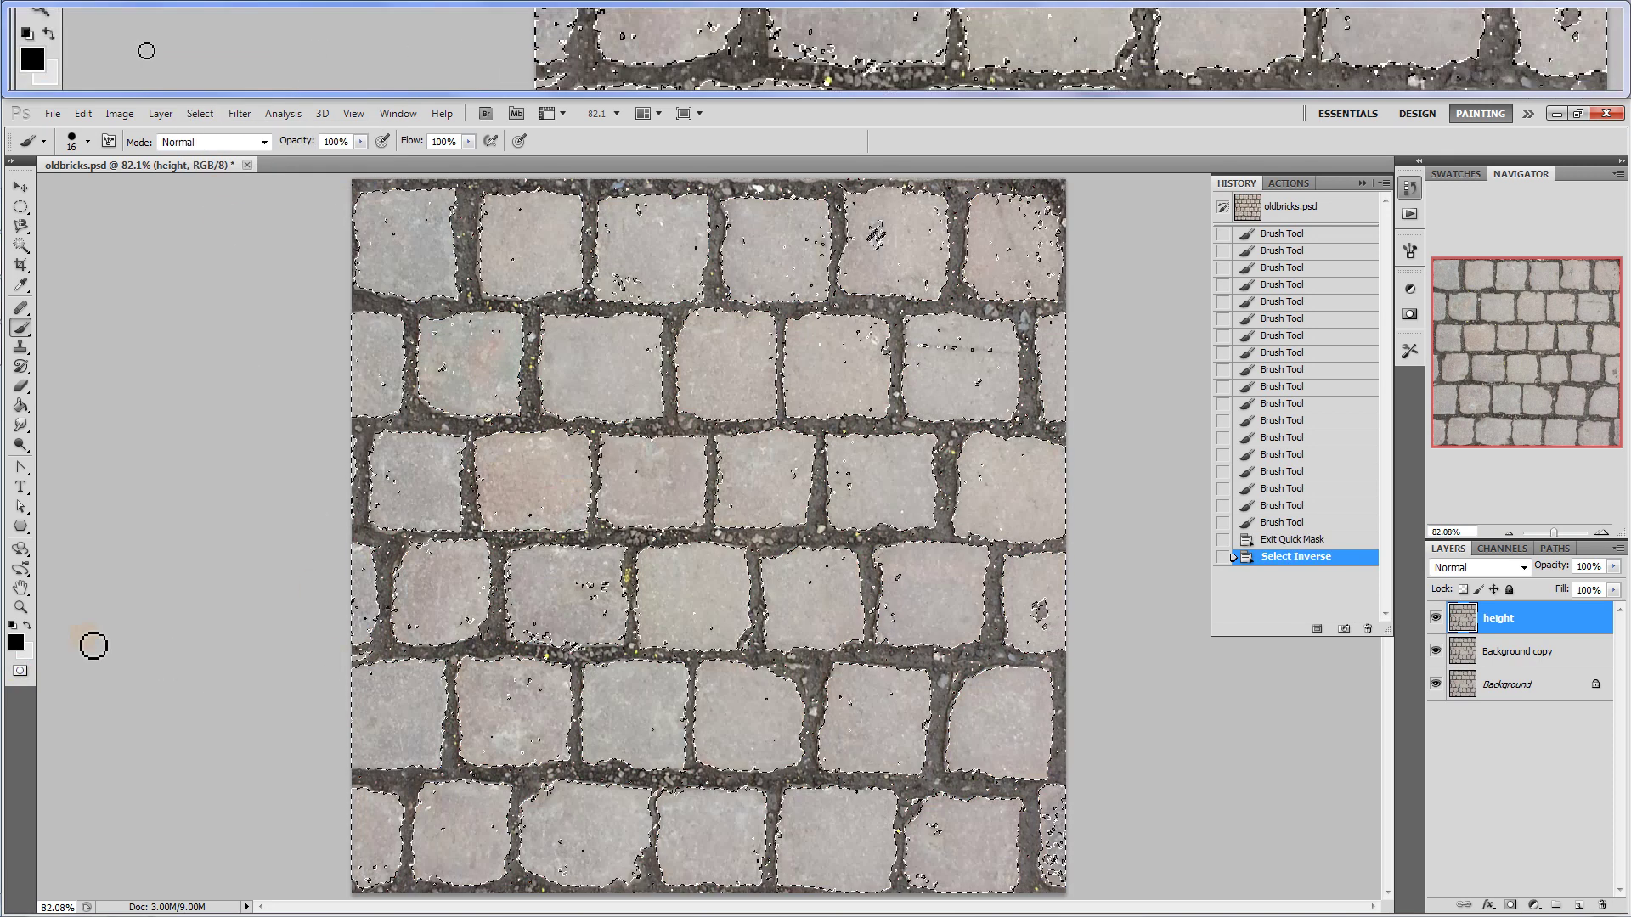
{"action": "left_click", "coordinate": [22, 671]}
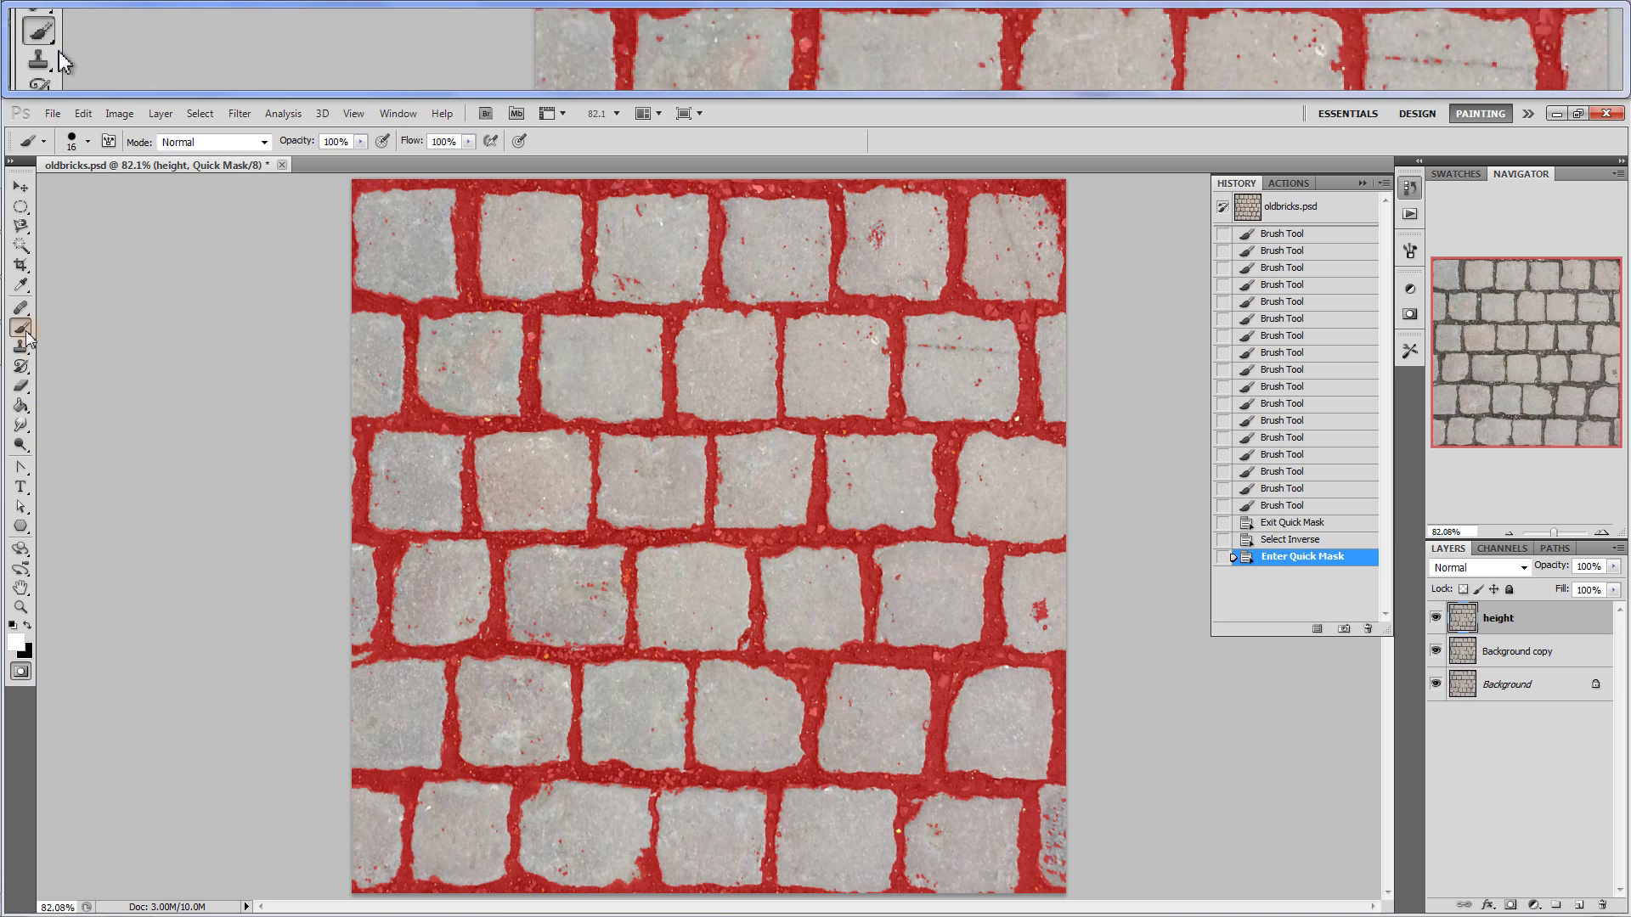
Clean the red specks off the brick faces in the Quick Mask with a 41 px white brush, ending in normal selection mode
{"action": "left_click", "coordinate": [88, 142]}
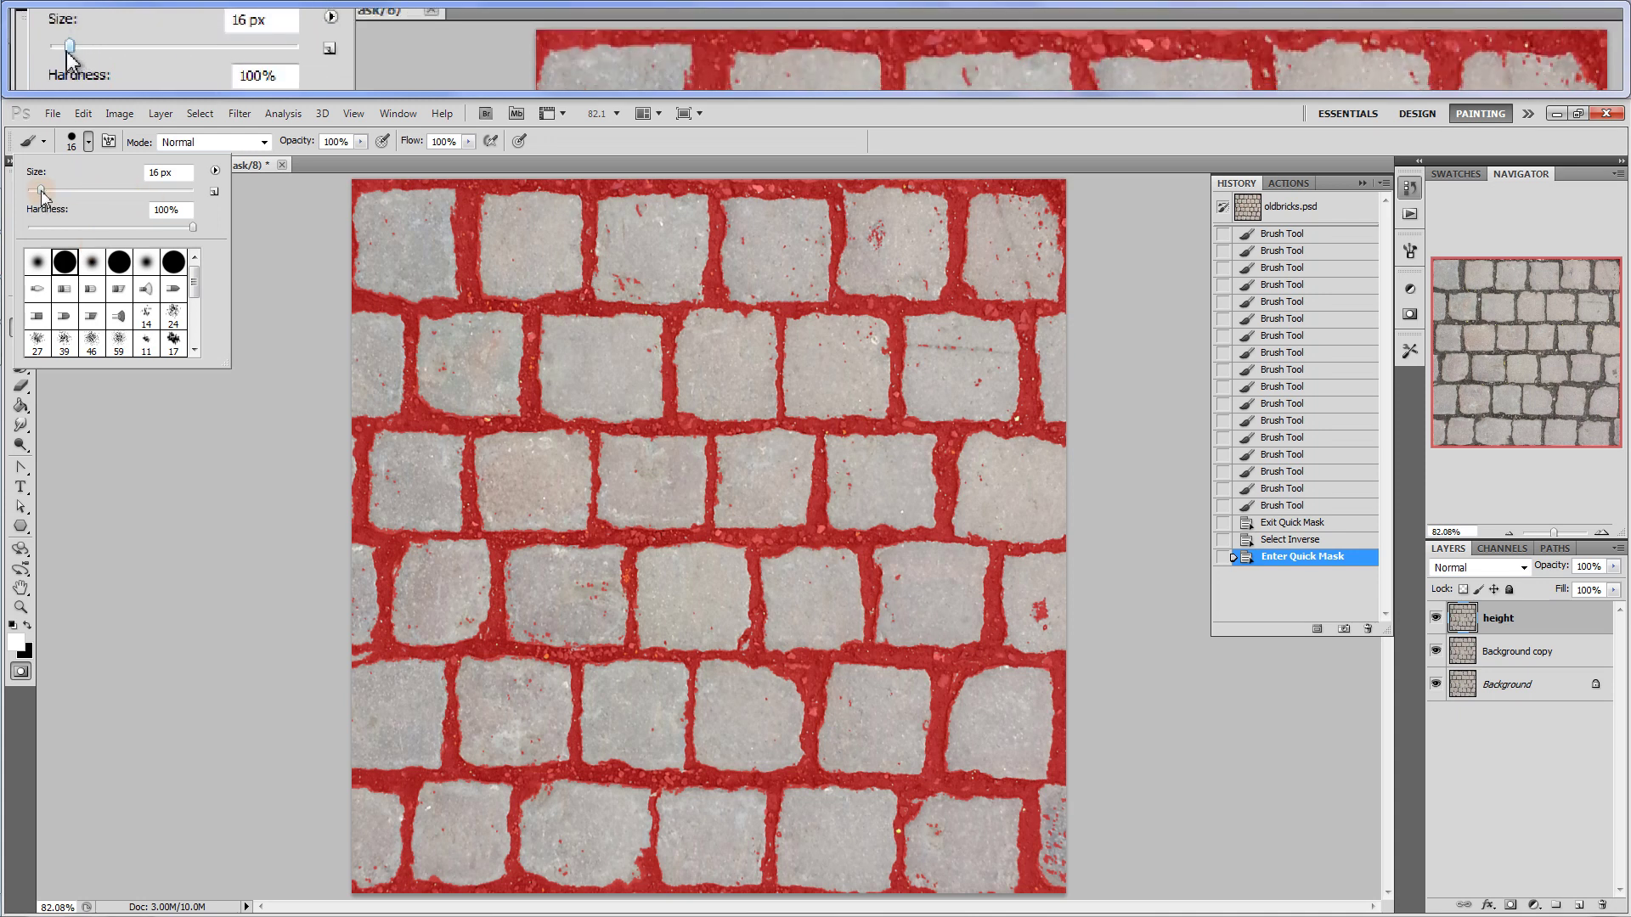
{"action": "left_click_drag", "start_coordinate": [42, 190], "coordinate": [61, 189]}
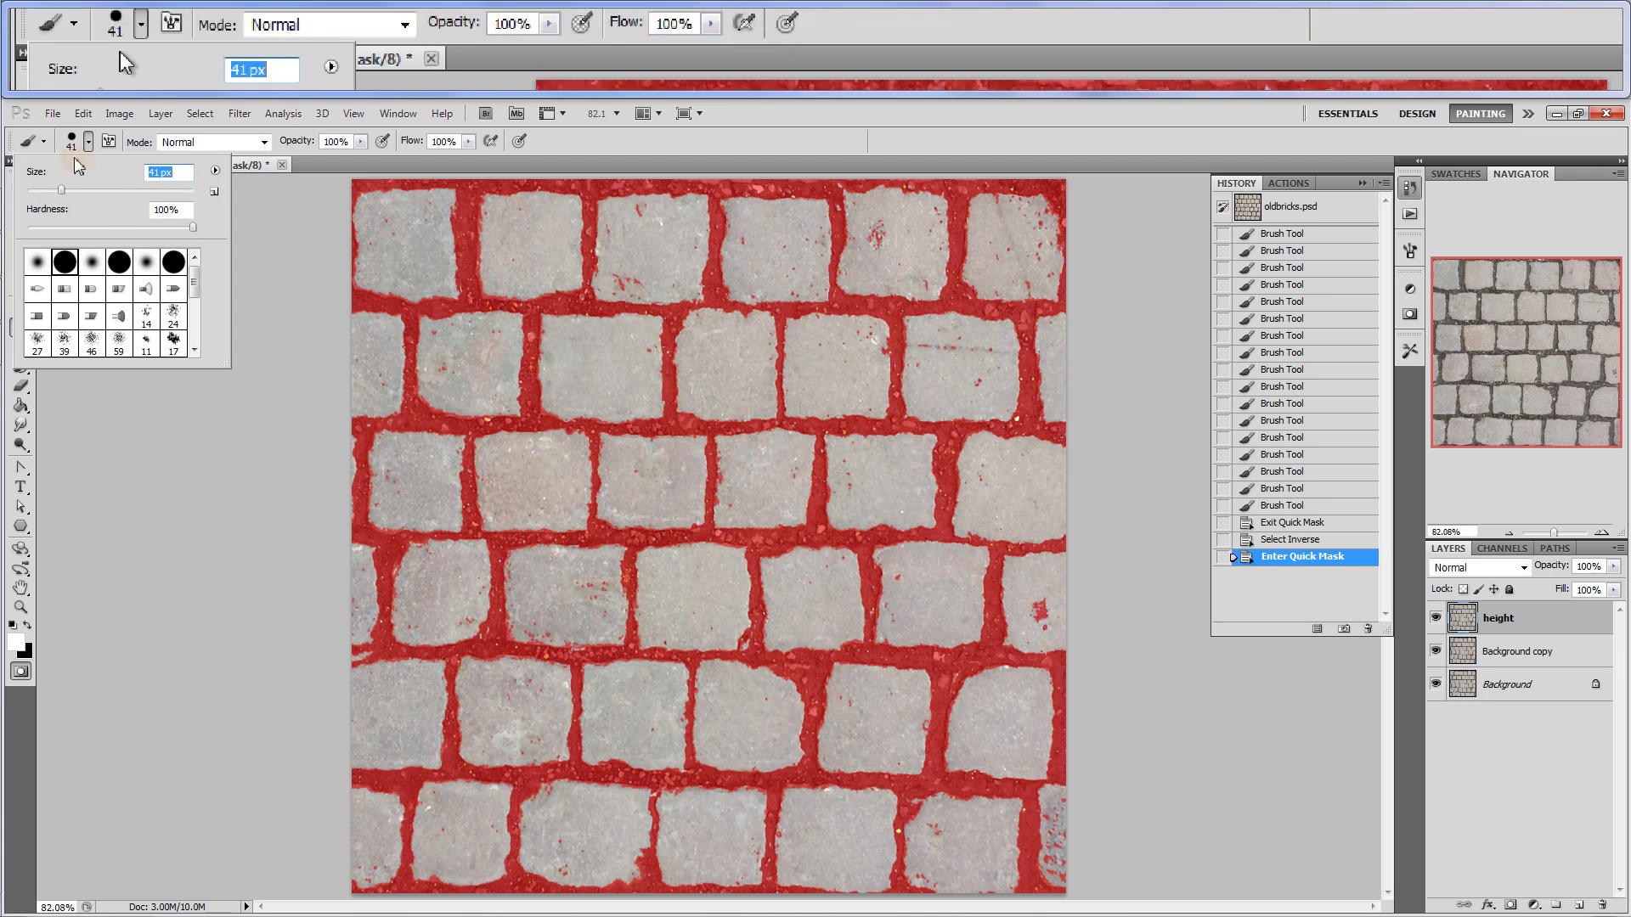
{"action": "key", "text": "Return"}
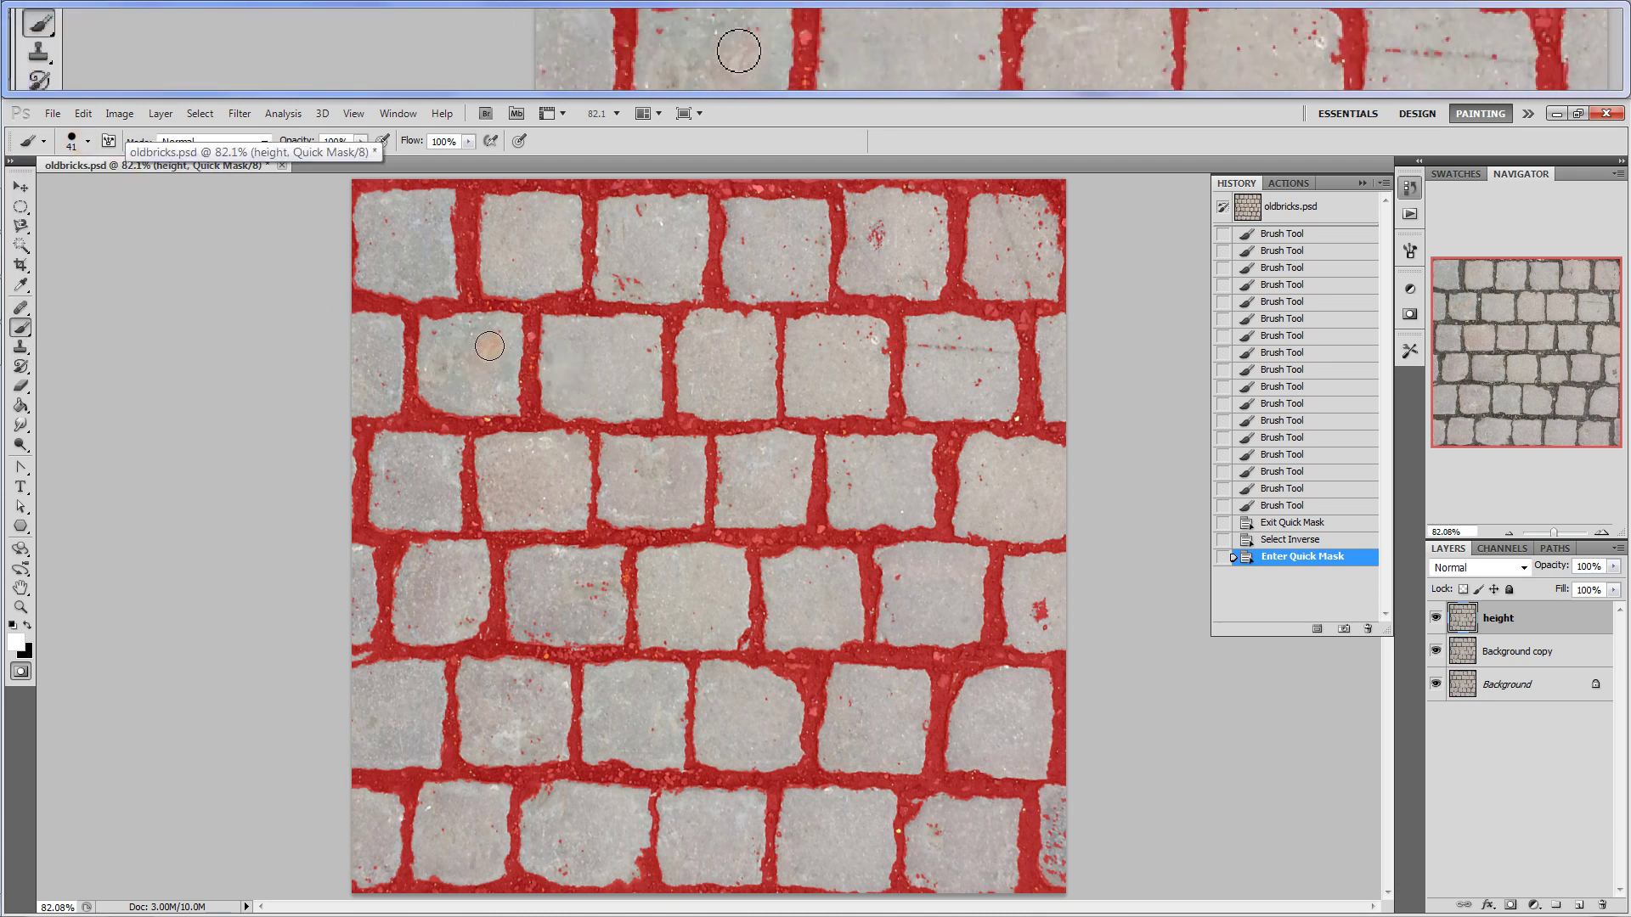
{"action": "left_click", "coordinate": [434, 336]}
{"action": "left_click_drag", "start_coordinate": [630, 279], "coordinate": [622, 280]}
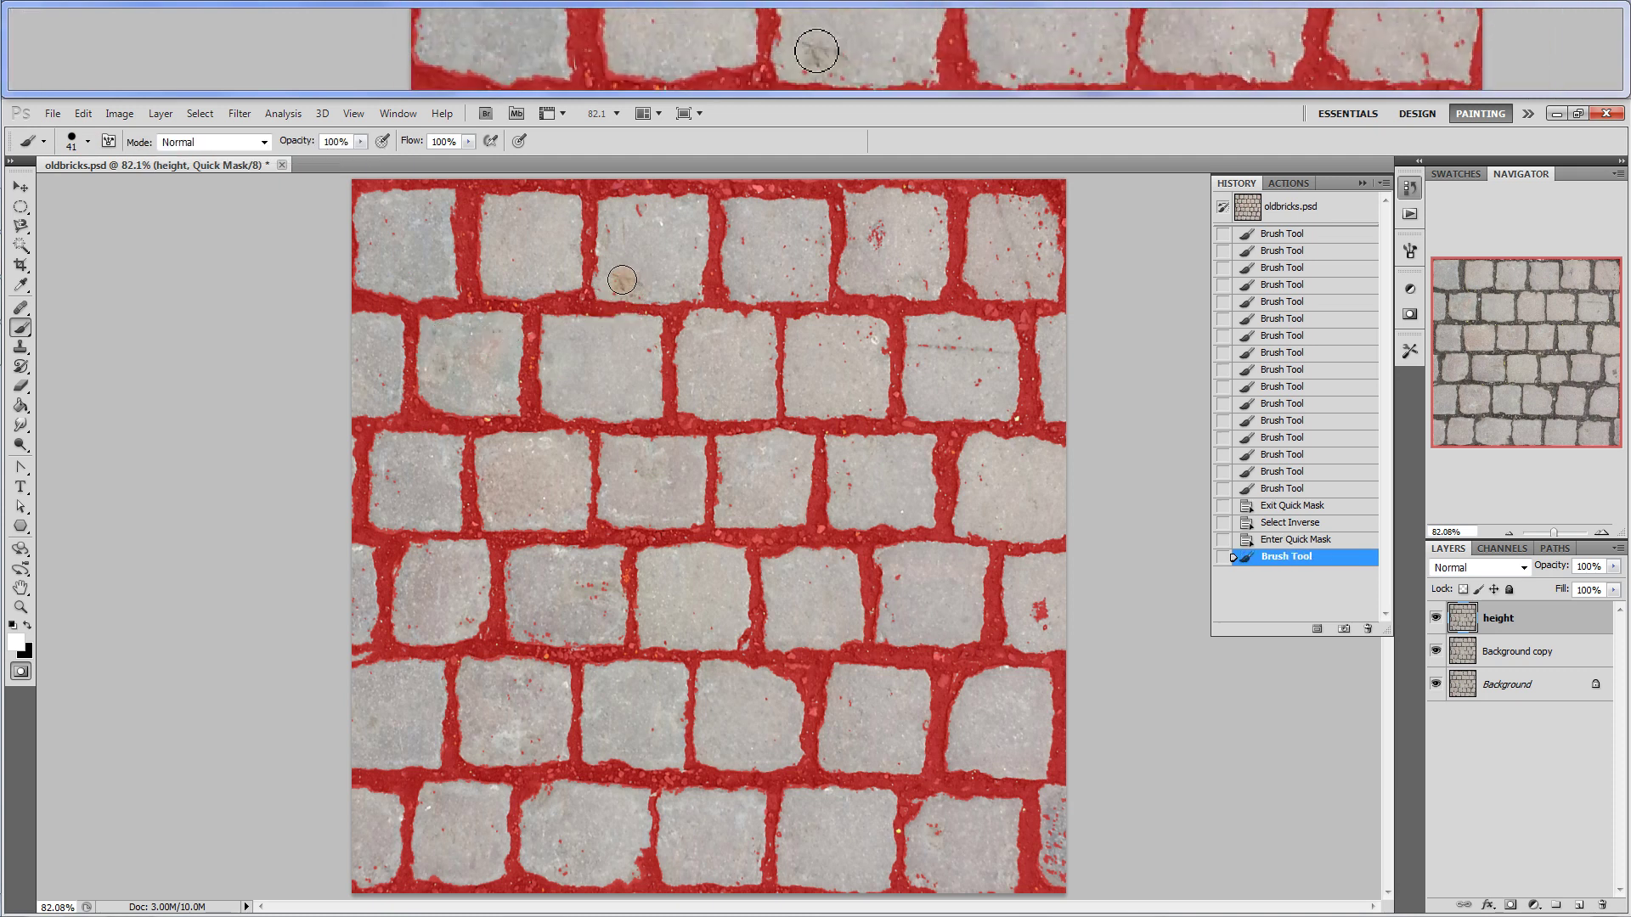
{"action": "left_click", "coordinate": [640, 212]}
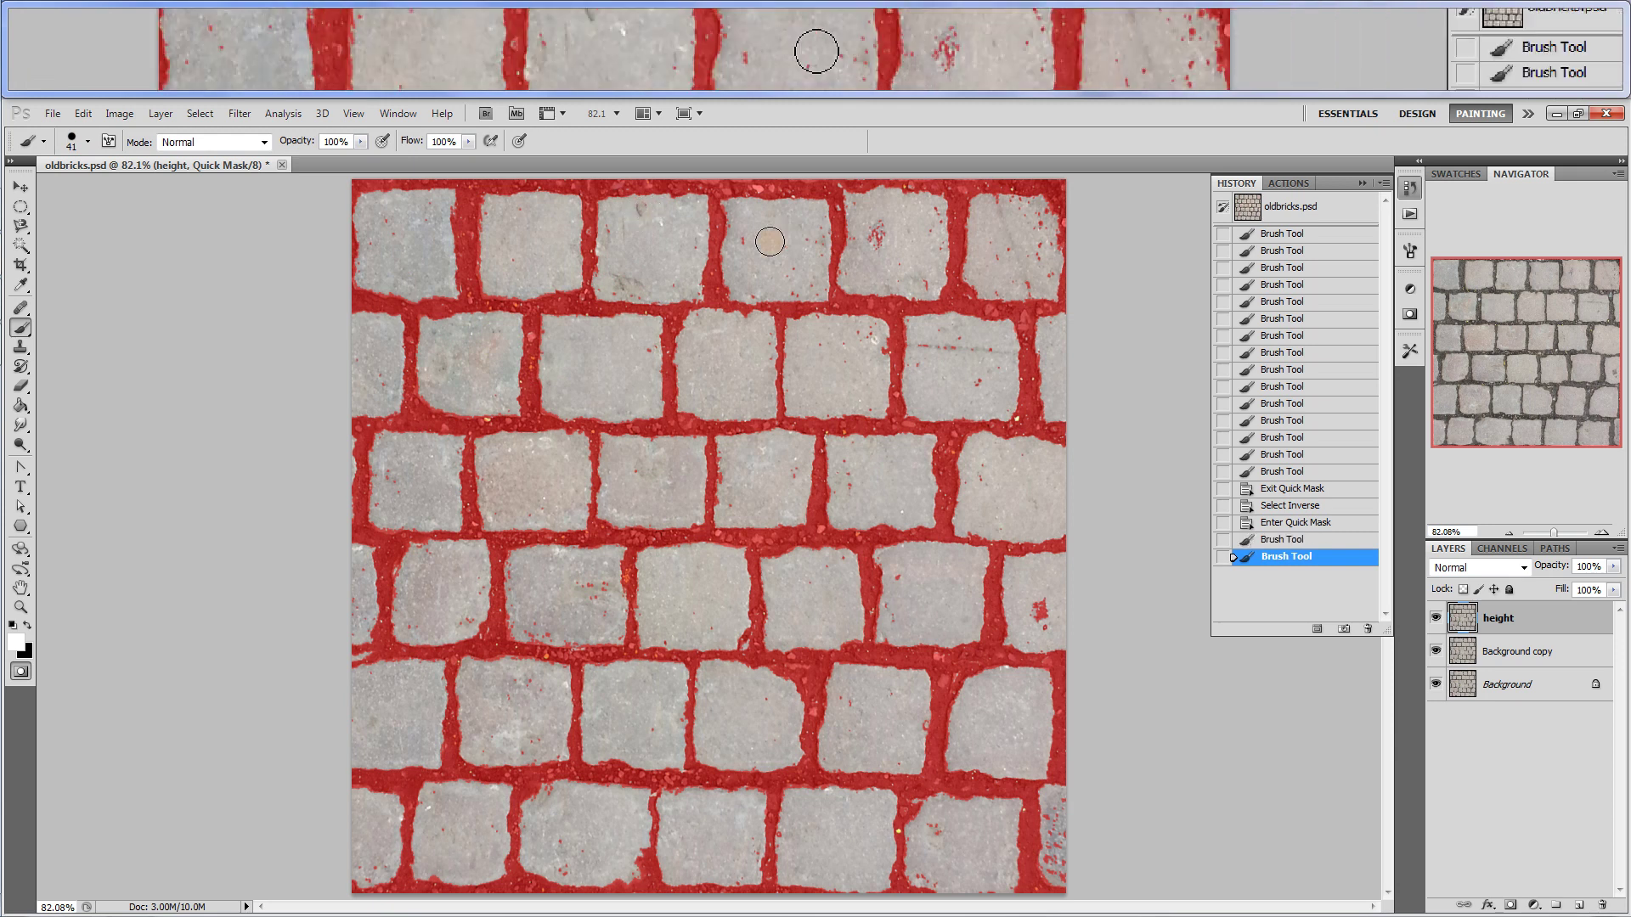
{"action": "left_click", "coordinate": [793, 279]}
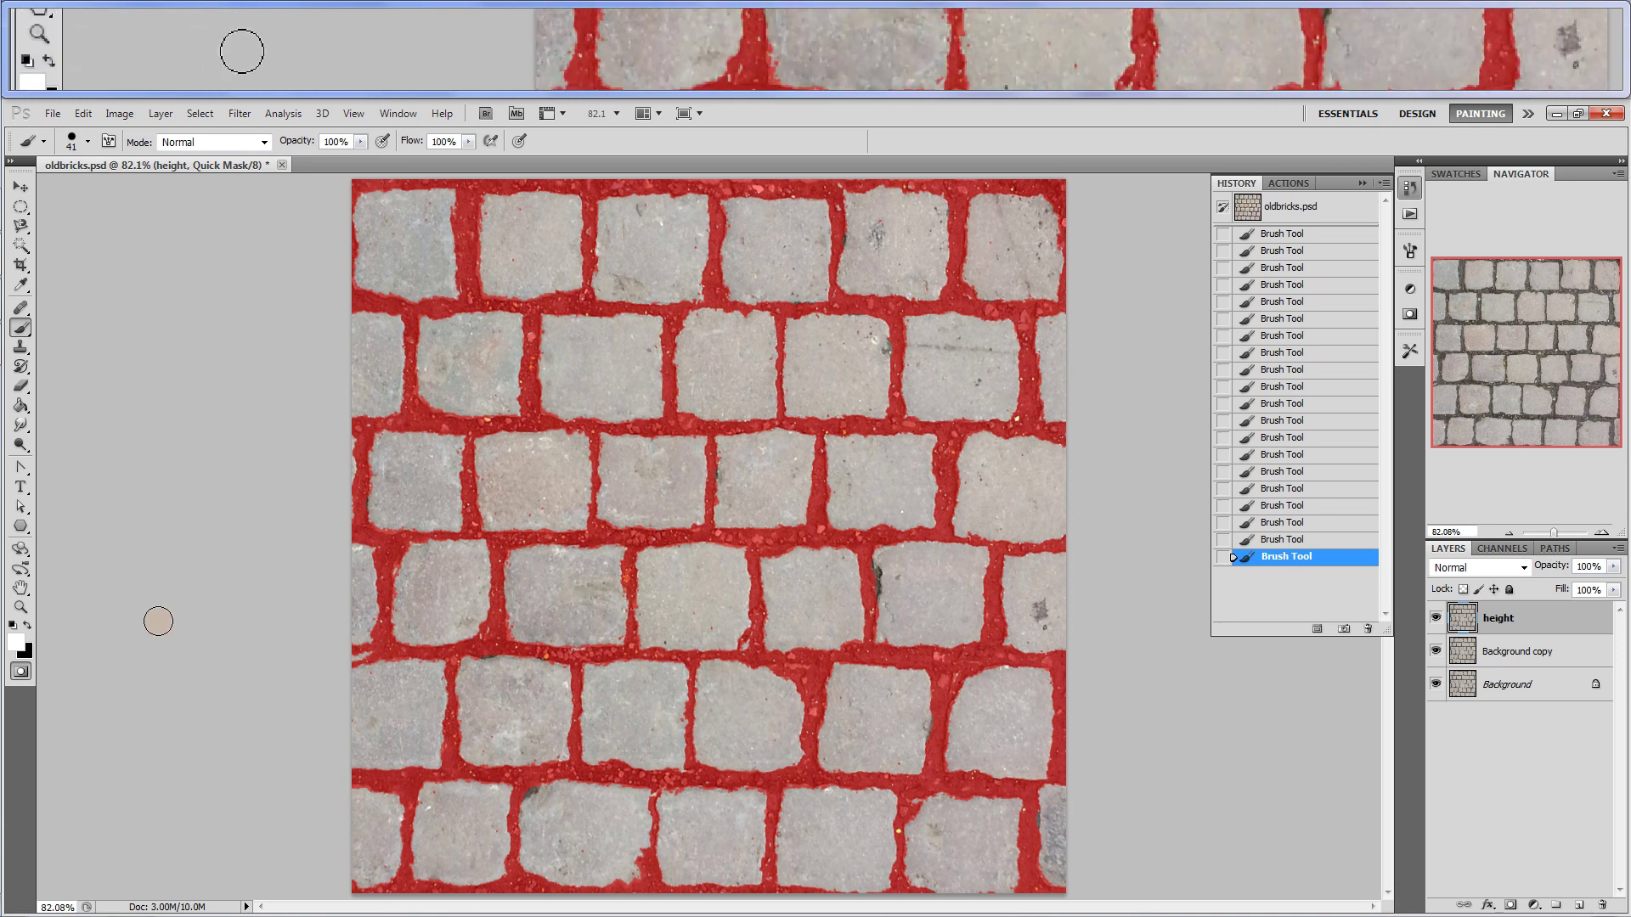
{"action": "left_click", "coordinate": [22, 671]}
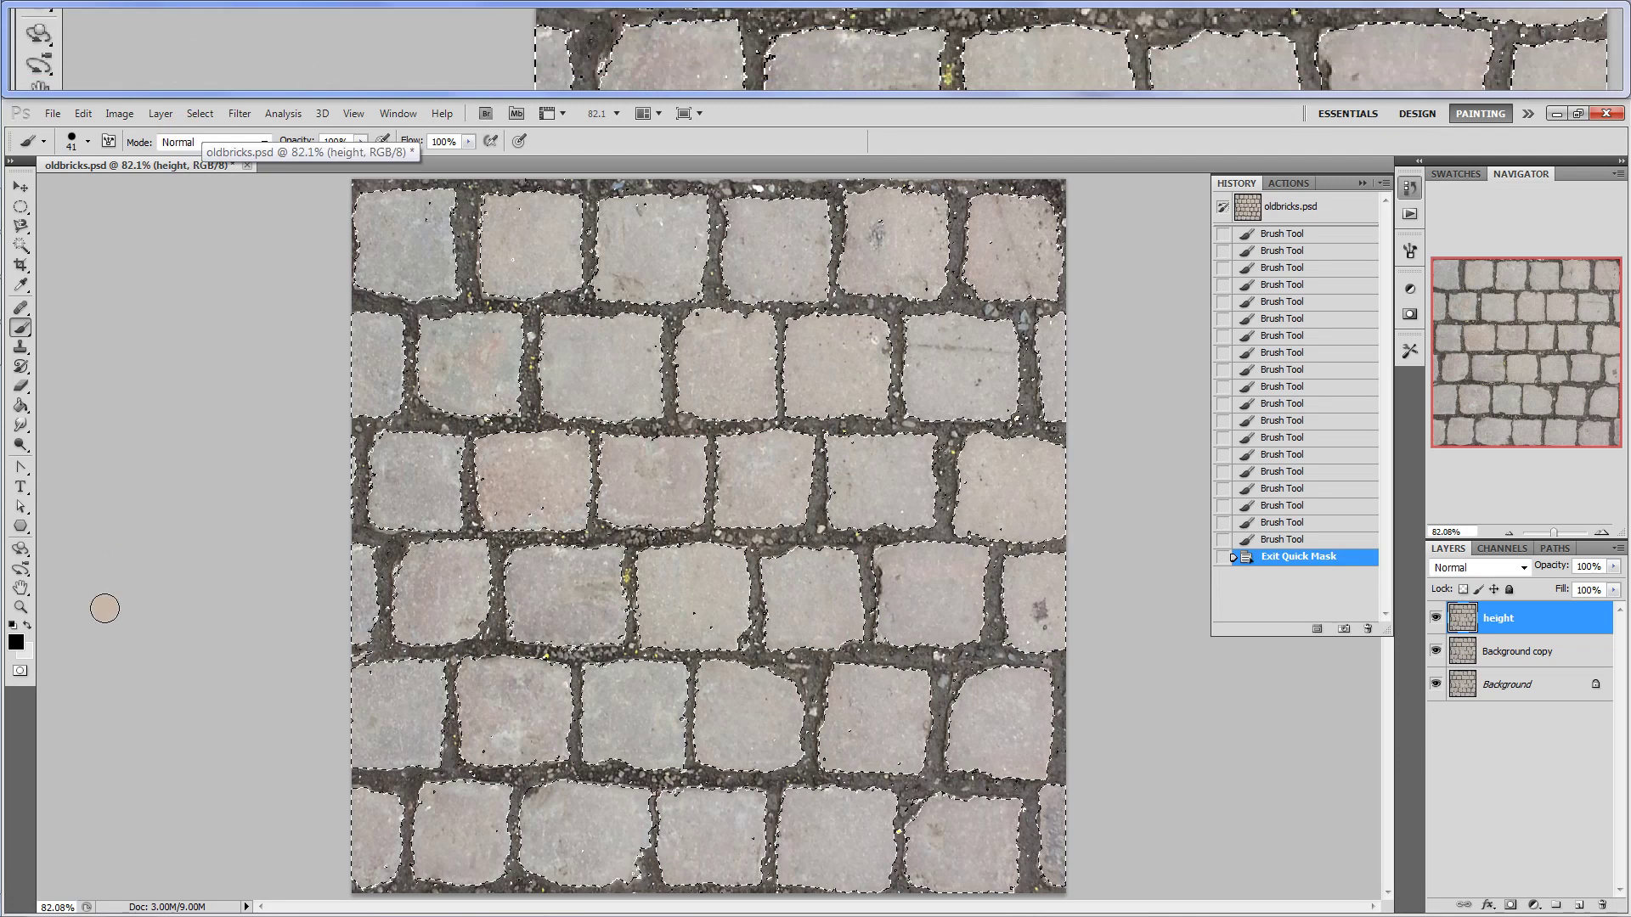
Swap the foreground and background colors, test a light brush stroke across two selected bricks, and undo the stroke
{"action": "left_click", "coordinate": [28, 628]}
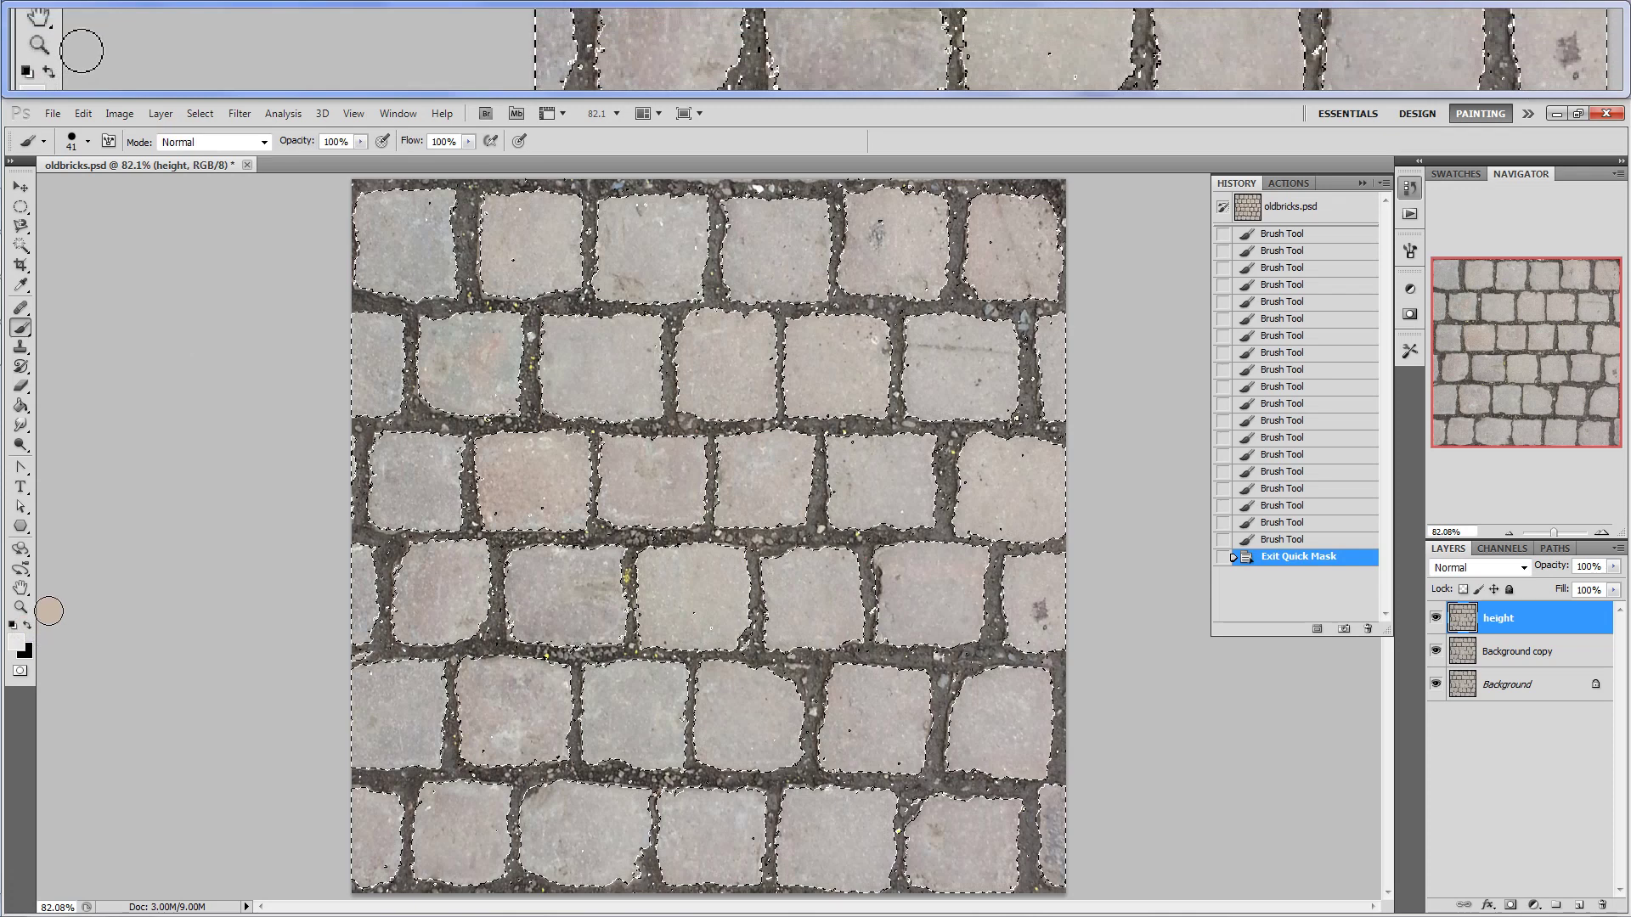
{"action": "left_click_drag", "start_coordinate": [466, 384], "coordinate": [425, 440]}
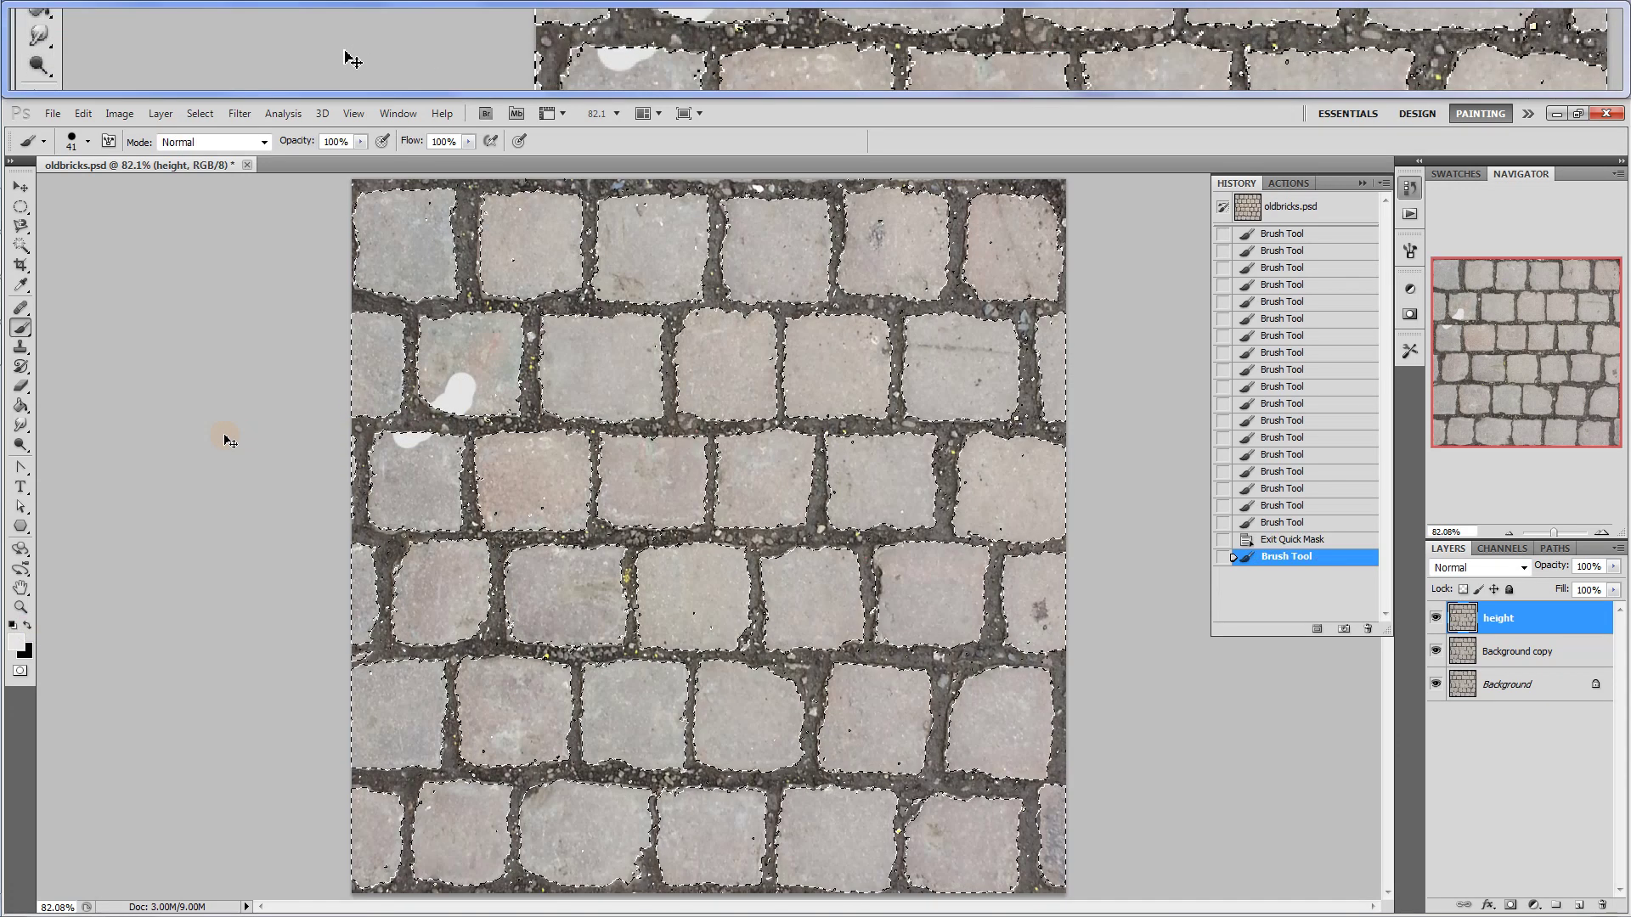
{"action": "key", "text": "ctrl+z"}
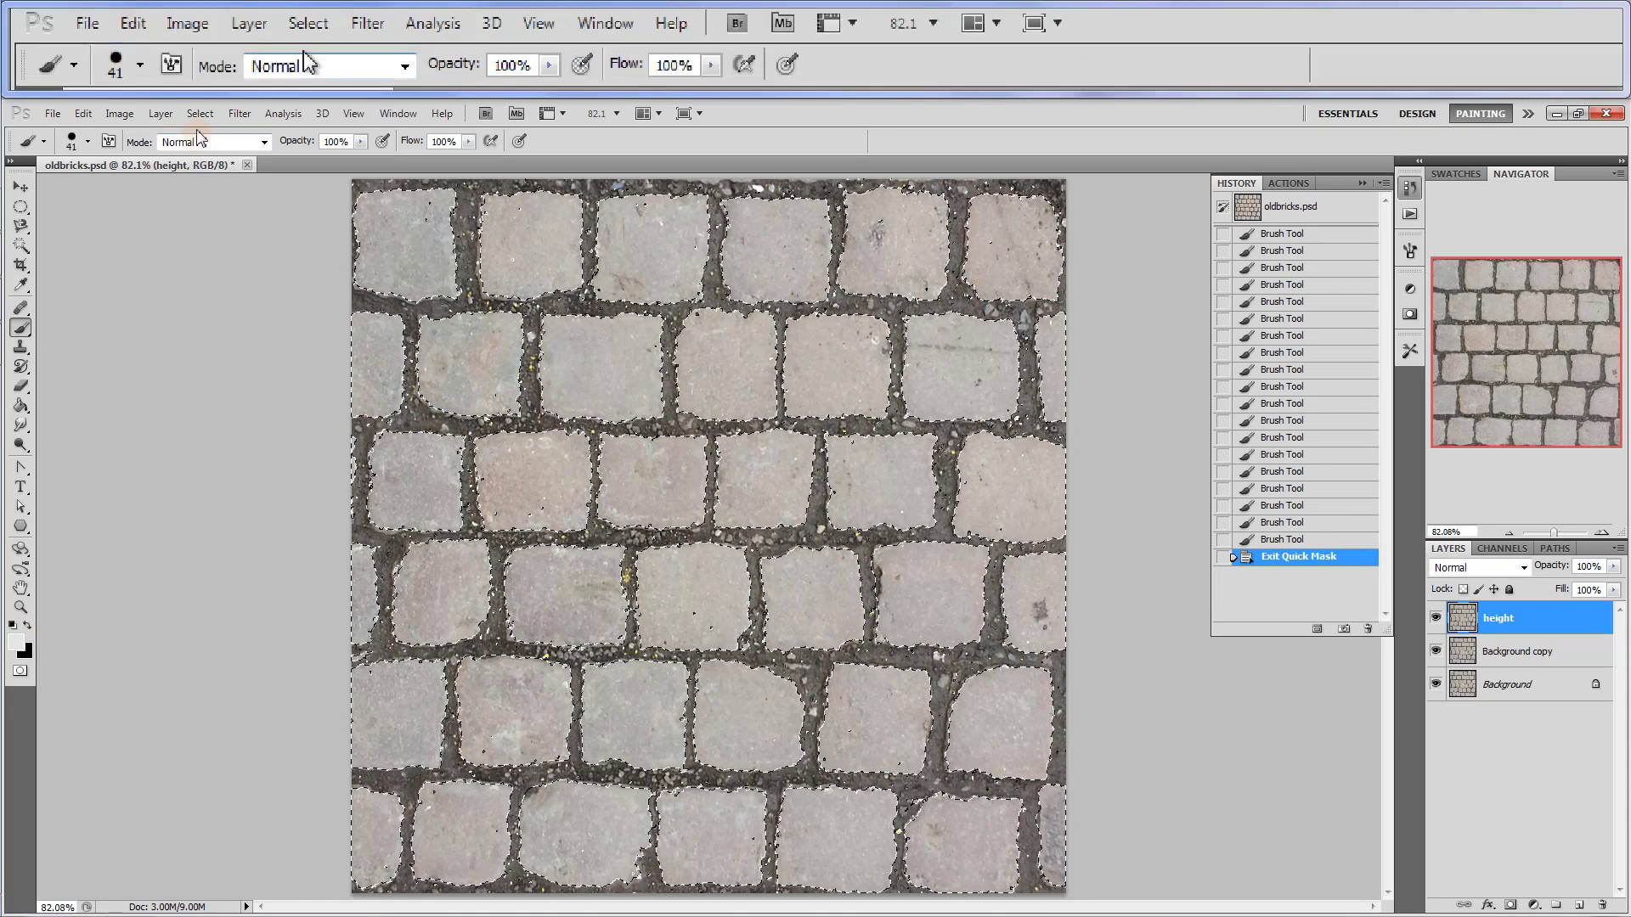
Start Refine Edge on the brick selection with the Black & White view and set Smooth to 7
{"action": "left_click", "coordinate": [200, 114]}
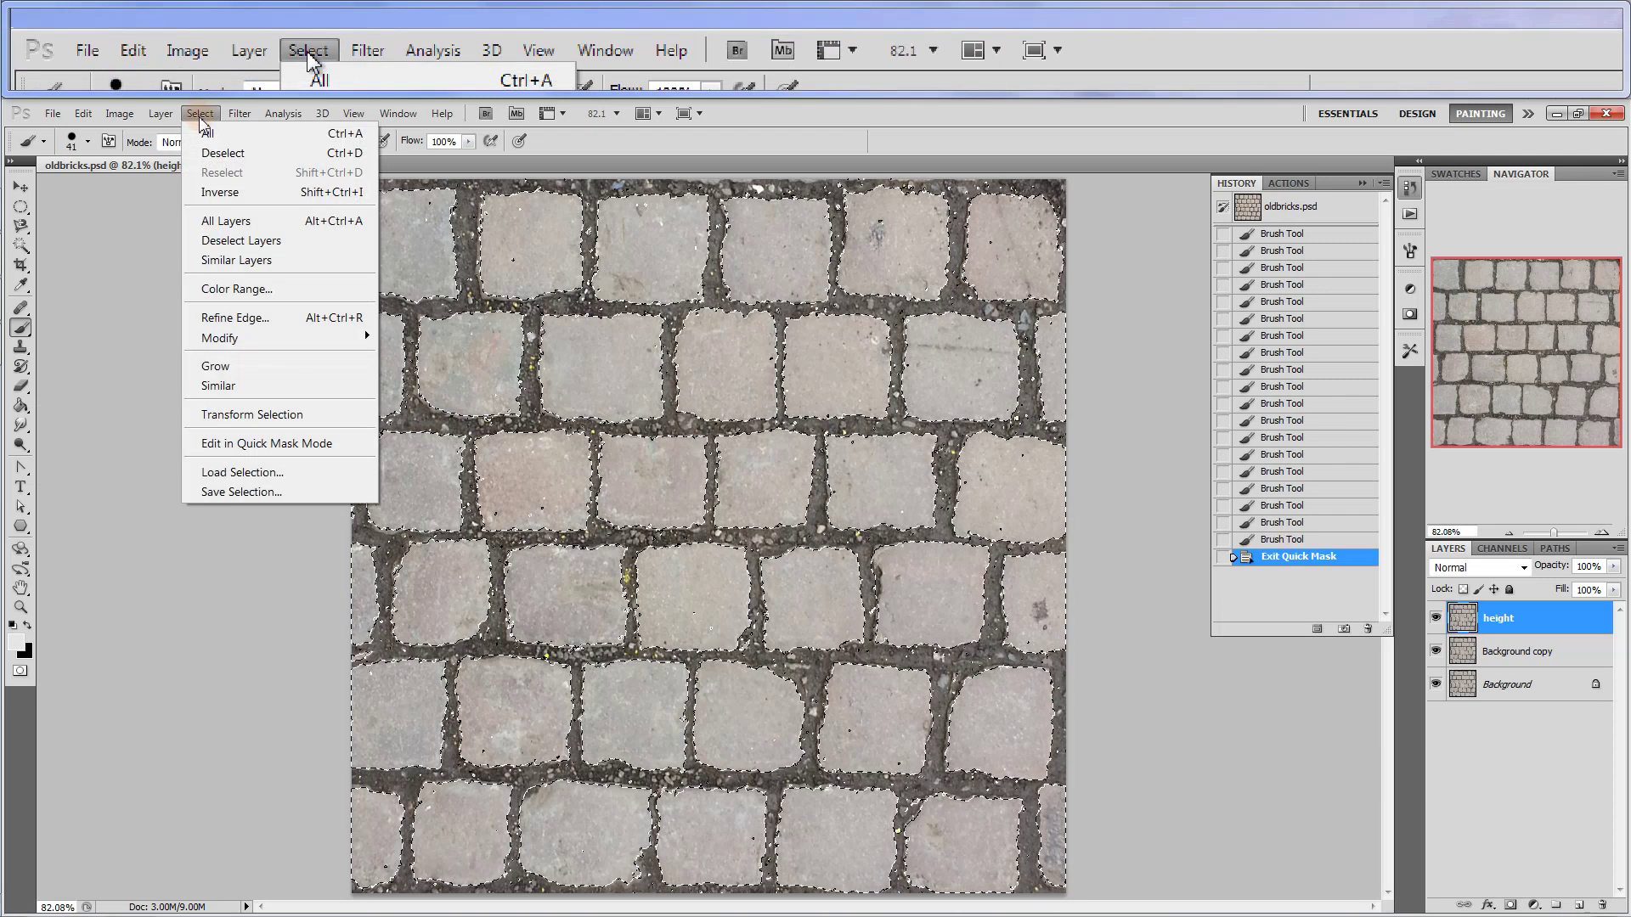
{"action": "left_click", "coordinate": [247, 318]}
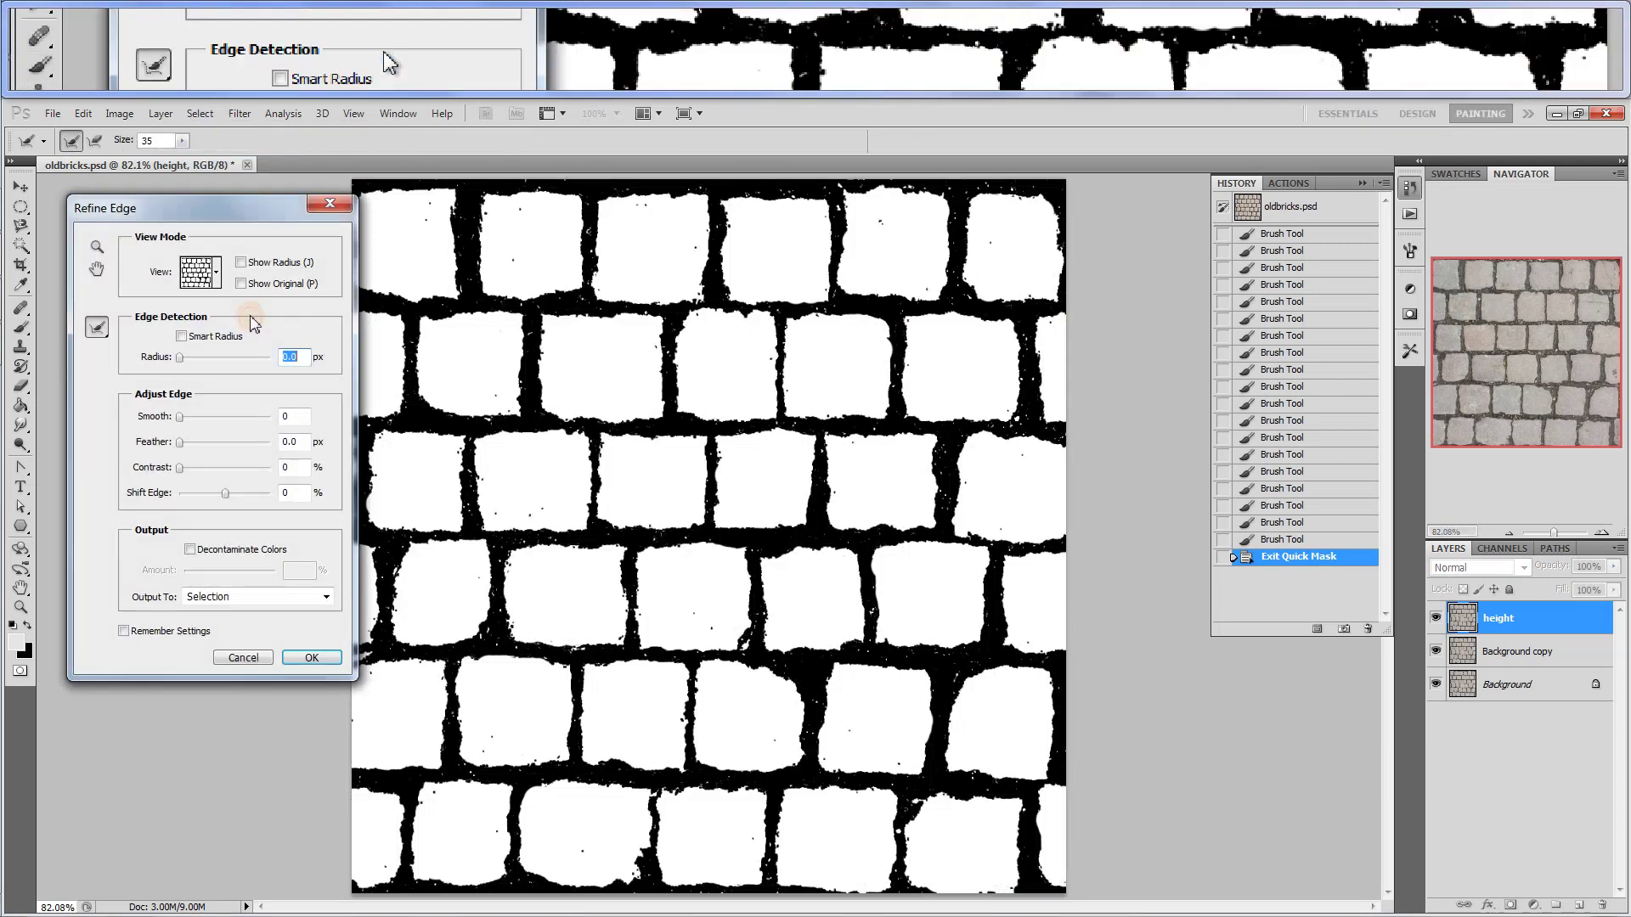
{"action": "left_click", "coordinate": [212, 272]}
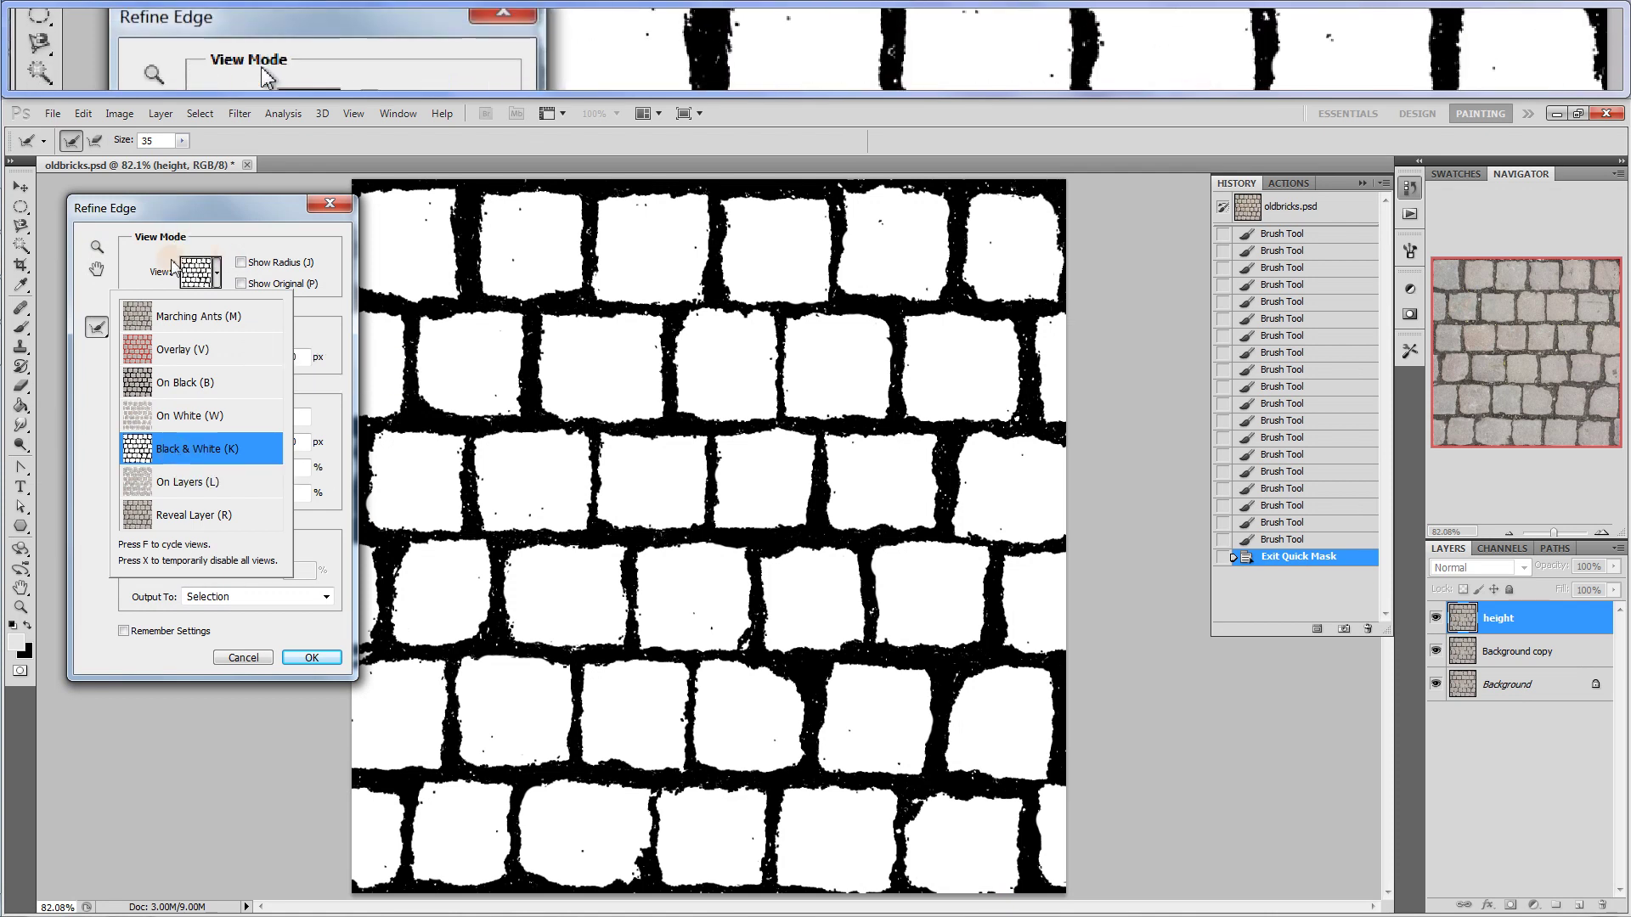
{"action": "left_click", "coordinate": [197, 273]}
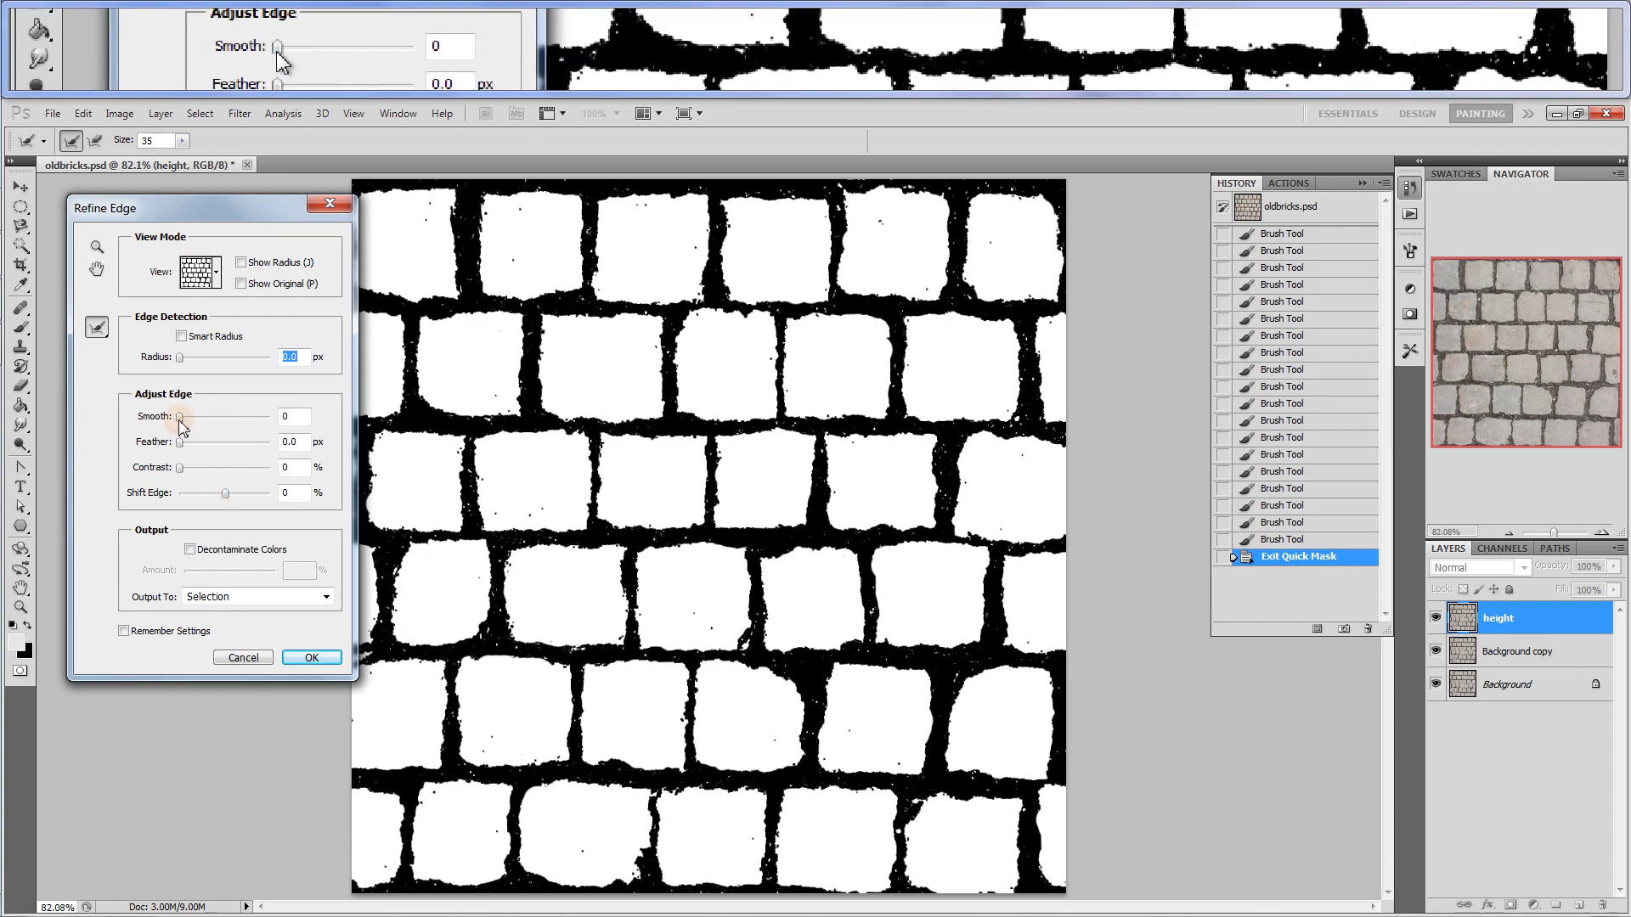
{"action": "left_click_drag", "start_coordinate": [180, 418], "coordinate": [183, 418]}
{"action": "left_click_drag", "start_coordinate": [186, 427], "coordinate": [189, 431]}
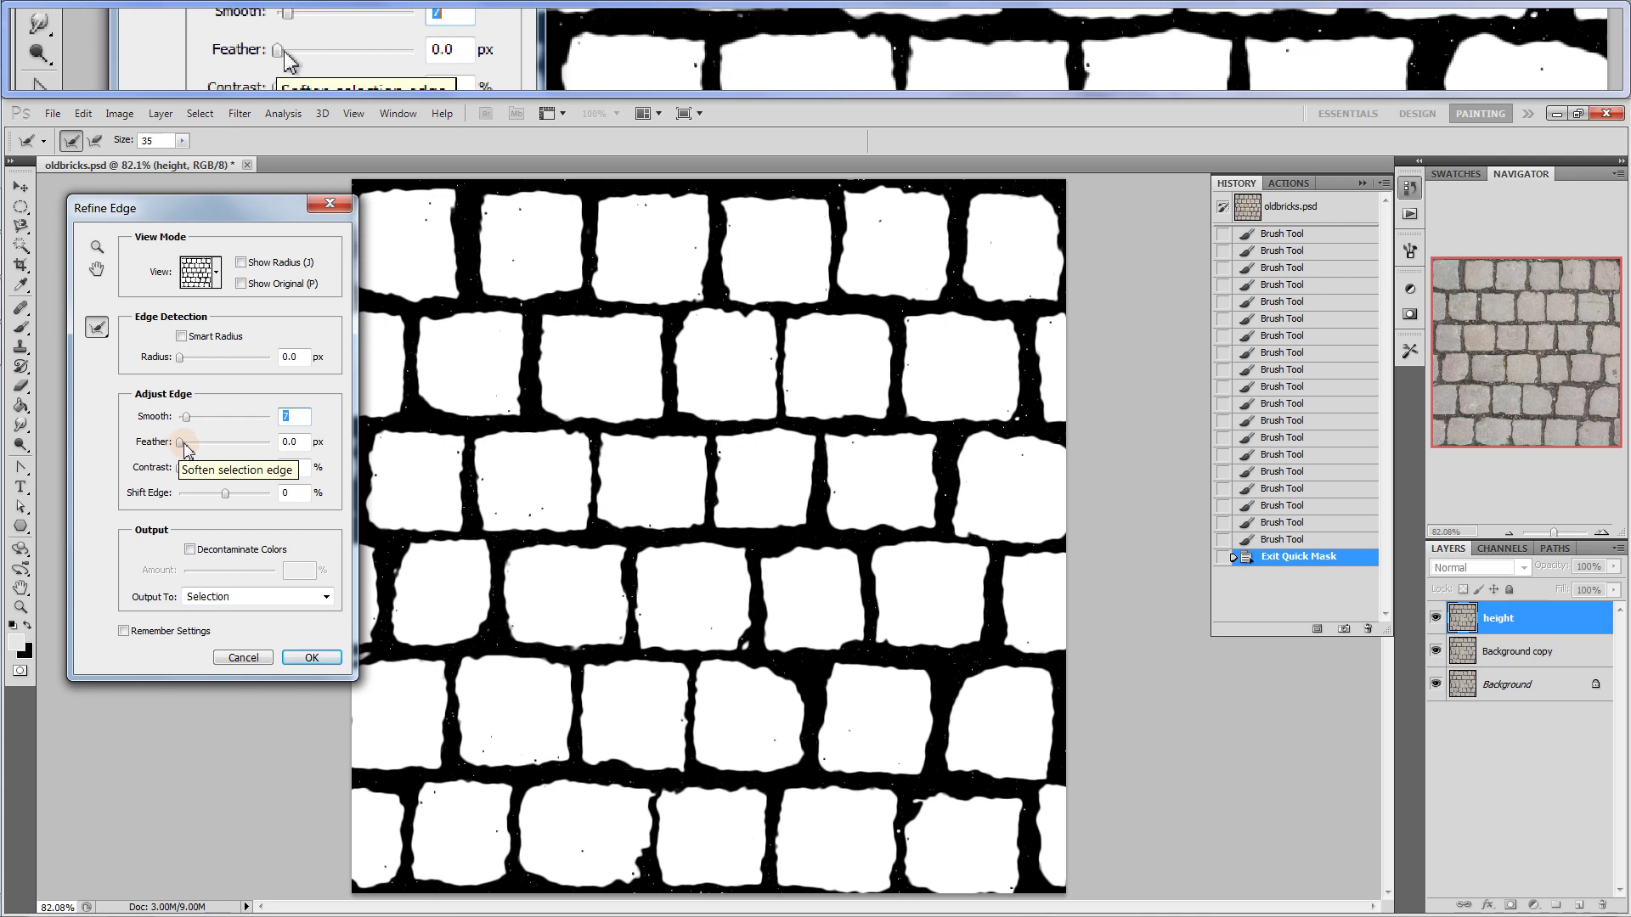
Set the brick selection's Feather to 12 px and Shift Edge to -23%, and apply the refinement
{"action": "left_click_drag", "start_coordinate": [181, 444], "coordinate": [199, 445]}
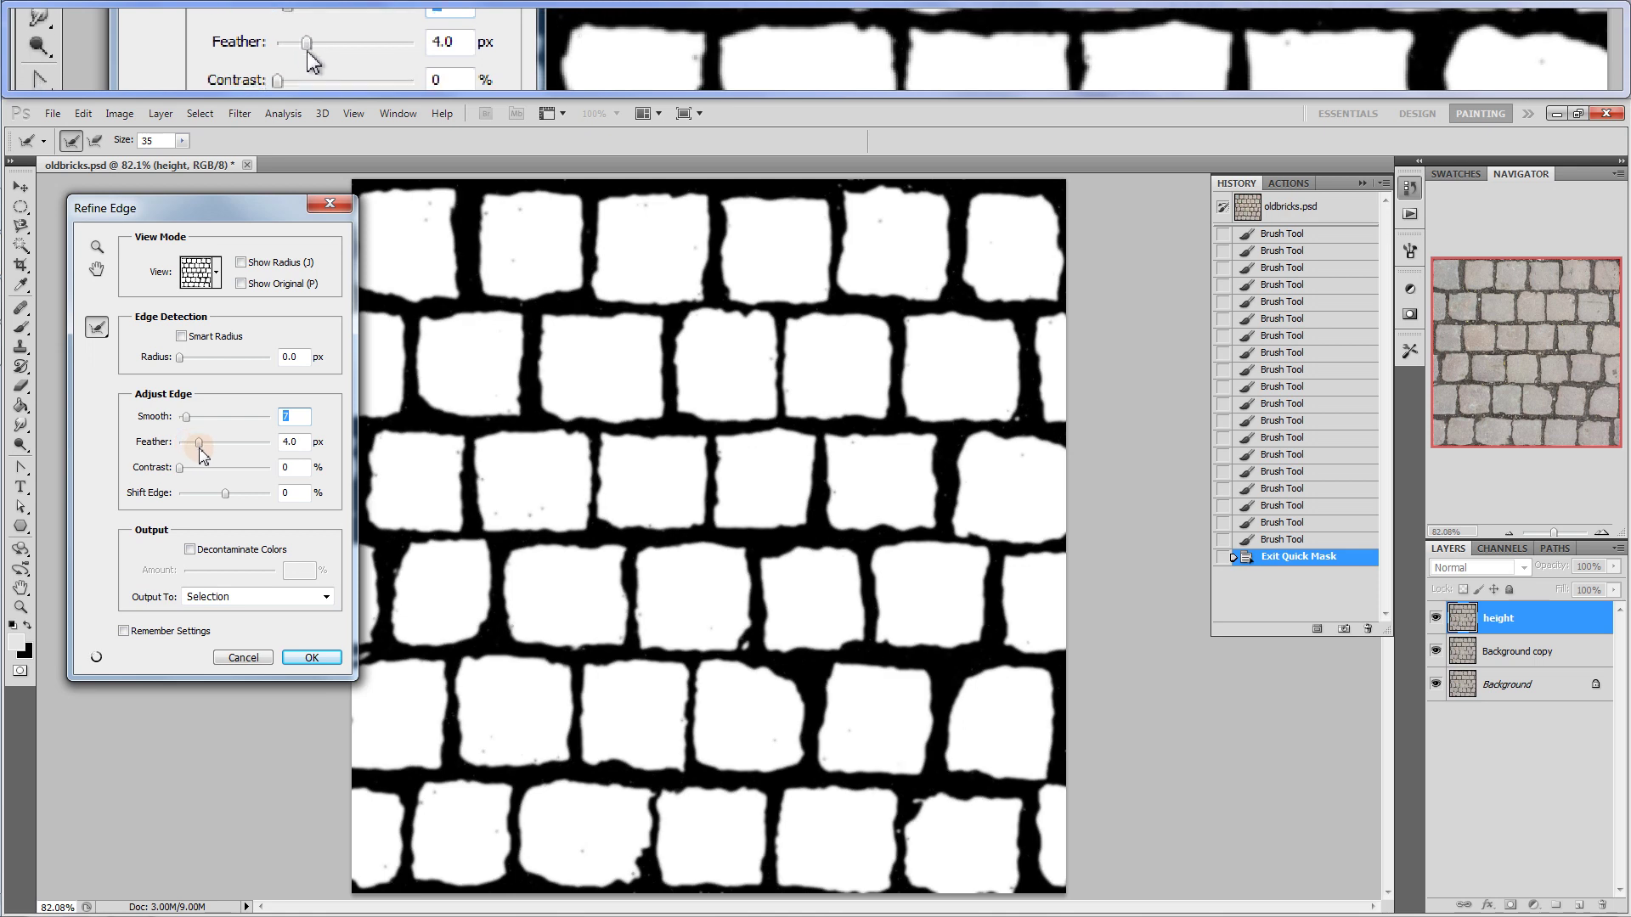
{"action": "key", "text": "Tab"}
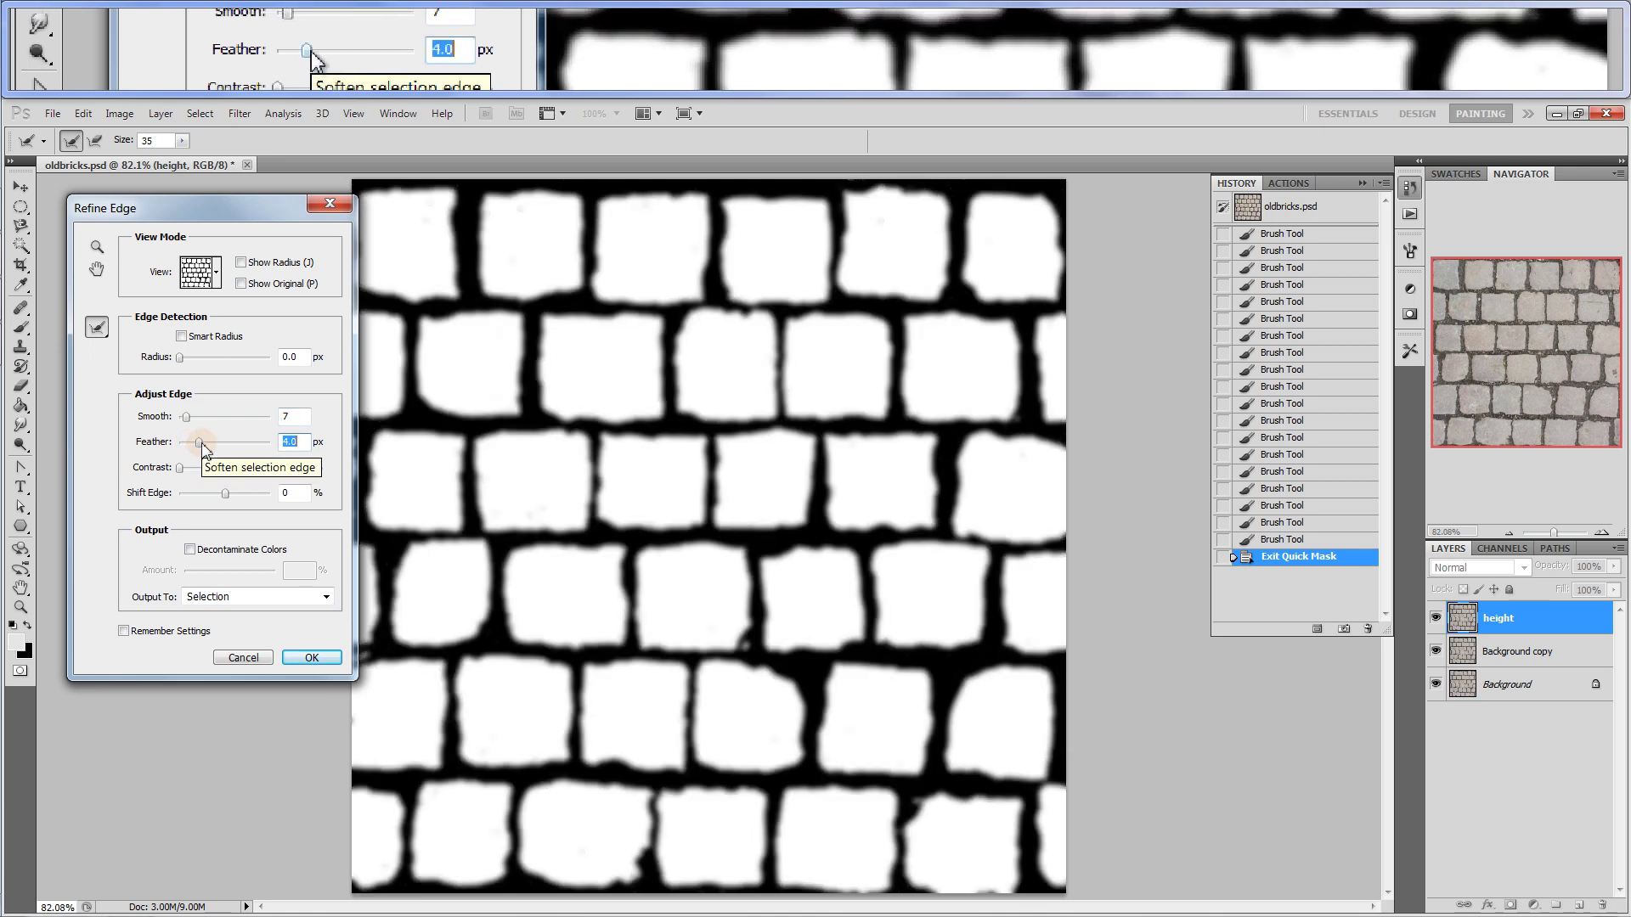
{"action": "left_click_drag", "start_coordinate": [199, 444], "coordinate": [211, 452]}
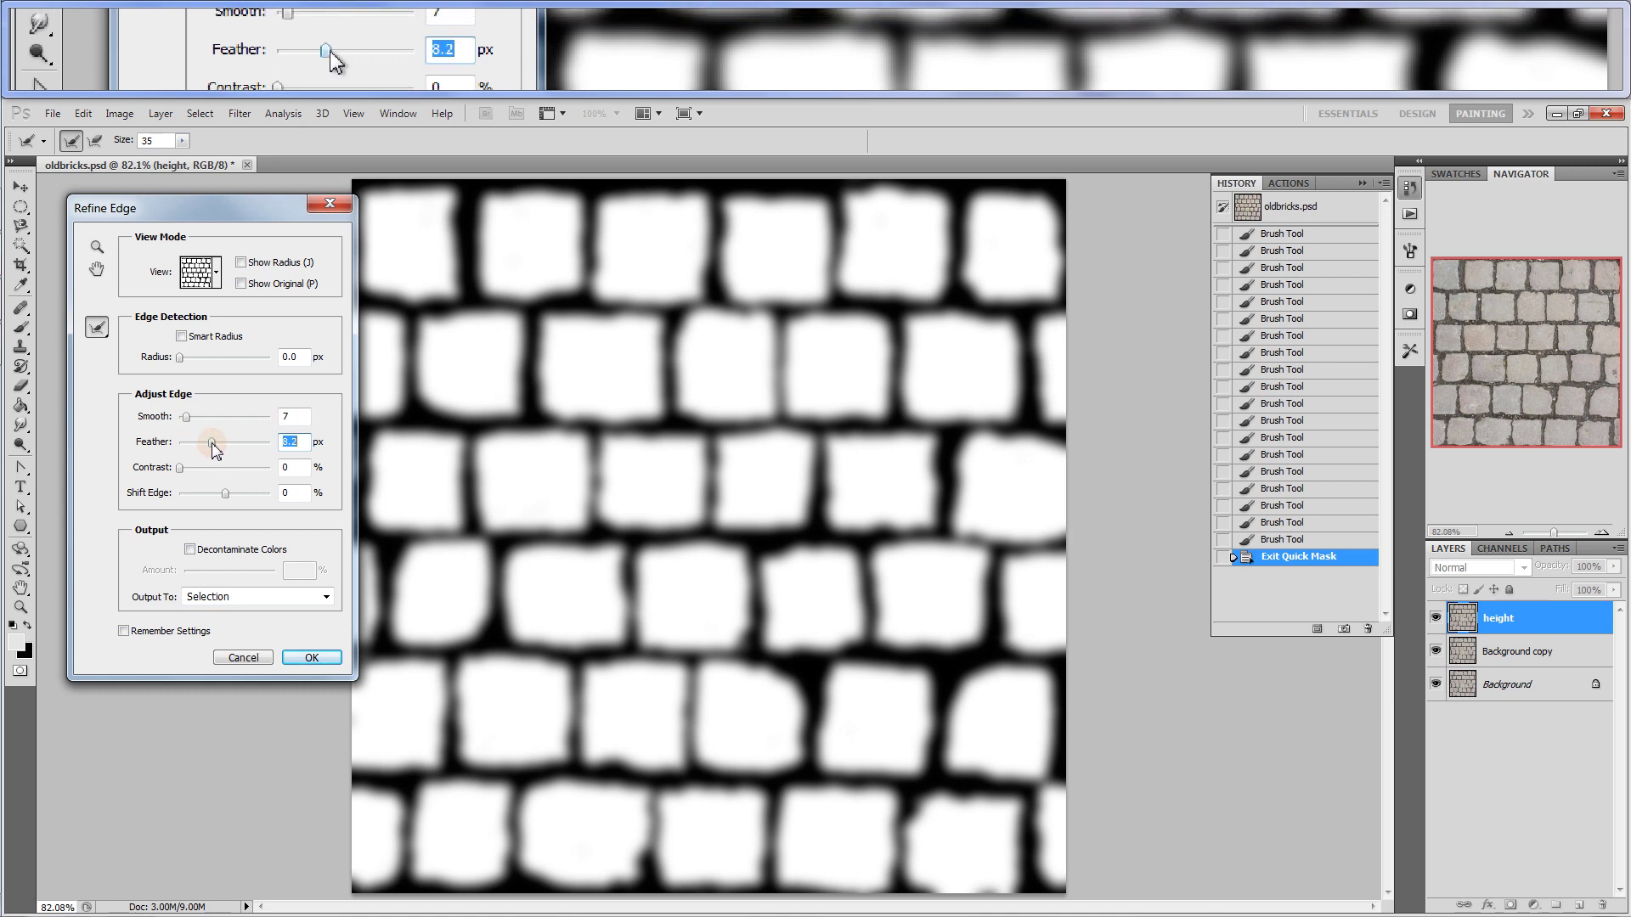
{"action": "left_click_drag", "start_coordinate": [212, 443], "coordinate": [218, 450]}
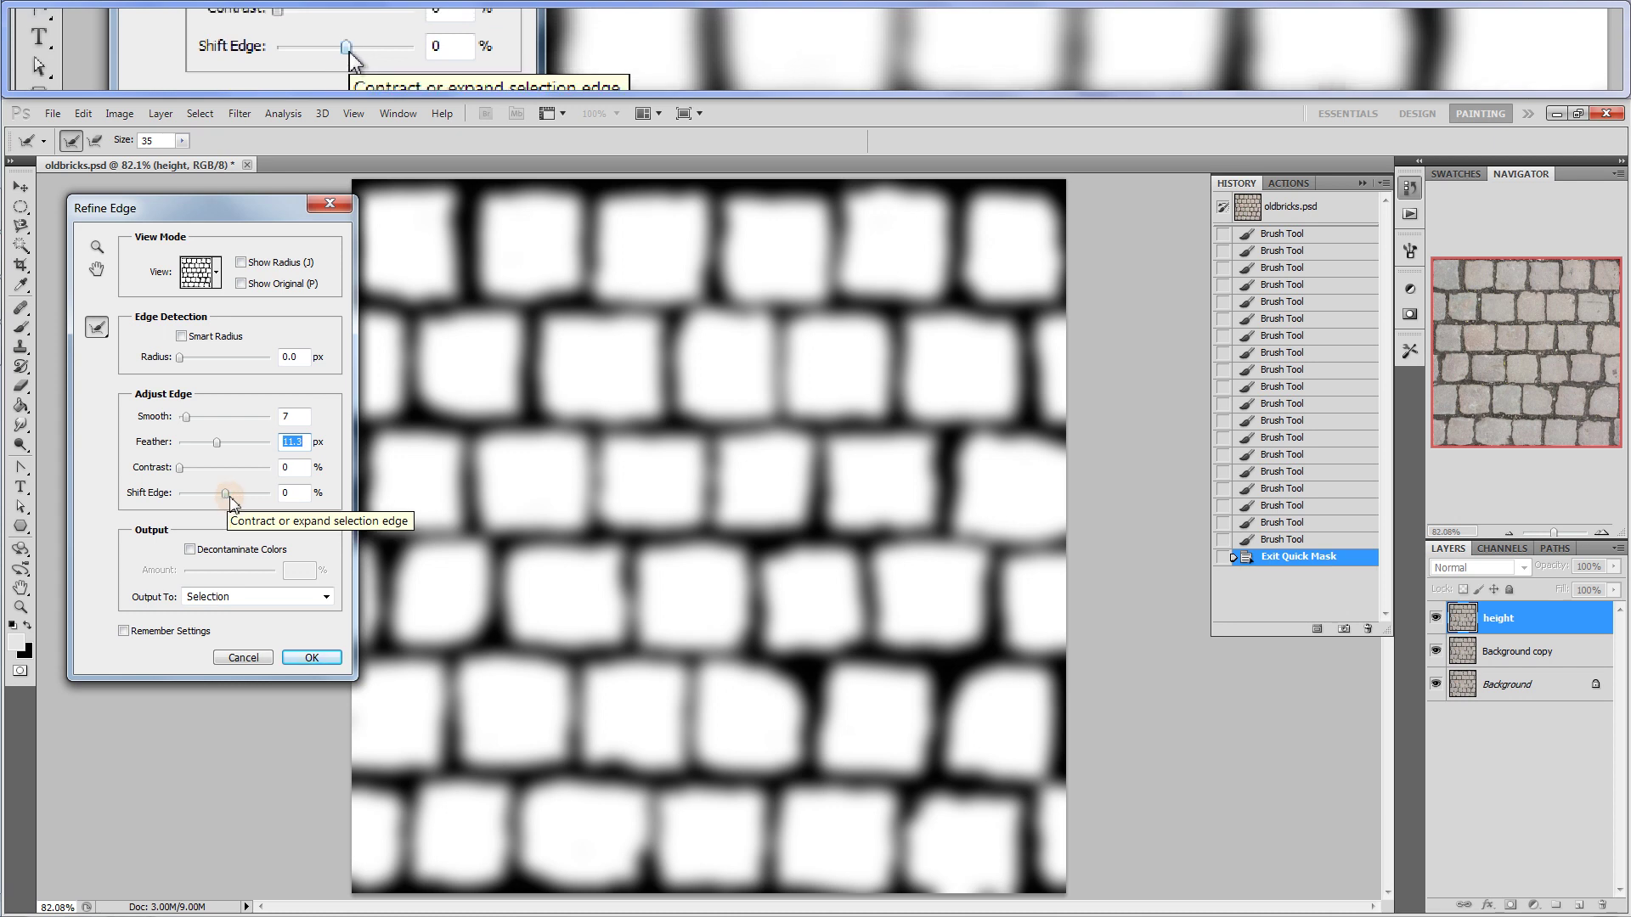
{"action": "left_click_drag", "start_coordinate": [225, 495], "coordinate": [215, 496]}
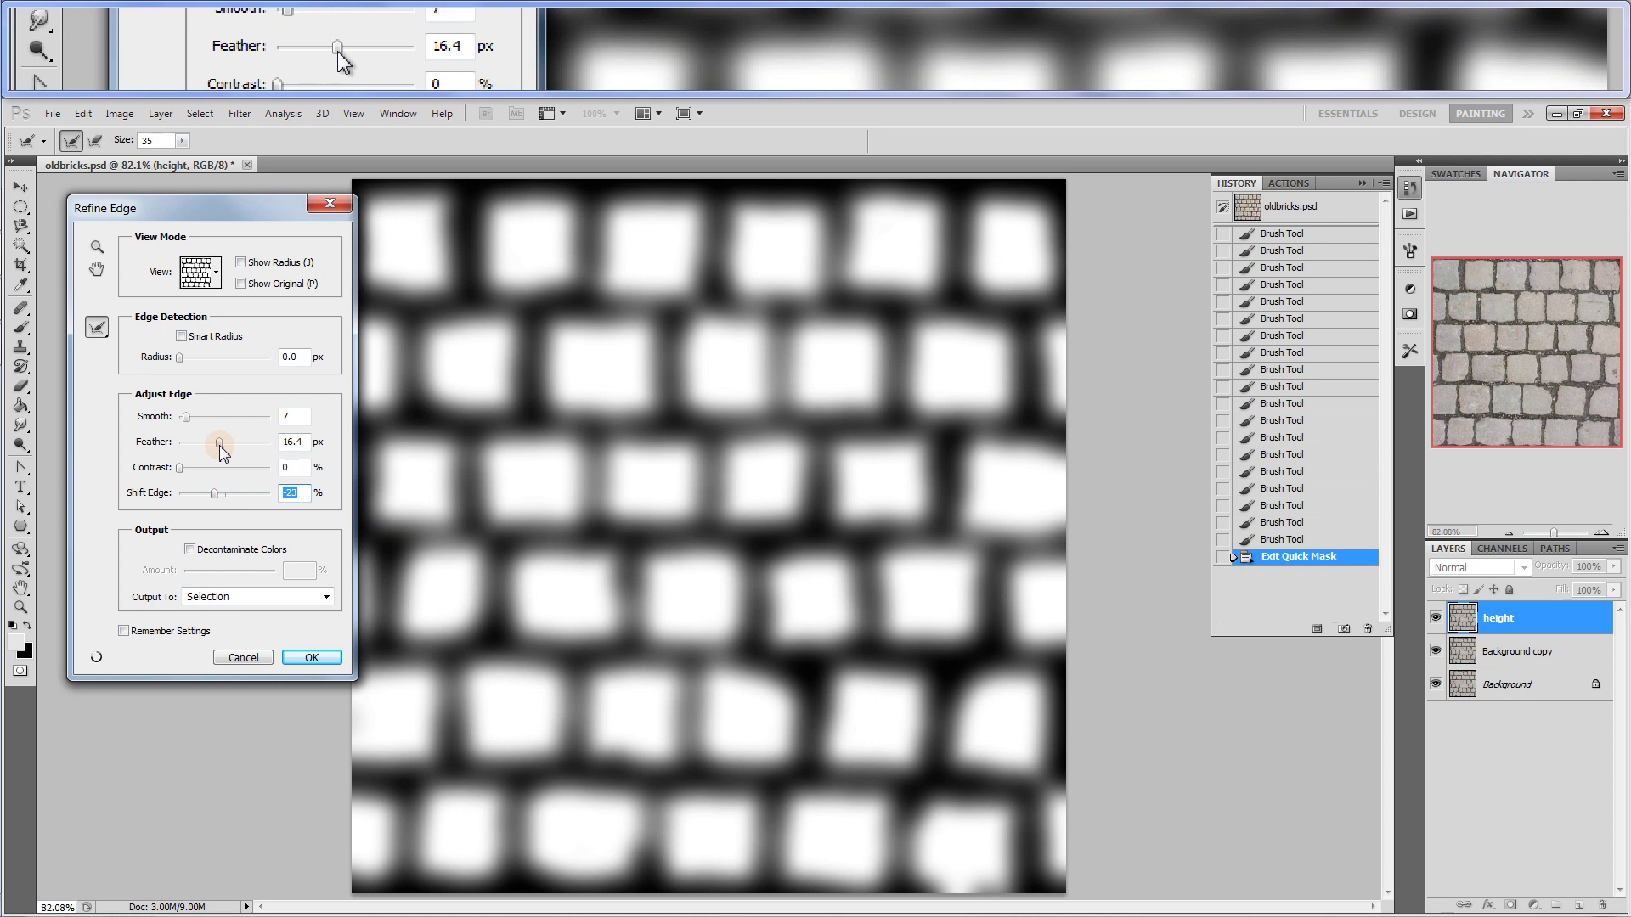
{"action": "left_click_drag", "start_coordinate": [217, 446], "coordinate": [218, 446]}
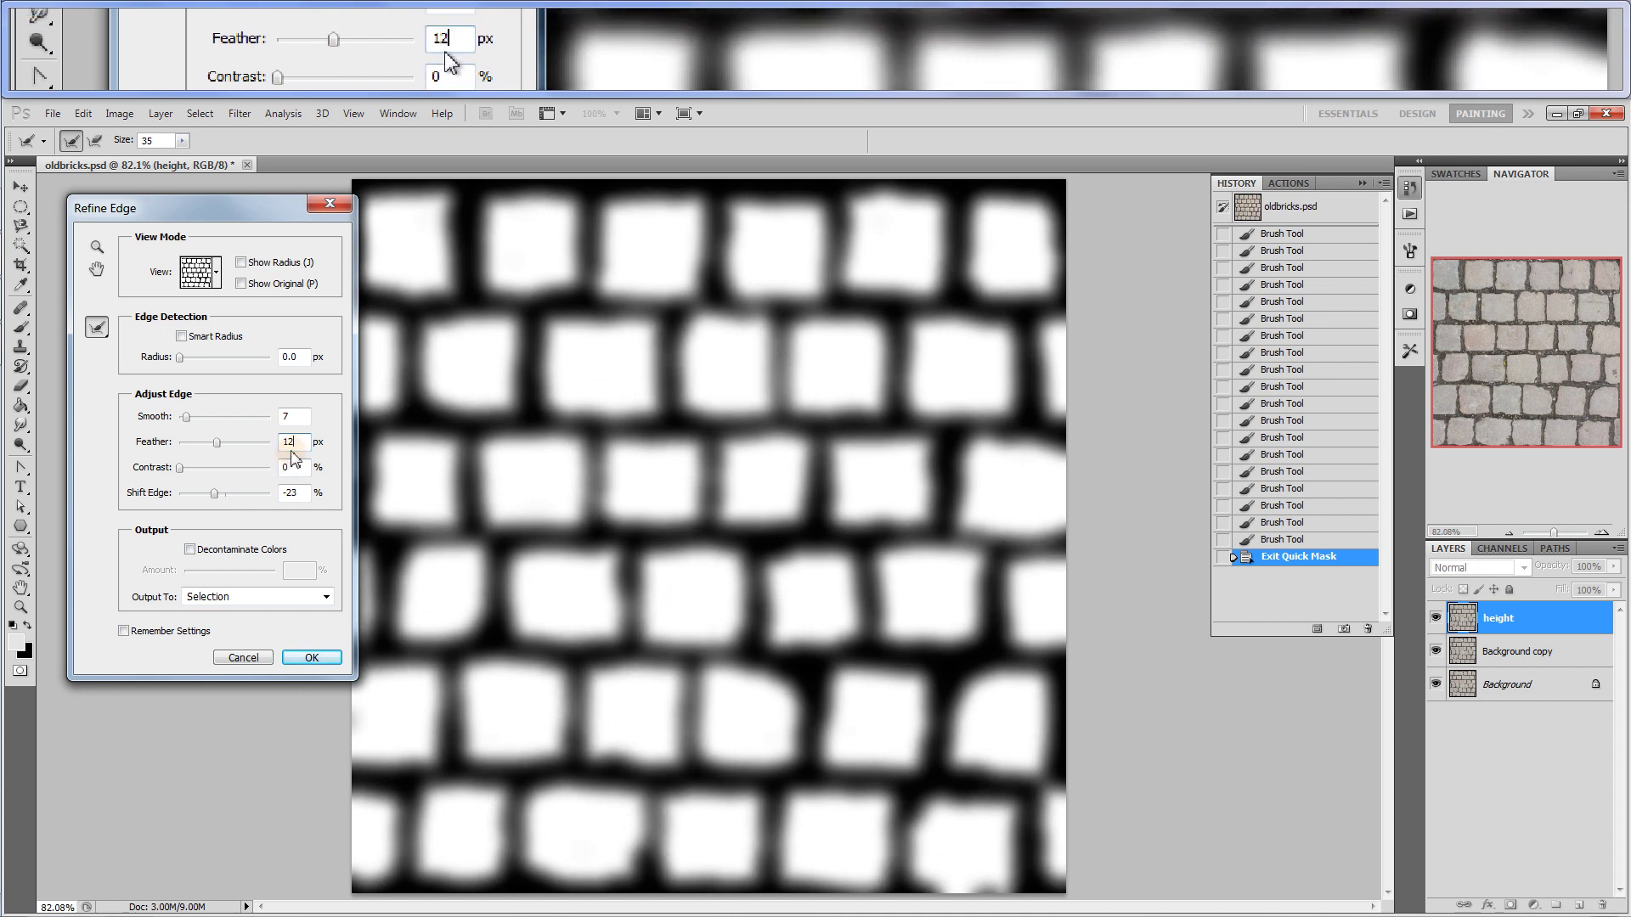
{"action": "key", "text": "Return"}
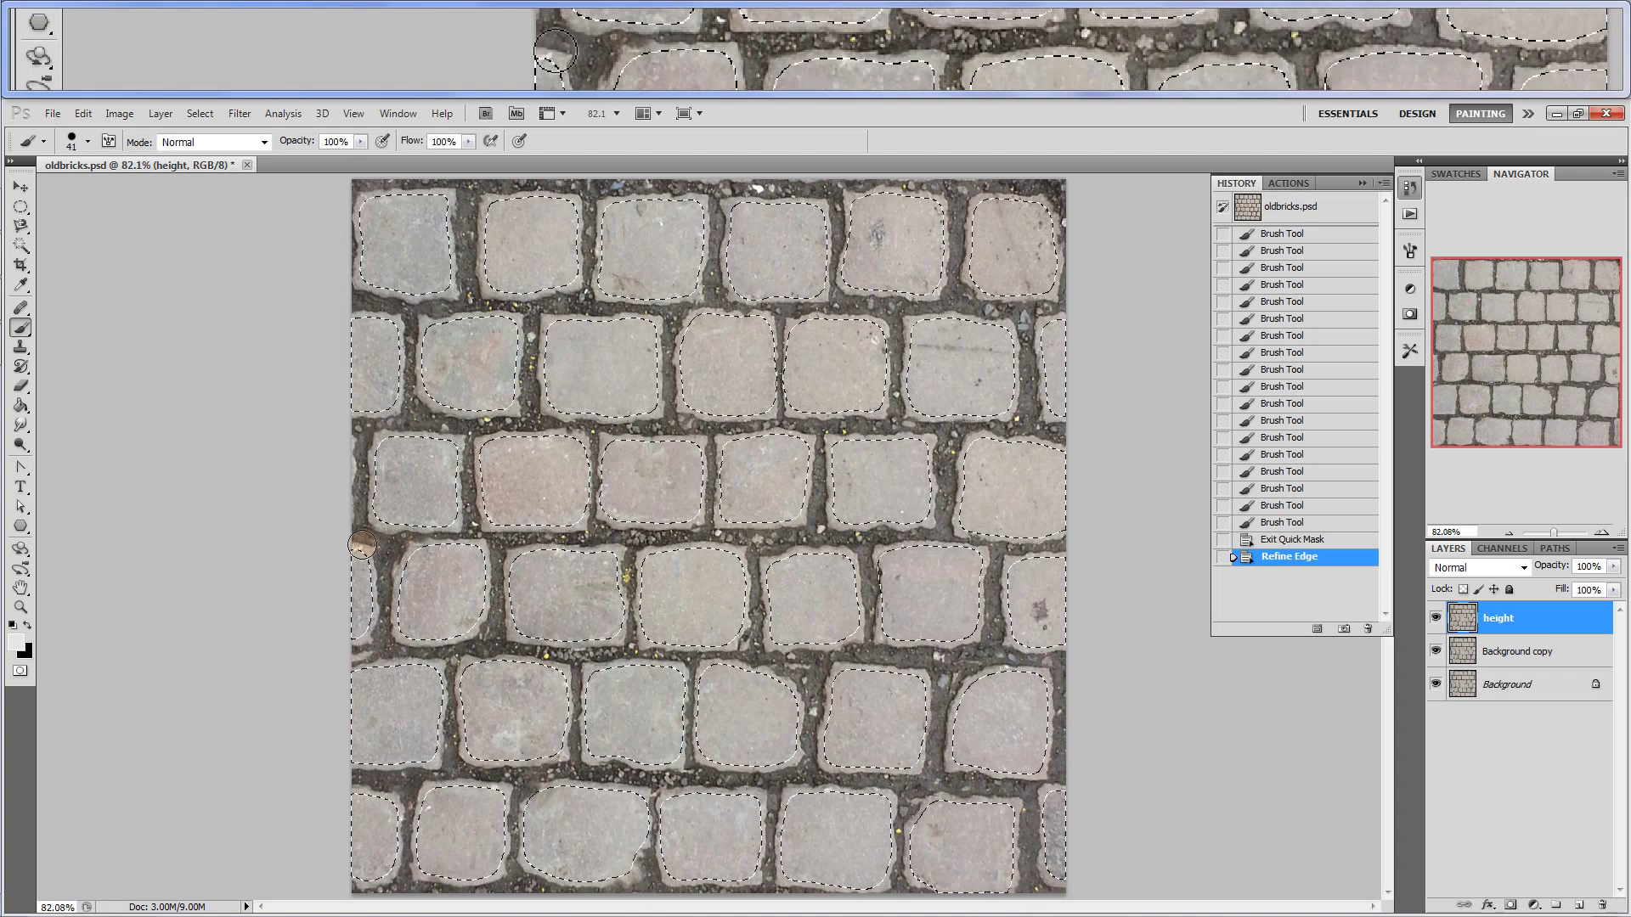
Check the foreground color's brightness and fill the selected bricks with the light gray e5e5e5 using the Paint Bucket
{"action": "left_click", "coordinate": [15, 644]}
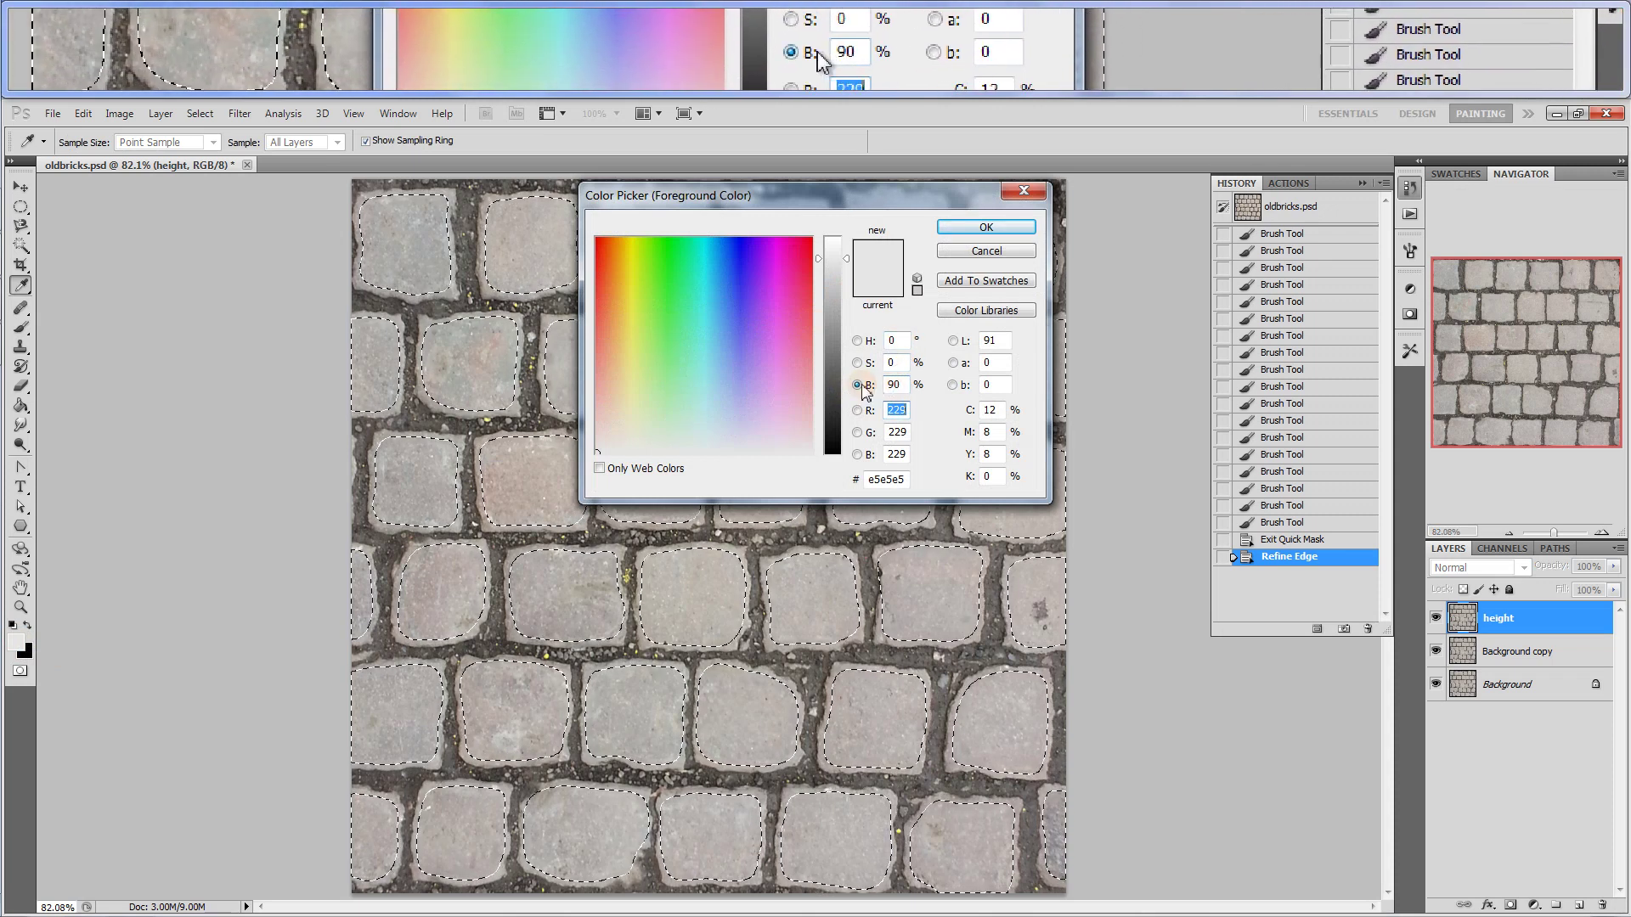
{"action": "left_click", "coordinate": [973, 252]}
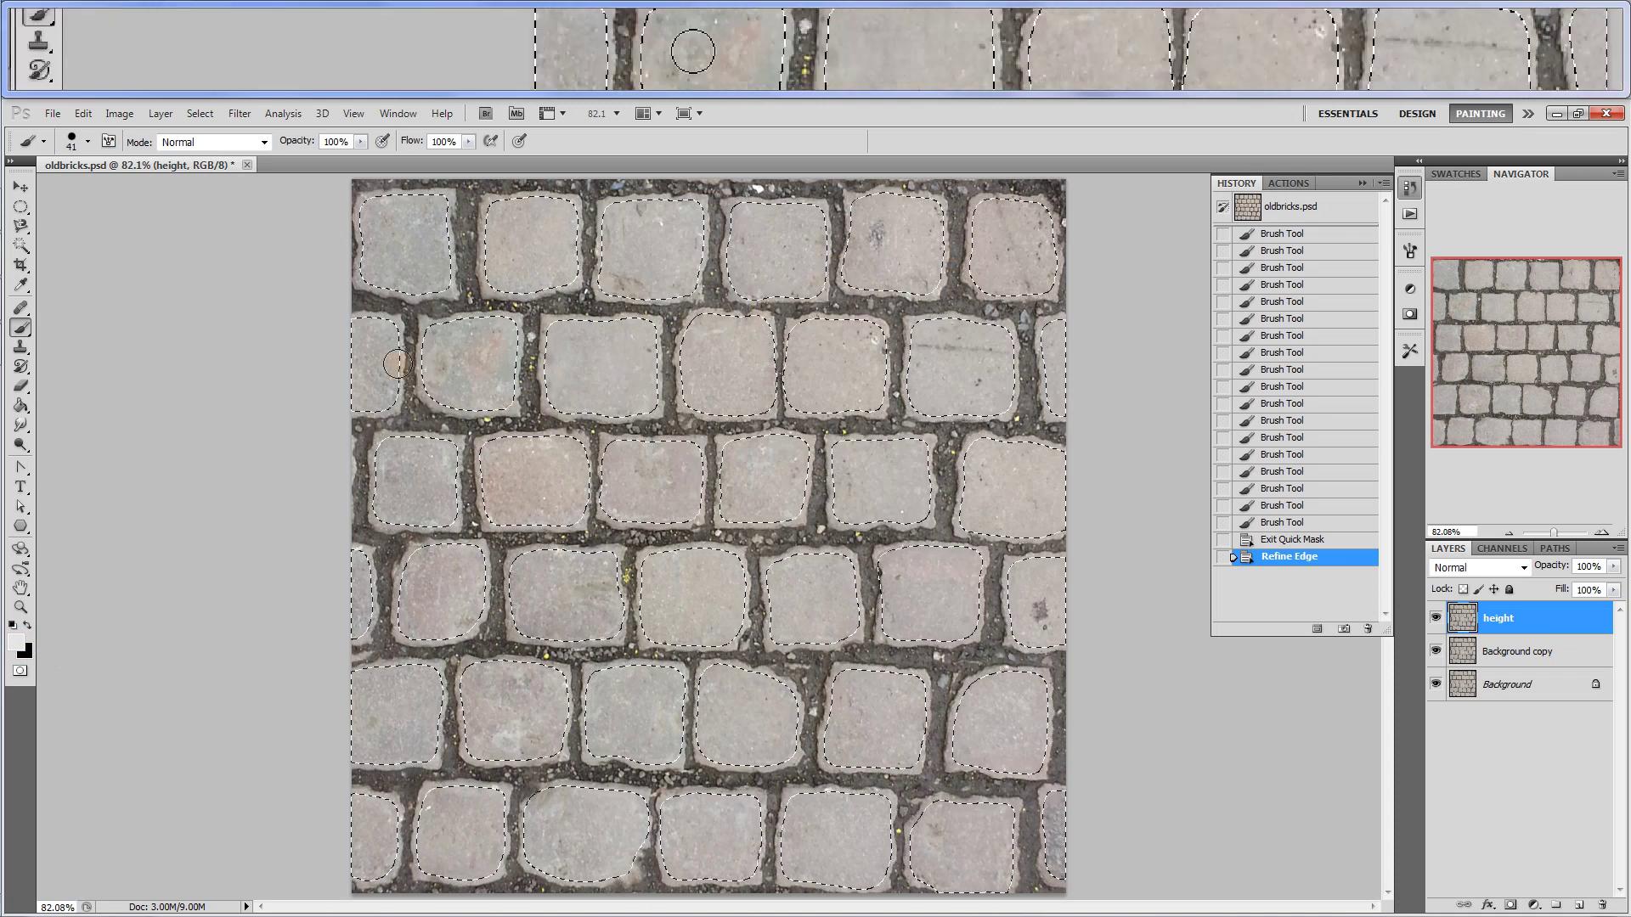
{"action": "left_click", "coordinate": [23, 411]}
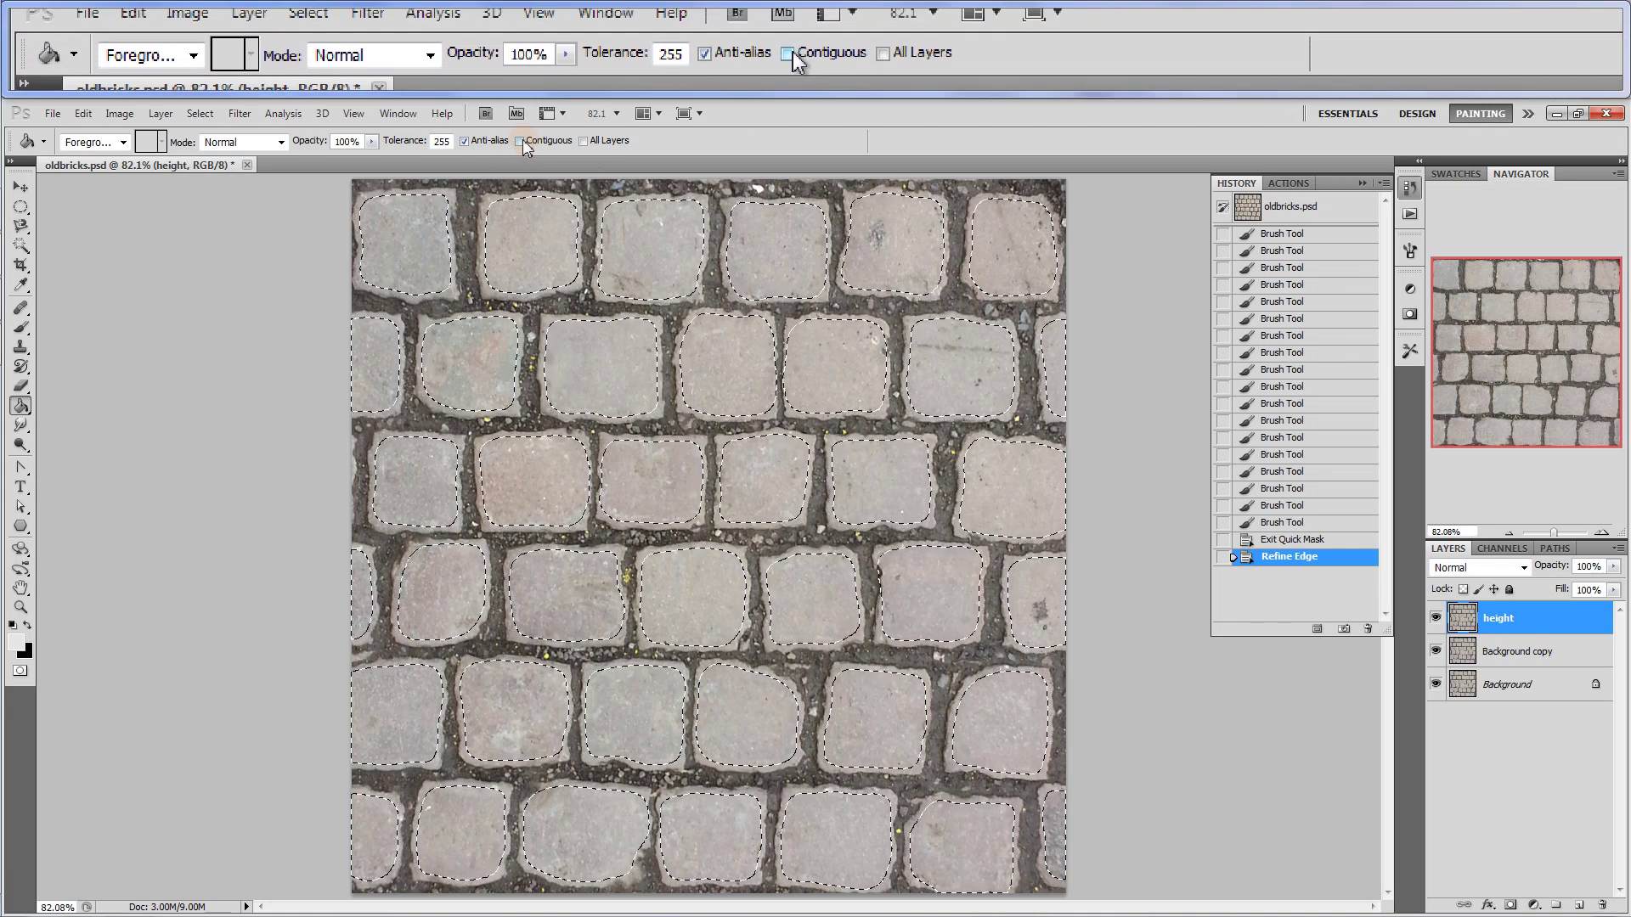
{"action": "left_click", "coordinate": [515, 243]}
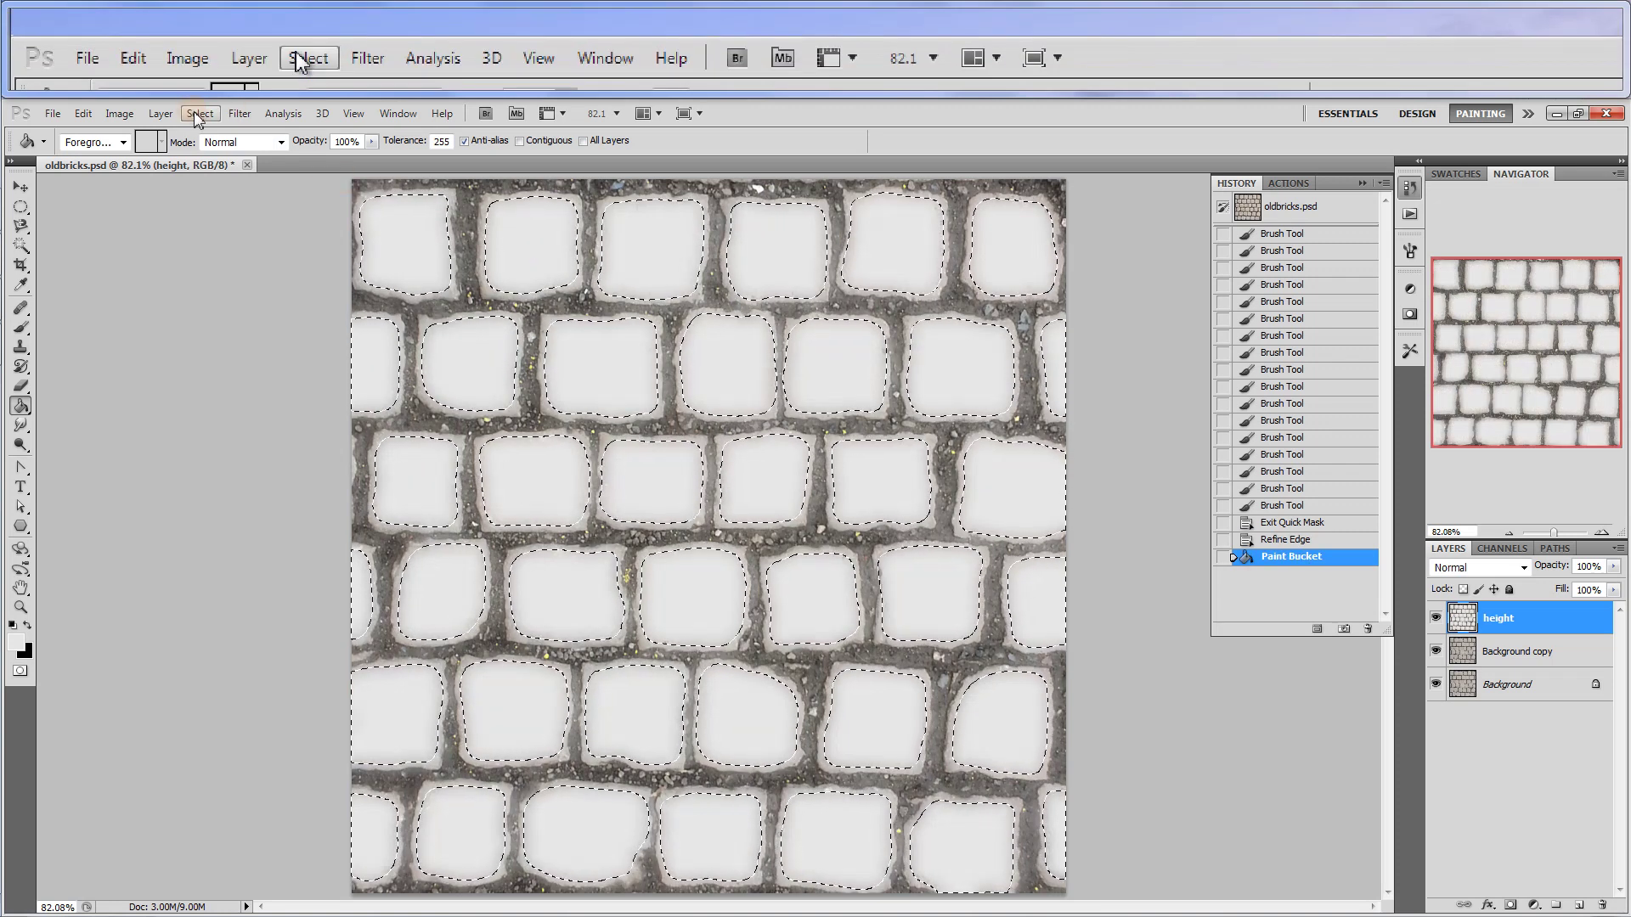
Invert the brick selection so the mortar is selected, and swap the foreground and background colors
{"action": "left_click", "coordinate": [198, 113]}
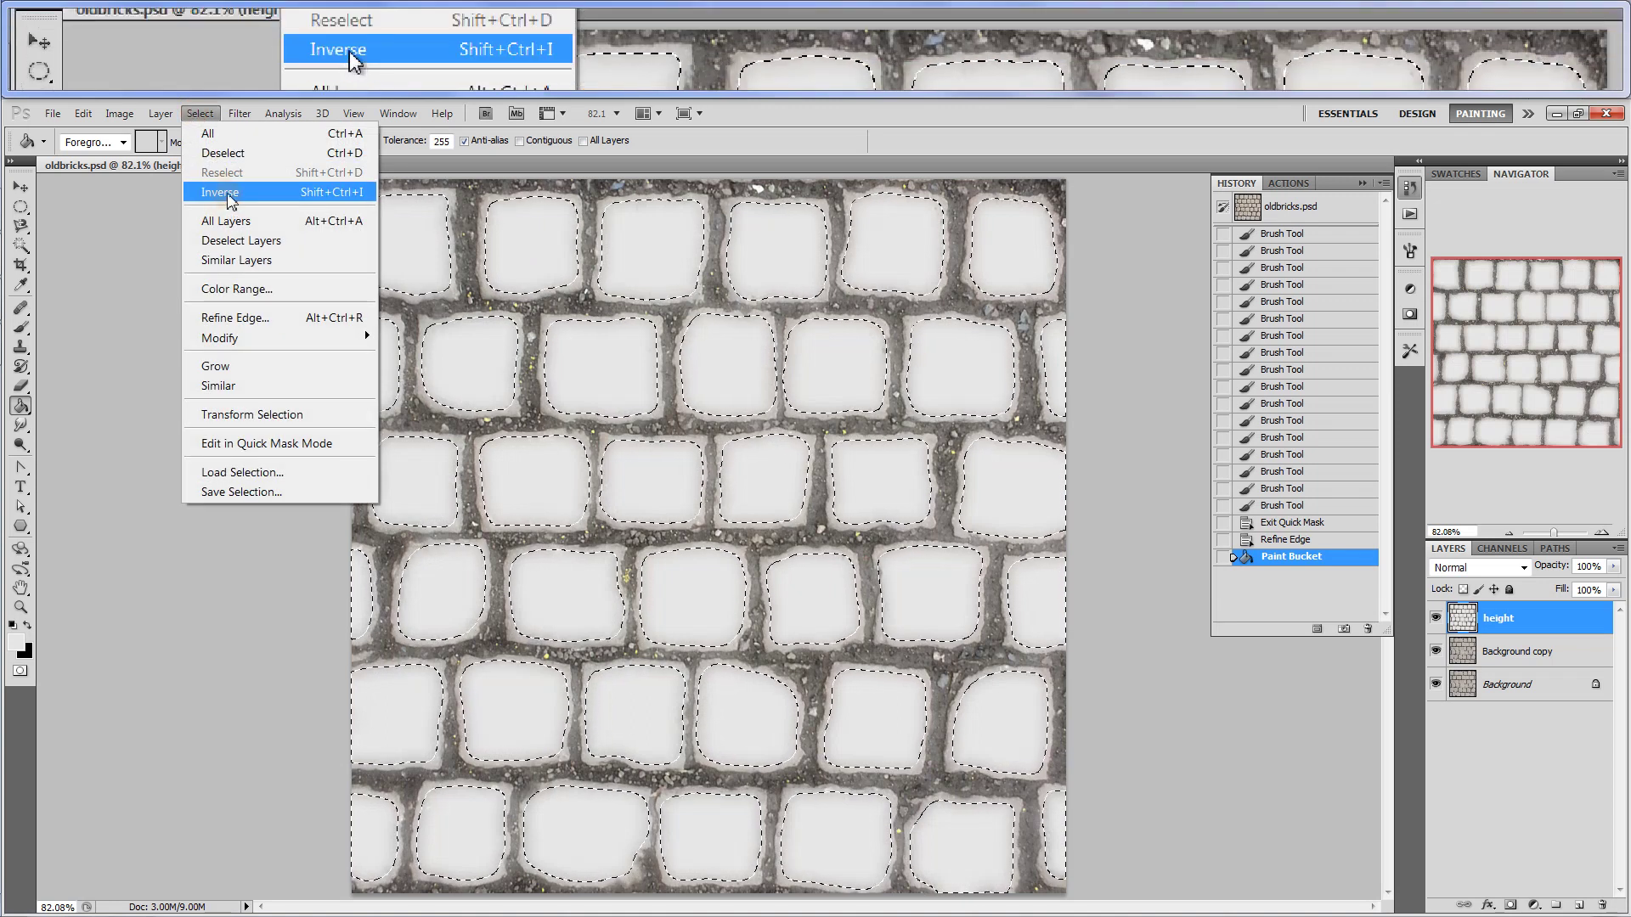
{"action": "left_click", "coordinate": [227, 194]}
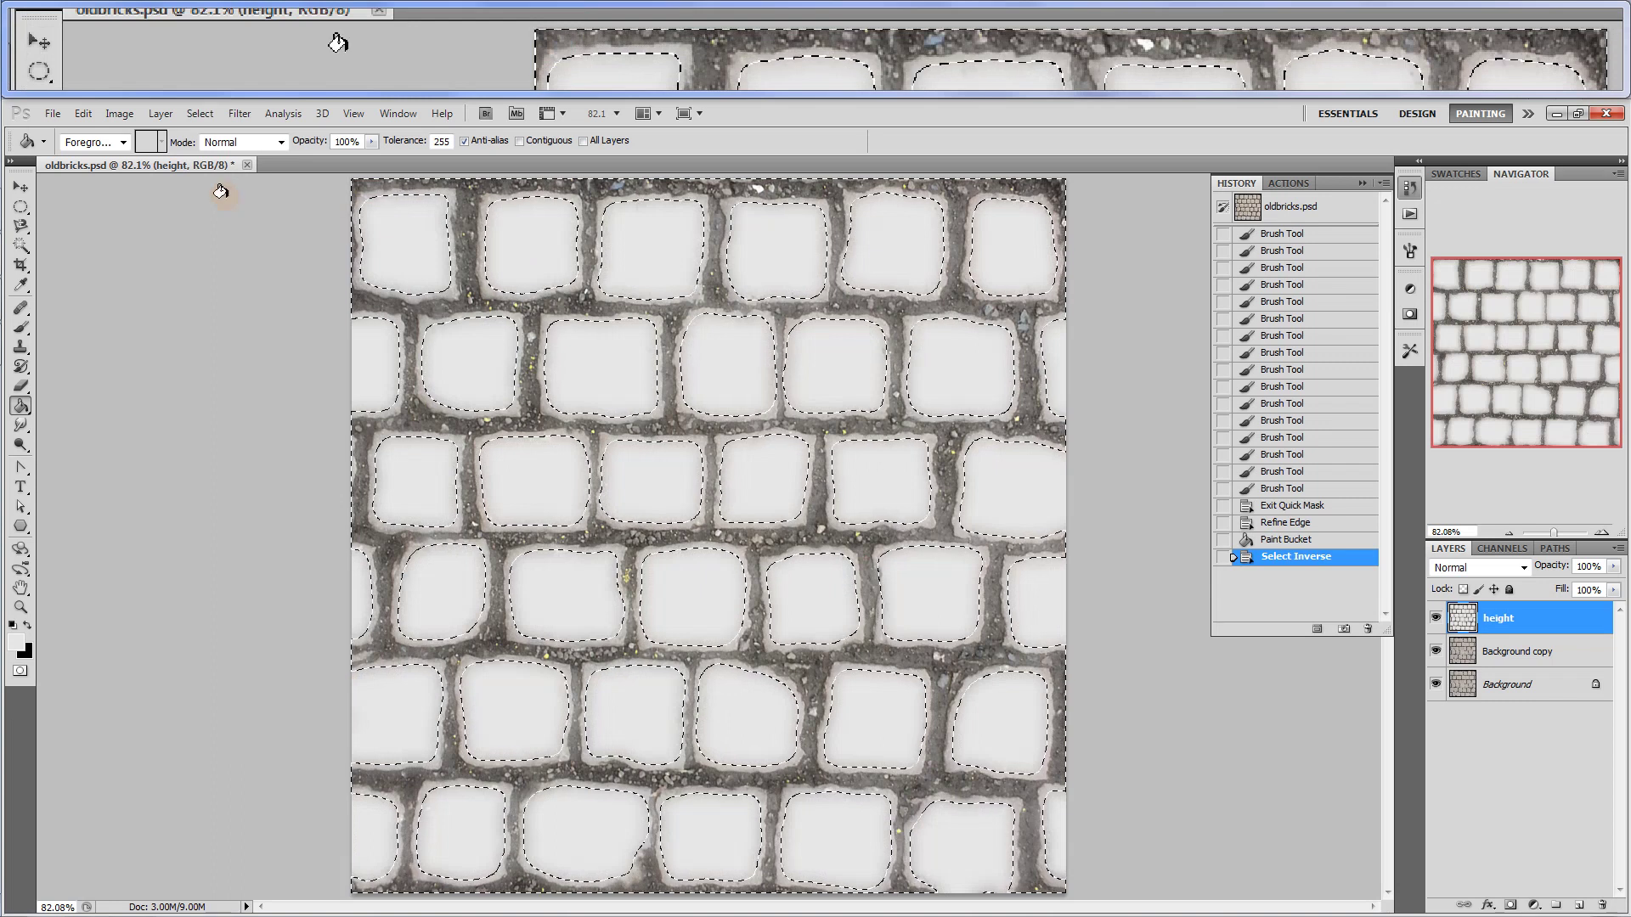
{"action": "left_click", "coordinate": [28, 625]}
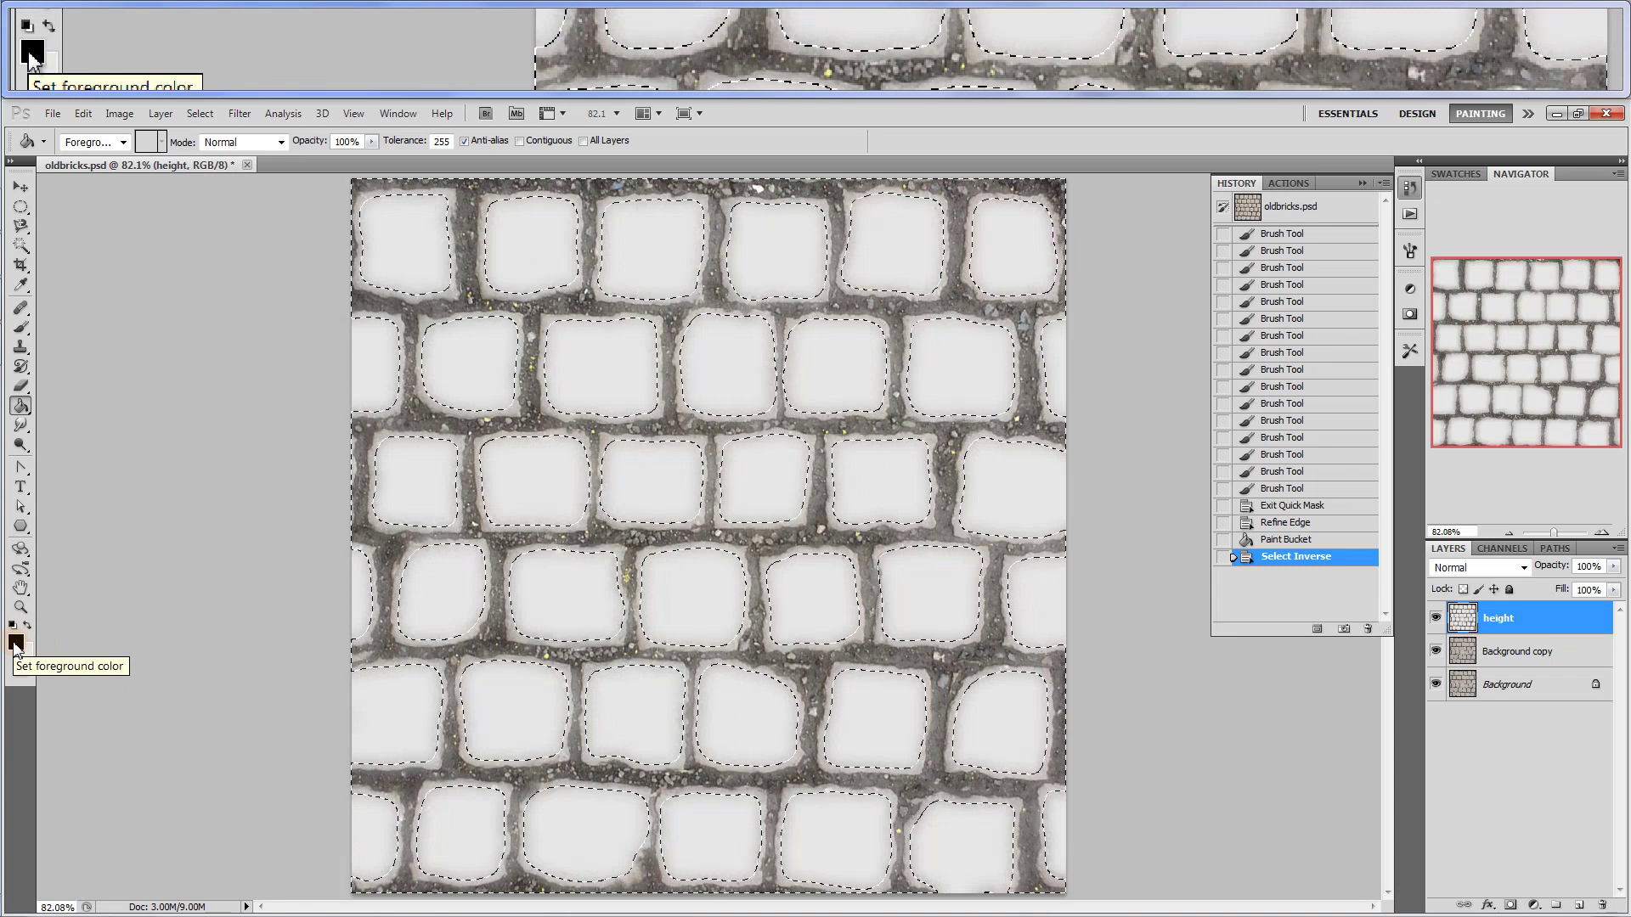
Set the foreground color to dark gray 555555 and fill the selected mortar with the Paint Bucket
{"action": "left_click", "coordinate": [15, 643]}
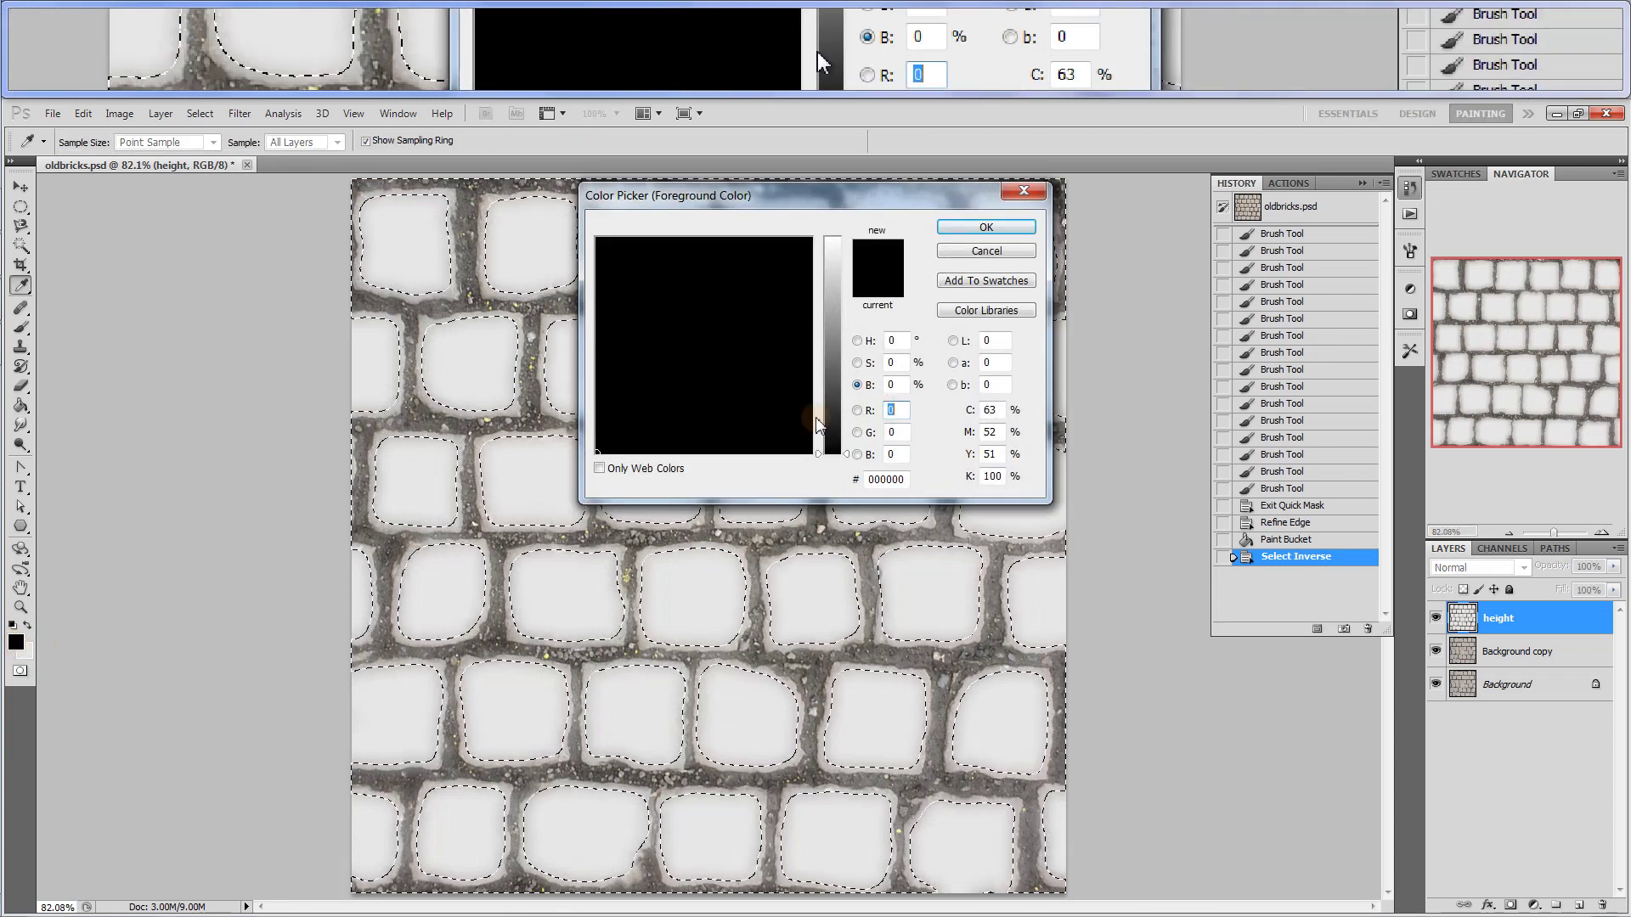
{"action": "left_click", "coordinate": [830, 281]}
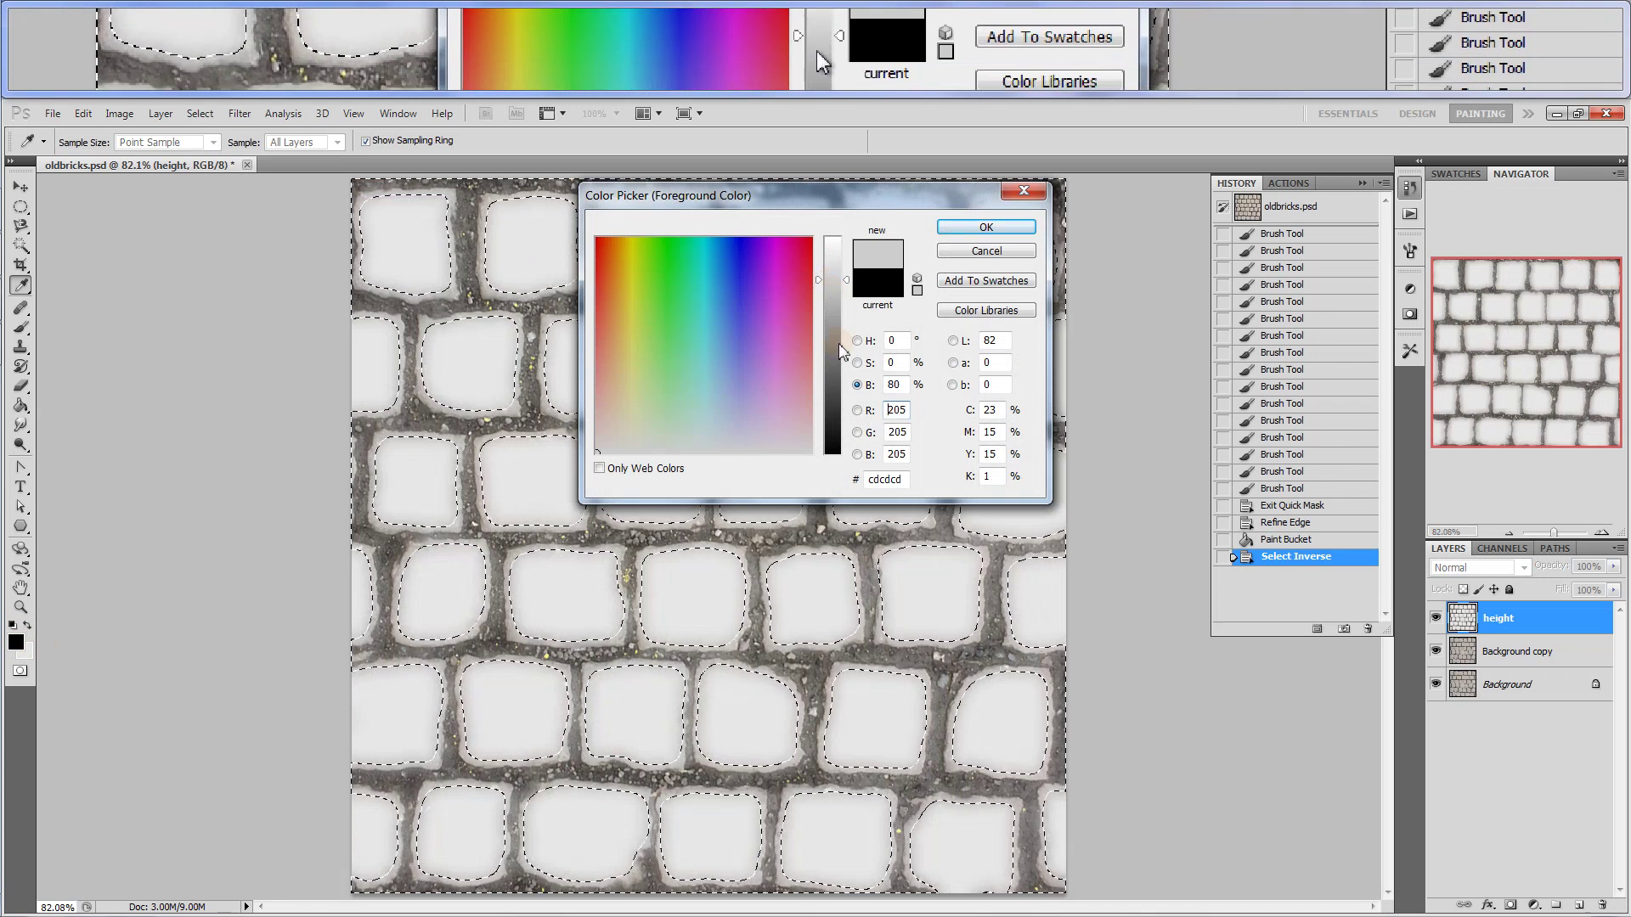
{"action": "left_click", "coordinate": [831, 390]}
{"action": "left_click_drag", "start_coordinate": [831, 390], "coordinate": [831, 382]}
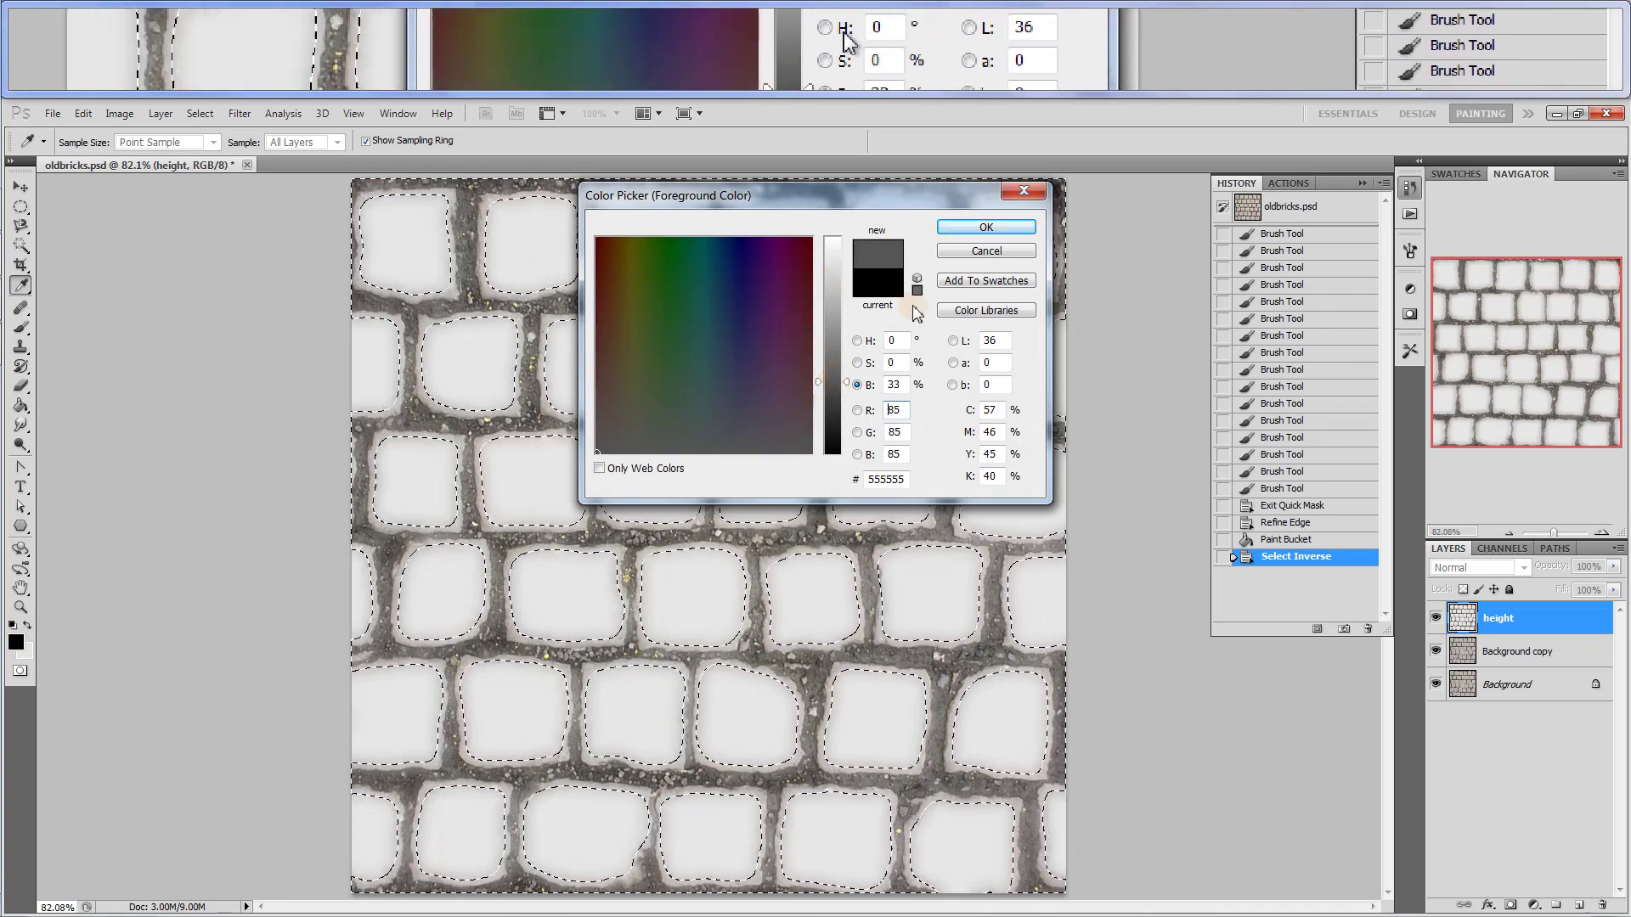
{"action": "left_click", "coordinate": [991, 231]}
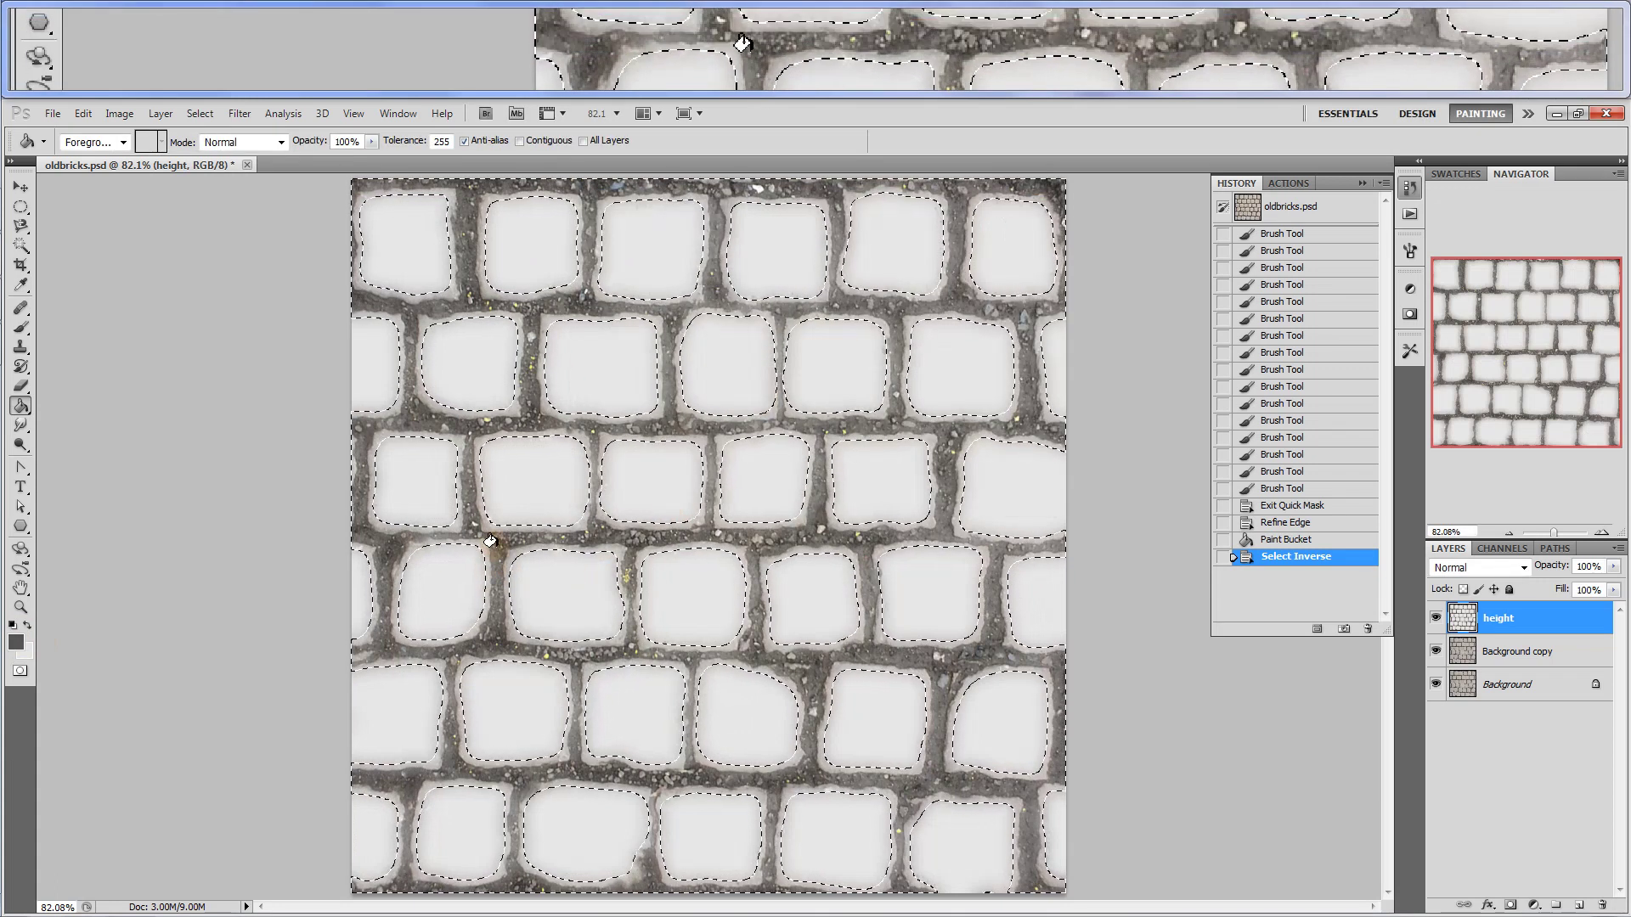
{"action": "left_click", "coordinate": [490, 541]}
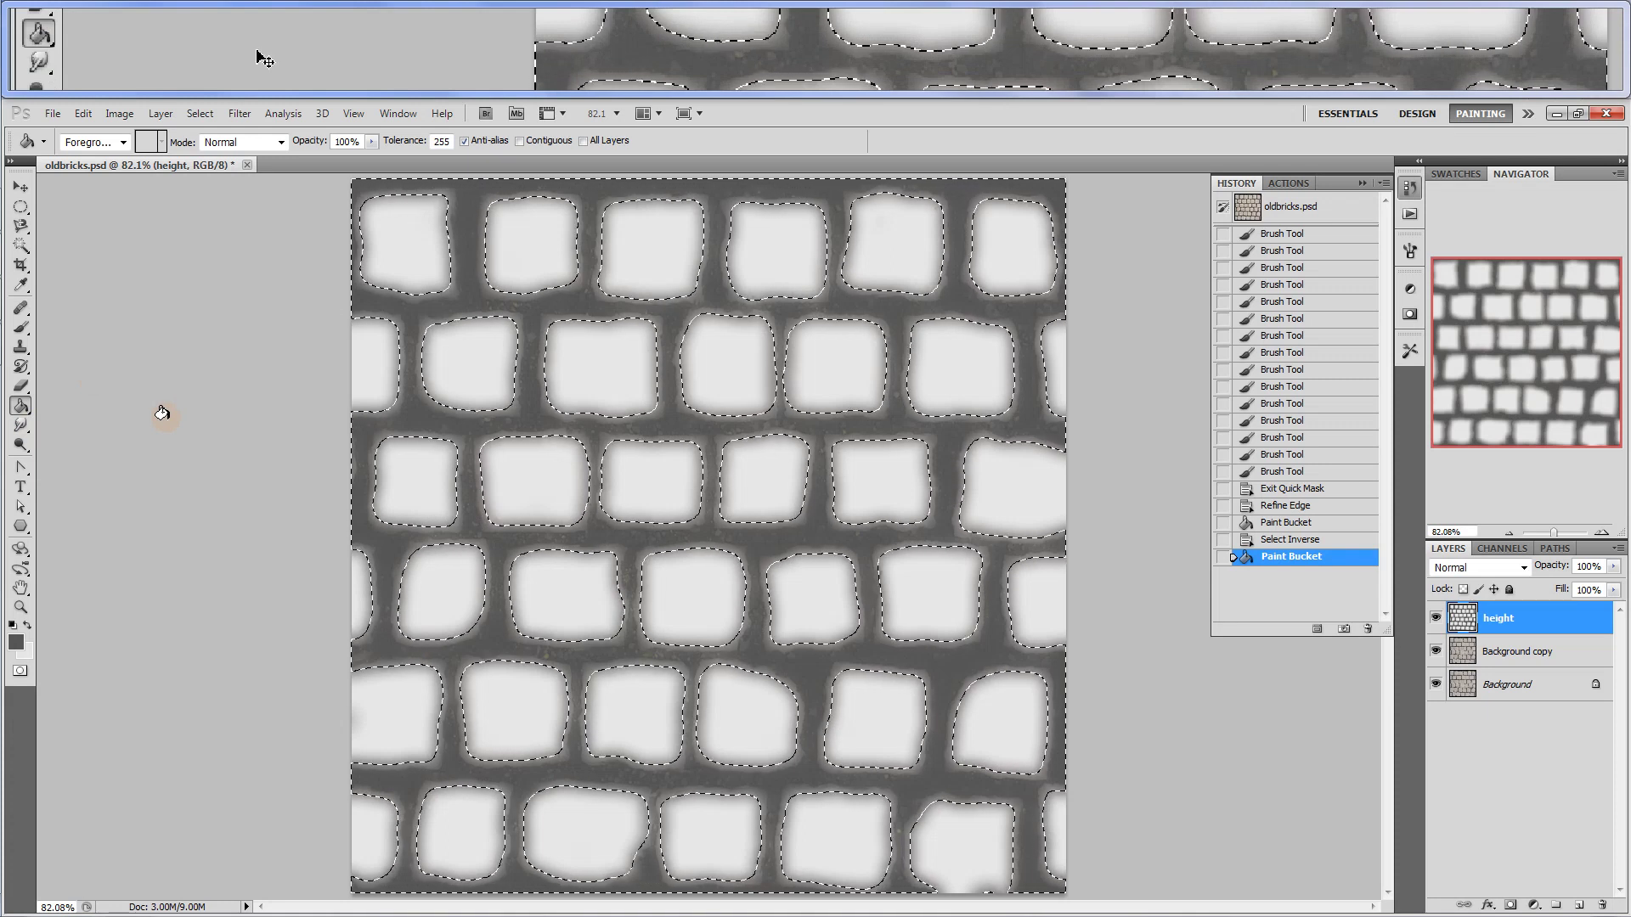
Hide and show the selection outline to check the mortar fill, and deselect the mortar
{"action": "key", "text": "ctrl+d"}
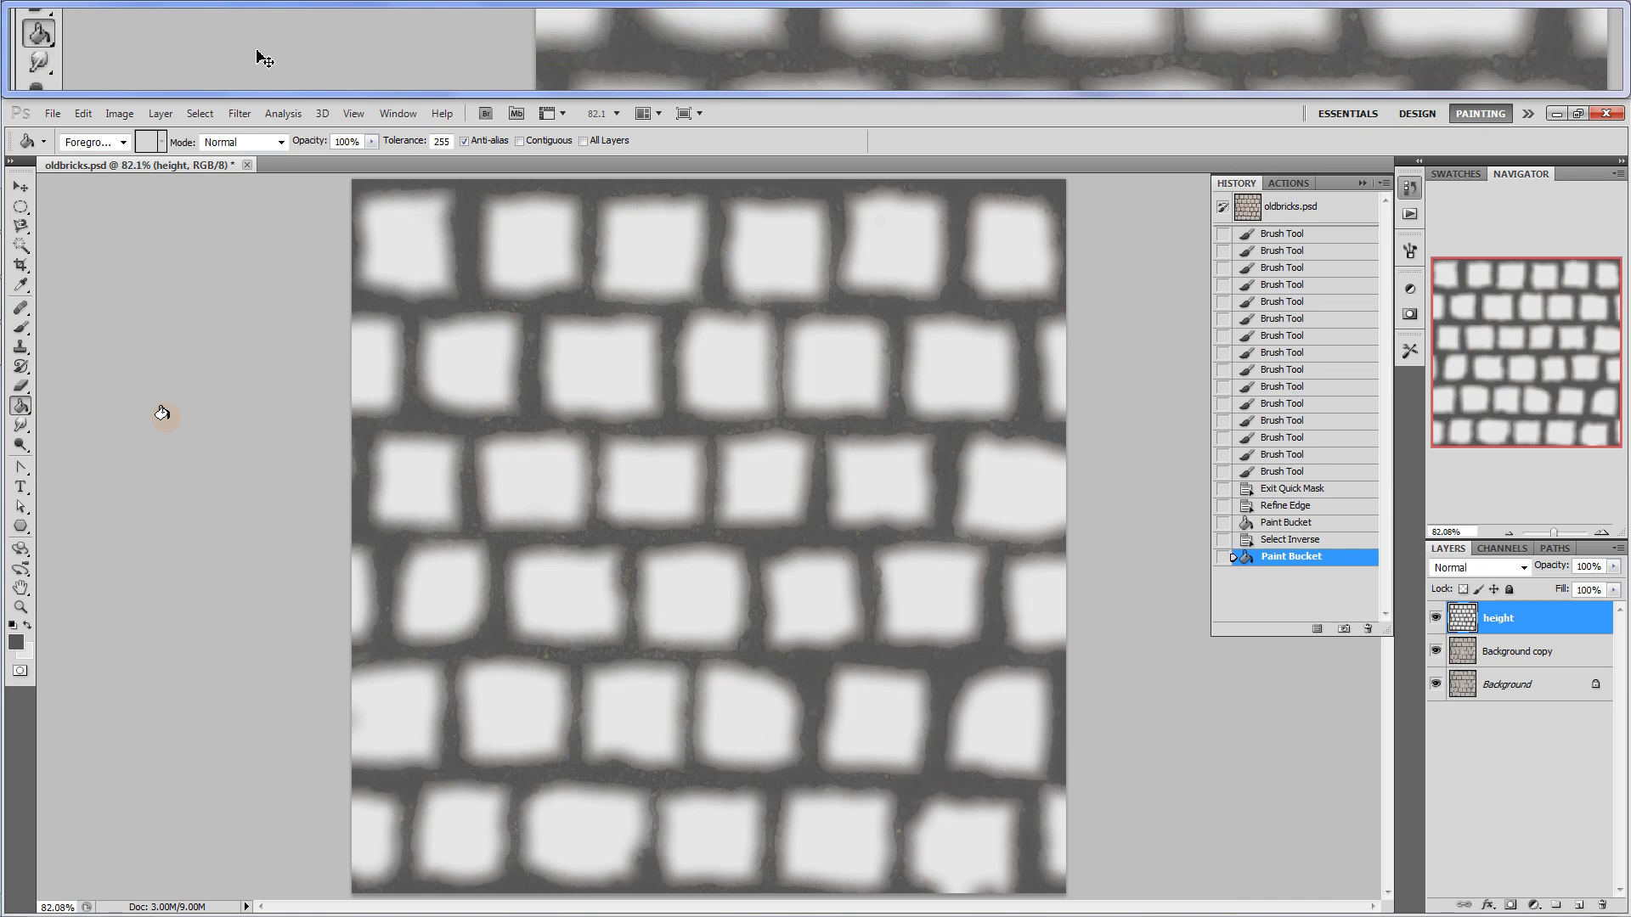
{"action": "key", "text": "ctrl+h"}
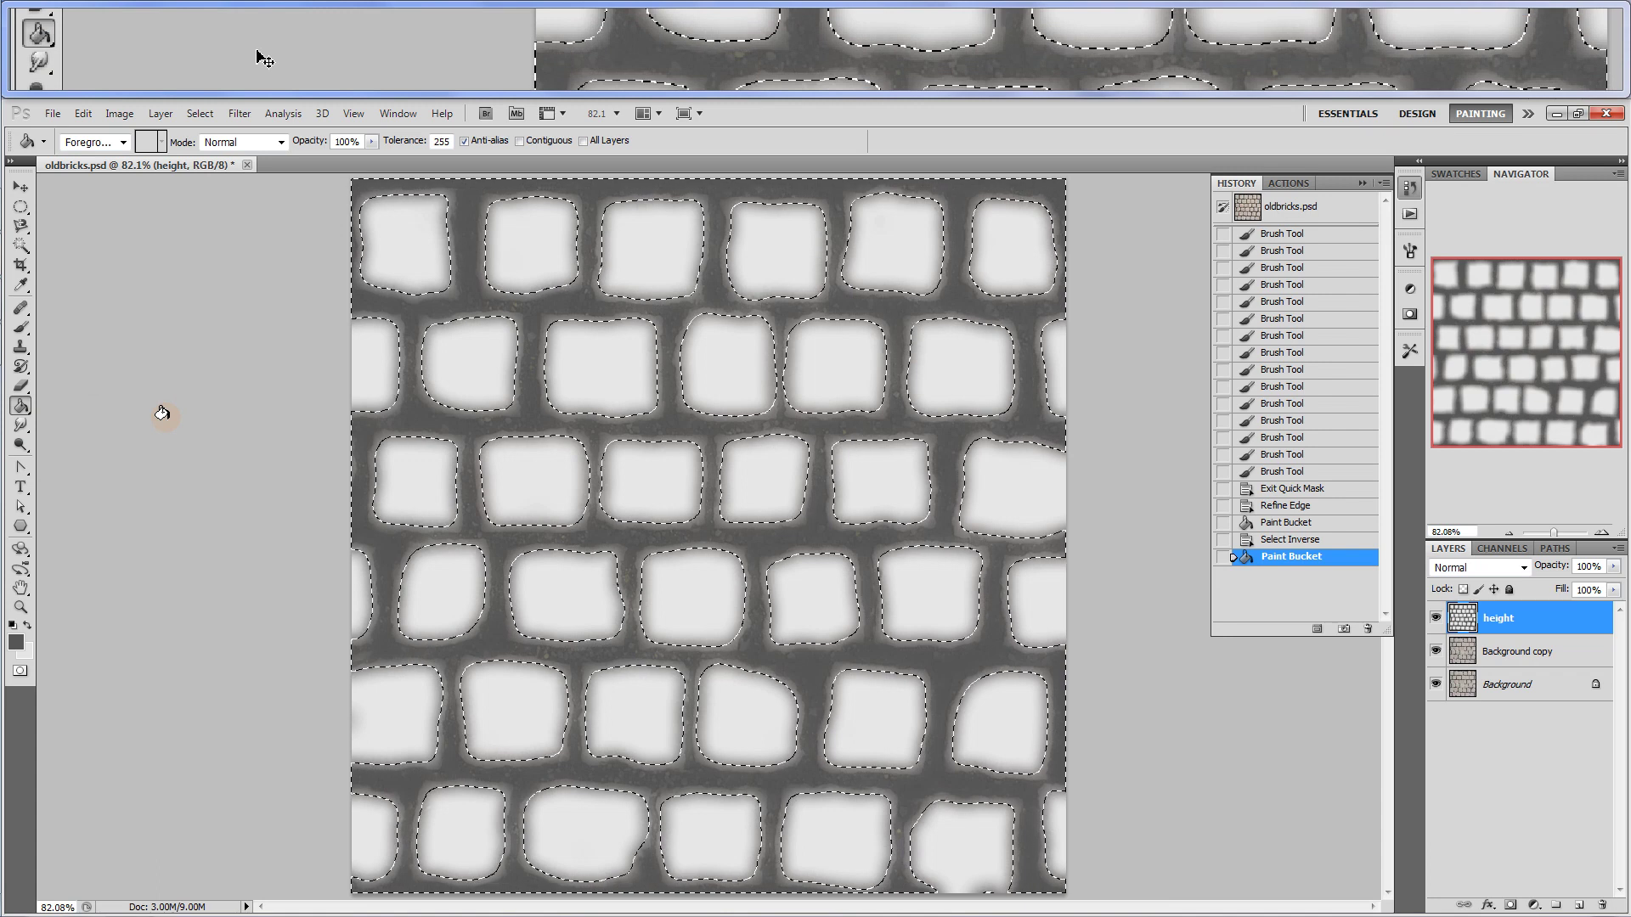
{"action": "key", "text": "ctrl+d"}
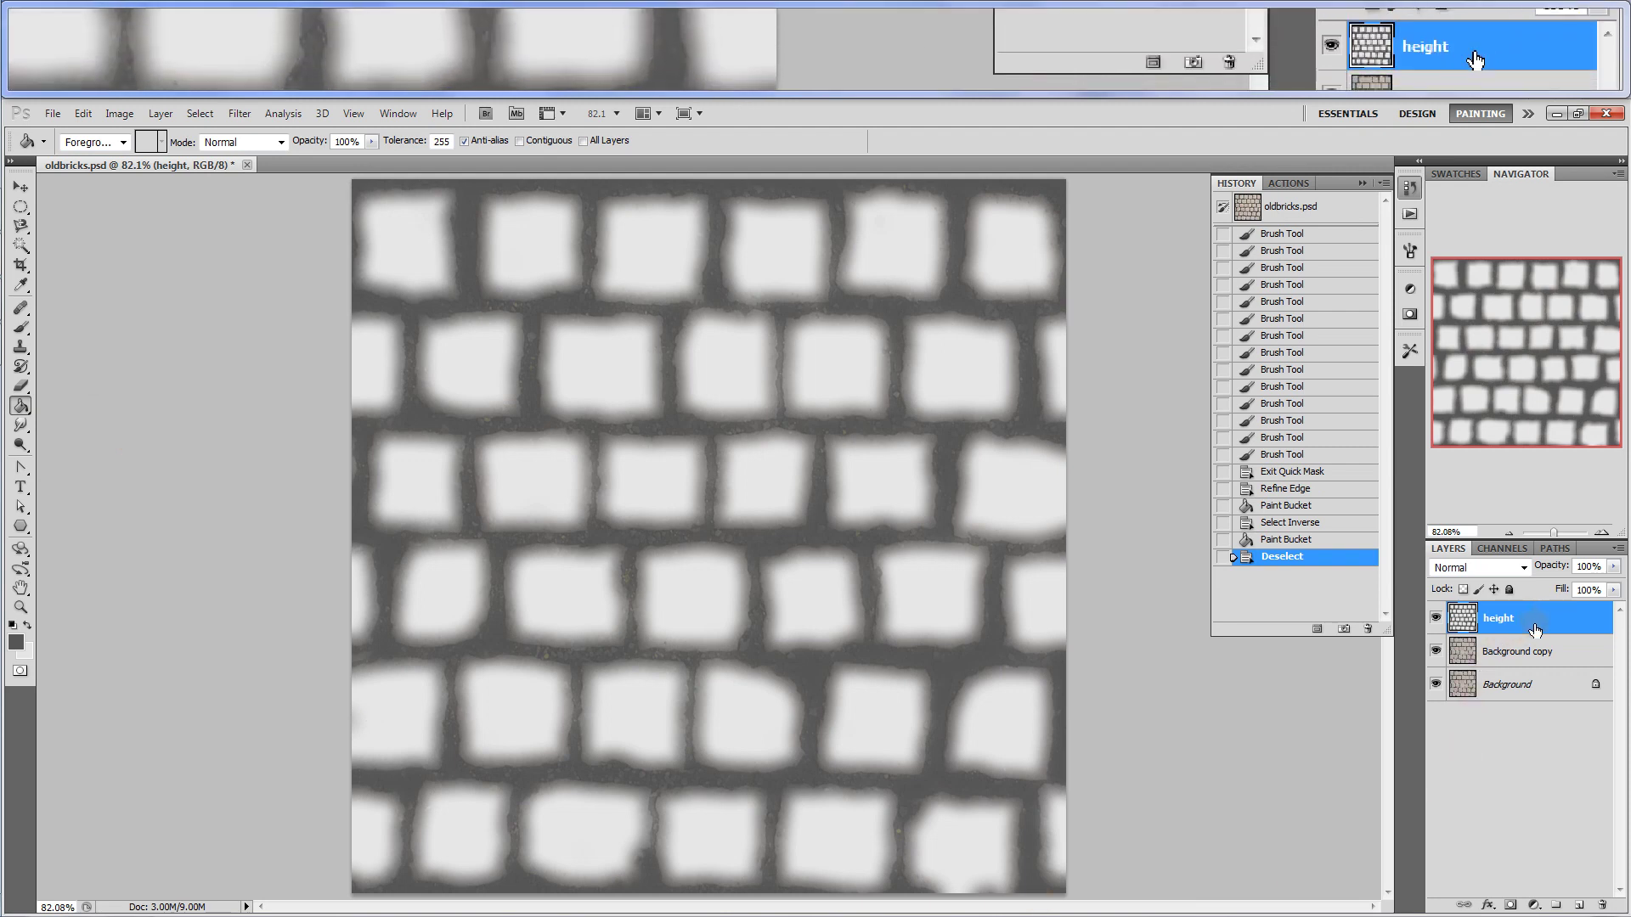
Duplicate the height layer within oldbricks.psd and name the copy normal
{"action": "right_click", "coordinate": [1530, 622]}
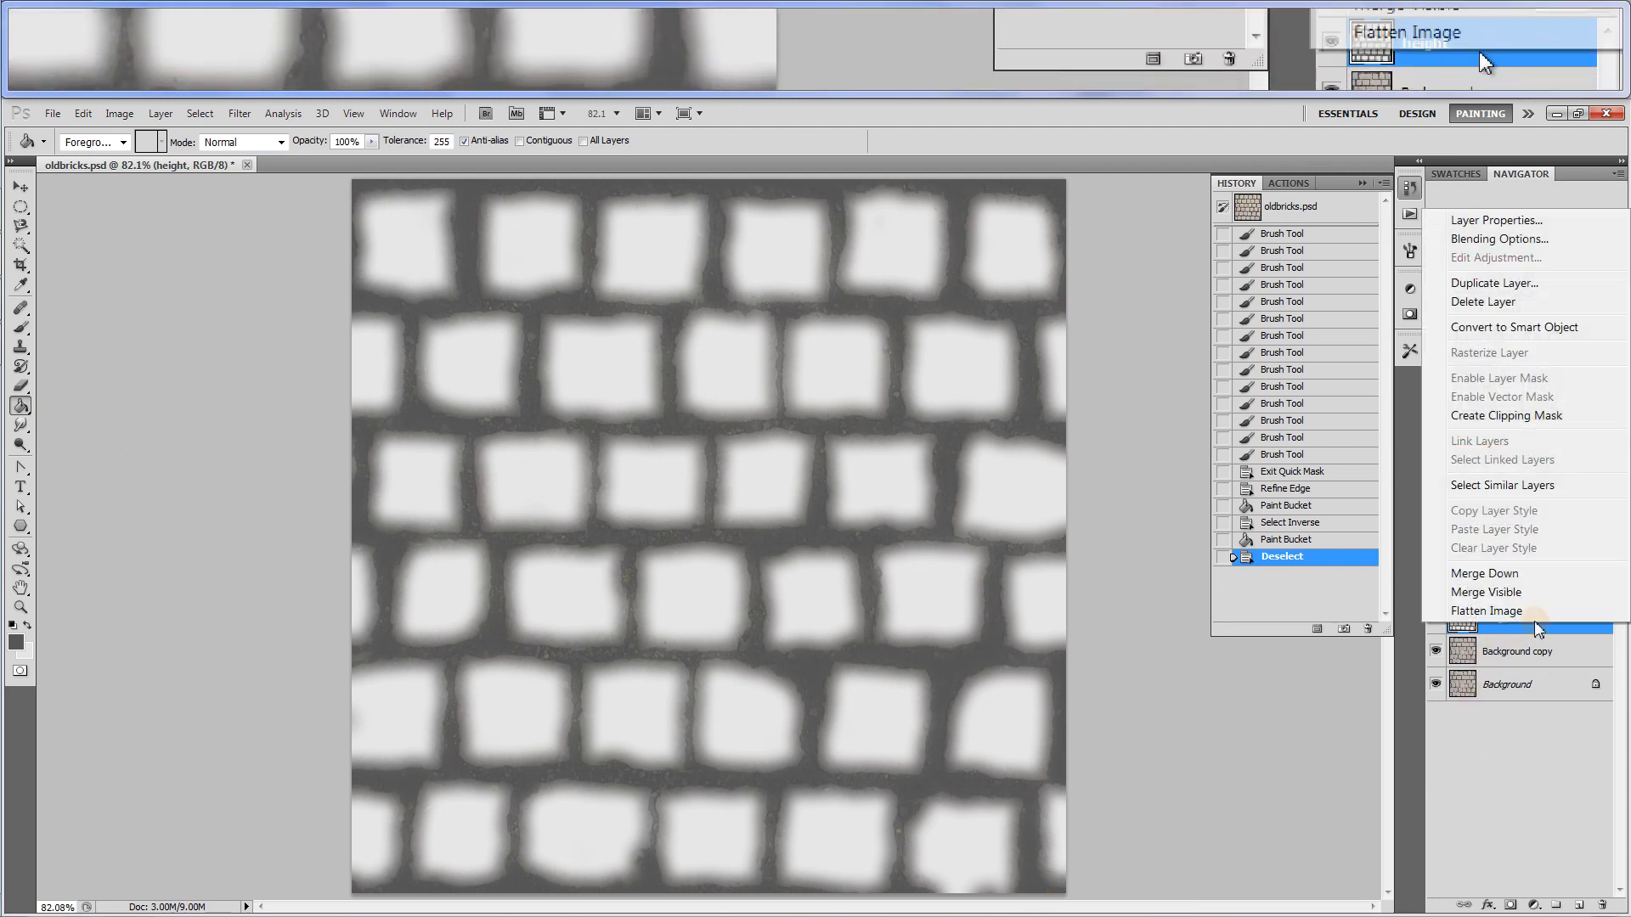
{"action": "left_click", "coordinate": [1485, 284]}
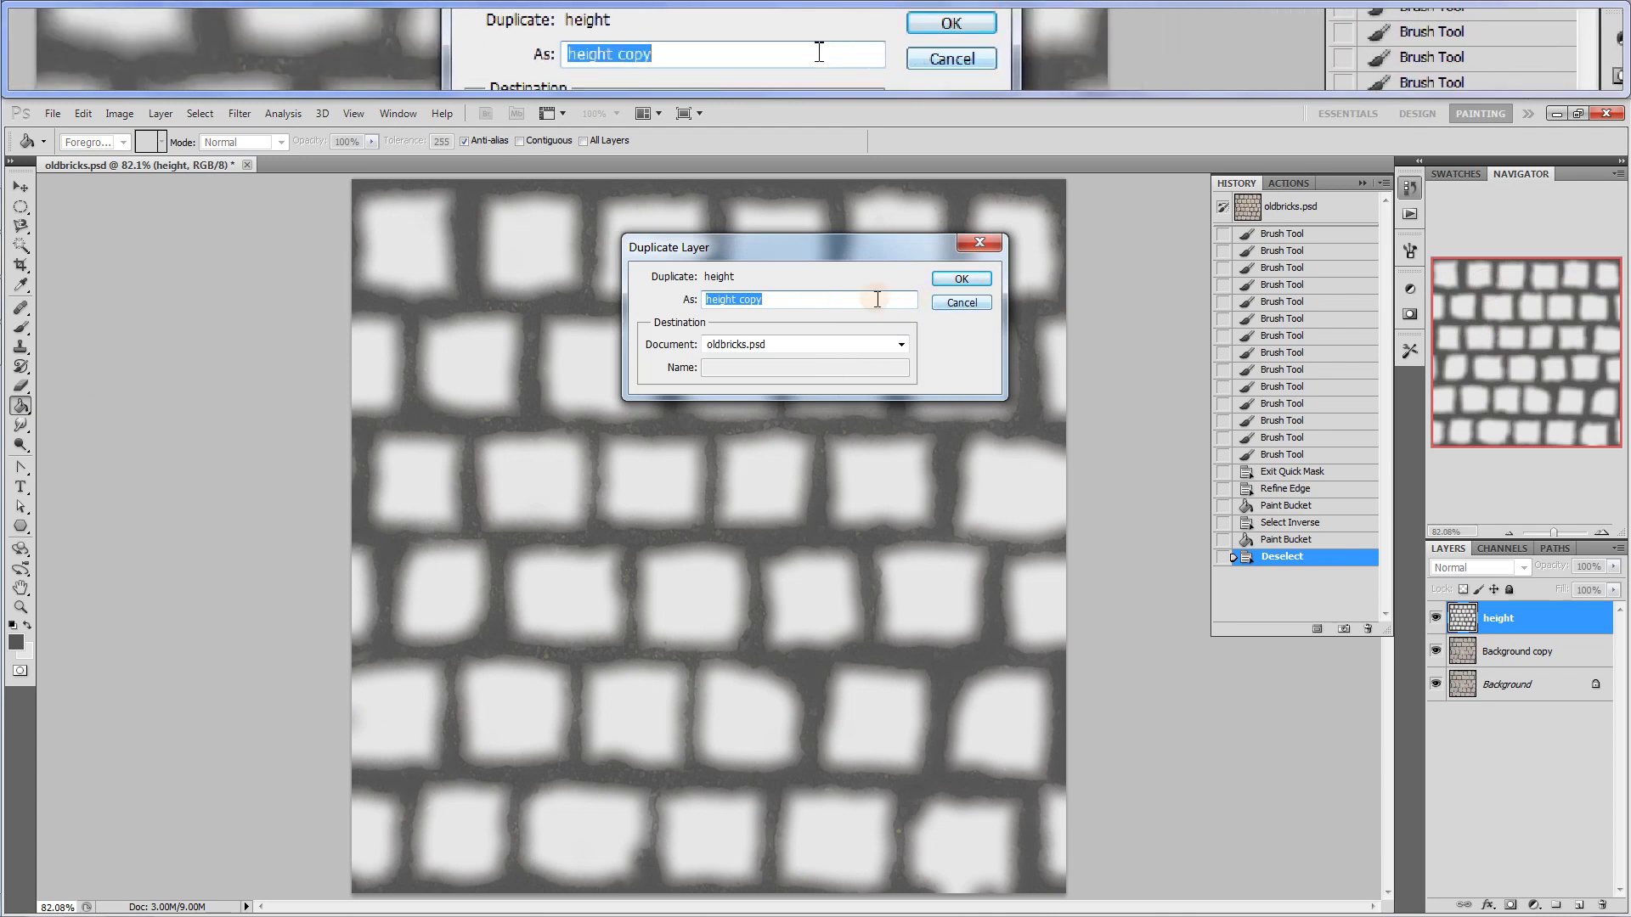
{"action": "type", "text": "normal"}
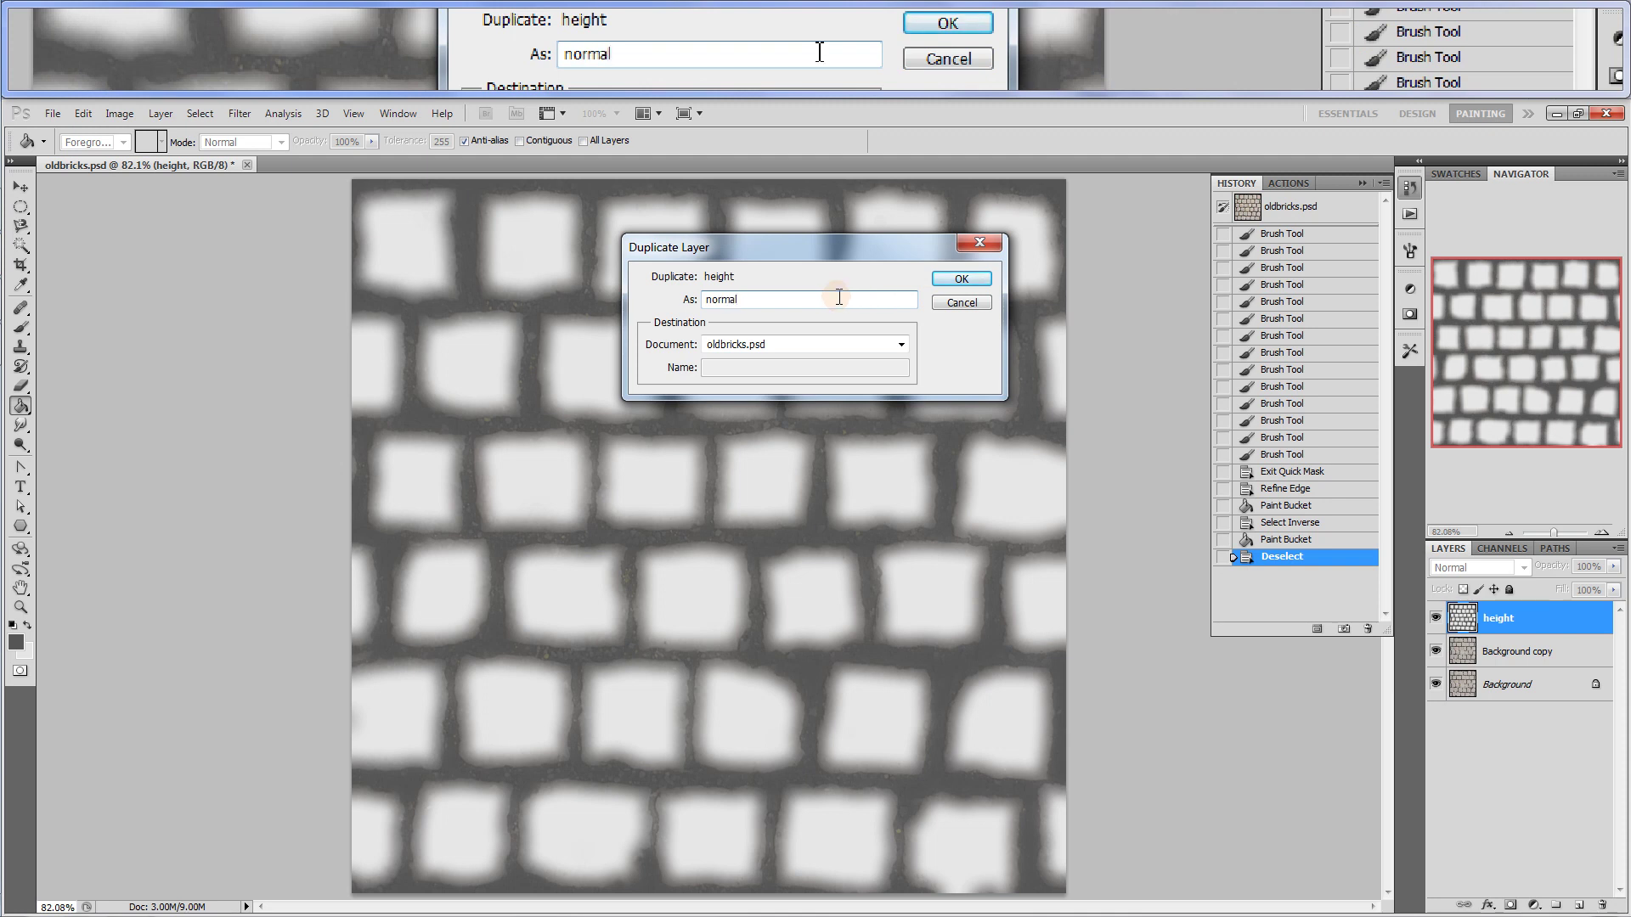
{"action": "left_click", "coordinate": [969, 283]}
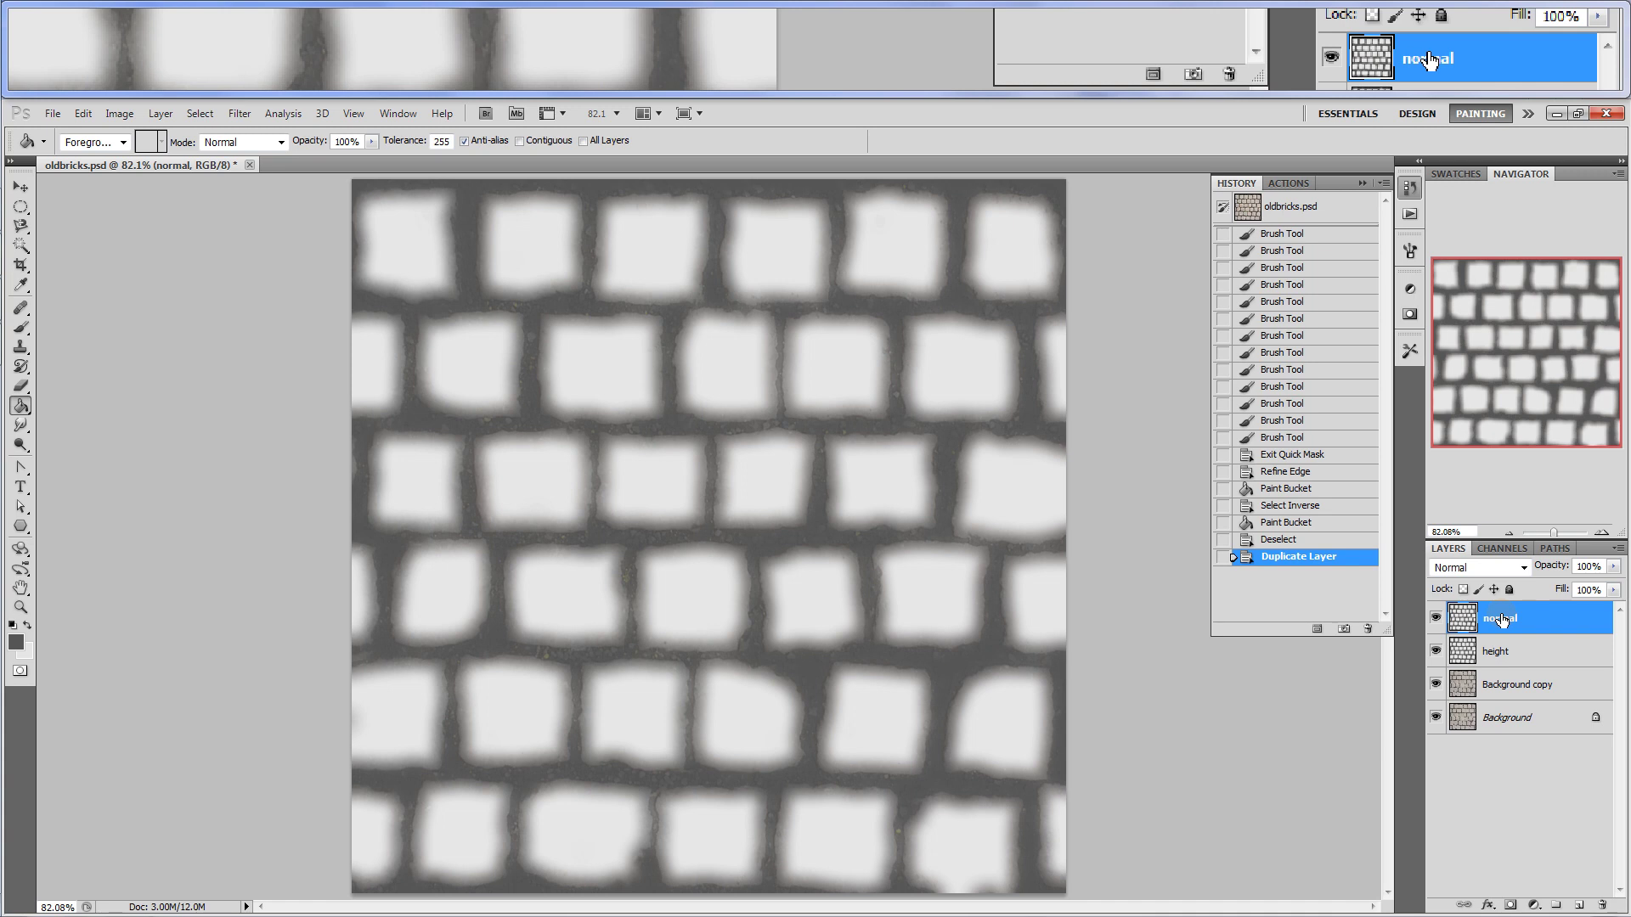
Start the xNormal Height2Normals filter on the normal layer and review the Method options, keeping 4SAMPLES
{"action": "left_click", "coordinate": [239, 116]}
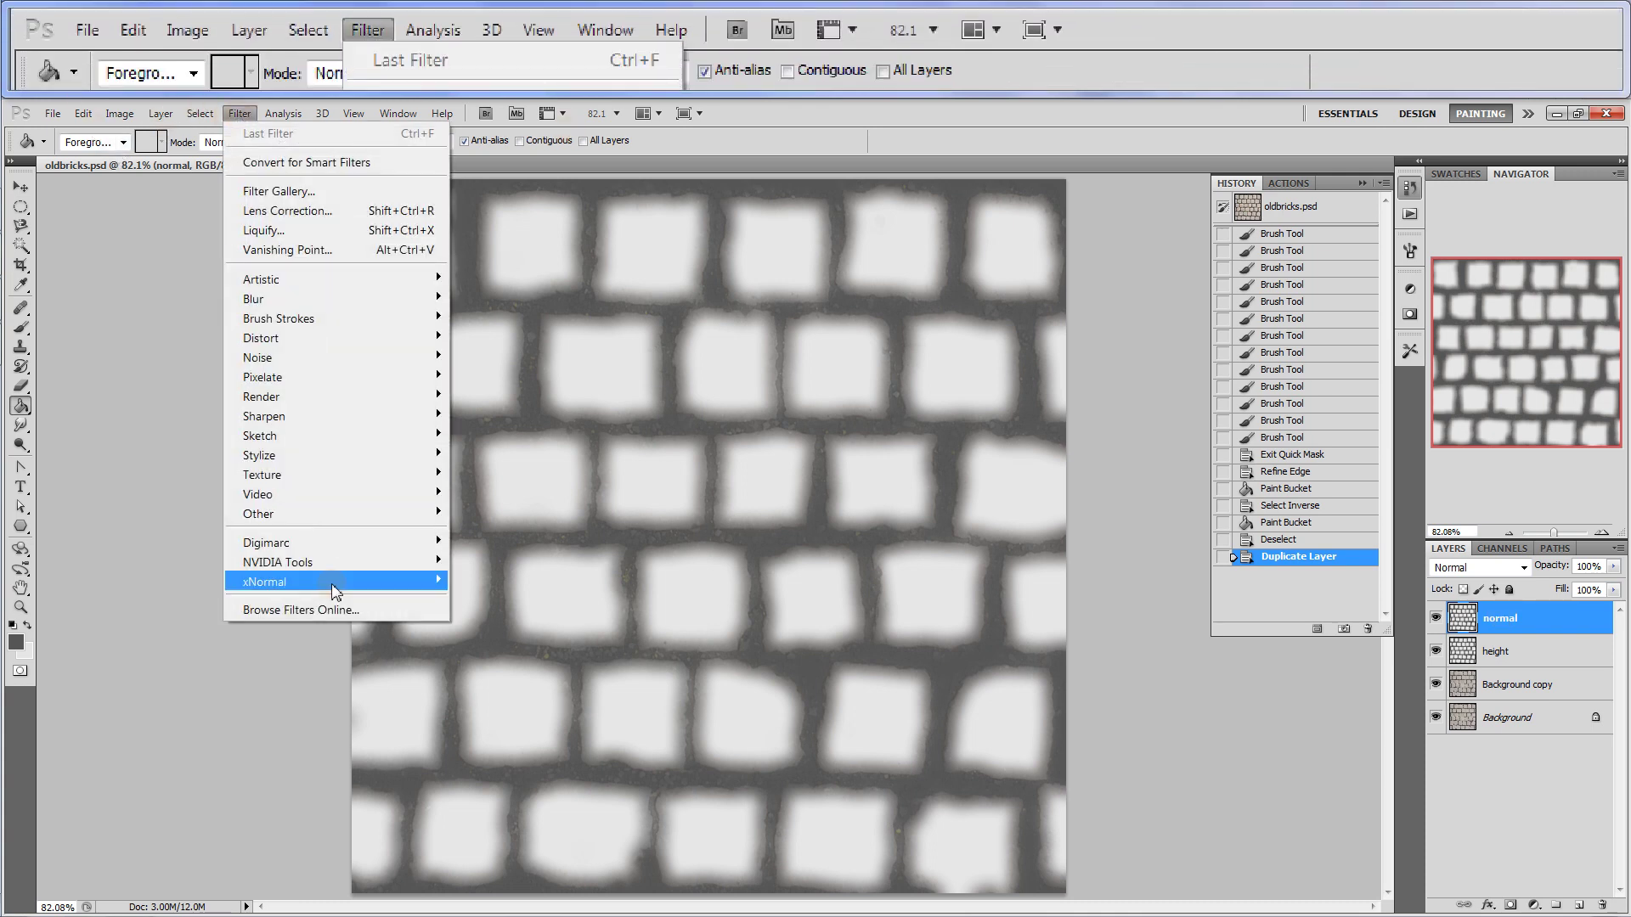
{"action": "mouse_move", "coordinate": [314, 562]}
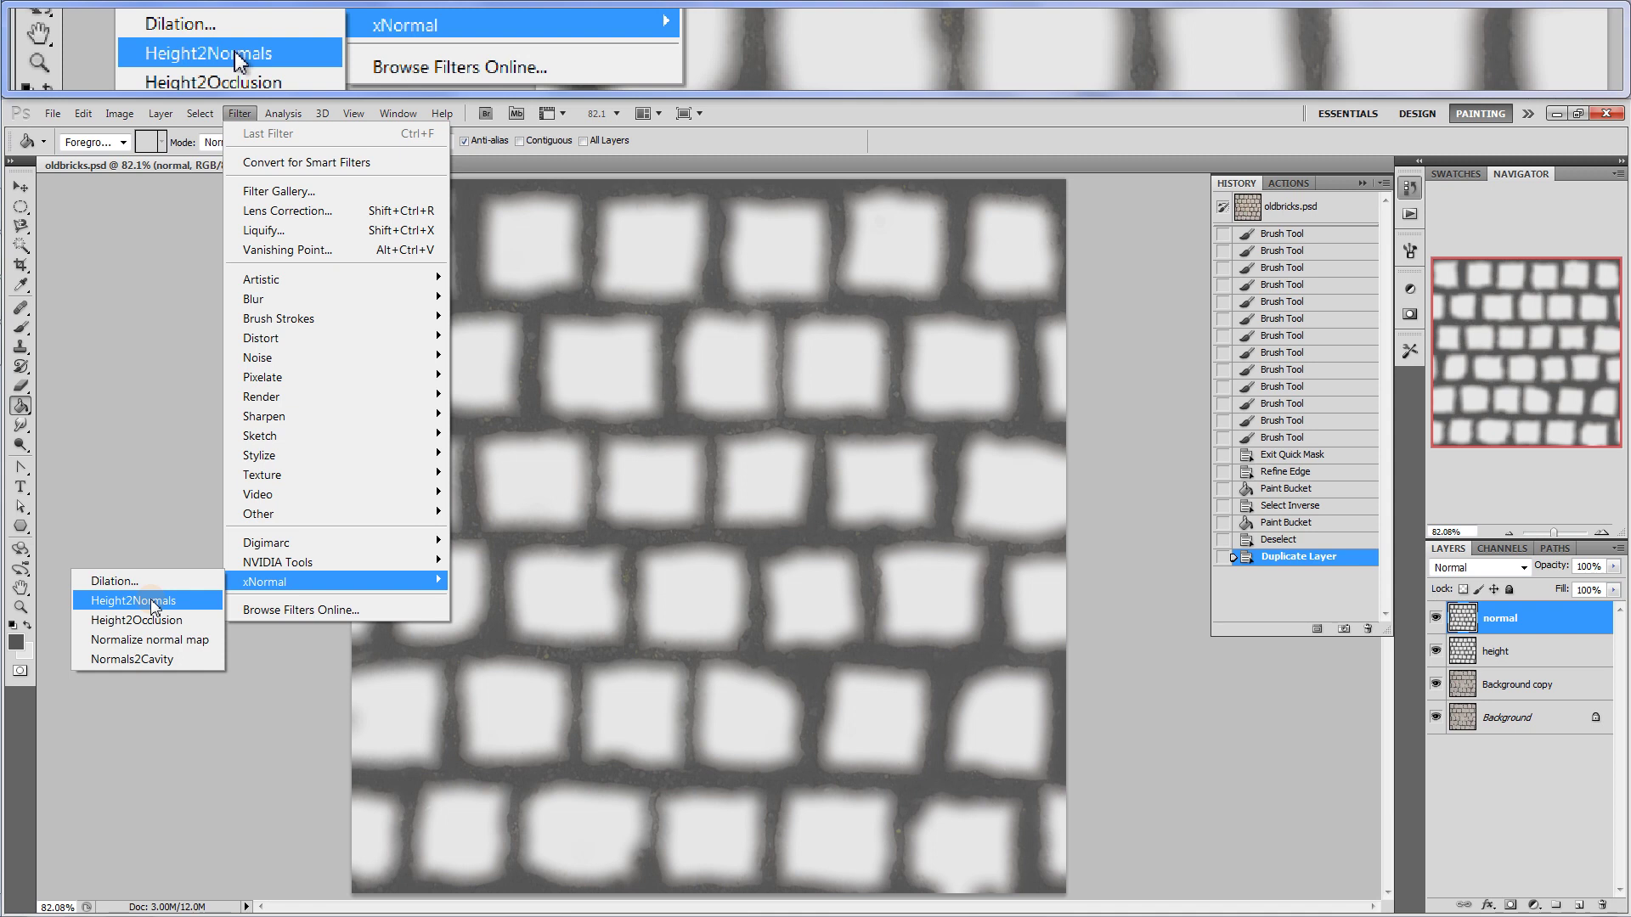
{"action": "left_click", "coordinate": [151, 599]}
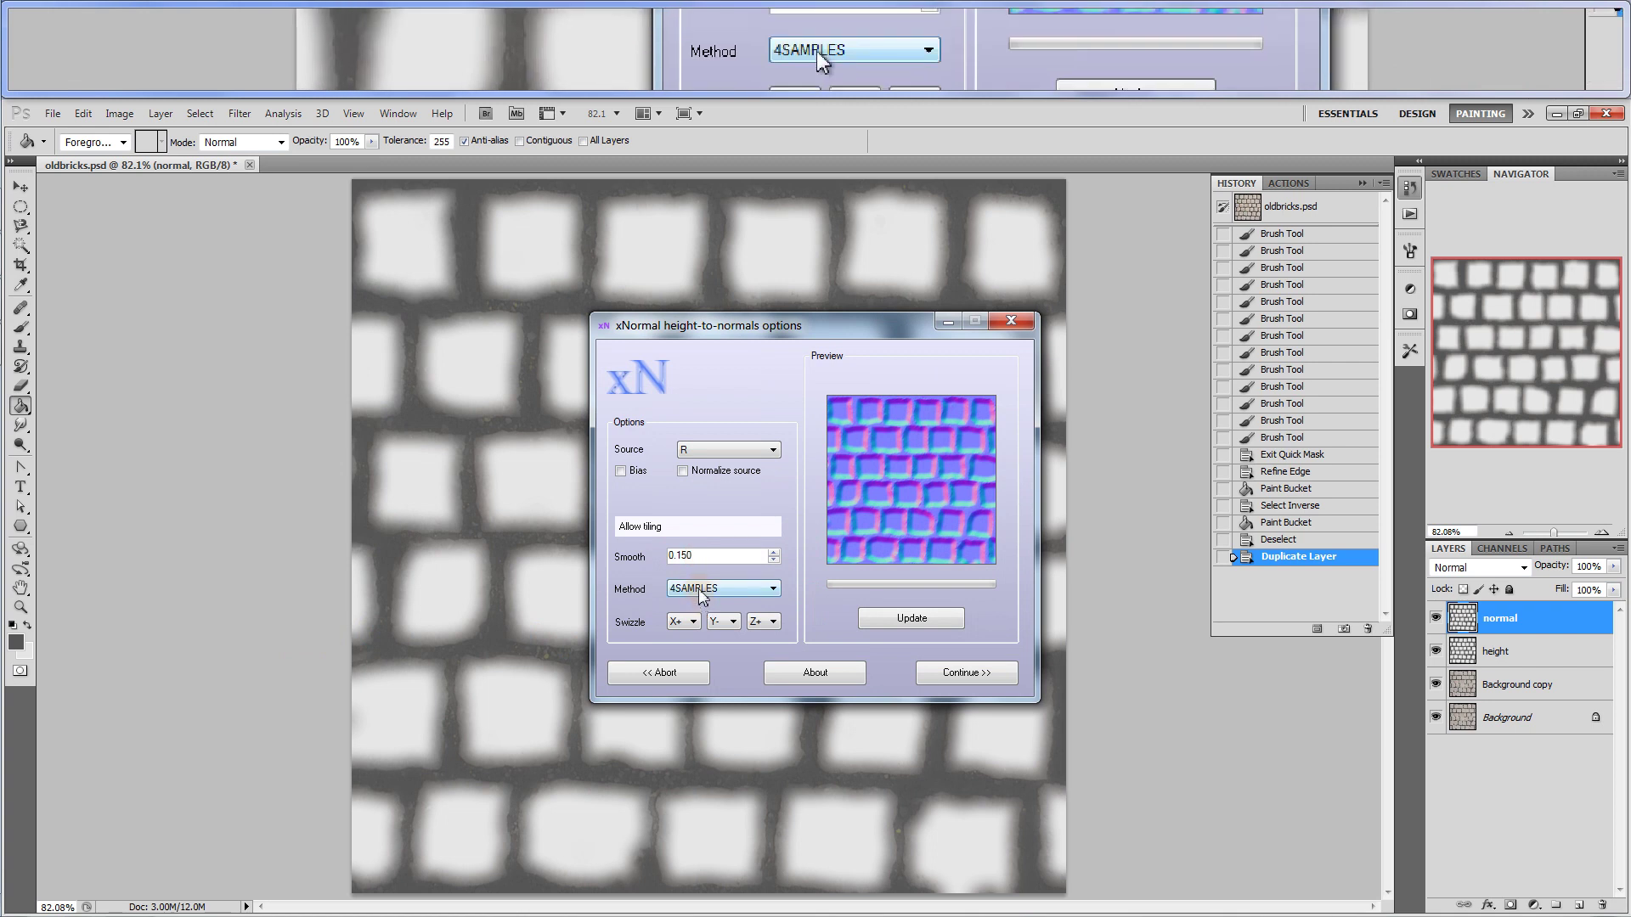
{"action": "left_click", "coordinate": [772, 589]}
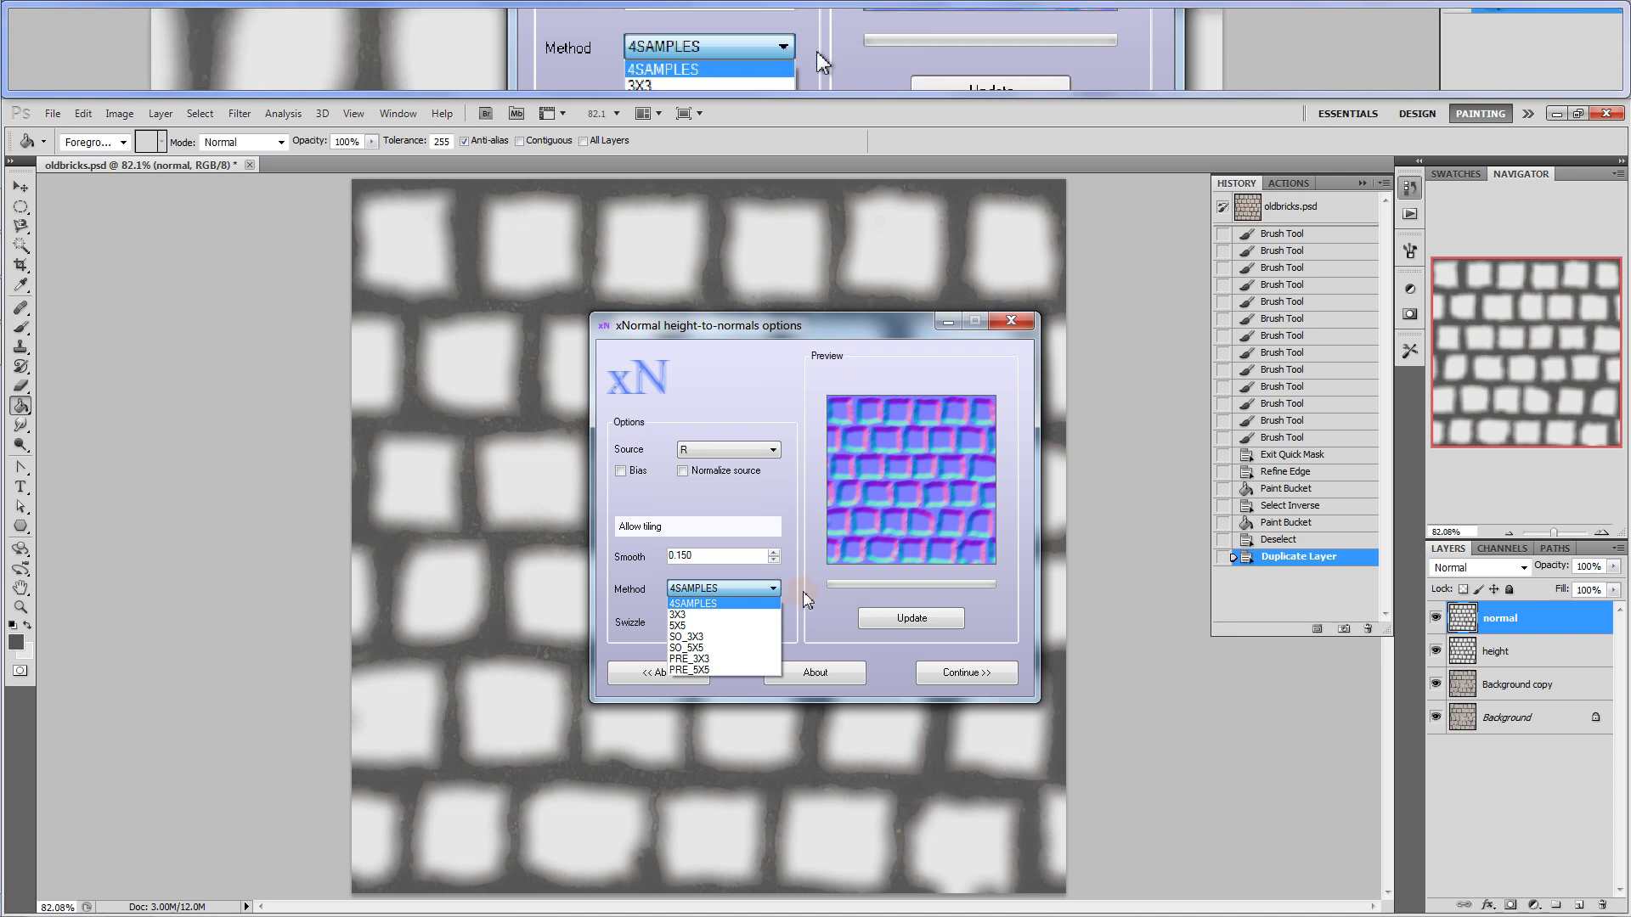
{"action": "left_click", "coordinate": [803, 589]}
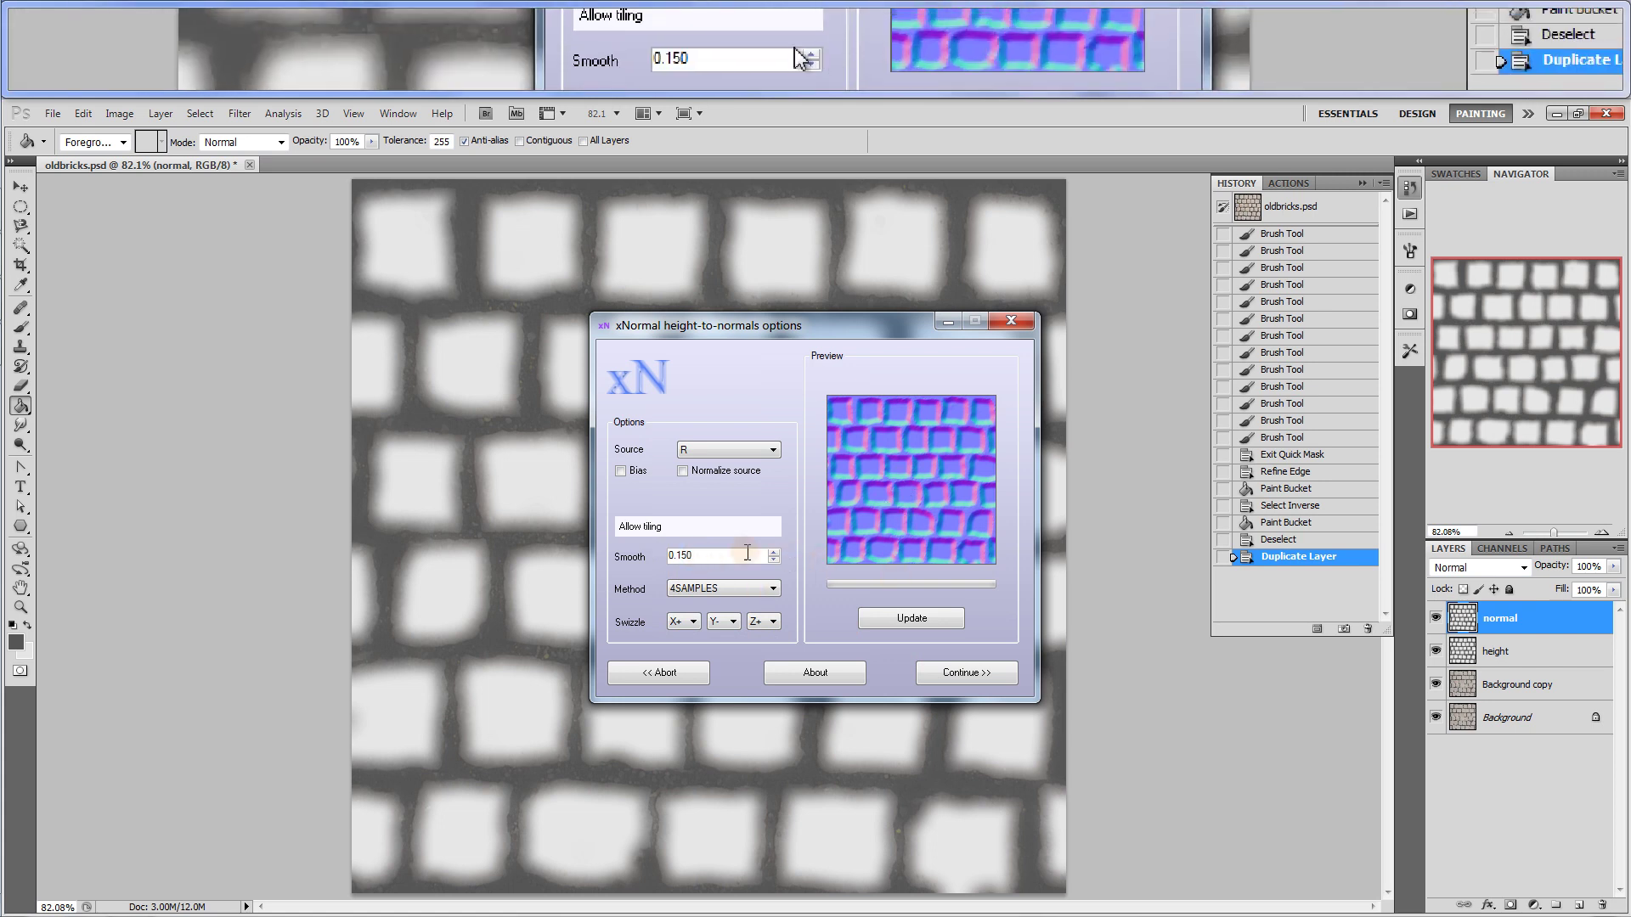
Try a Smooth value of 0.7, toggle Allow tiling on and off, and update the normal map preview
{"action": "left_click_drag", "start_coordinate": [720, 556], "coordinate": [648, 550]}
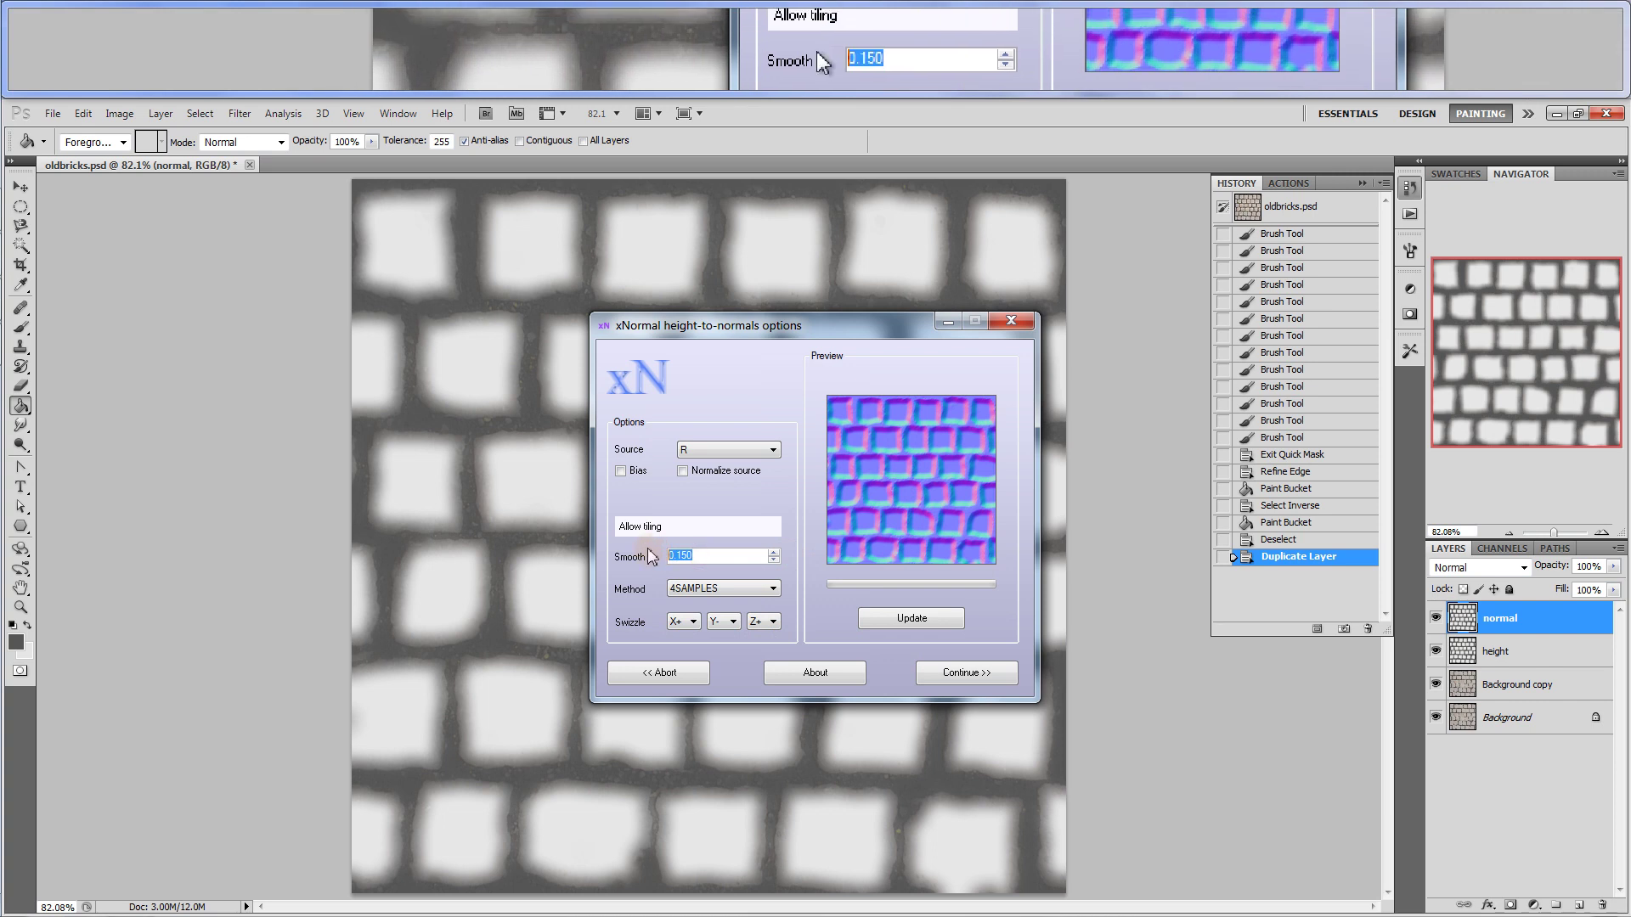
{"action": "type", "text": ".7"}
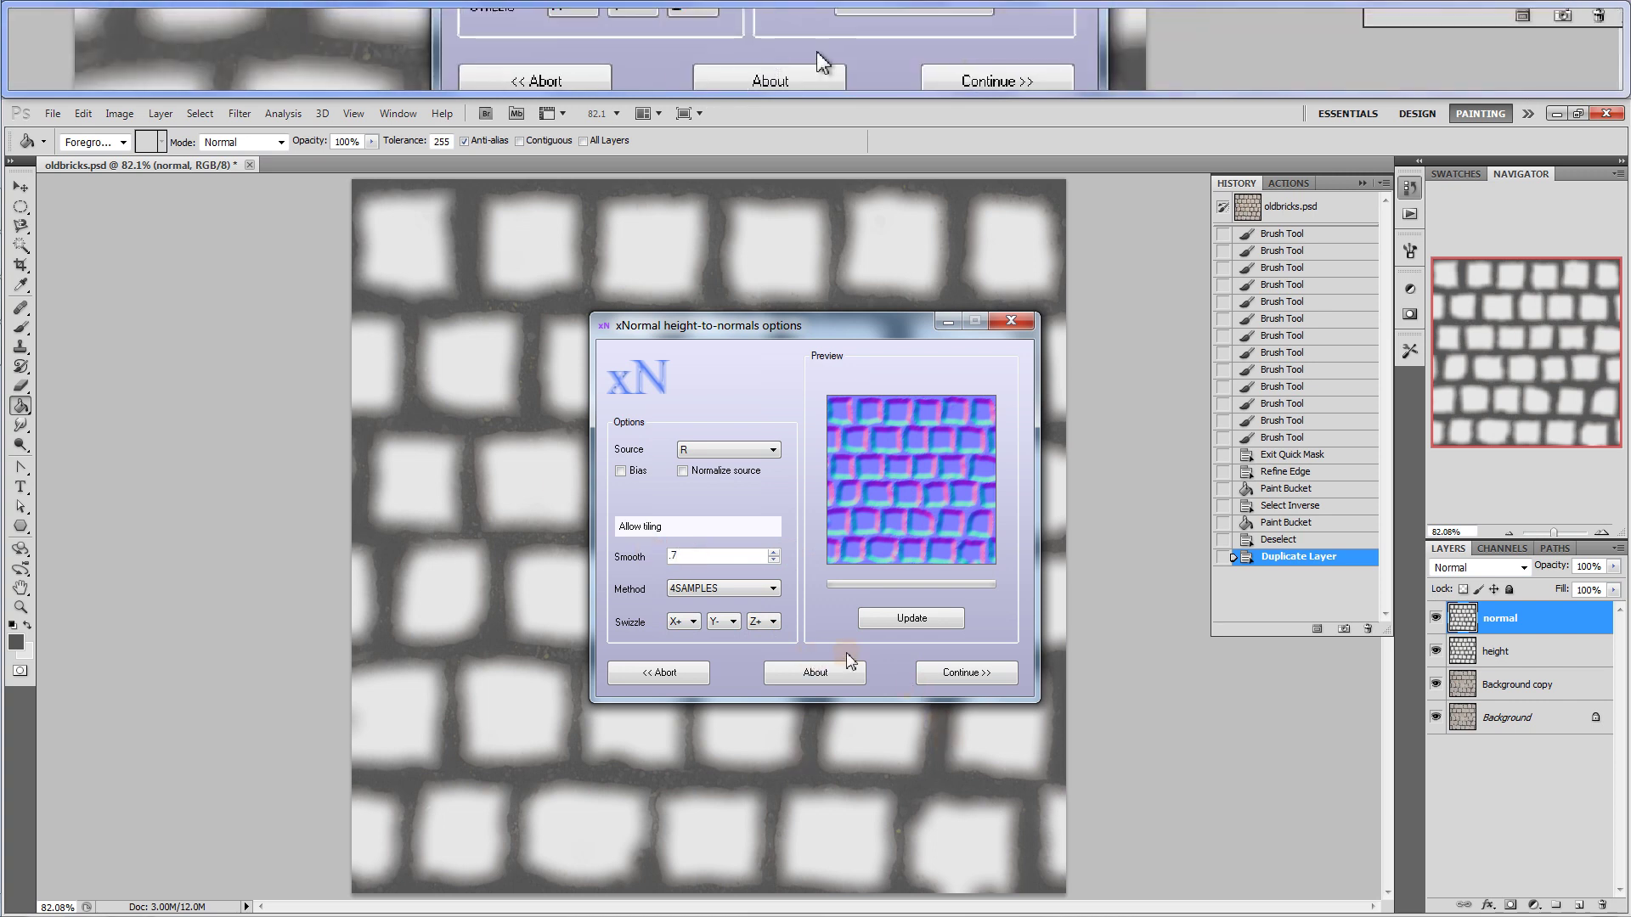
{"action": "left_click", "coordinate": [708, 530]}
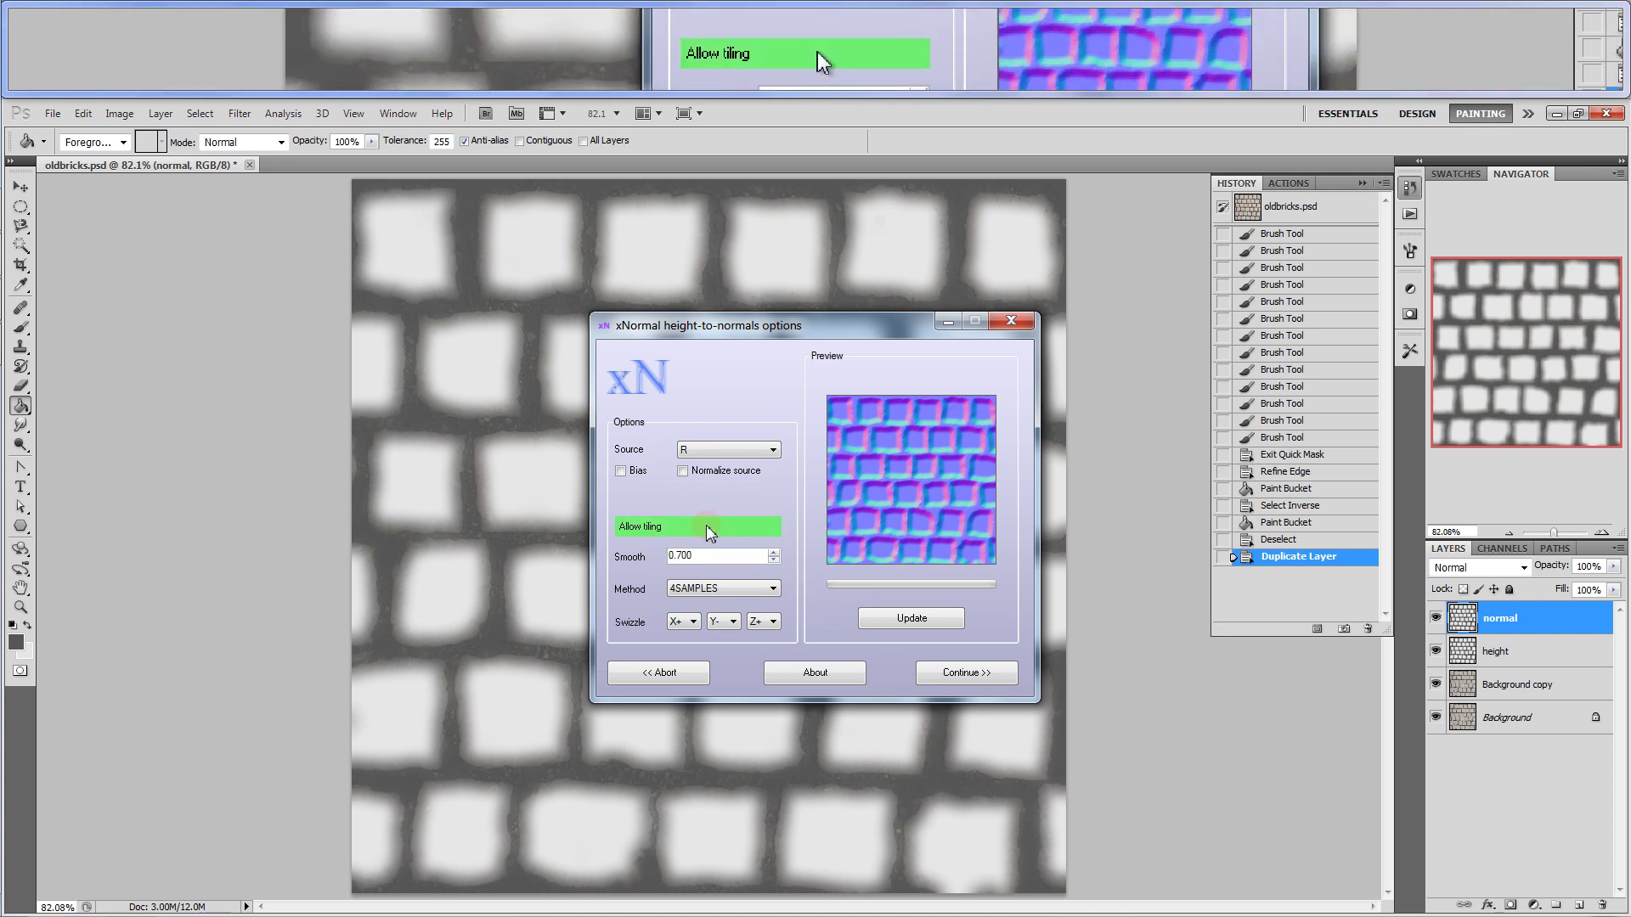
{"action": "left_click", "coordinate": [660, 525]}
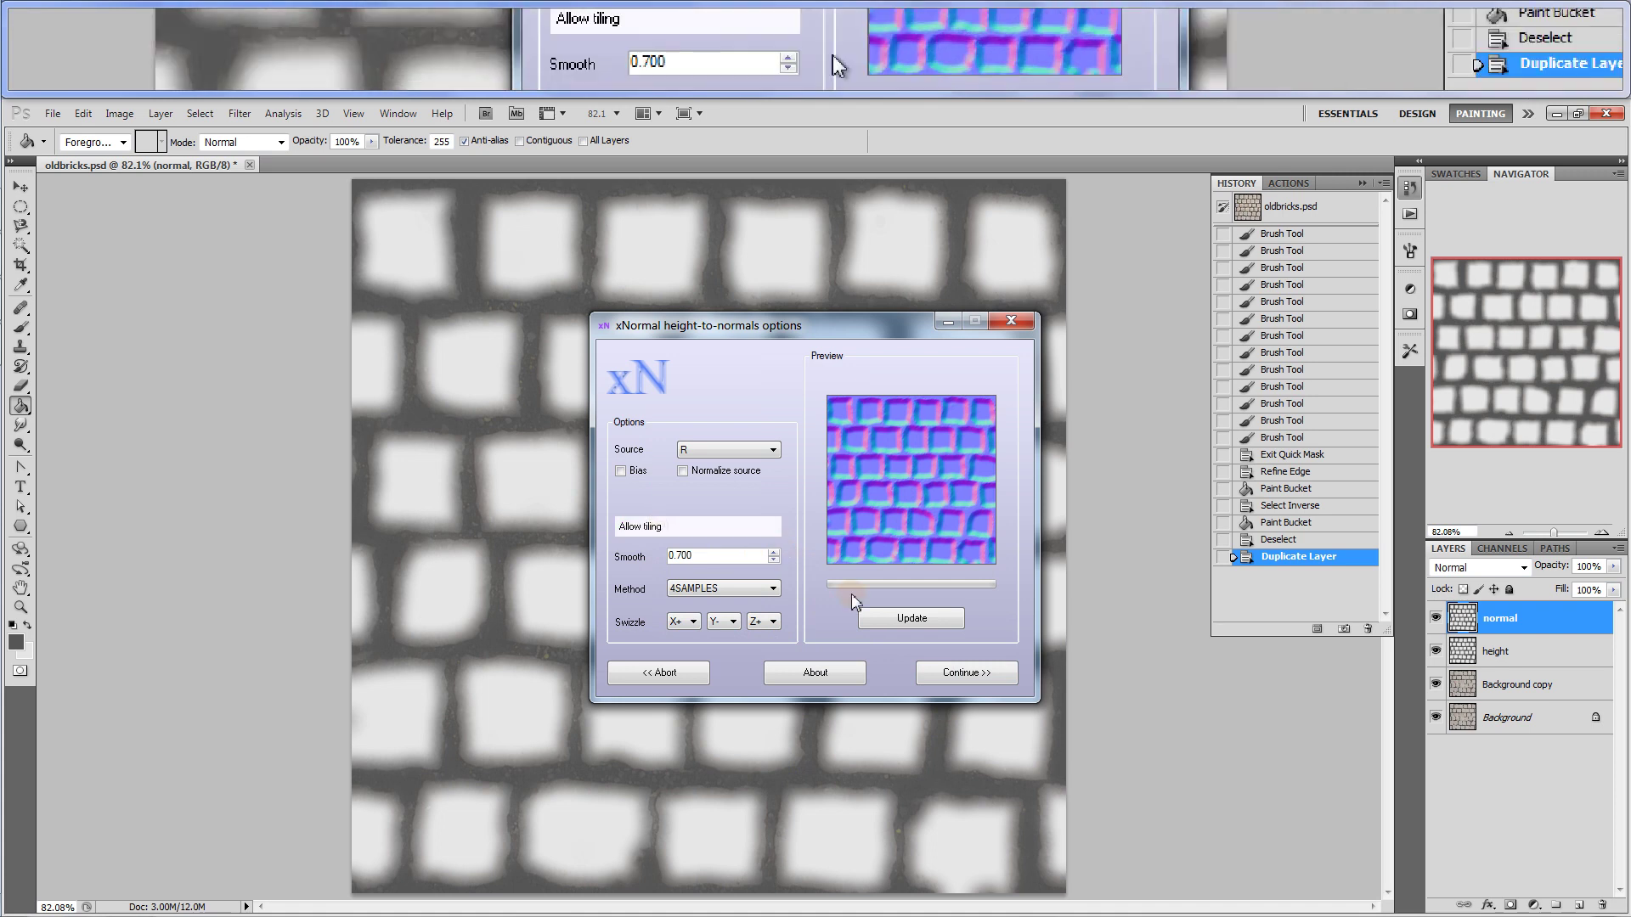
{"action": "left_click", "coordinate": [907, 619]}
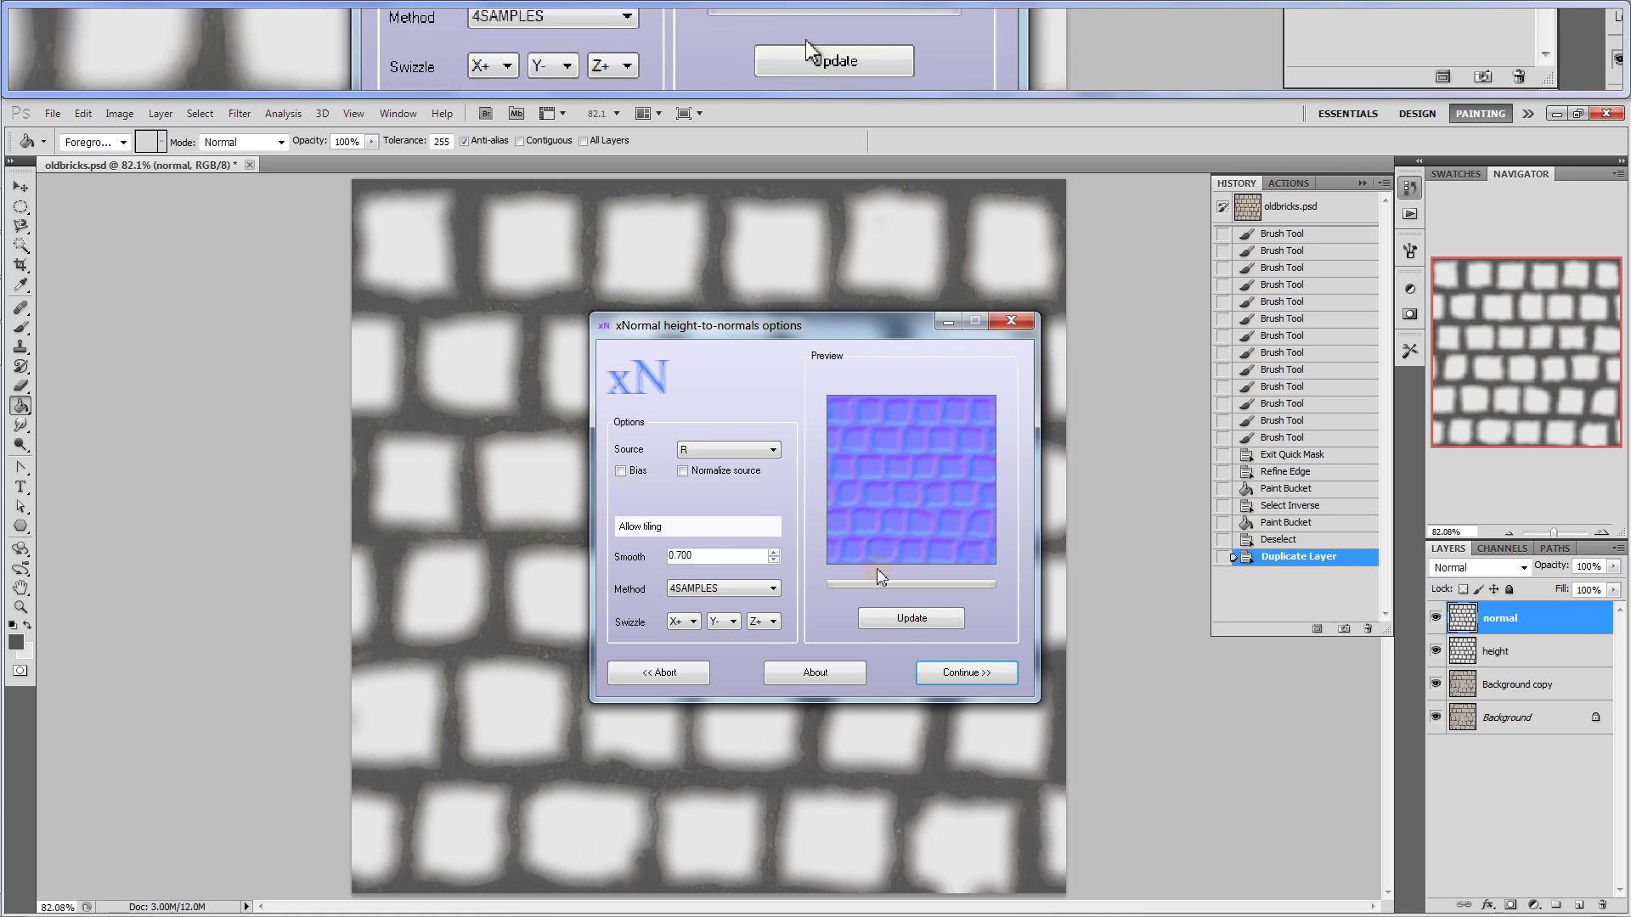
Set Smooth to 0.2, keep the Y- swizzle, update the preview, and generate the normal map
{"action": "left_click", "coordinate": [690, 556]}
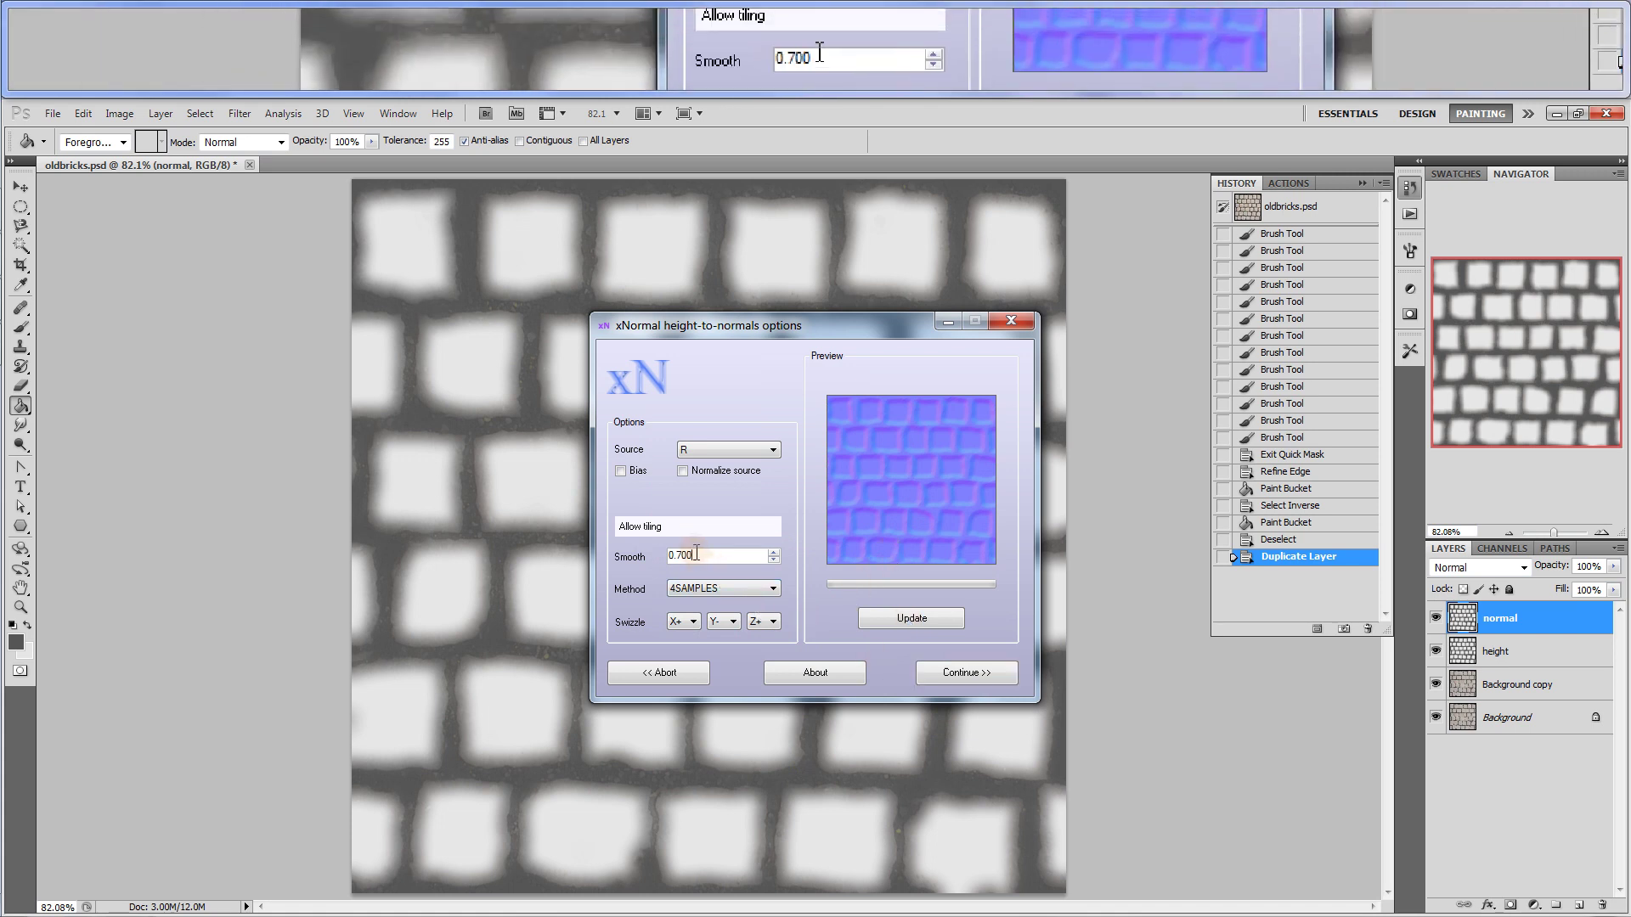
{"action": "left_click_drag", "start_coordinate": [690, 556], "coordinate": [682, 557]}
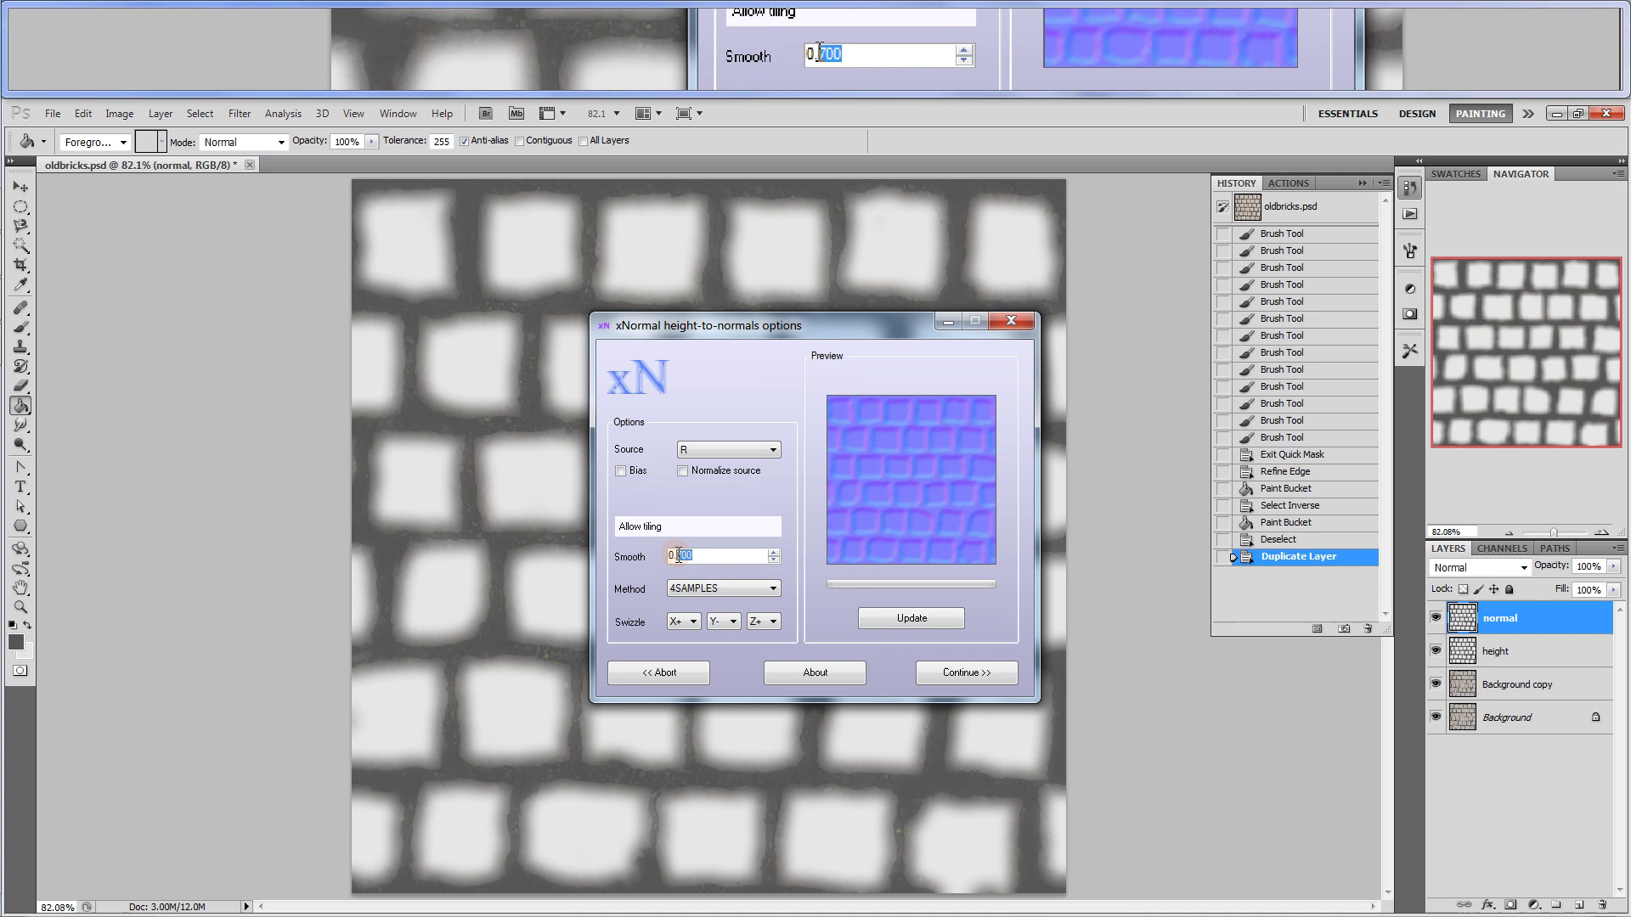
{"action": "type", "text": "2"}
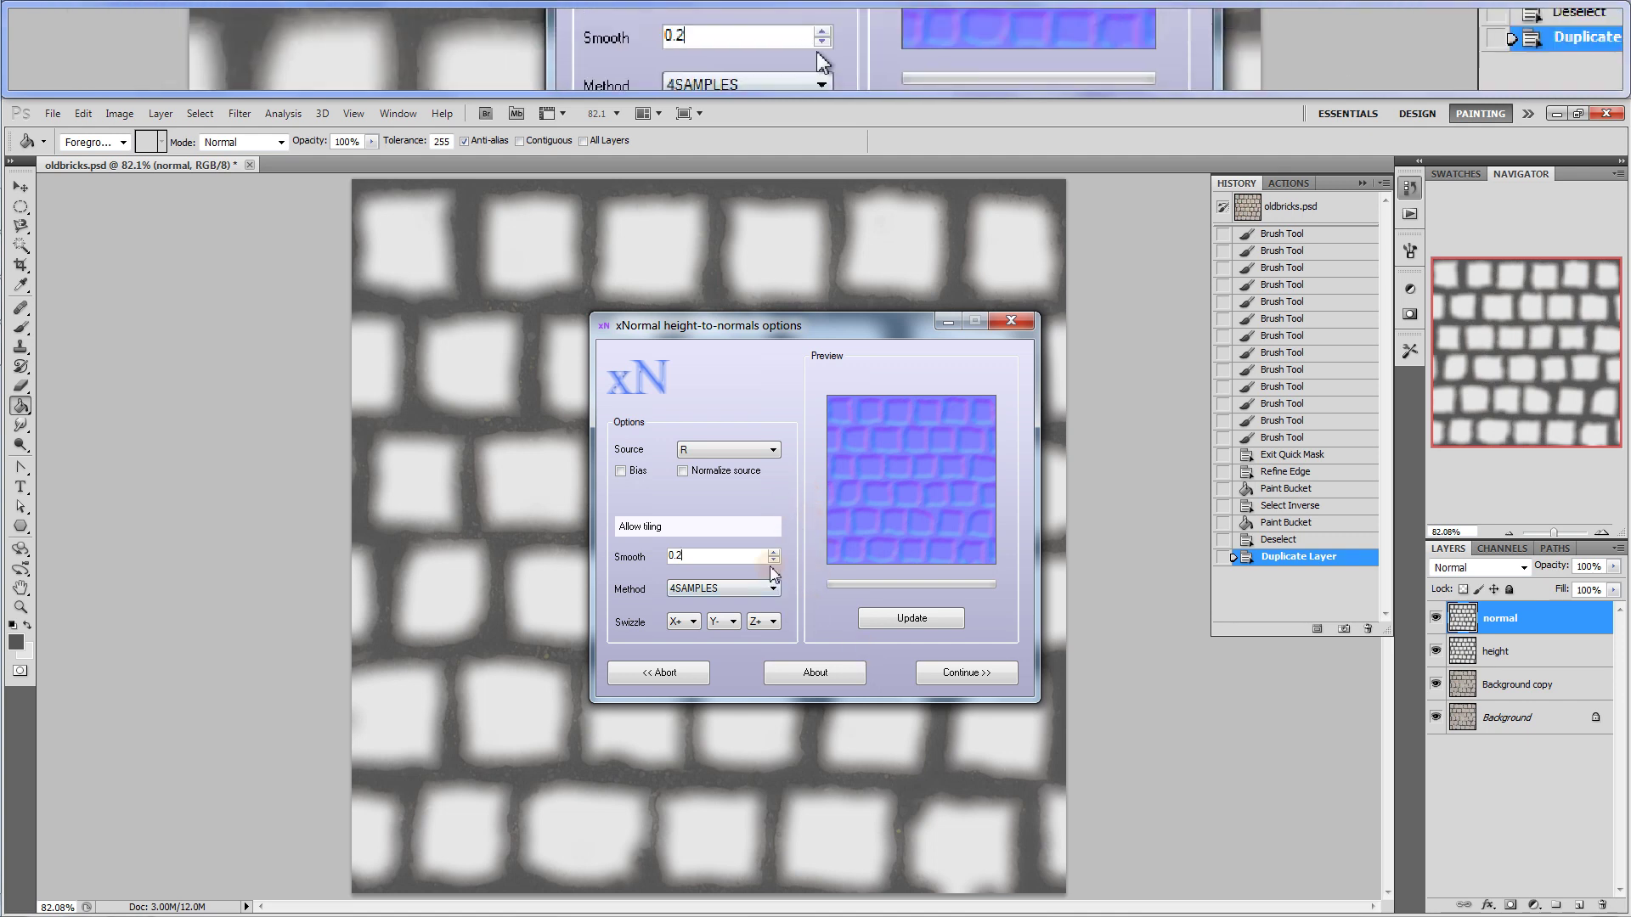
{"action": "left_click", "coordinate": [736, 621]}
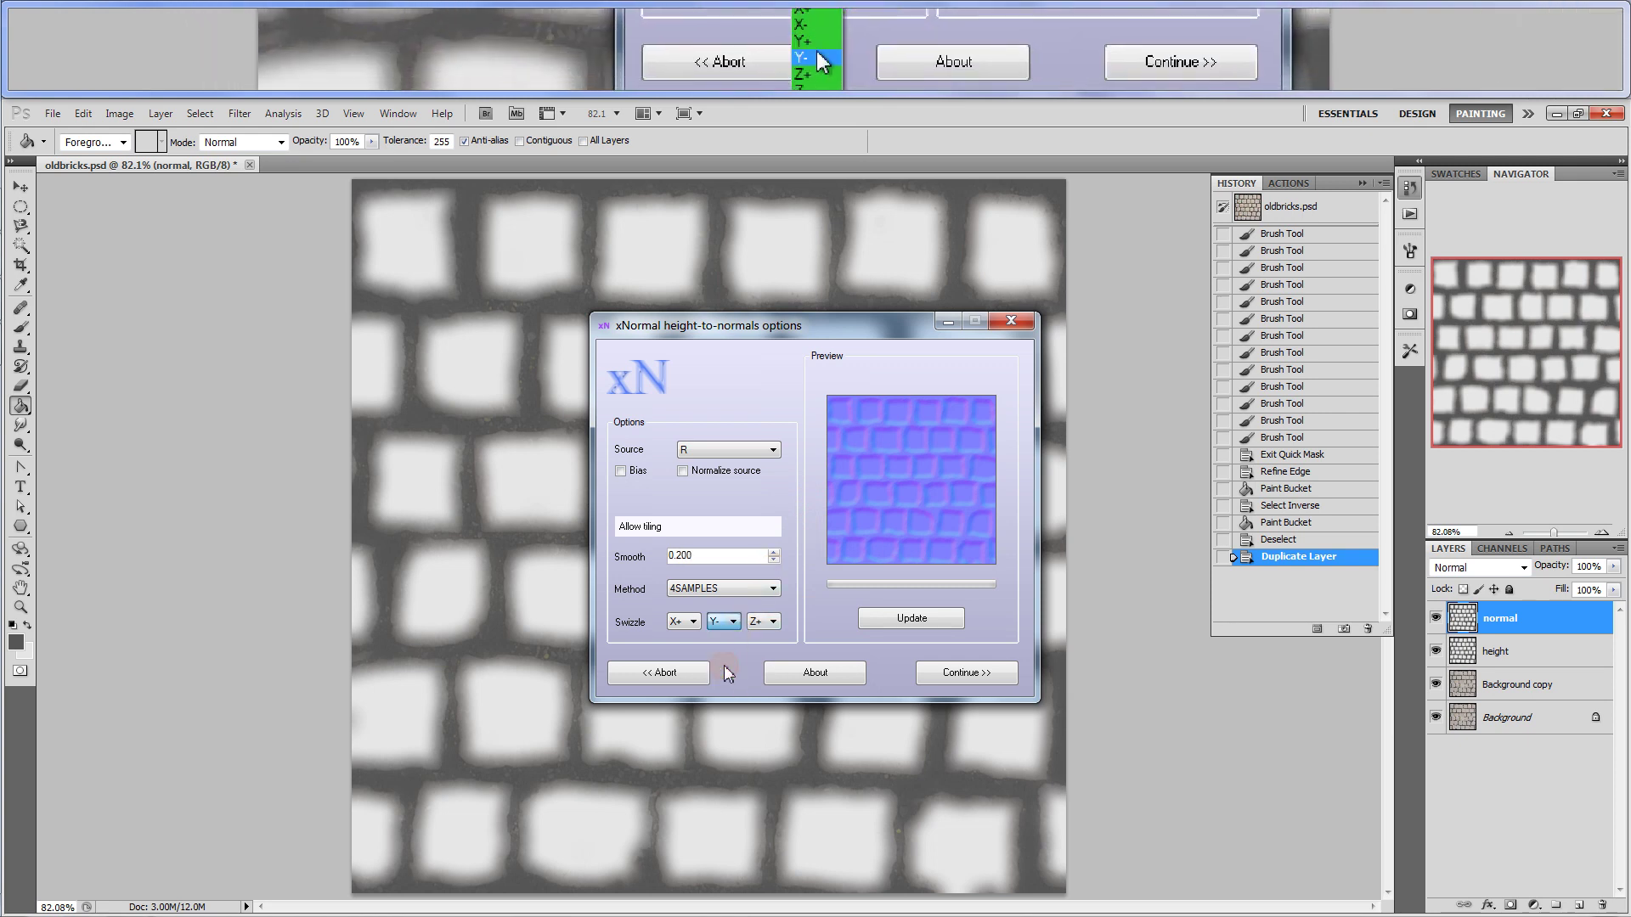
{"action": "left_click", "coordinate": [898, 616]}
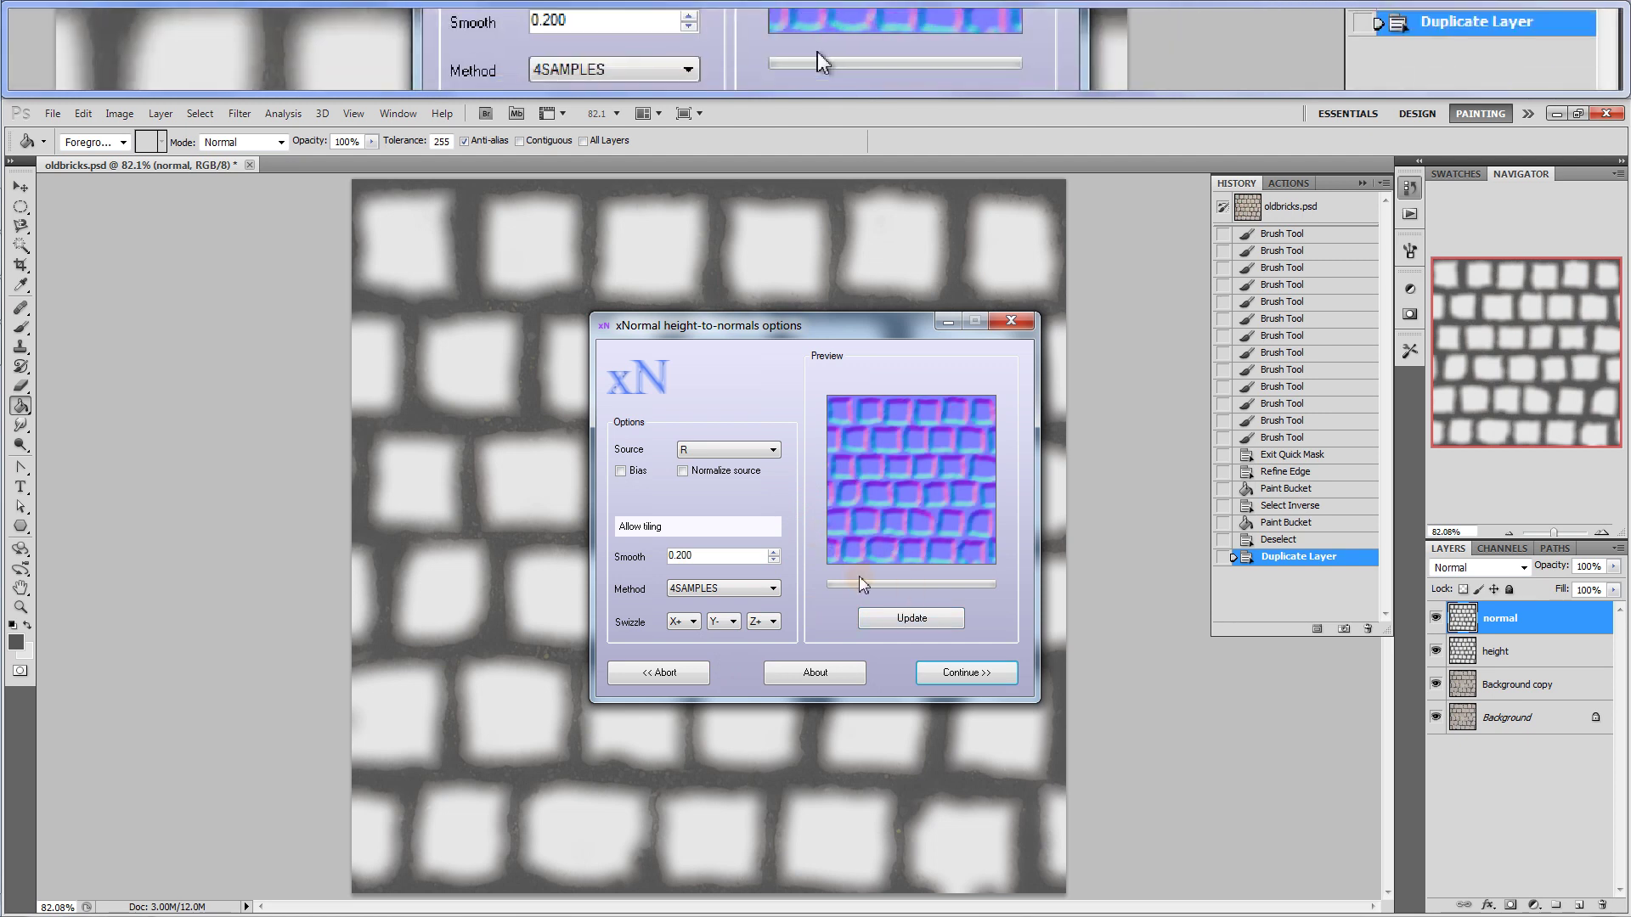
{"action": "left_click", "coordinate": [968, 670]}
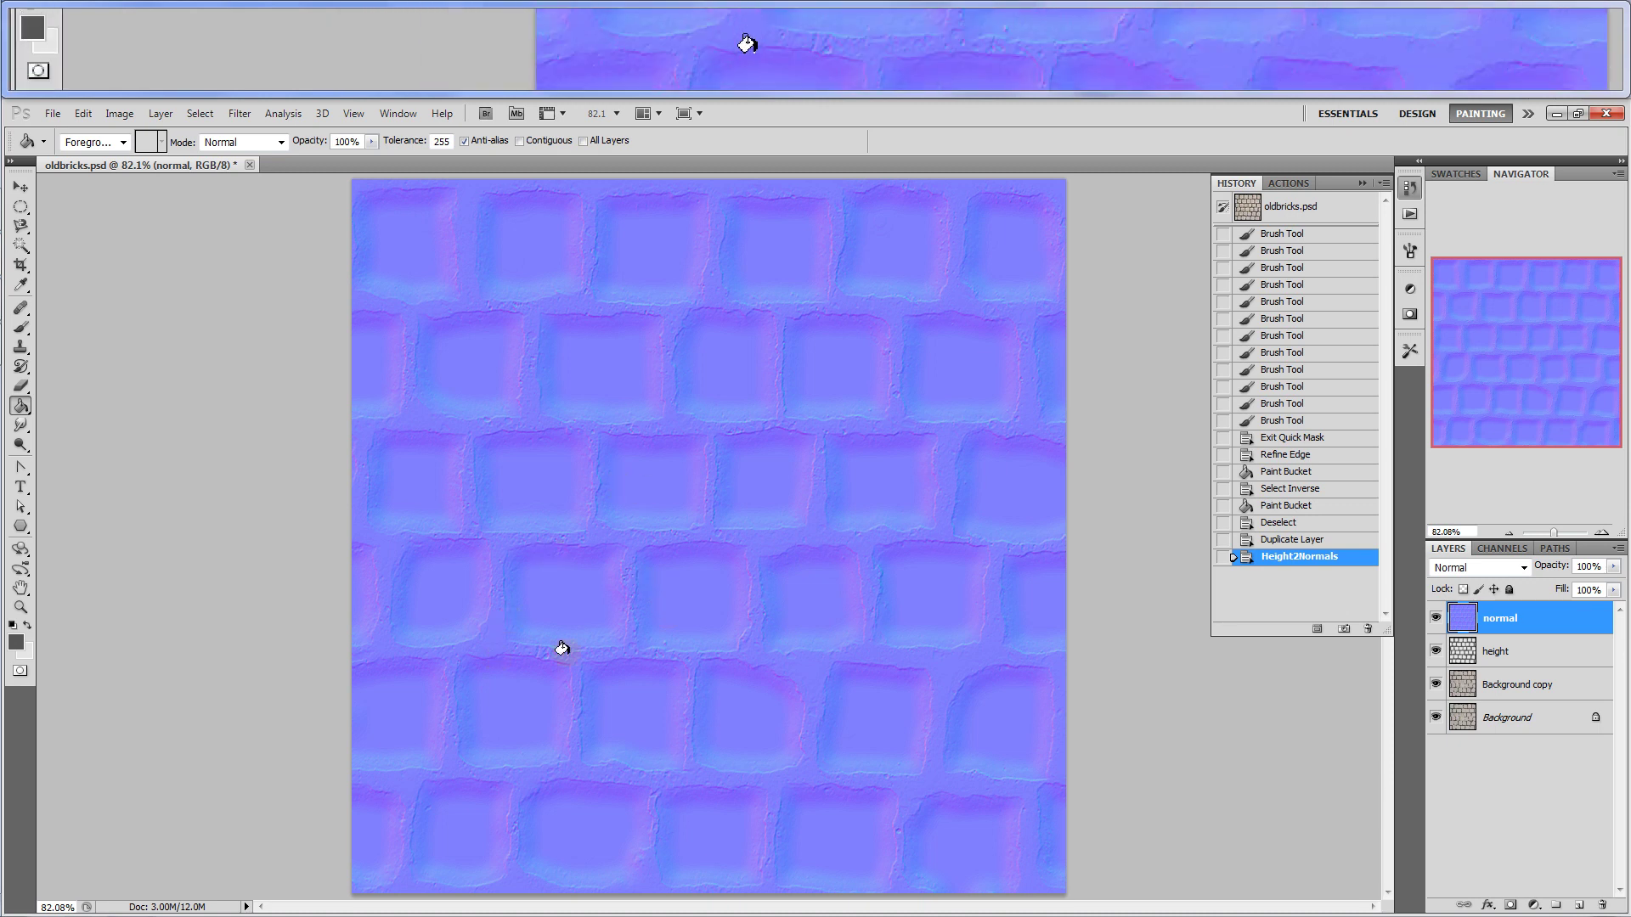
Select the Background copy layer and hide the normal and height layers so only the brick photo shows
{"action": "left_click", "coordinate": [1518, 688]}
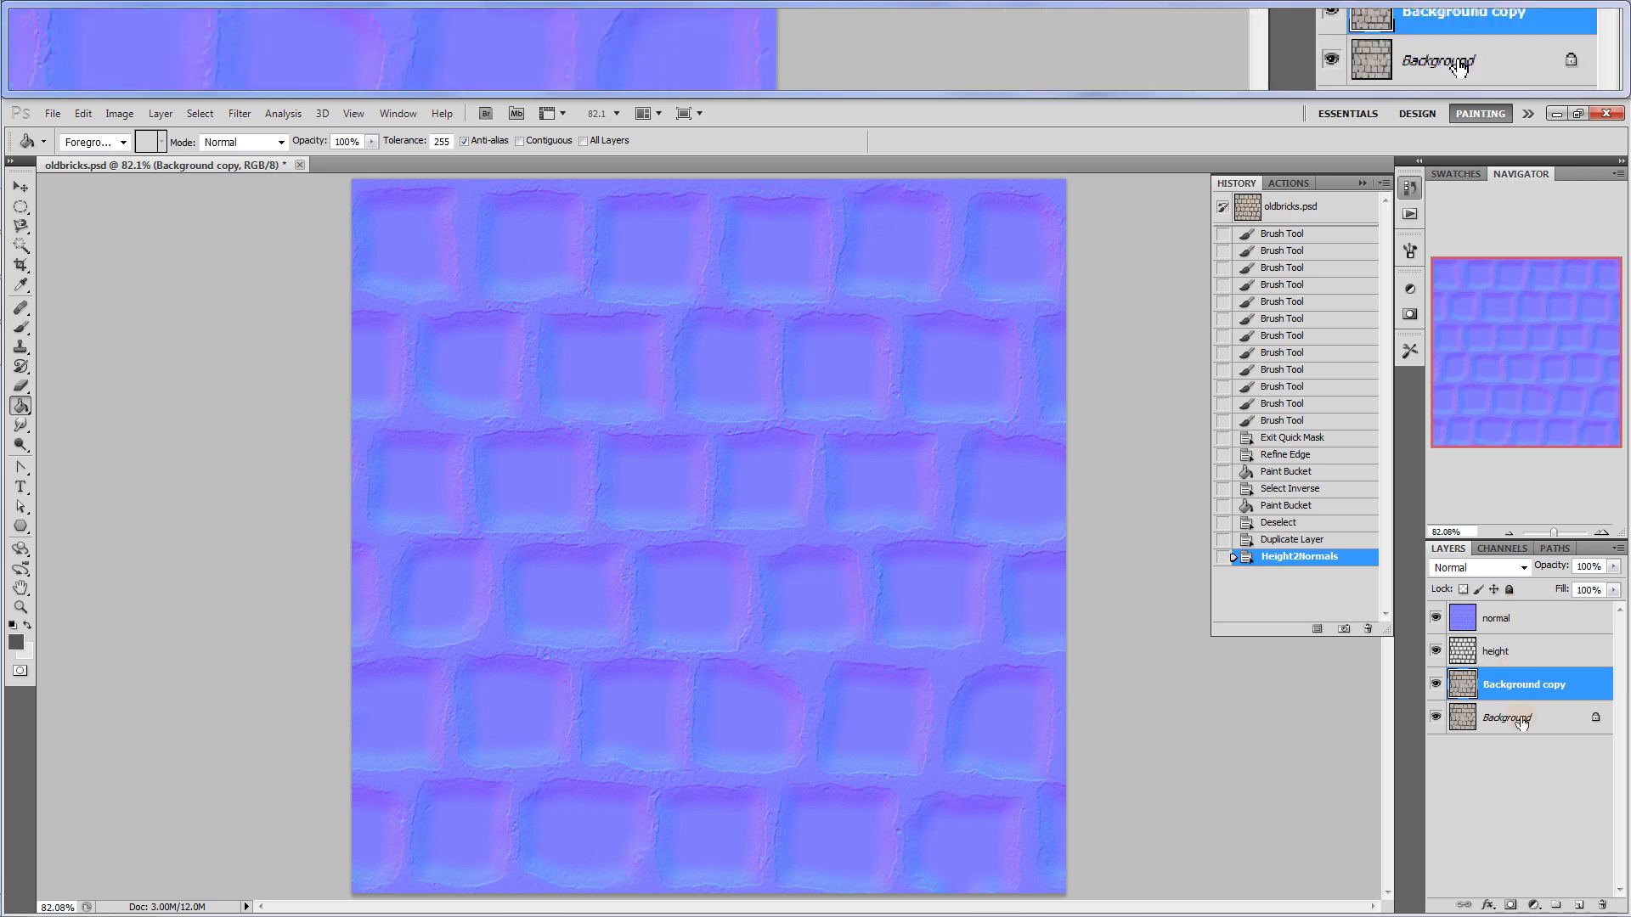
{"action": "left_click", "coordinate": [1435, 618]}
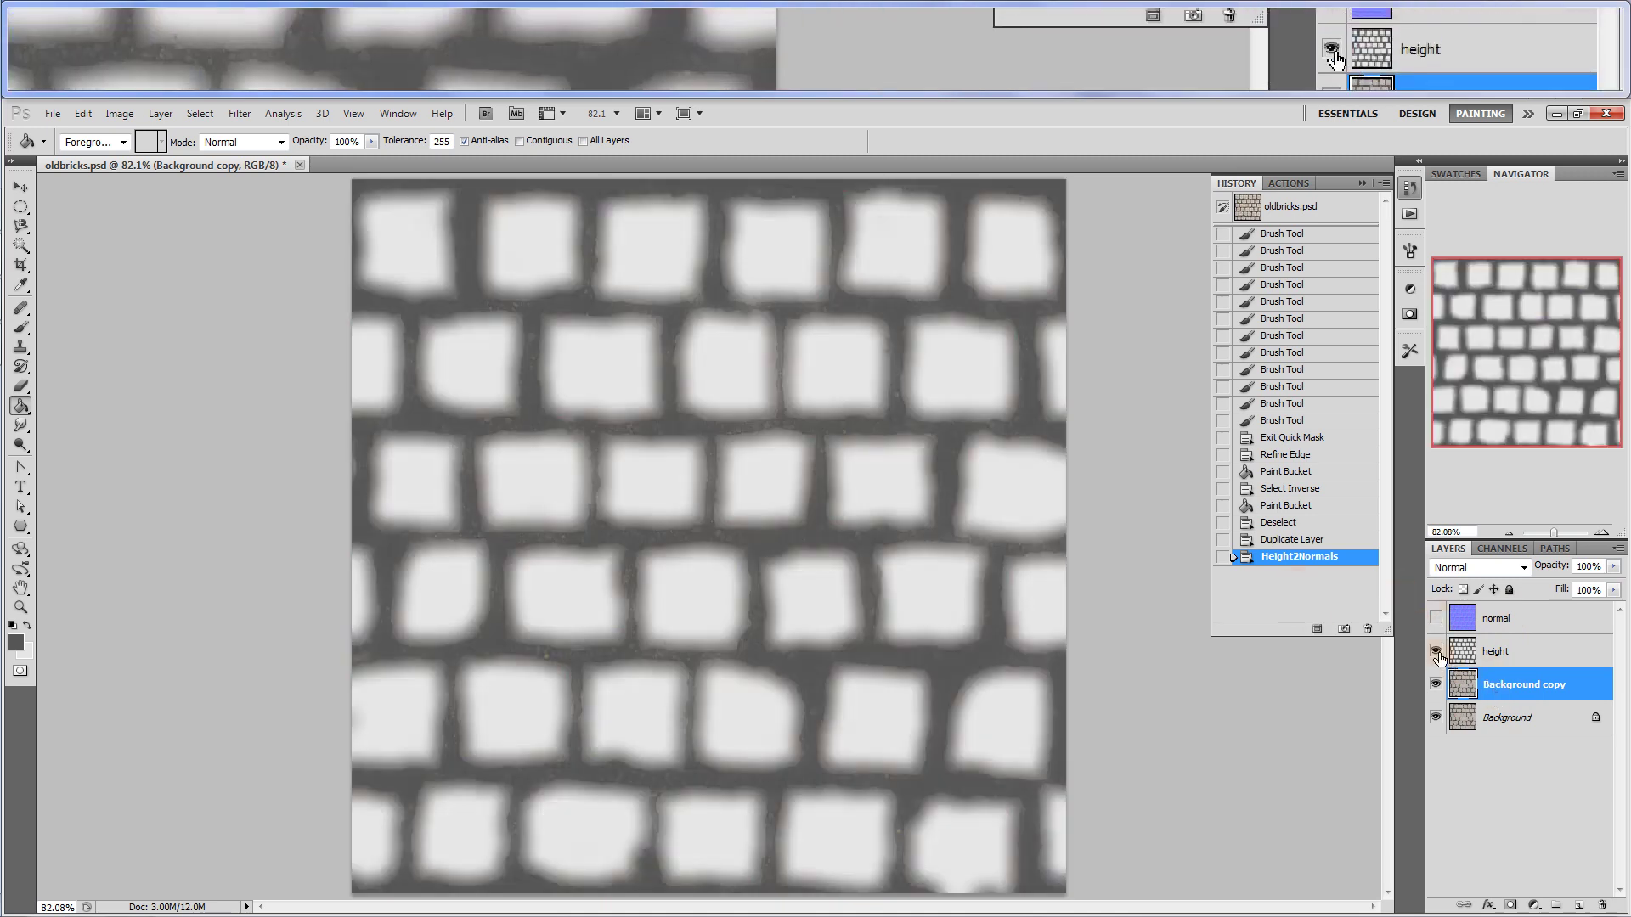
{"action": "left_click", "coordinate": [1436, 651]}
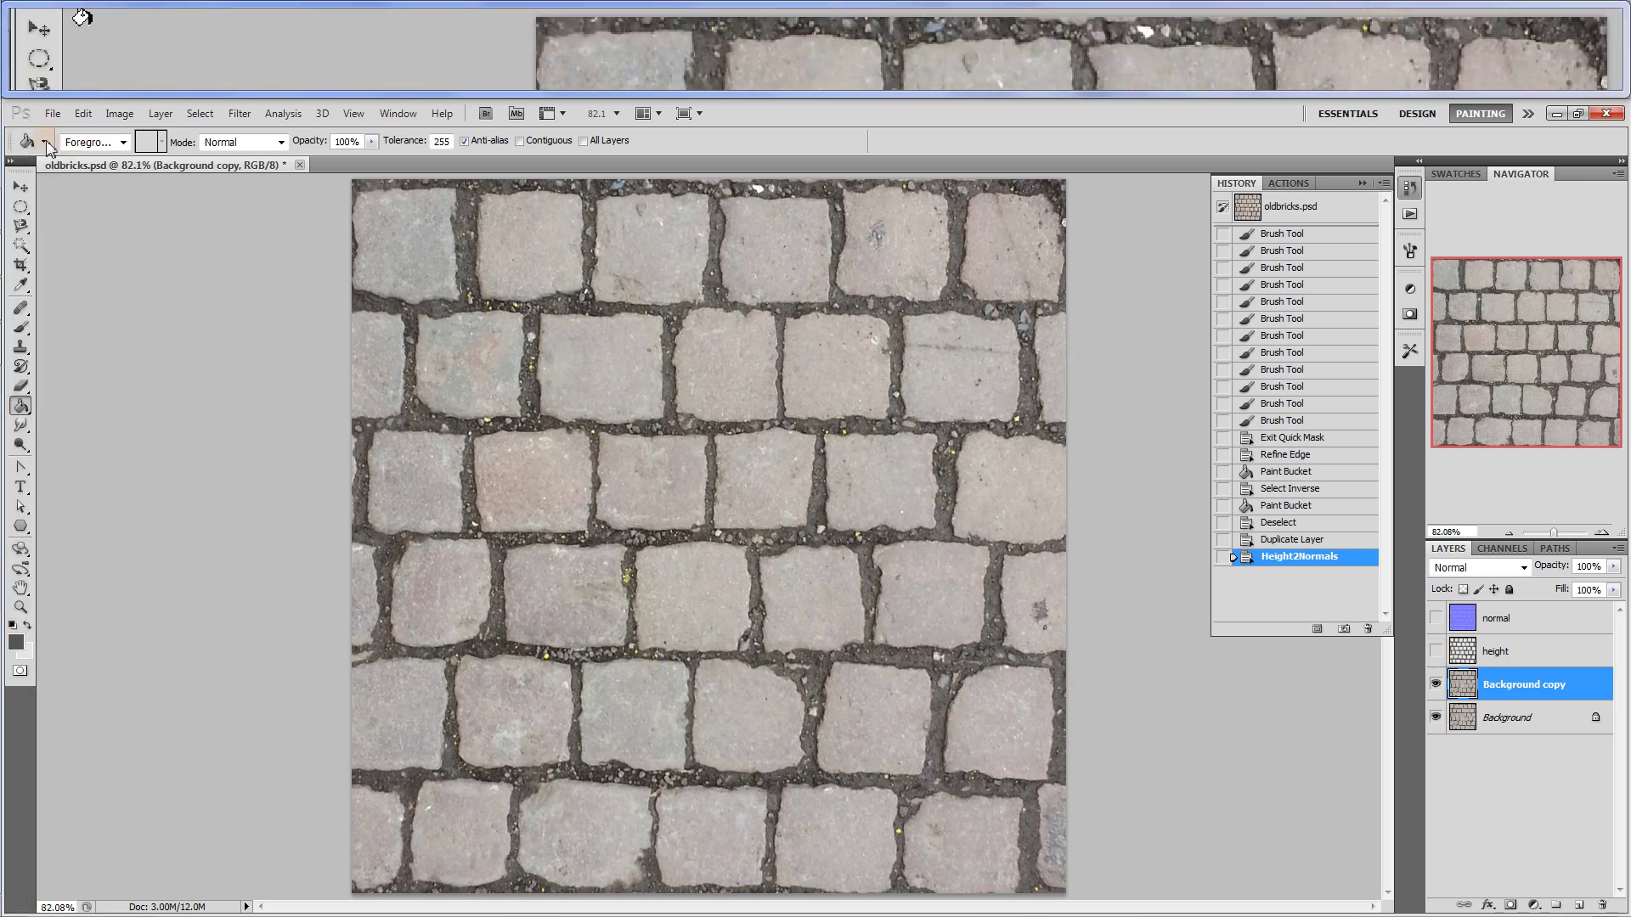
Save the visible brick texture as a non-interlaced PNG copy named oldbricks.png in hearthbrixcobls, replacing the existing file
{"action": "left_click", "coordinate": [47, 115]}
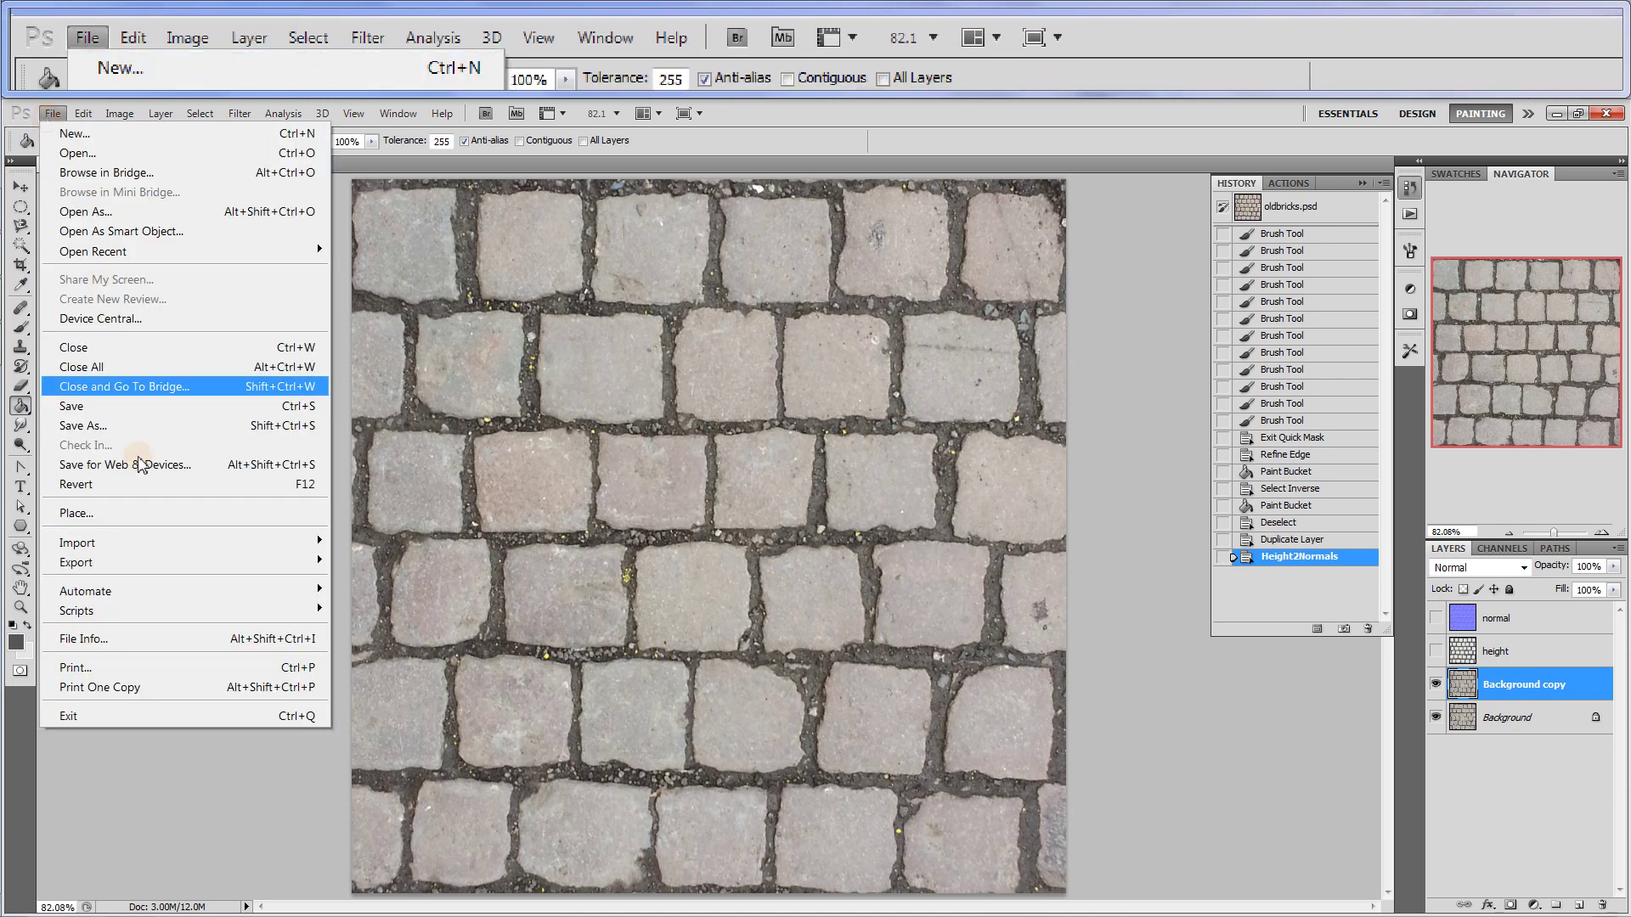
{"action": "left_click", "coordinate": [97, 426]}
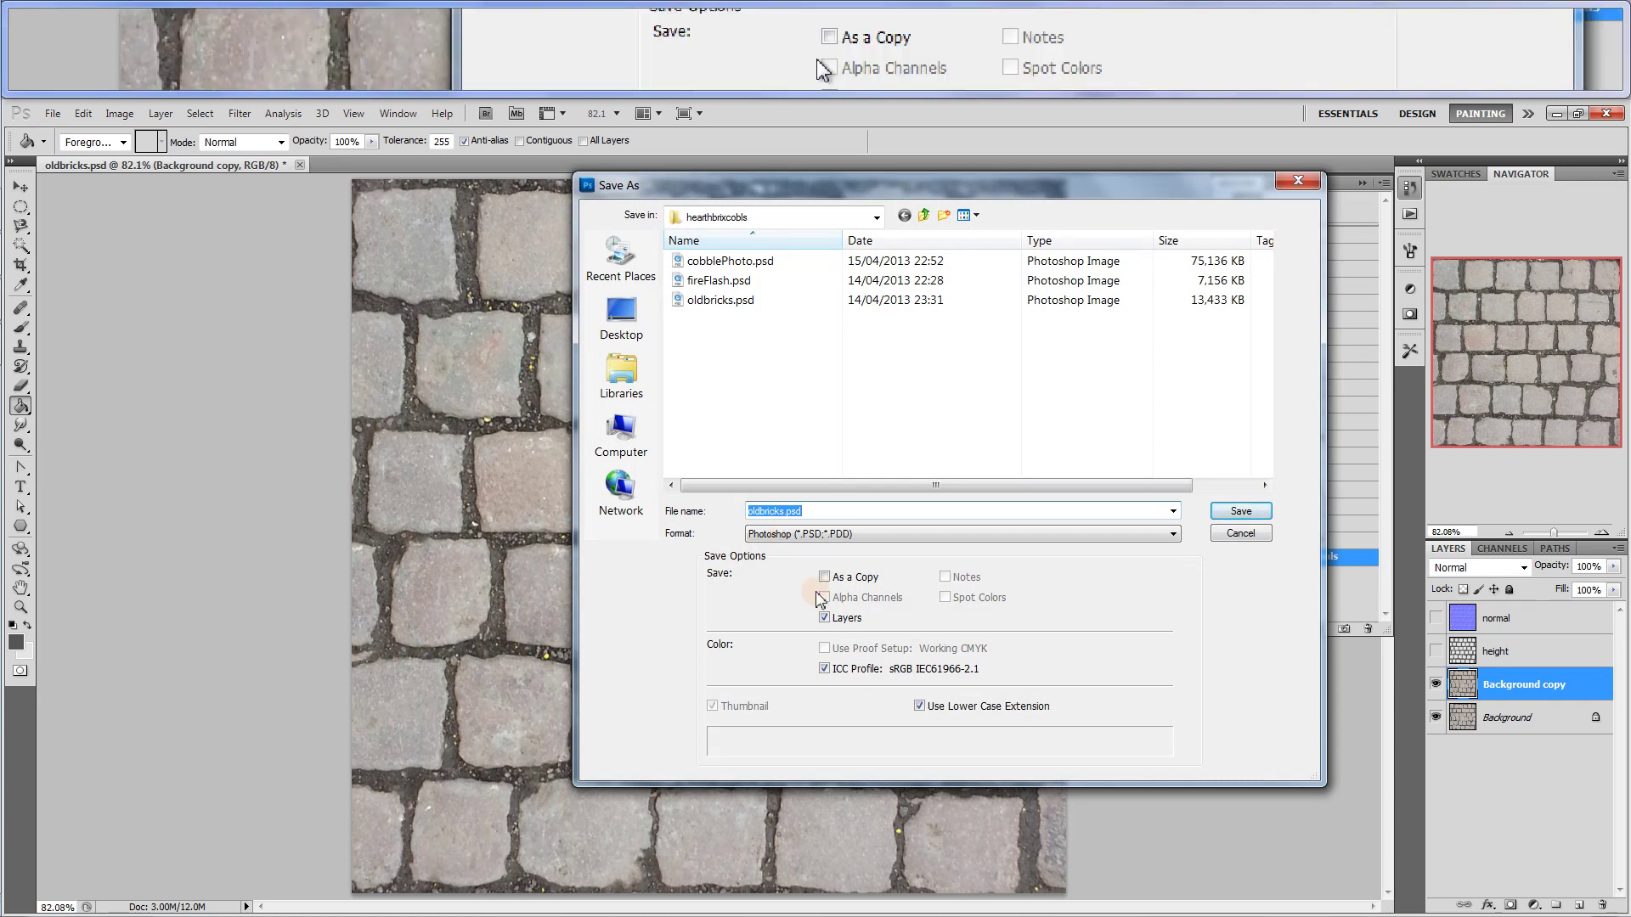
{"action": "left_click", "coordinate": [814, 541]}
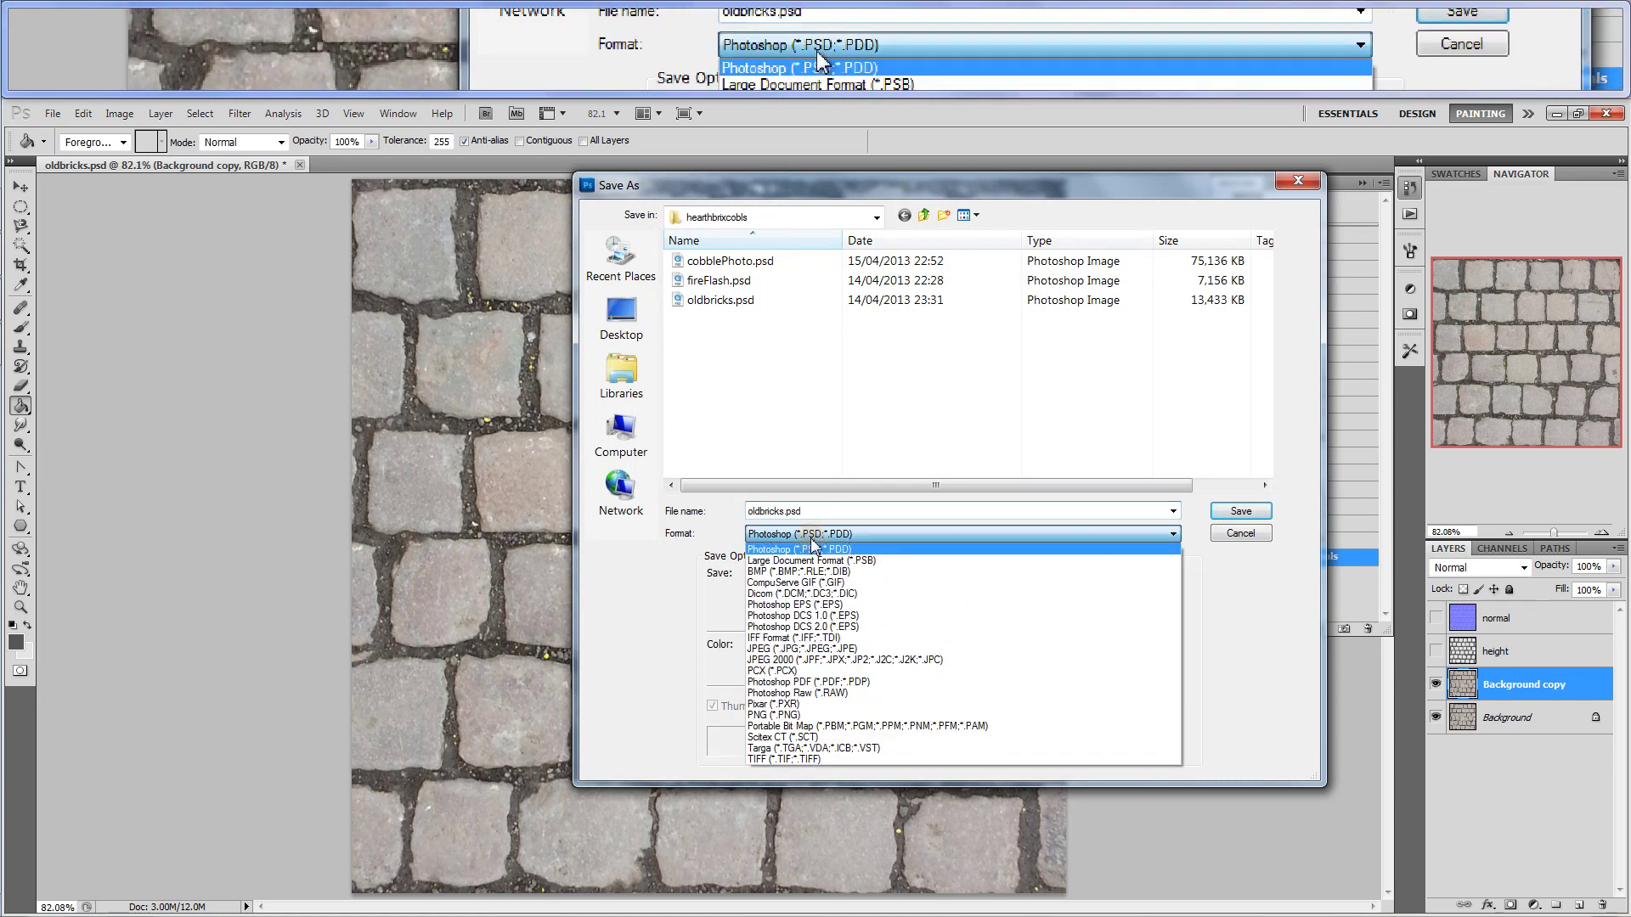
{"action": "left_click", "coordinate": [785, 716]}
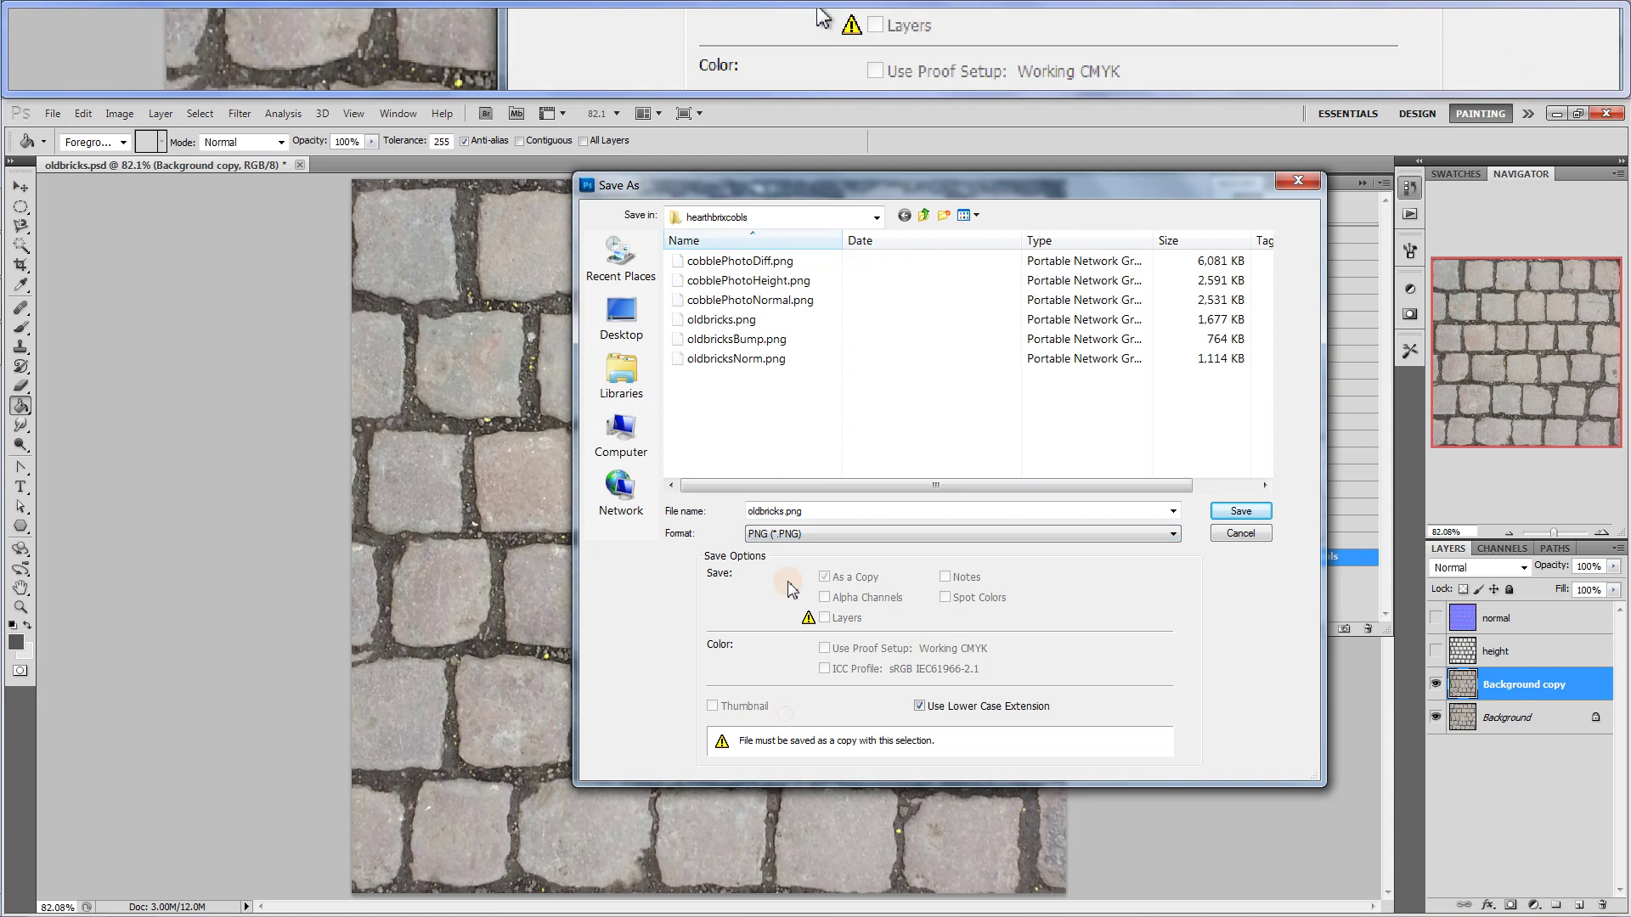
{"action": "left_click", "coordinate": [713, 320]}
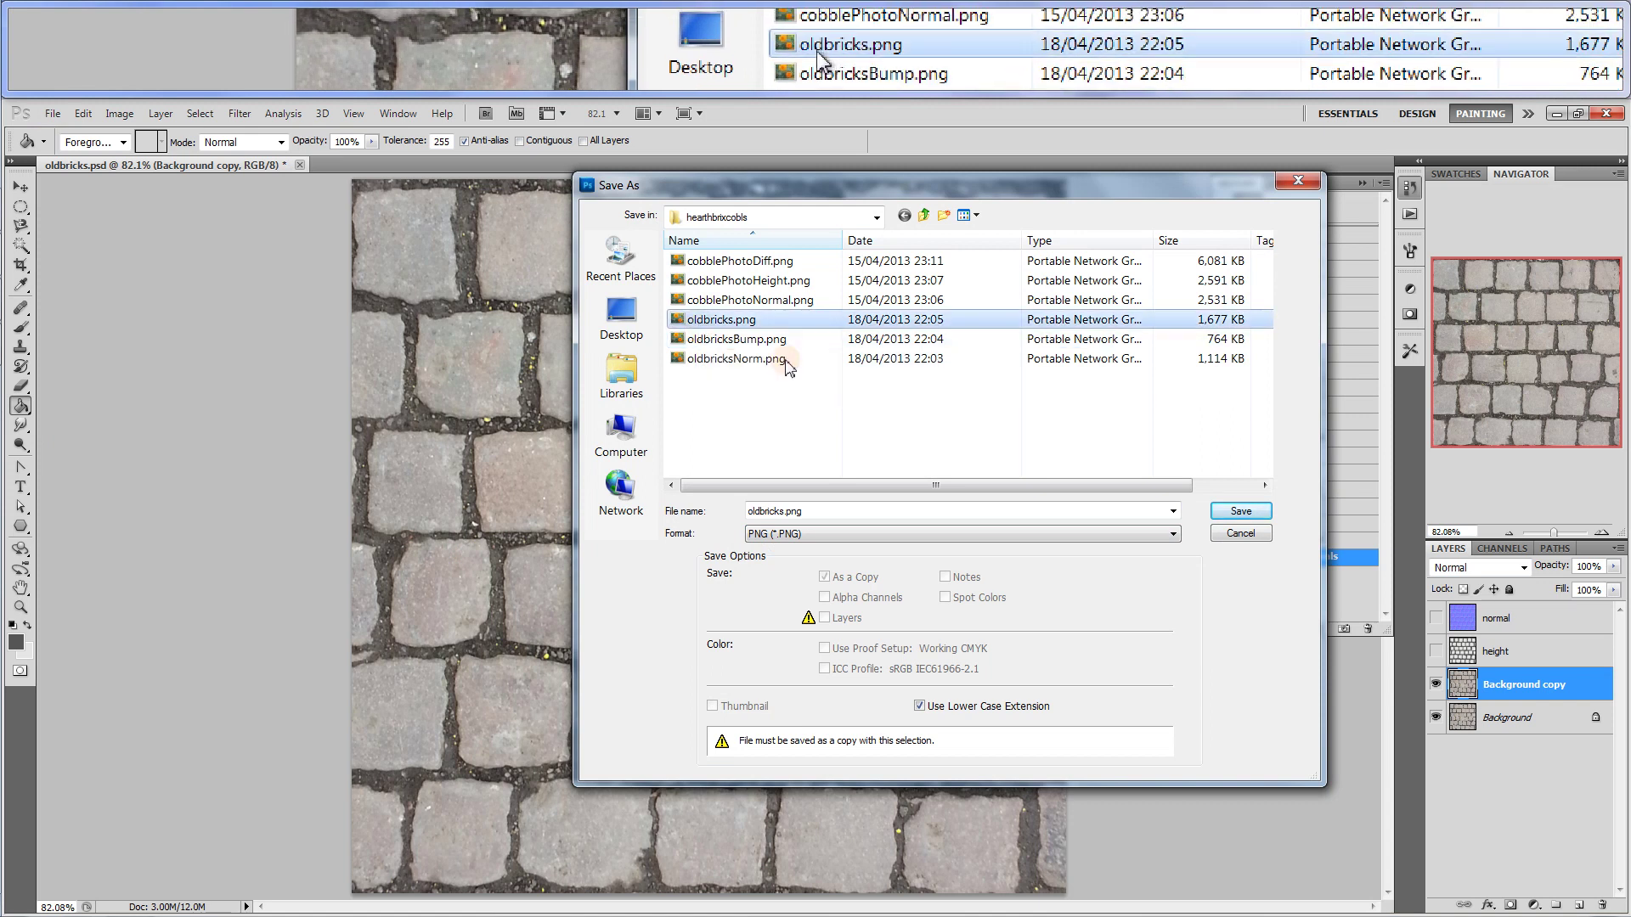
{"action": "left_click", "coordinate": [1239, 512]}
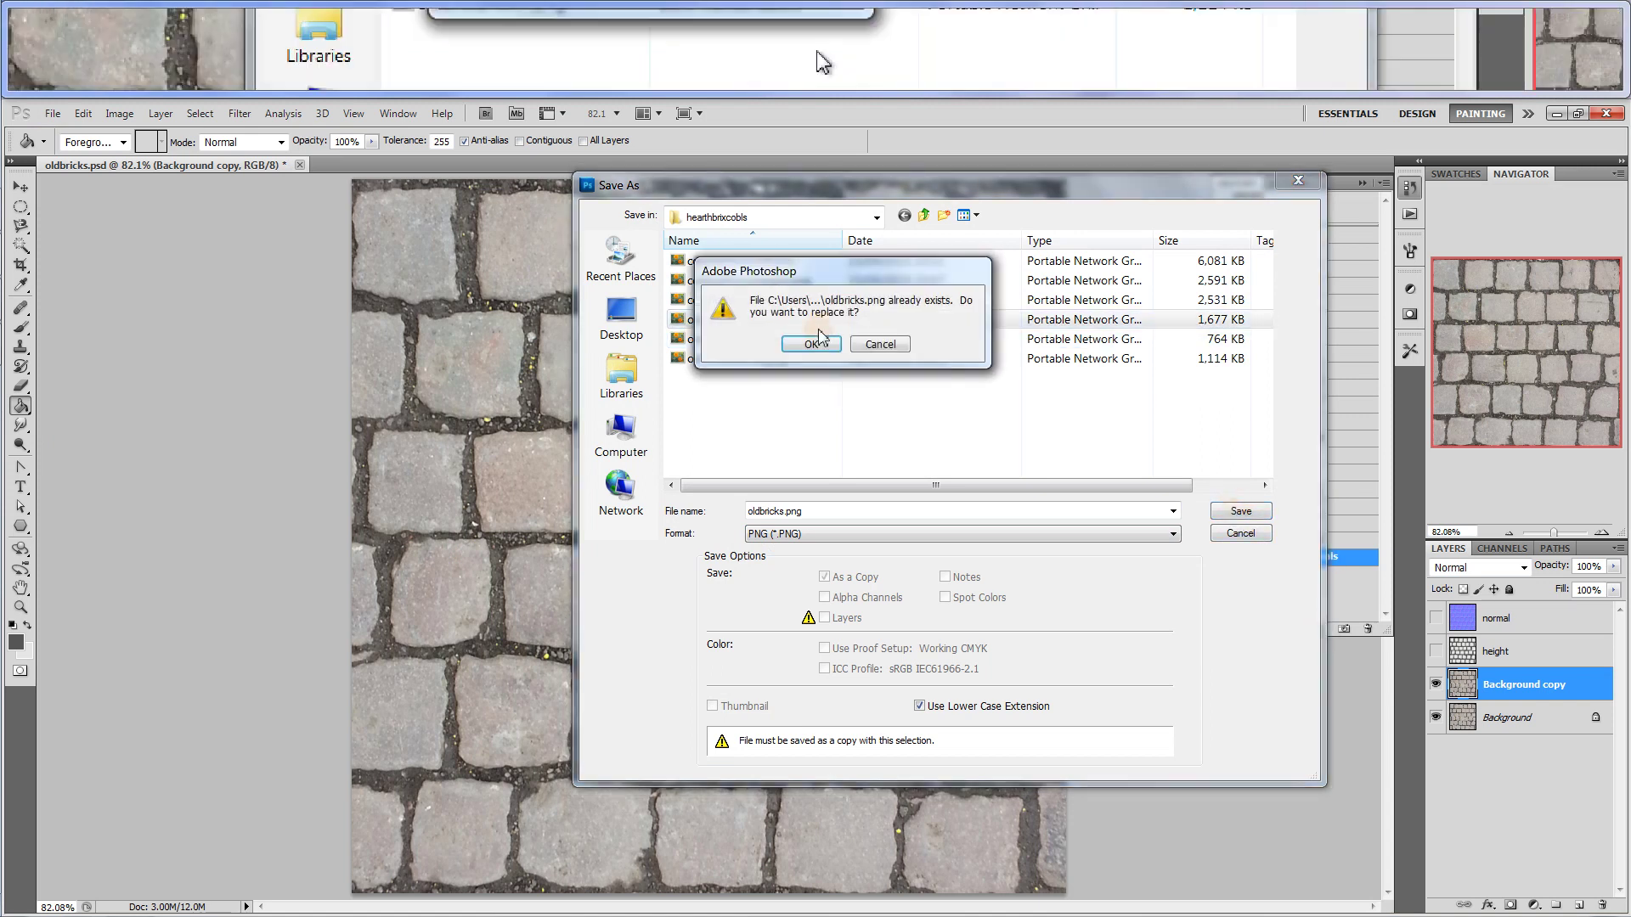
{"action": "left_click", "coordinate": [810, 344]}
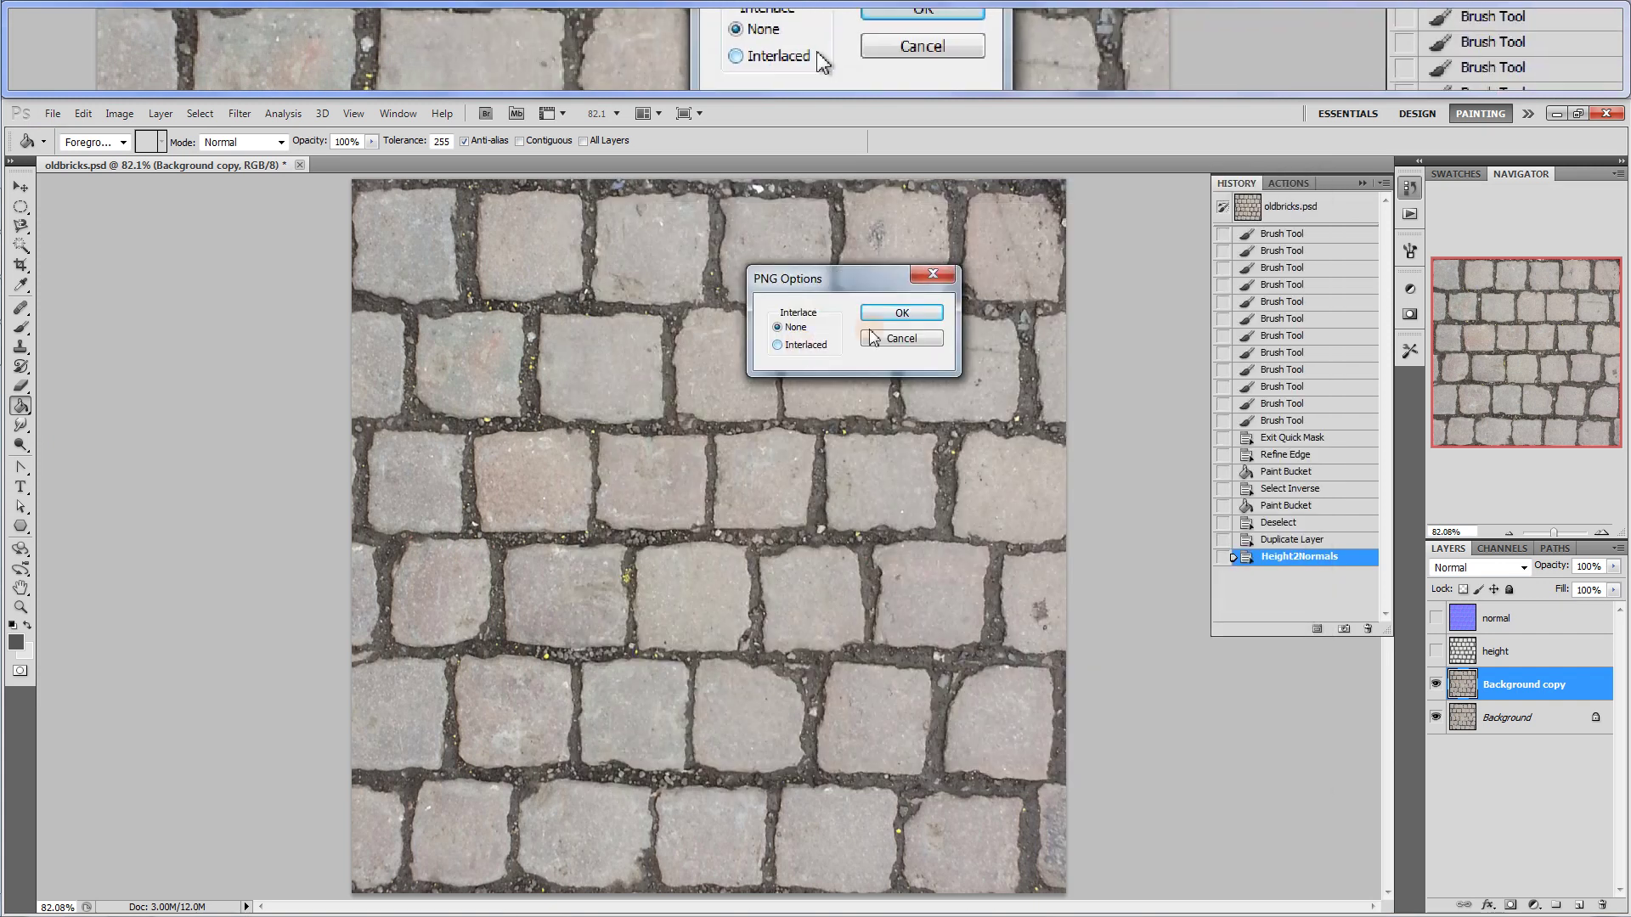
{"action": "left_click", "coordinate": [896, 312]}
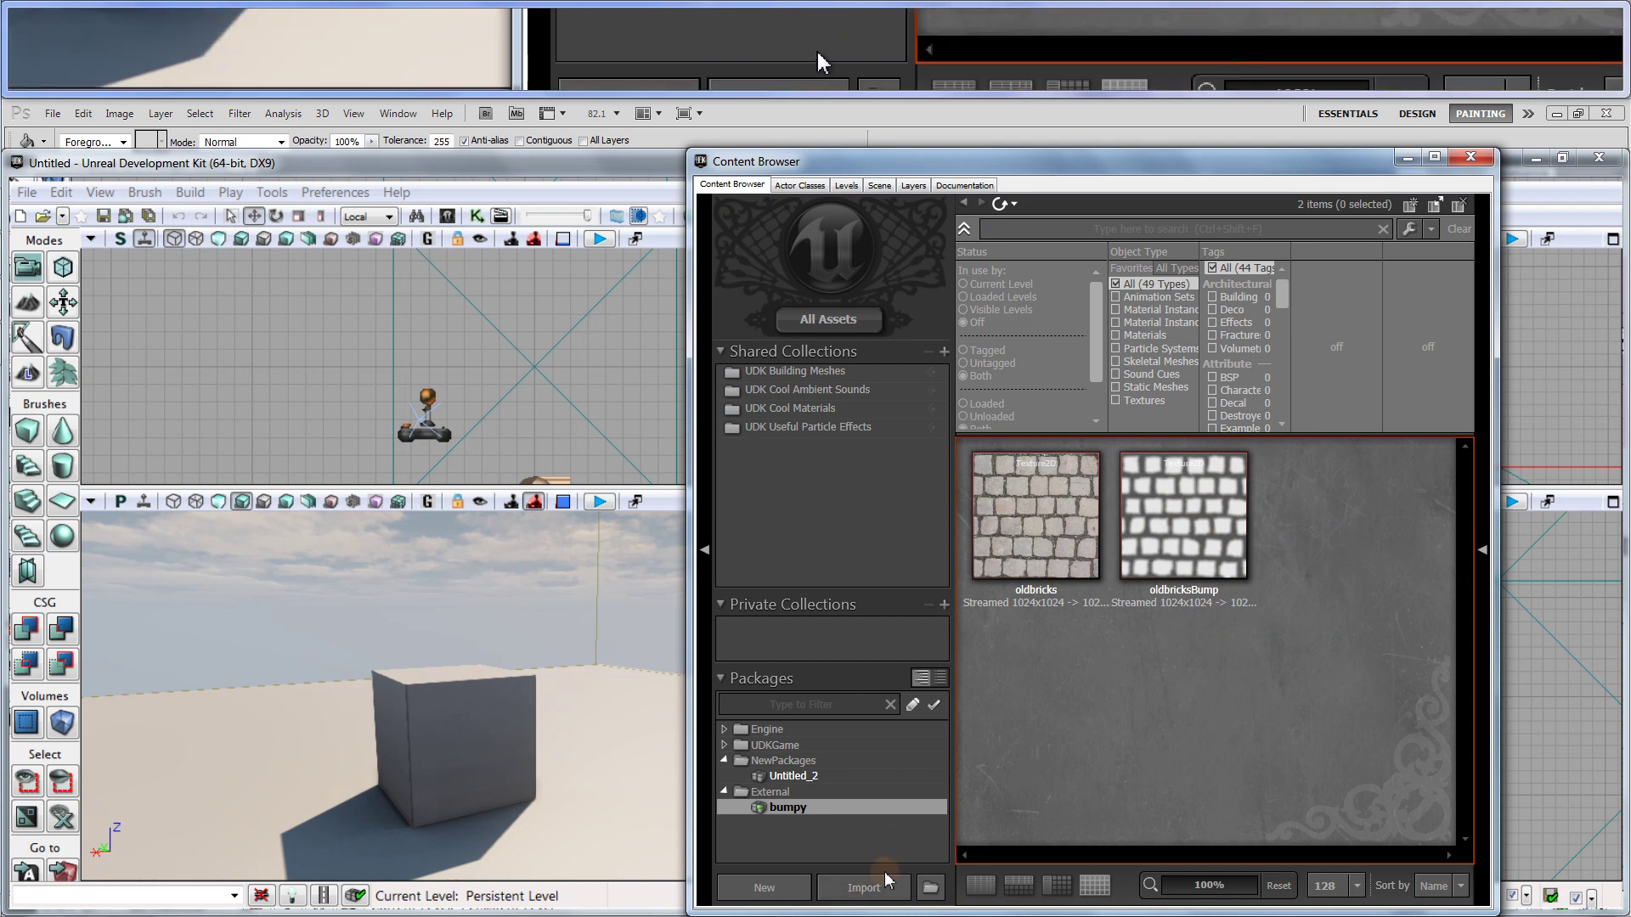
In the Unreal Development Kit, import oldbricksNorm.tga into the bumpy package with the TC_Normalmap compression setting
{"action": "left_click", "coordinate": [856, 889]}
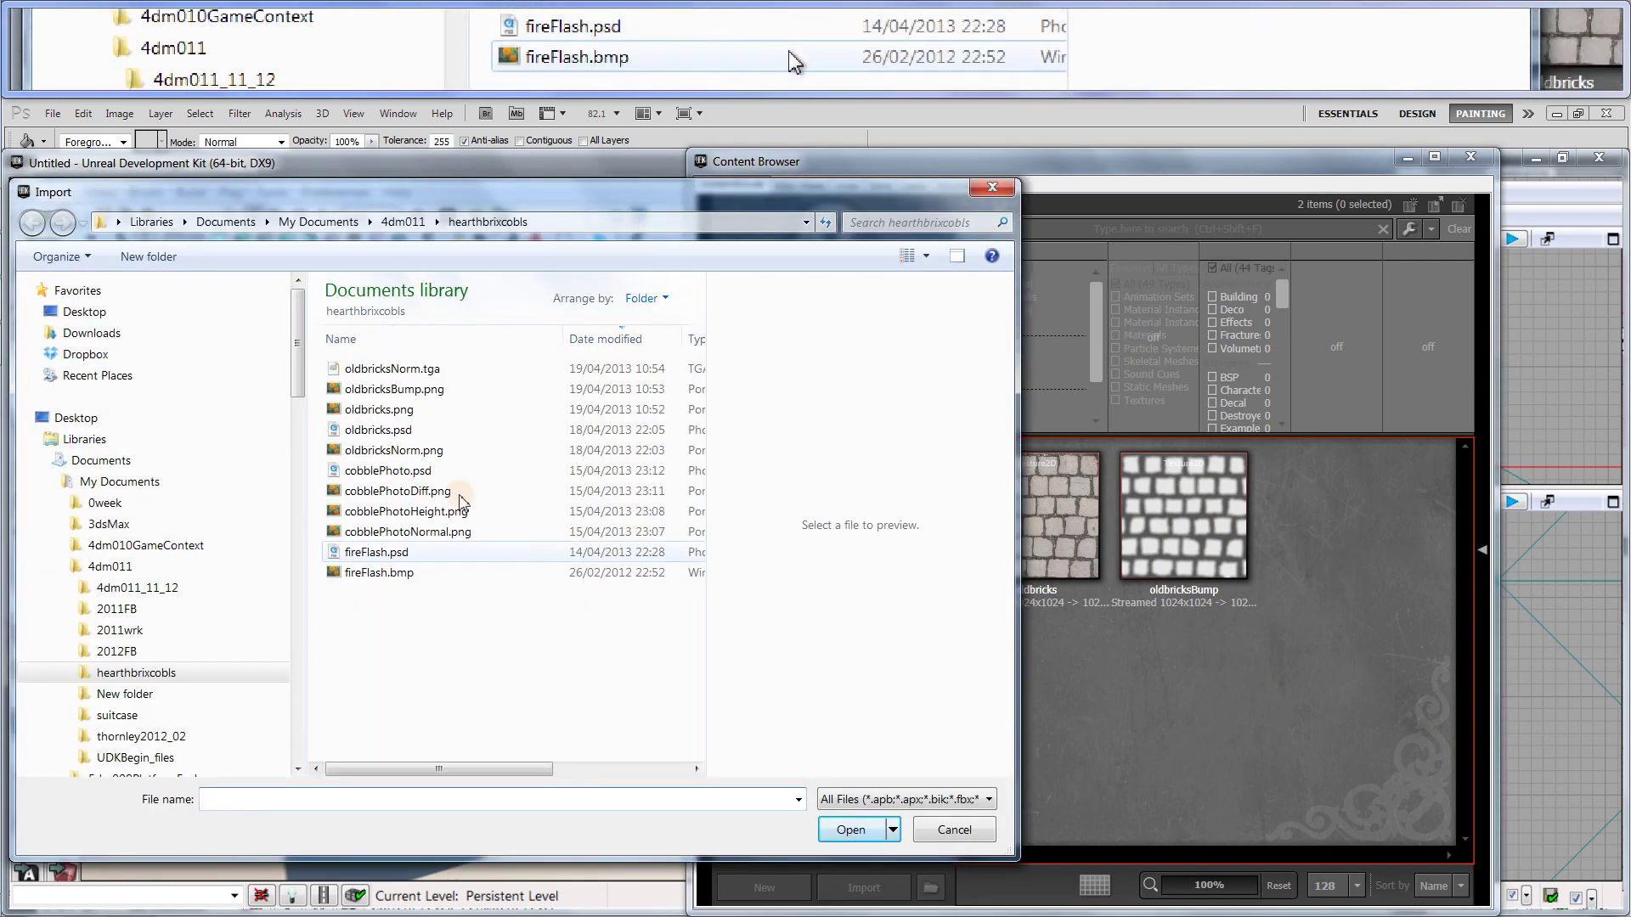
{"action": "left_click", "coordinate": [369, 369]}
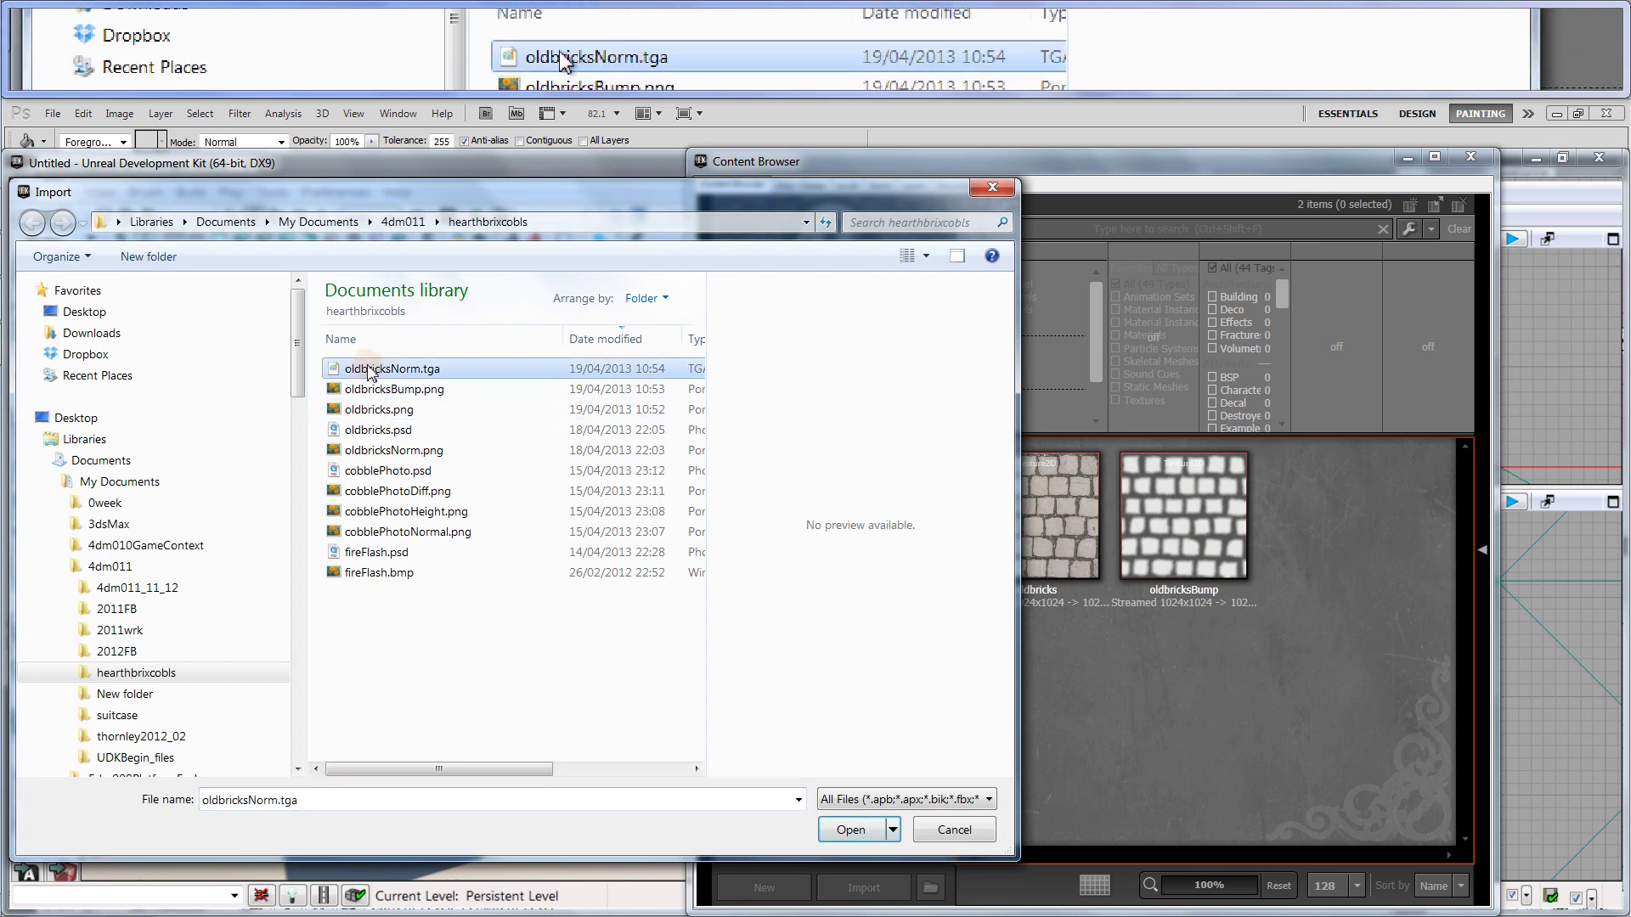
{"action": "left_click", "coordinate": [850, 830]}
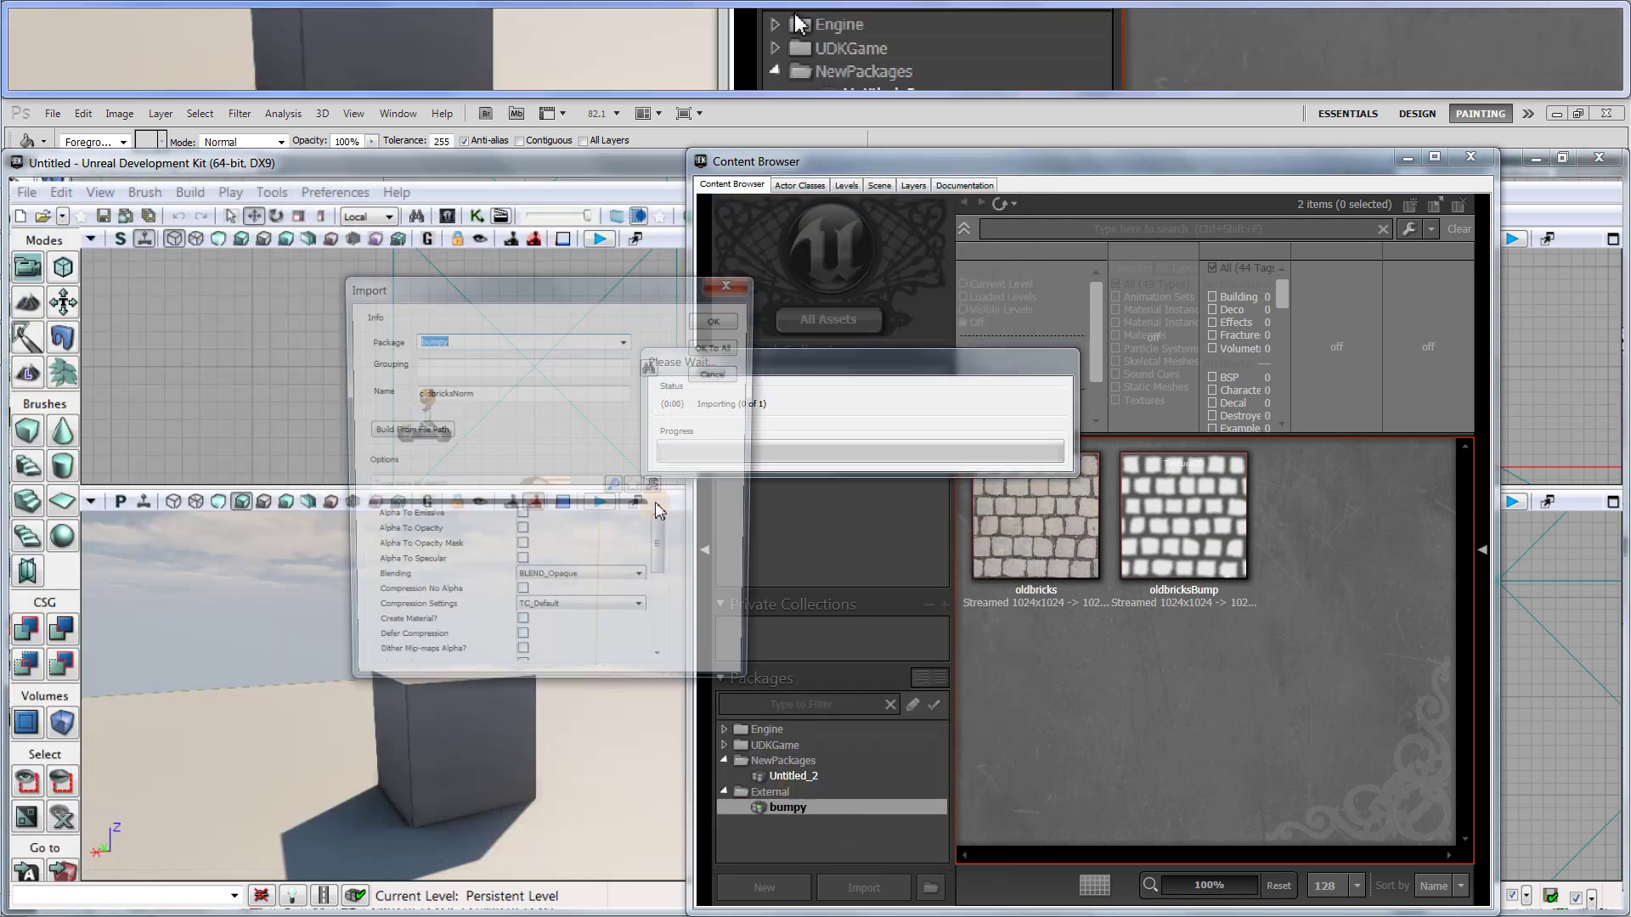
{"action": "left_click", "coordinate": [563, 615]}
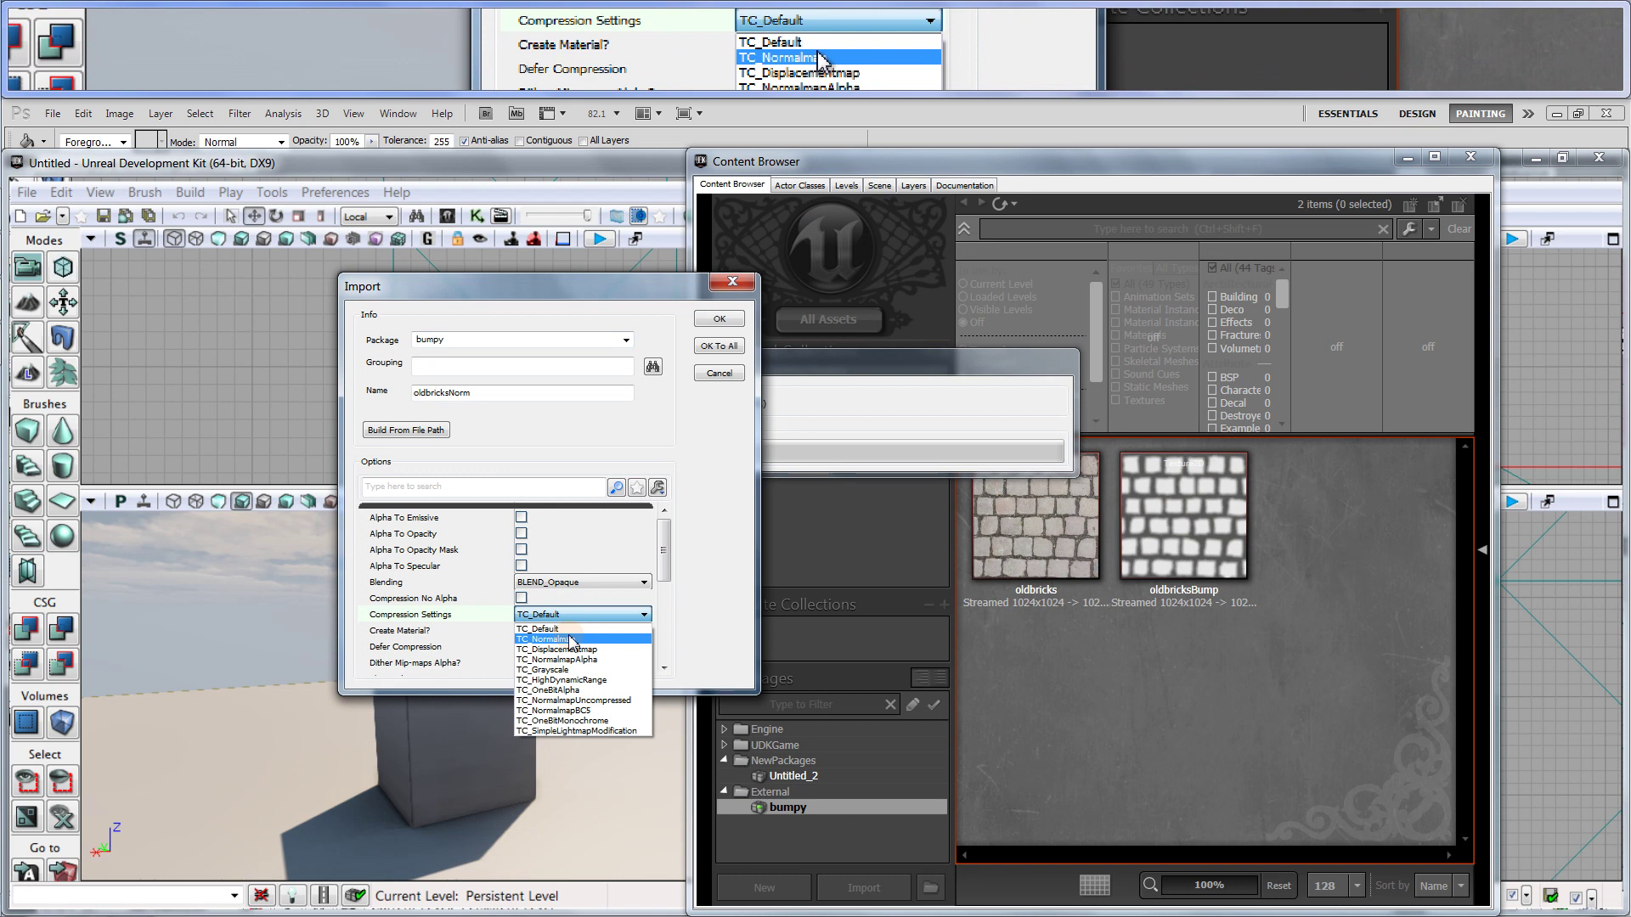
{"action": "left_click", "coordinate": [575, 642]}
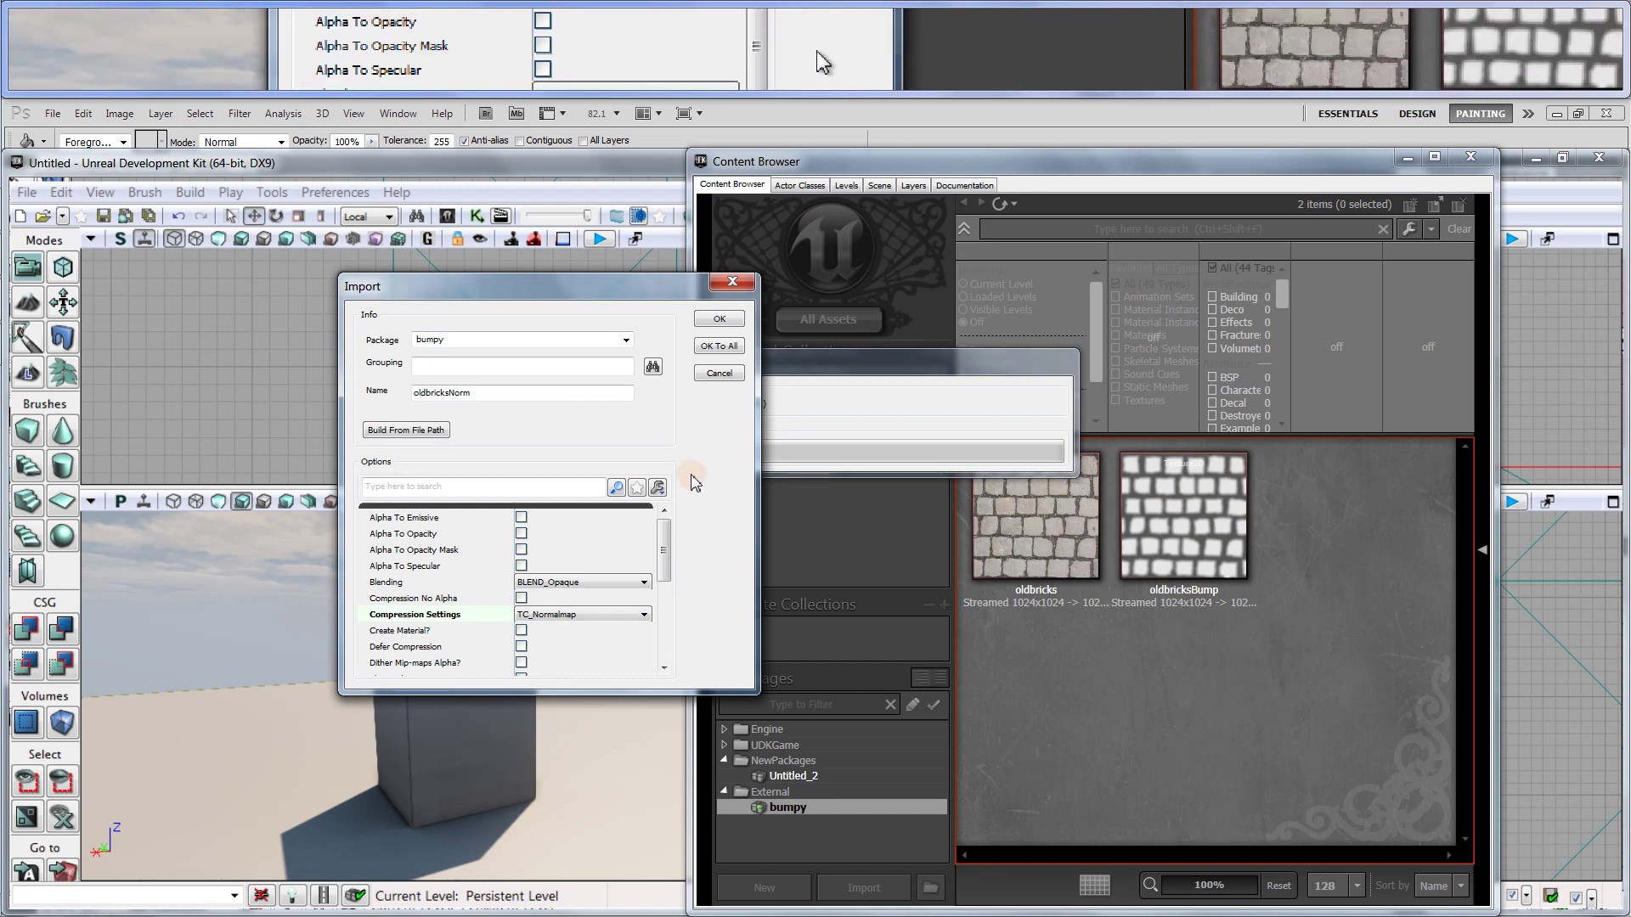
{"action": "left_click", "coordinate": [719, 319]}
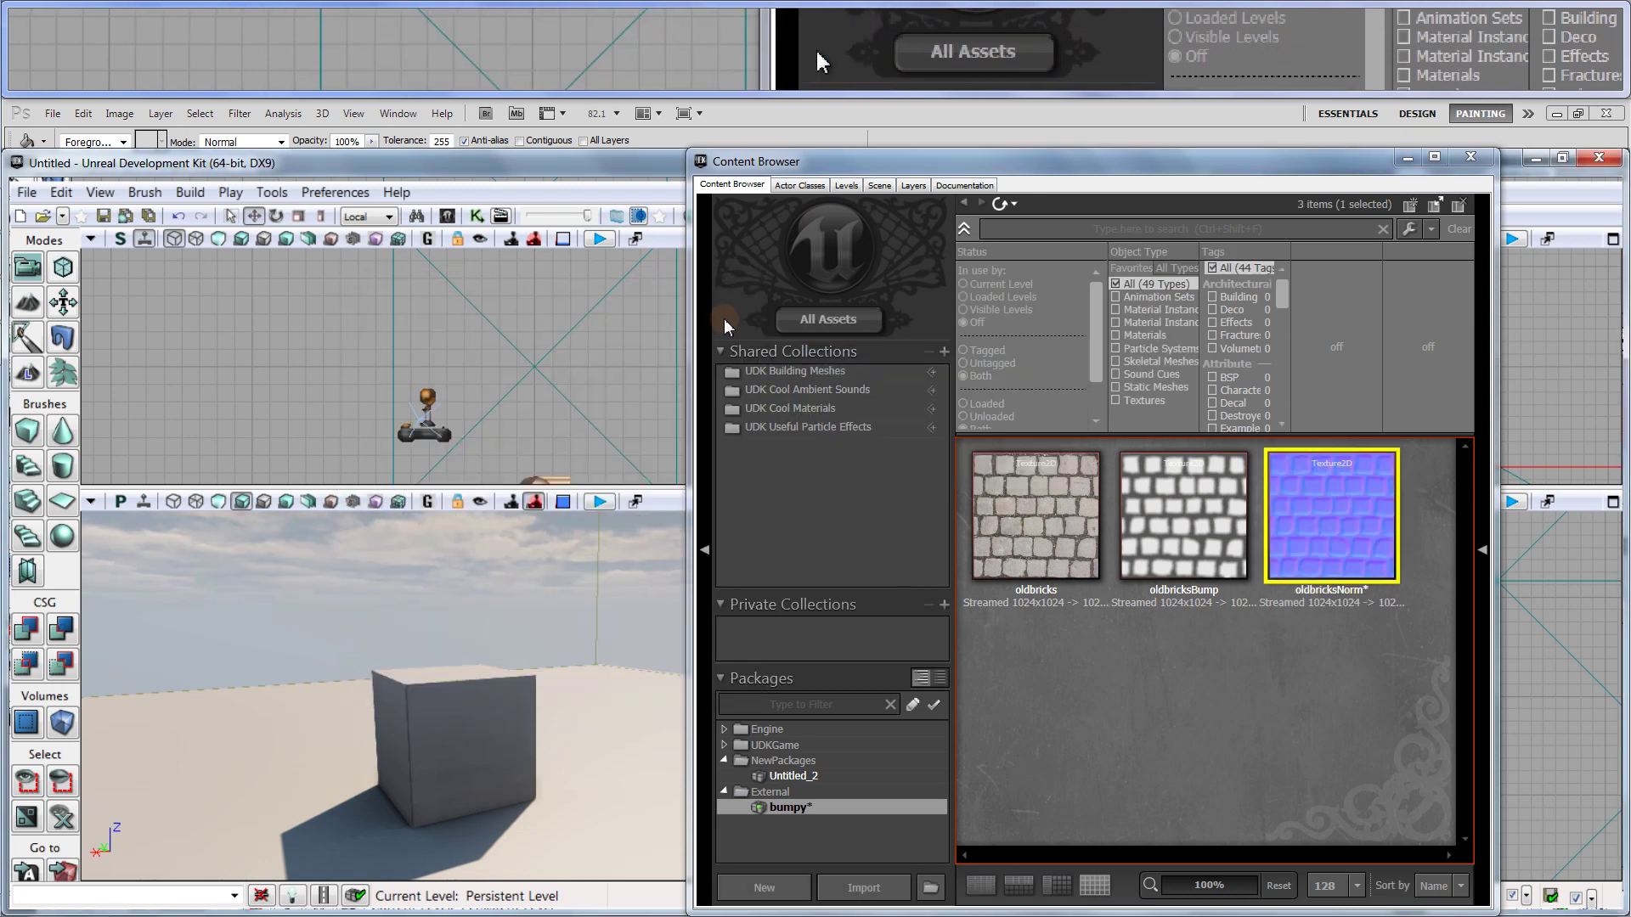
Create a new material named oldbricks_Mat in the bumpy package from the oldbricks texture
{"action": "left_click", "coordinate": [1028, 508]}
{"action": "right_click", "coordinate": [1027, 504]}
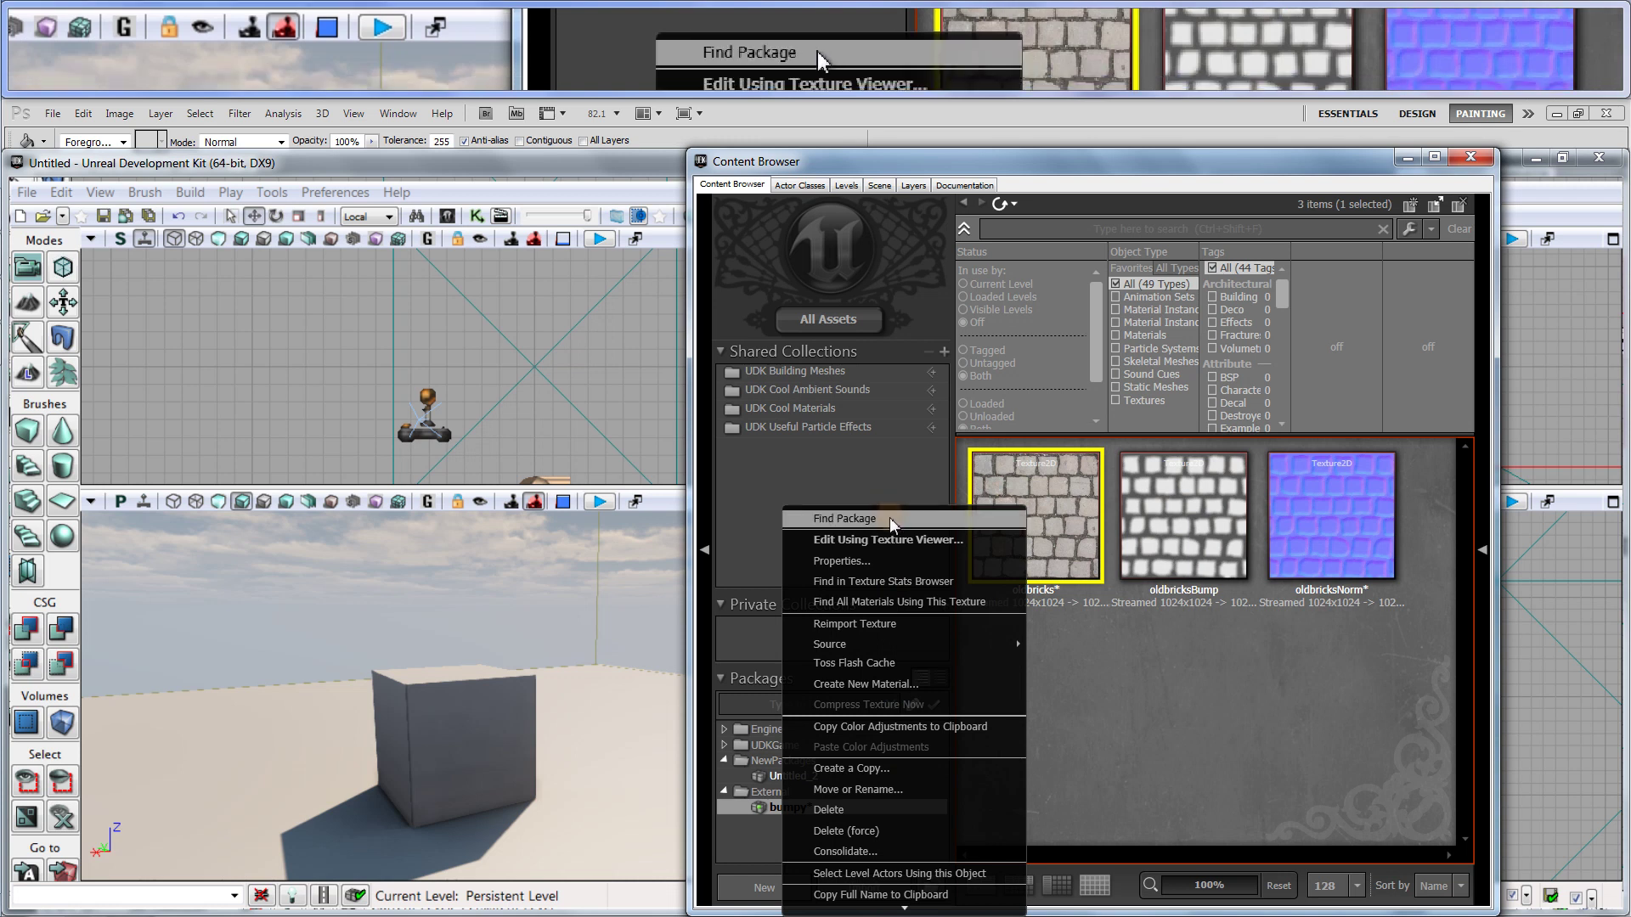
{"action": "left_click", "coordinate": [889, 686]}
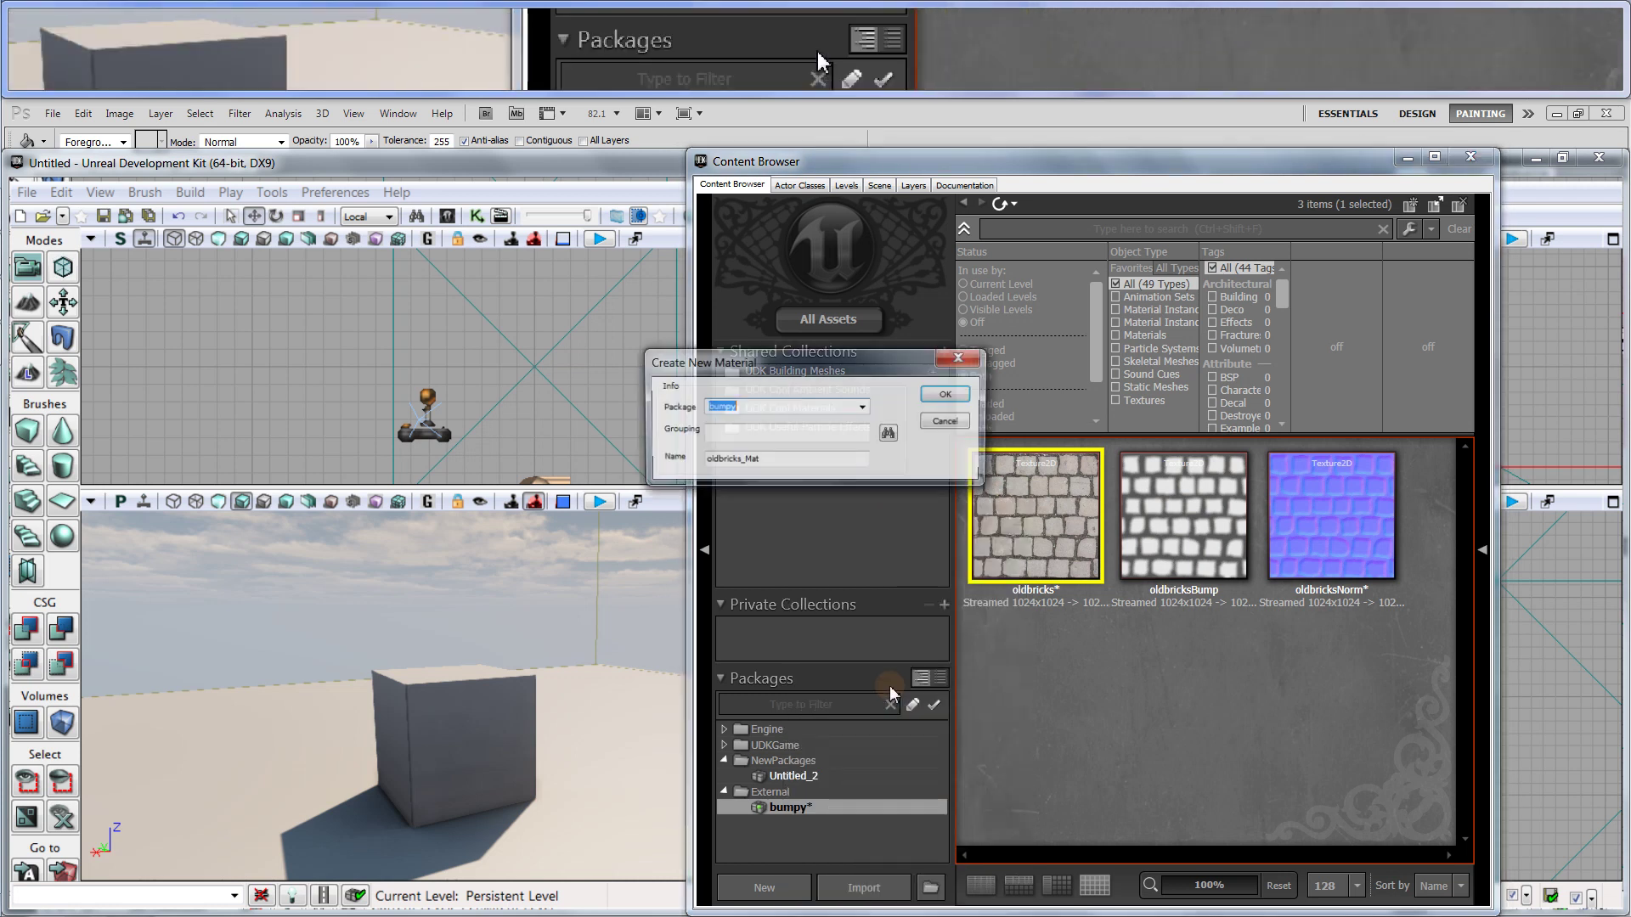
{"action": "left_click", "coordinate": [949, 395]}
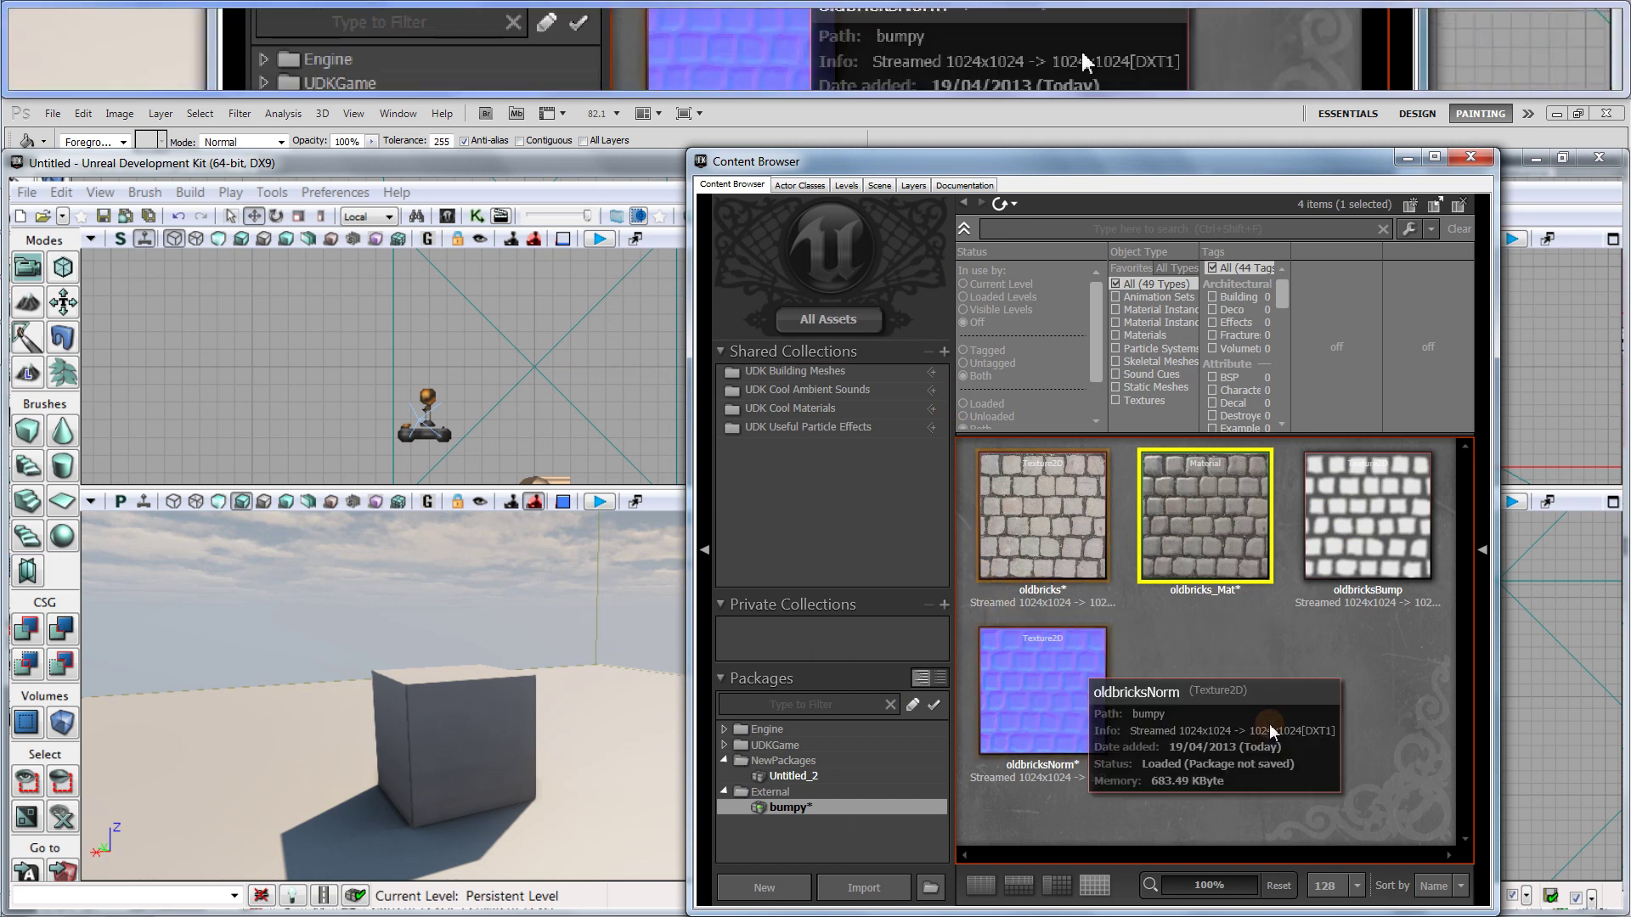
Open oldbricks_Mat for editing, move its texture sample clear of the material node, and connect its colour output to Diffuse
{"action": "double_click", "coordinate": [1179, 524]}
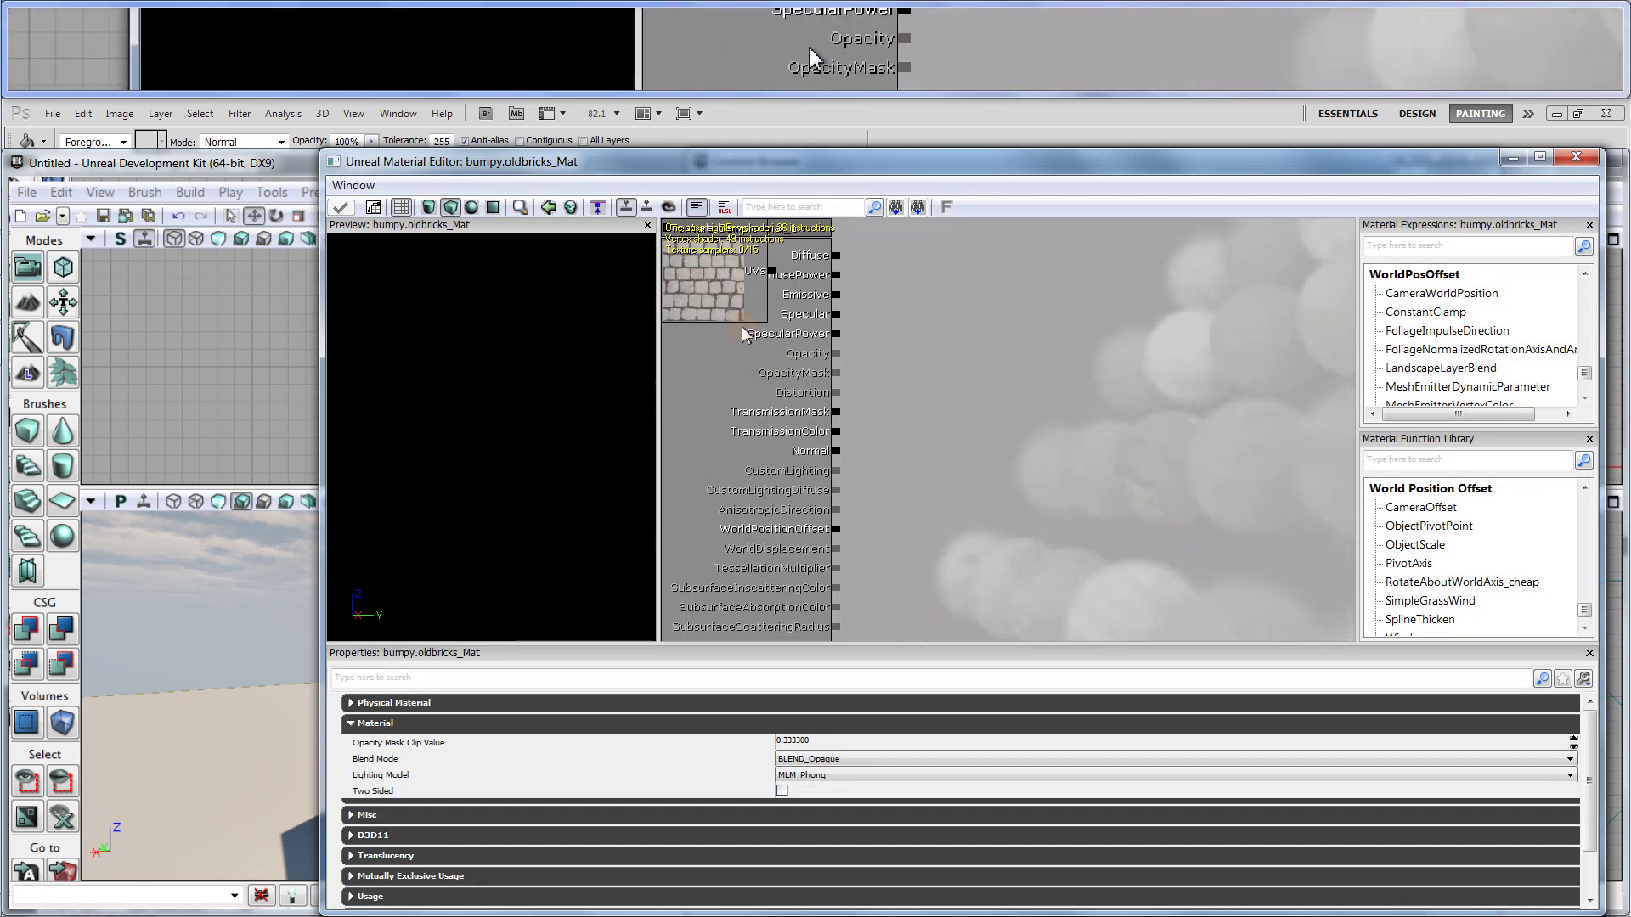
{"action": "left_click", "coordinate": [727, 286]}
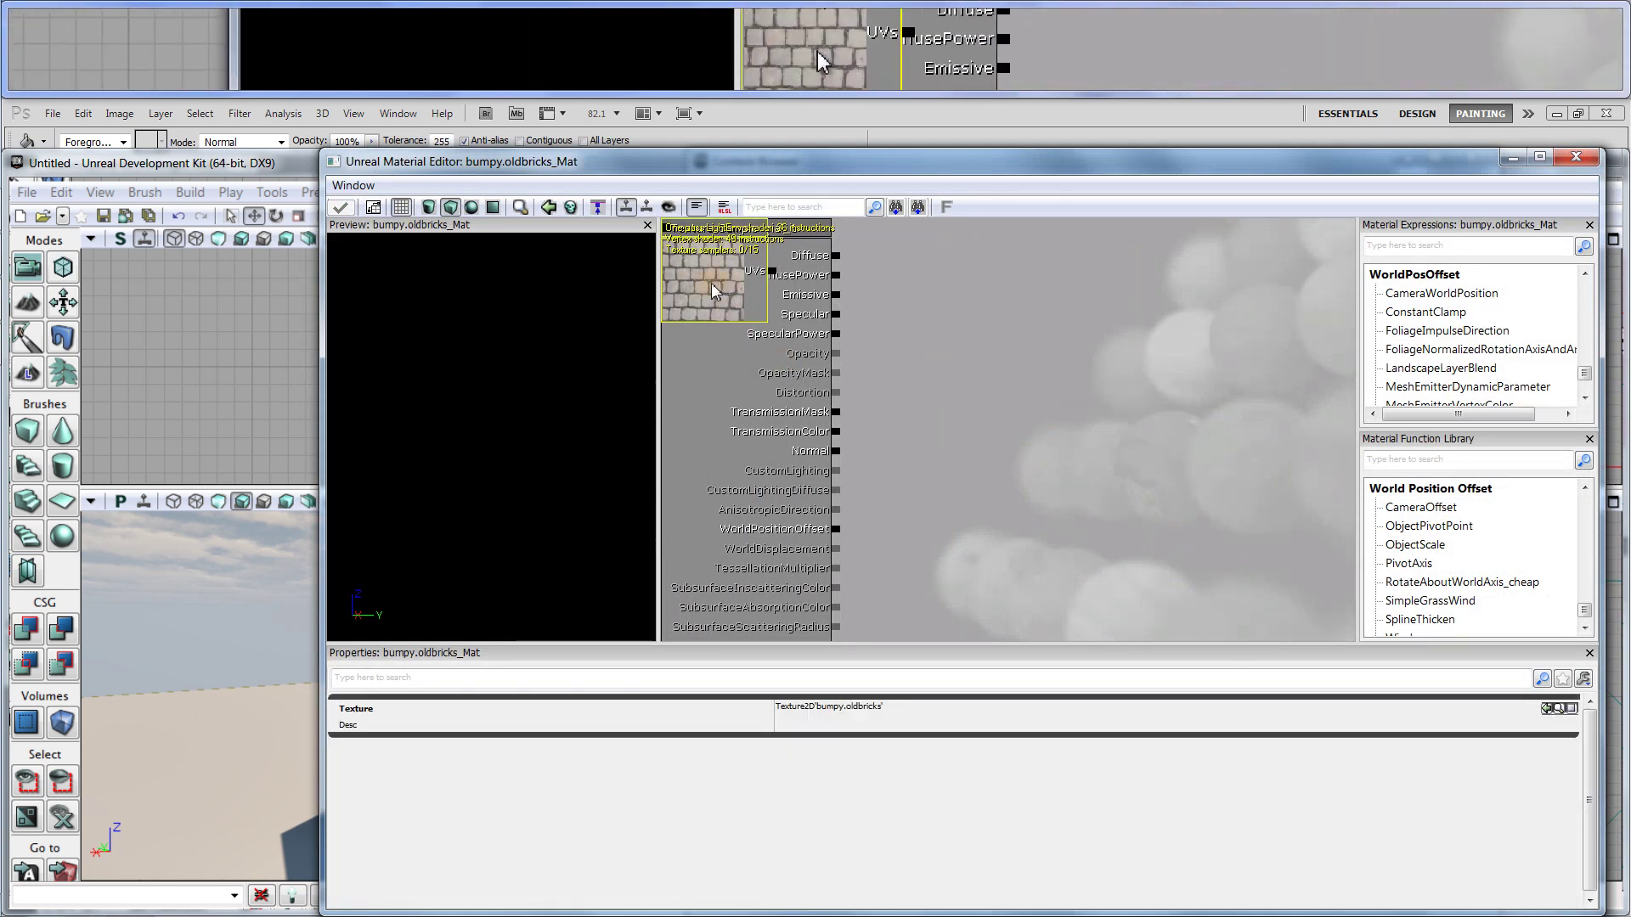
{"action": "left_click_drag", "start_coordinate": [711, 283], "coordinate": [973, 287]}
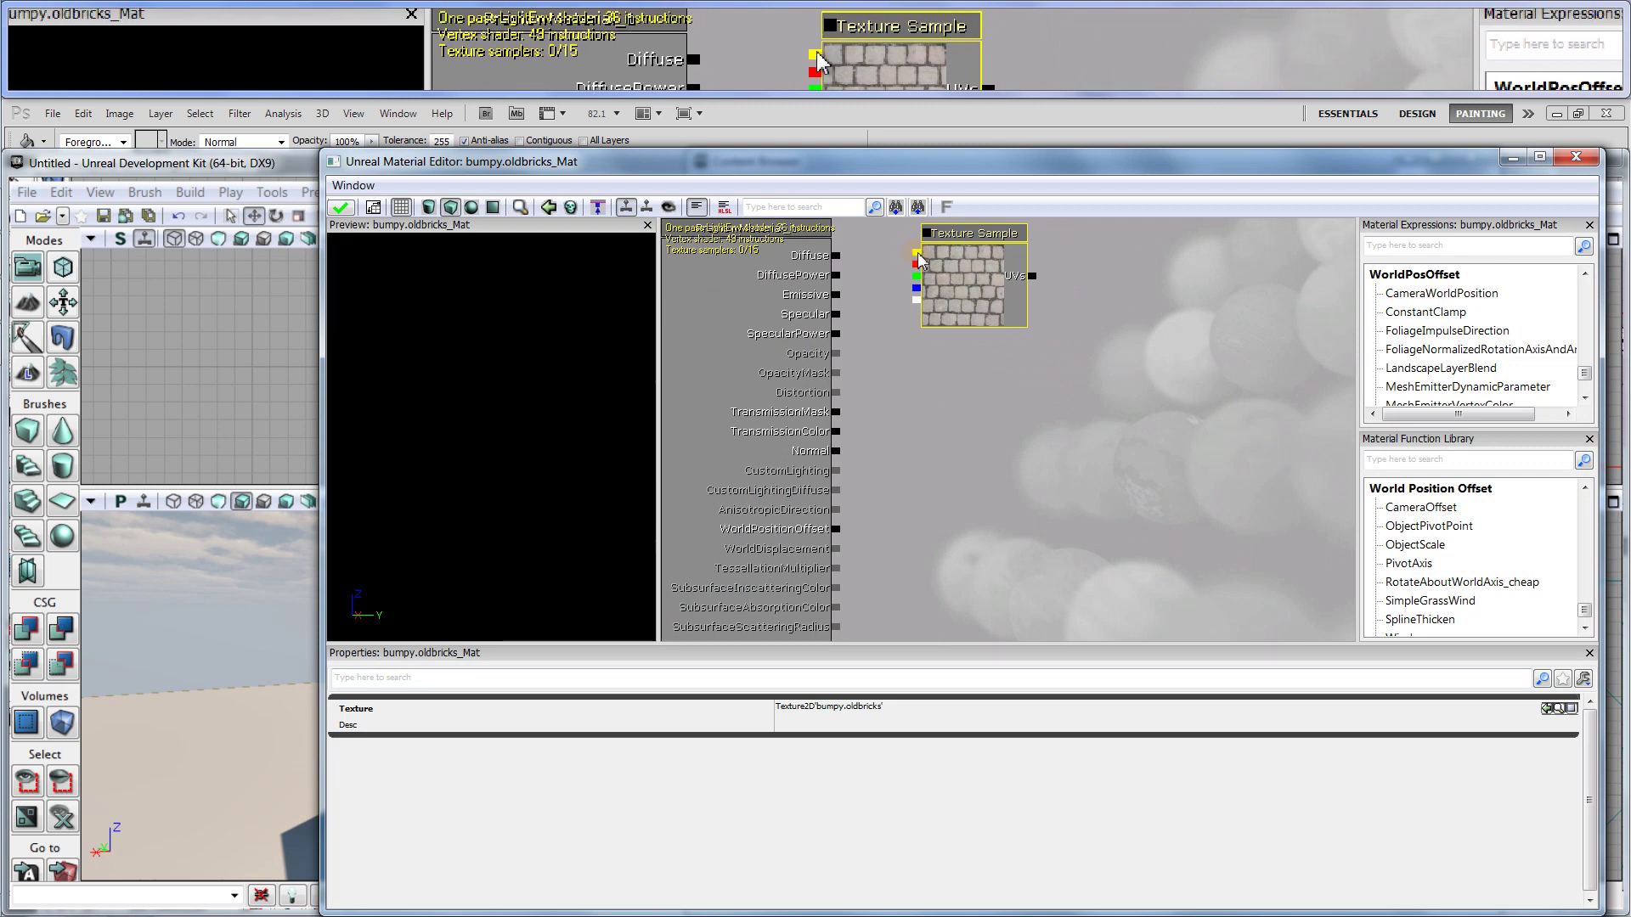
{"action": "left_click", "coordinate": [921, 253]}
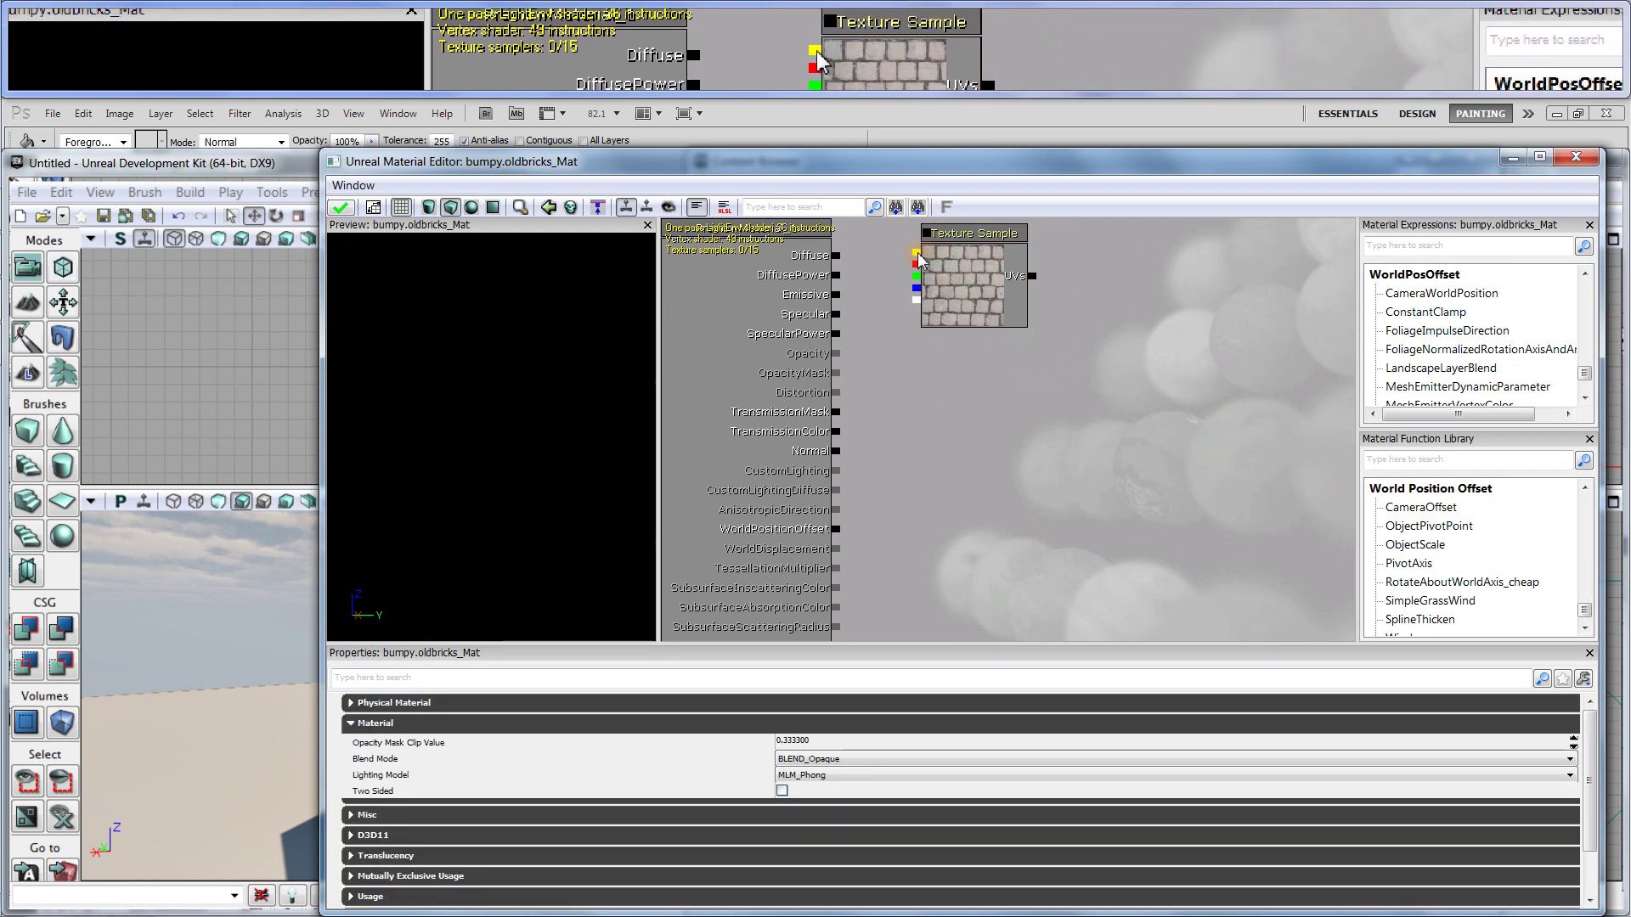
{"action": "left_click_drag", "start_coordinate": [918, 254], "coordinate": [838, 261]}
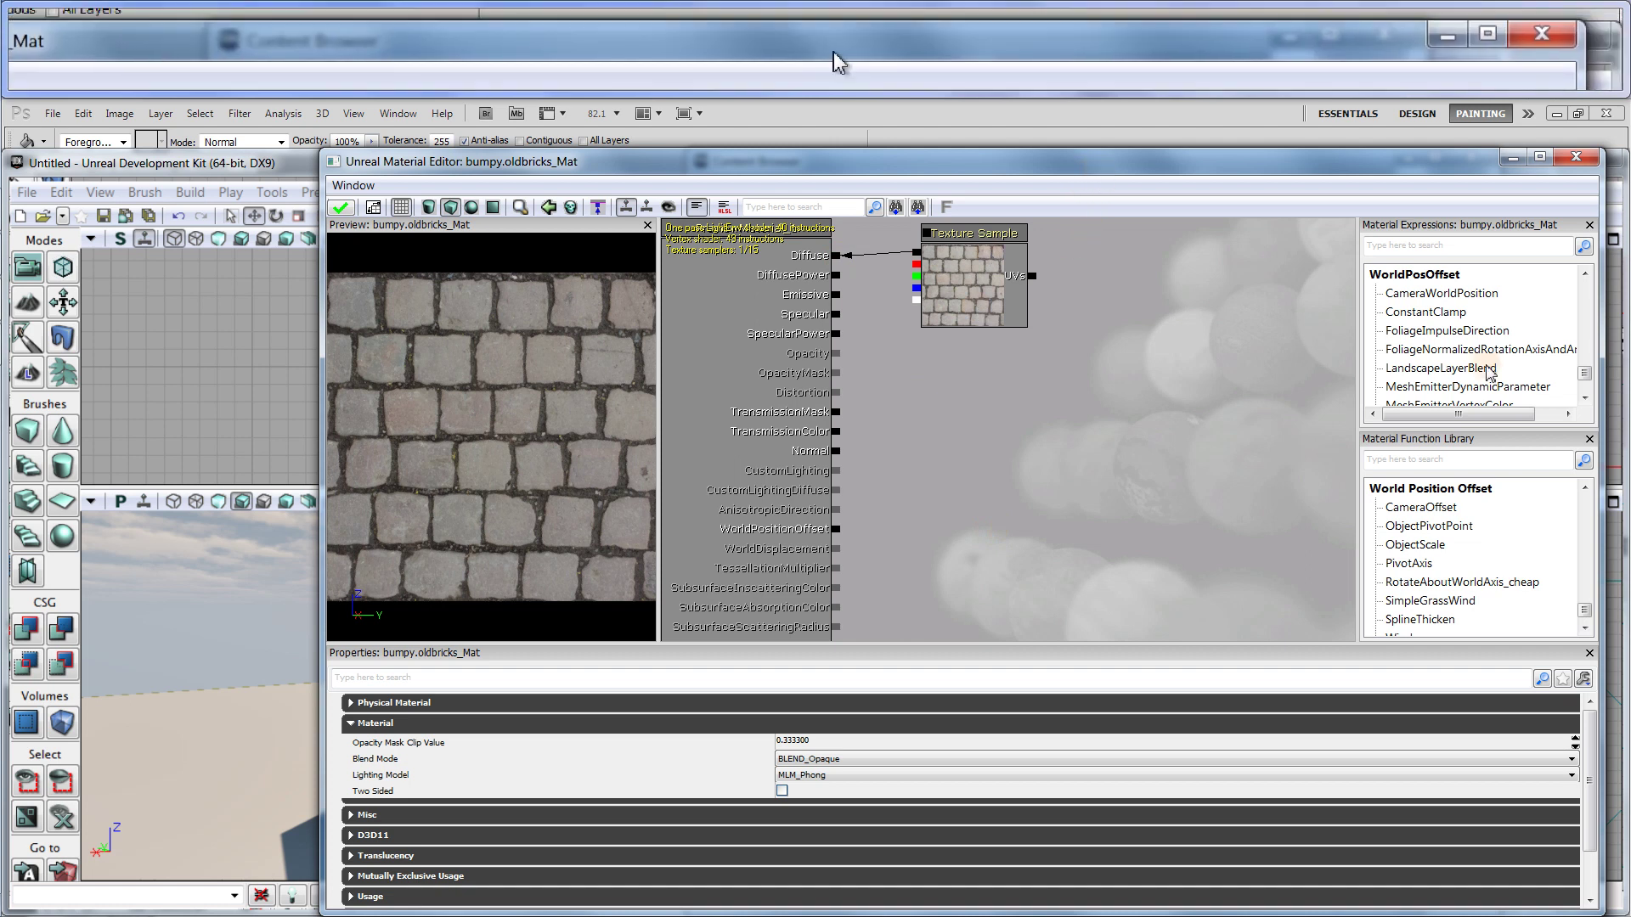
Narrow and reposition the material editor window so the textures in the Content Browser are accessible beside it
{"action": "left_click_drag", "start_coordinate": [1603, 414], "coordinate": [1576, 413]}
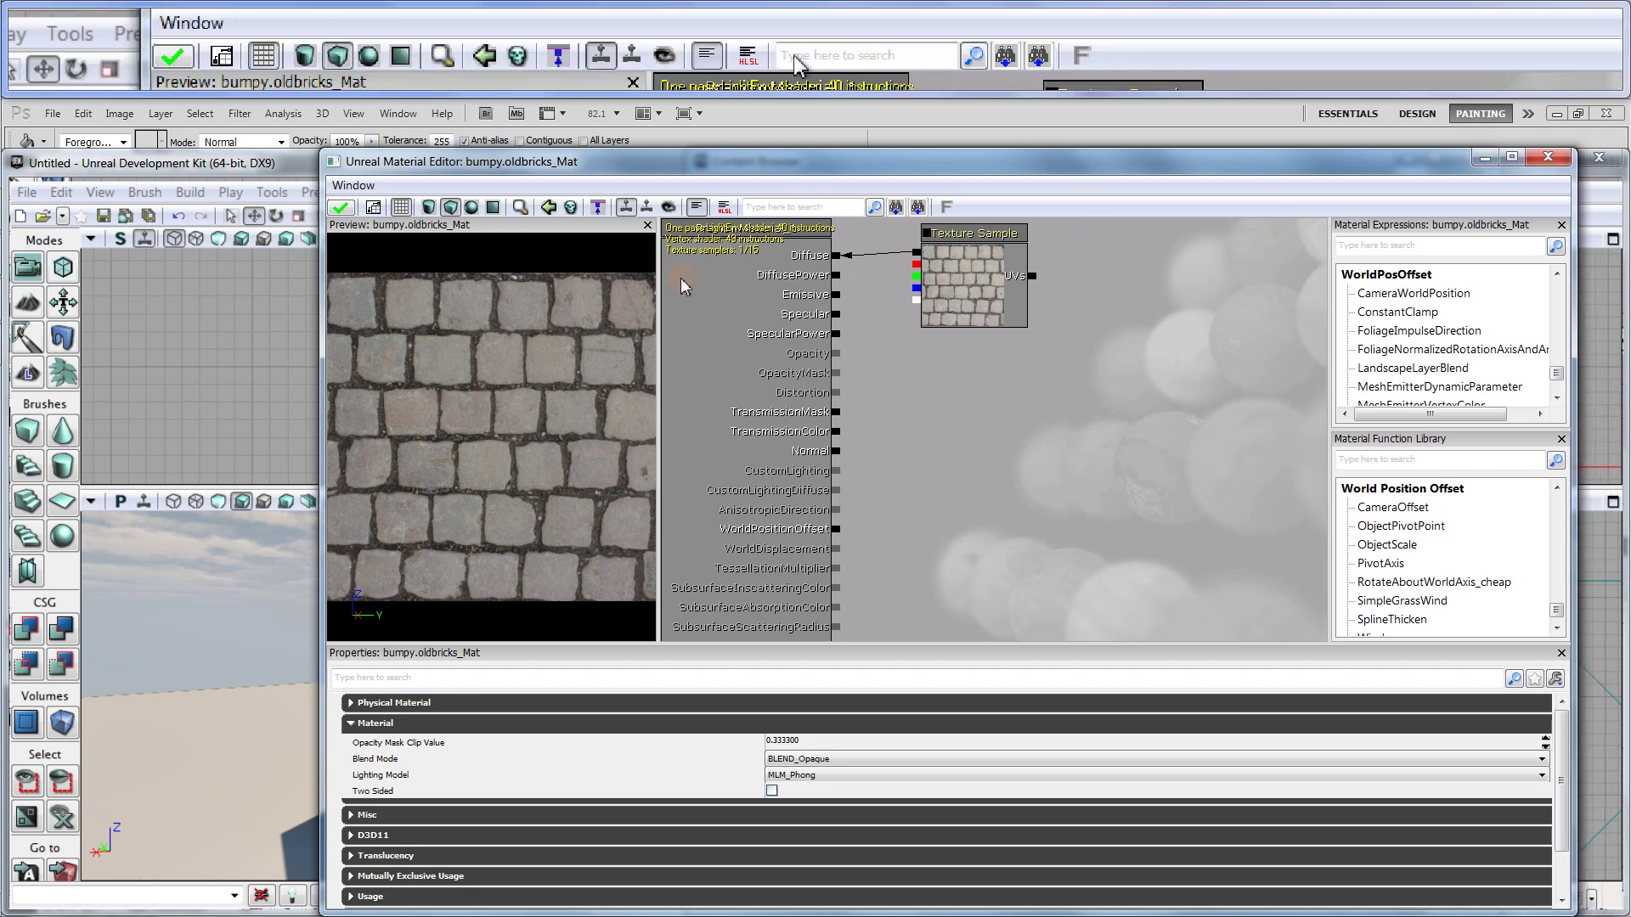
{"action": "left_click_drag", "start_coordinate": [672, 170], "coordinate": [411, 100]}
{"action": "double_click", "coordinate": [411, 100]}
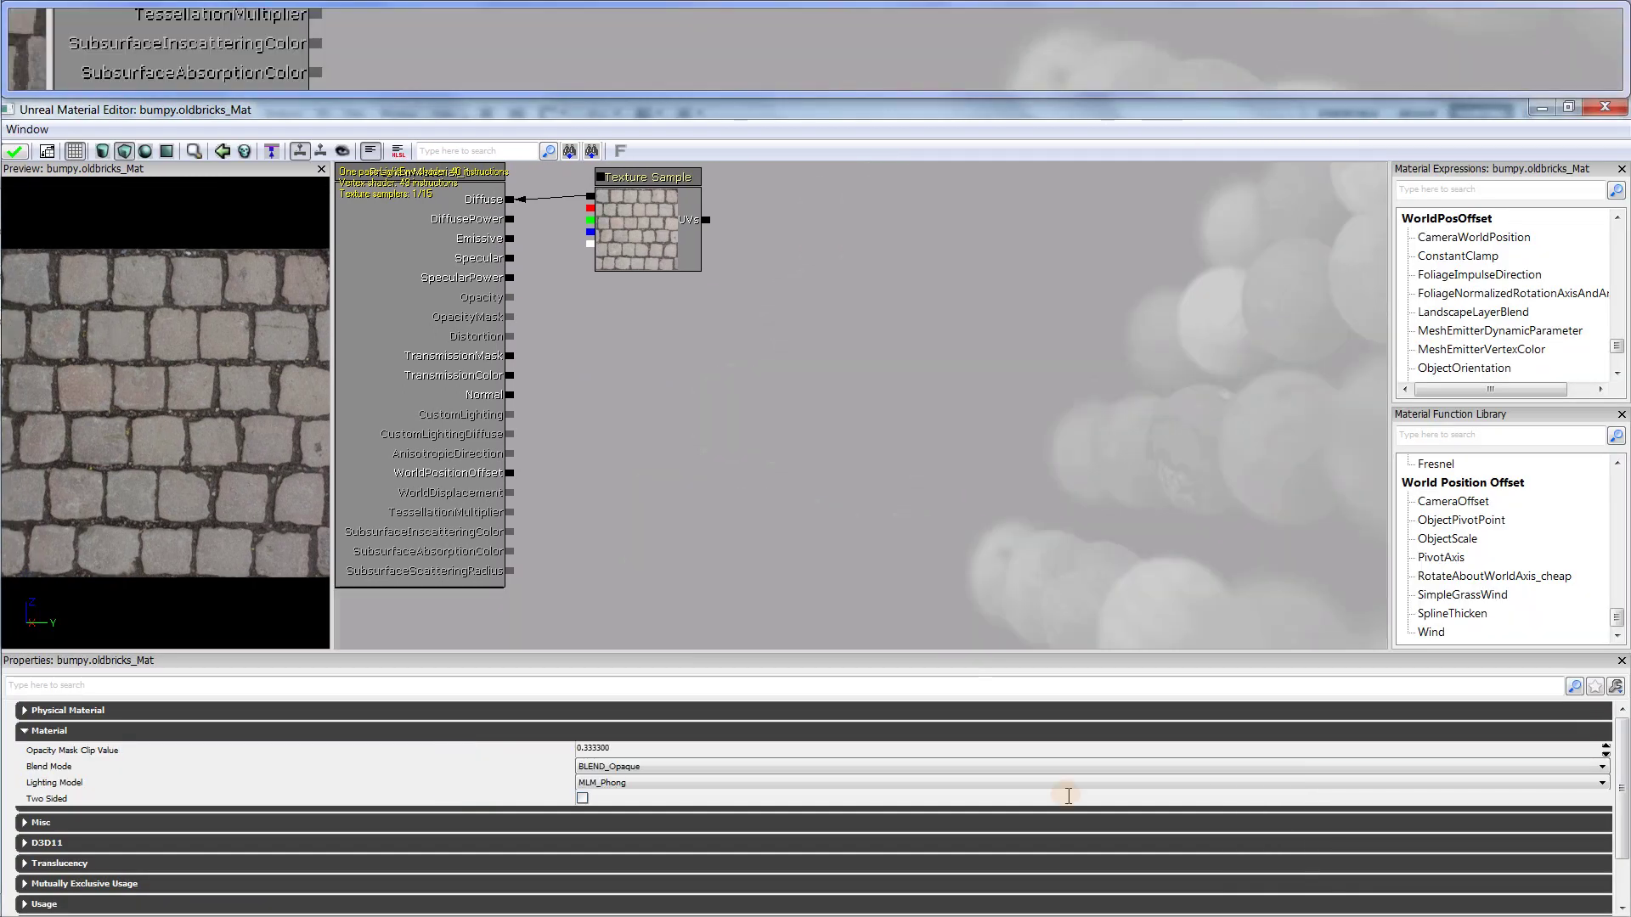
{"action": "double_click", "coordinate": [1278, 108]}
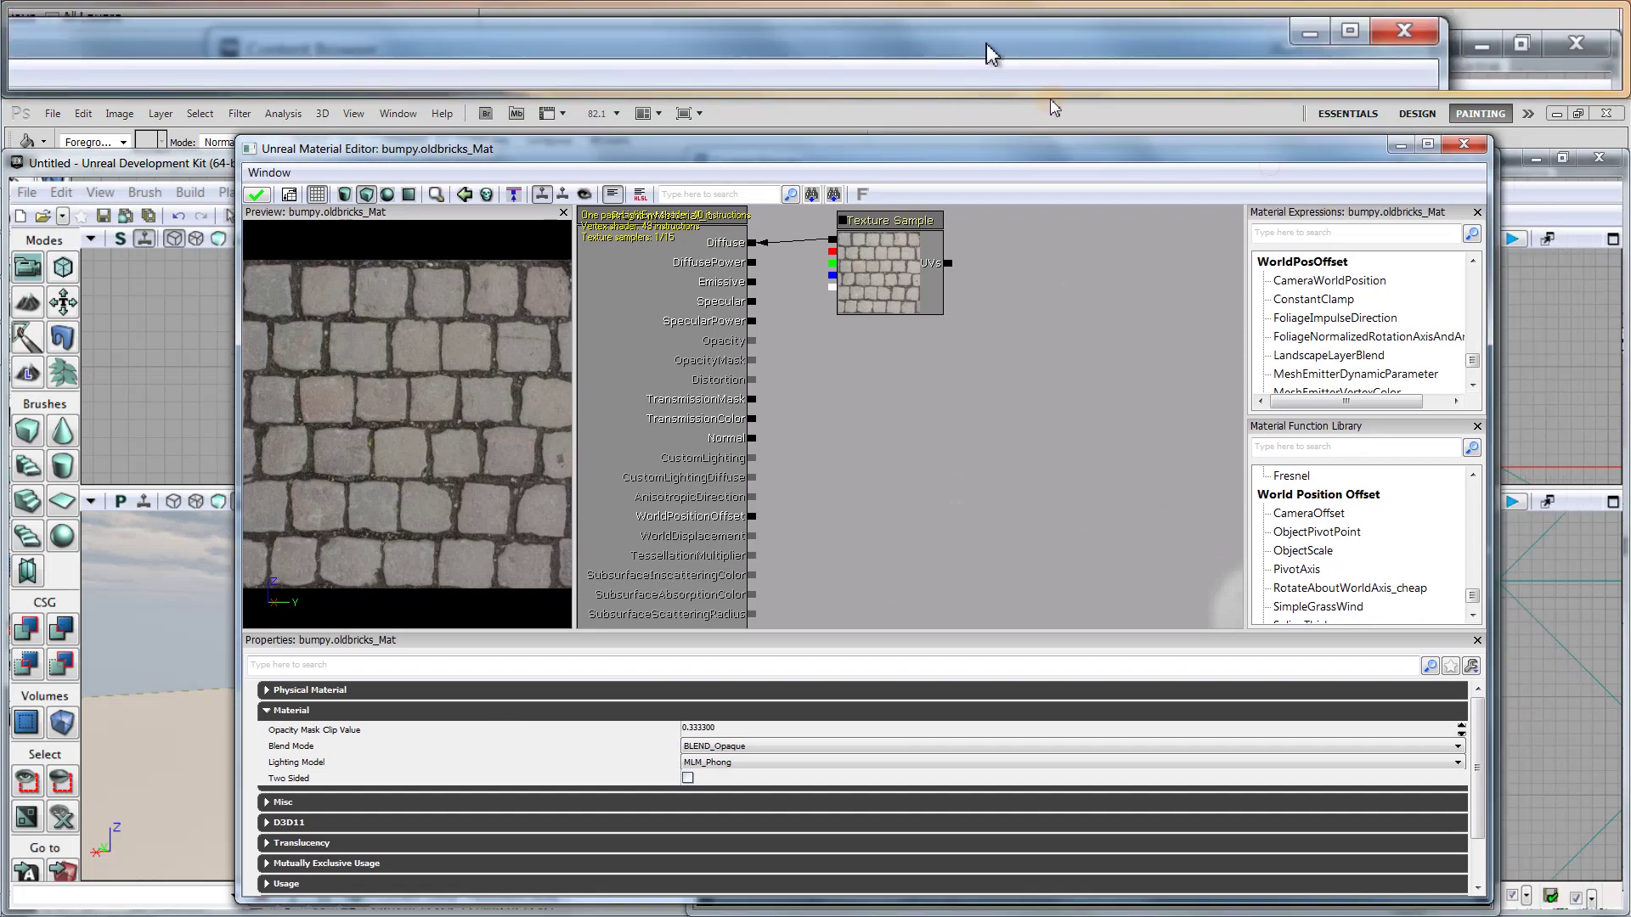
{"action": "left_click_drag", "start_coordinate": [1049, 98], "coordinate": [603, 104]}
{"action": "double_click", "coordinate": [604, 103]}
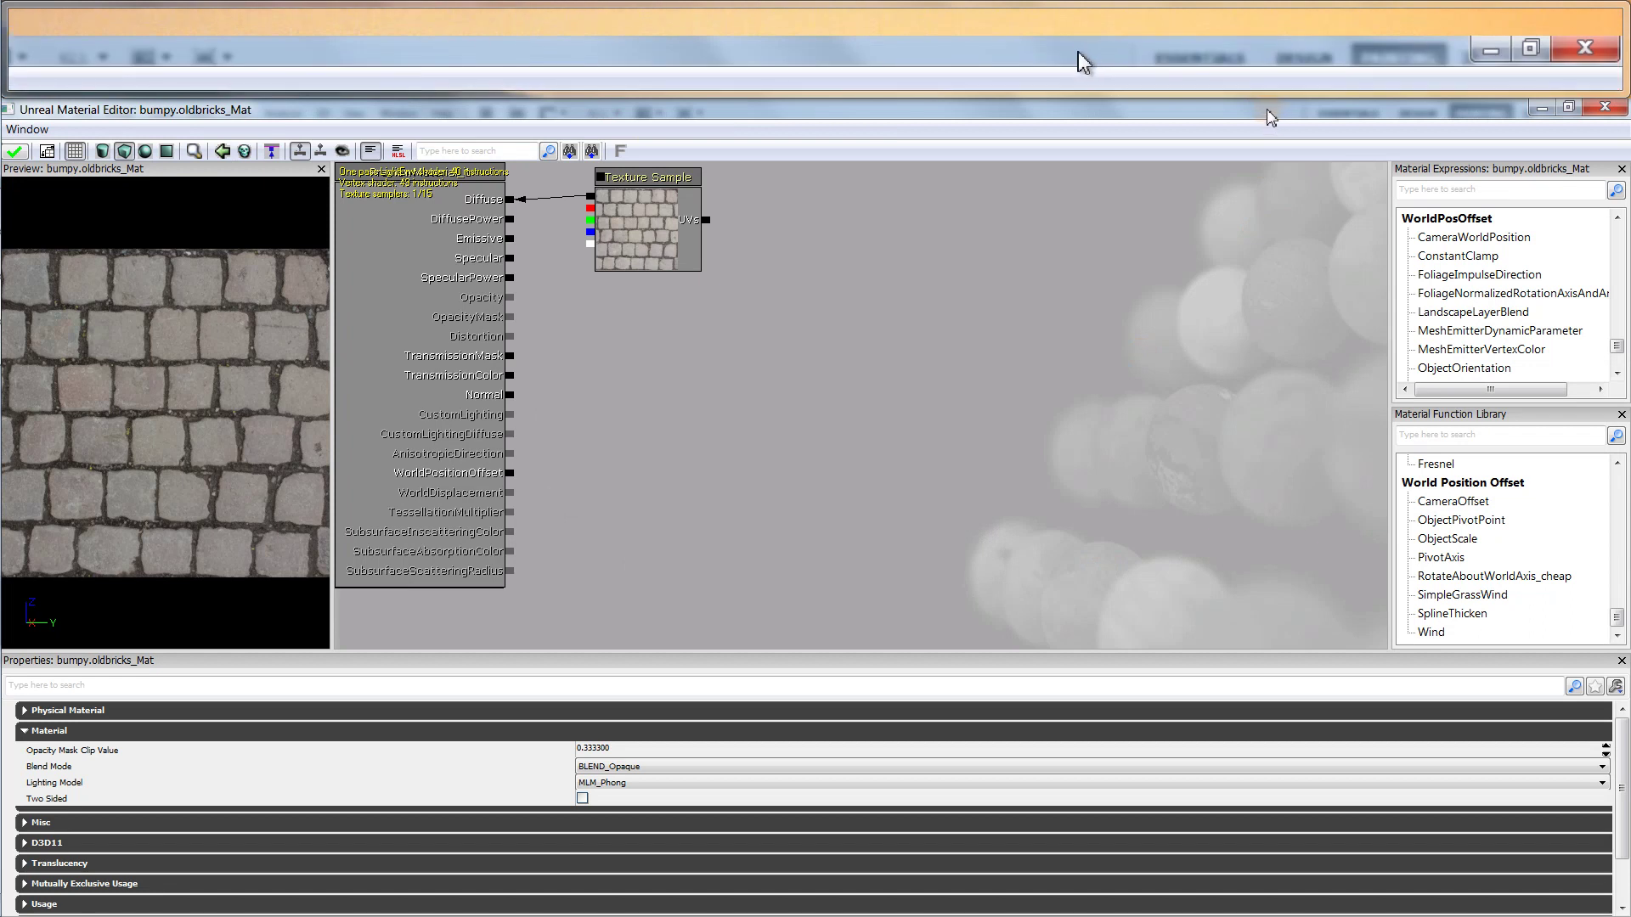
{"action": "double_click", "coordinate": [1266, 110]}
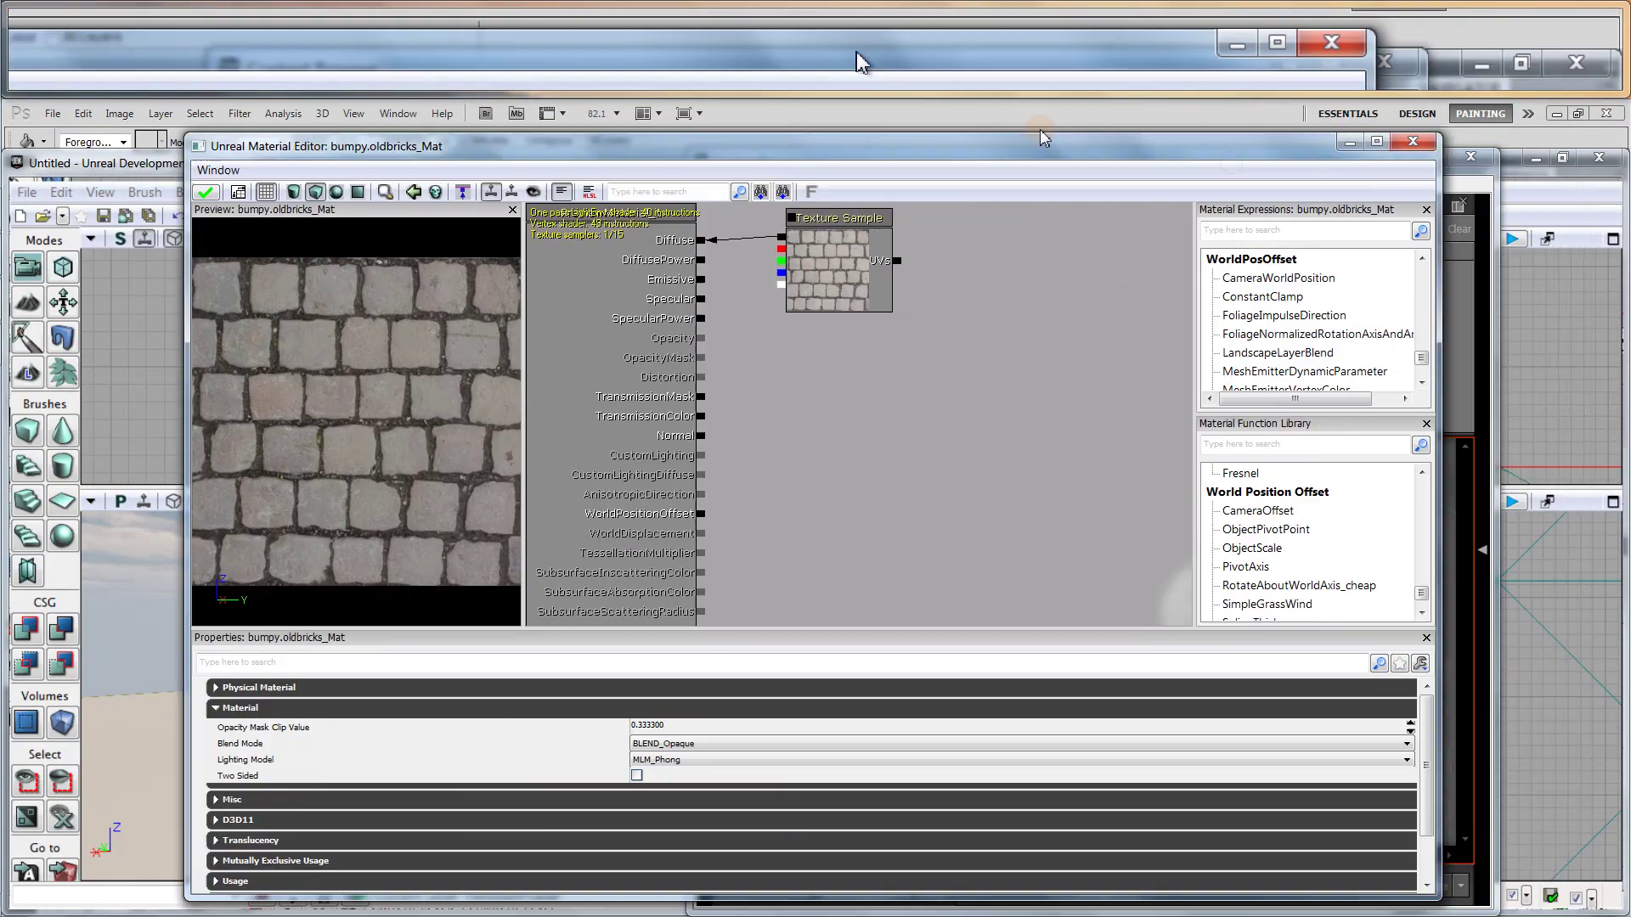
{"action": "left_click_drag", "start_coordinate": [1043, 136], "coordinate": [609, 176]}
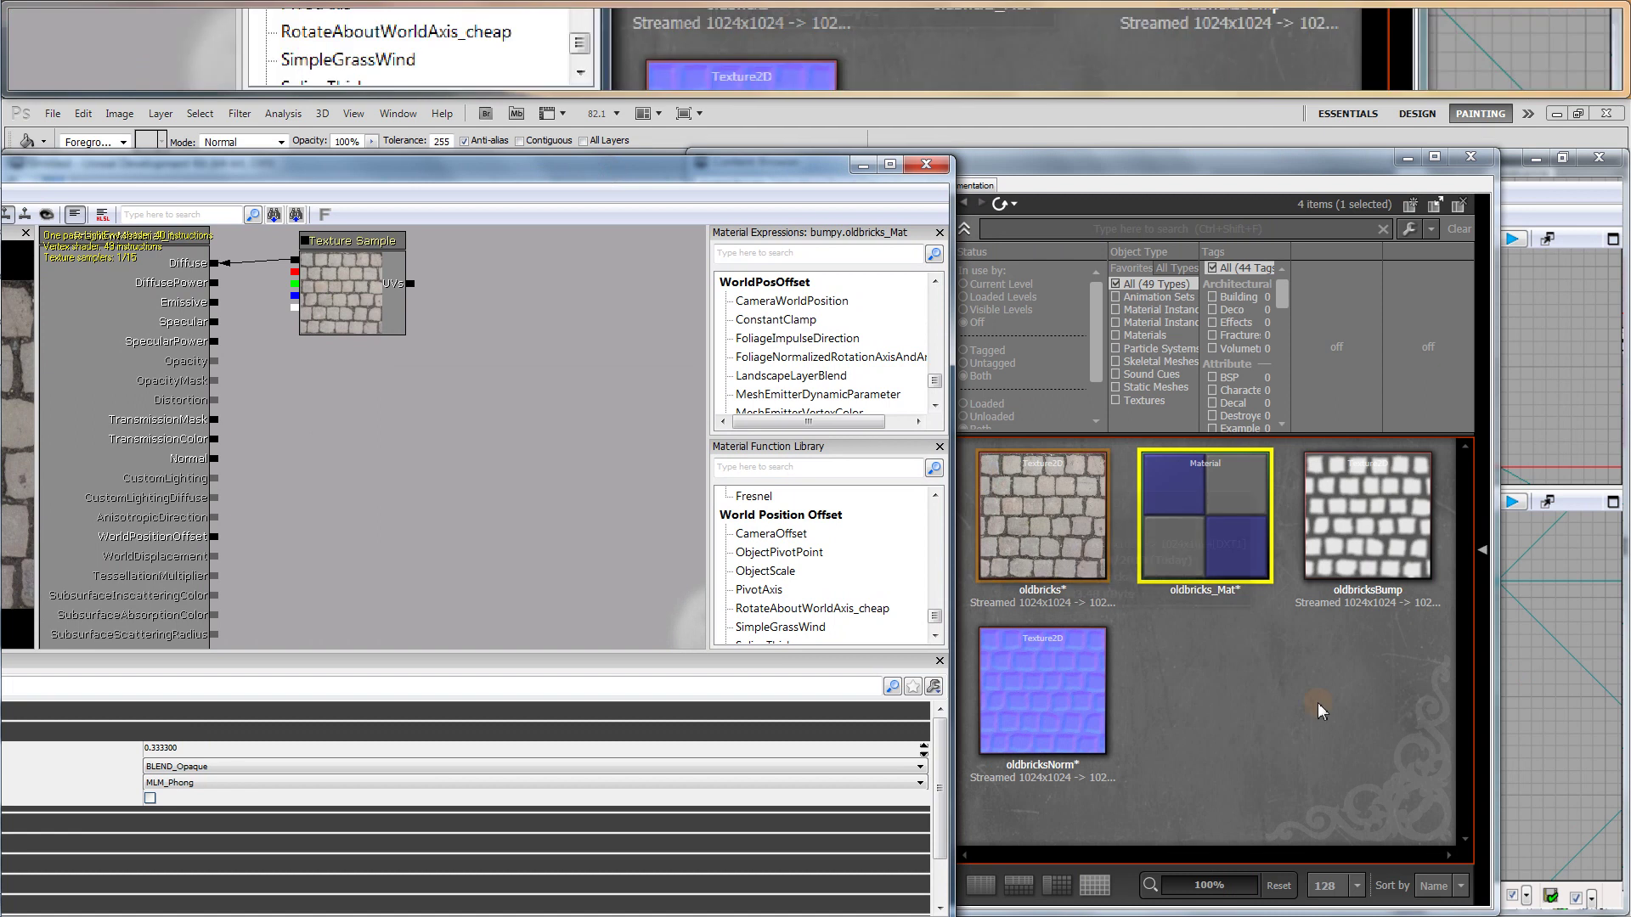
Add a texture sample using oldbricksBump to the material graph, beyond the existing oldbricks sample
{"action": "left_click", "coordinate": [1368, 525]}
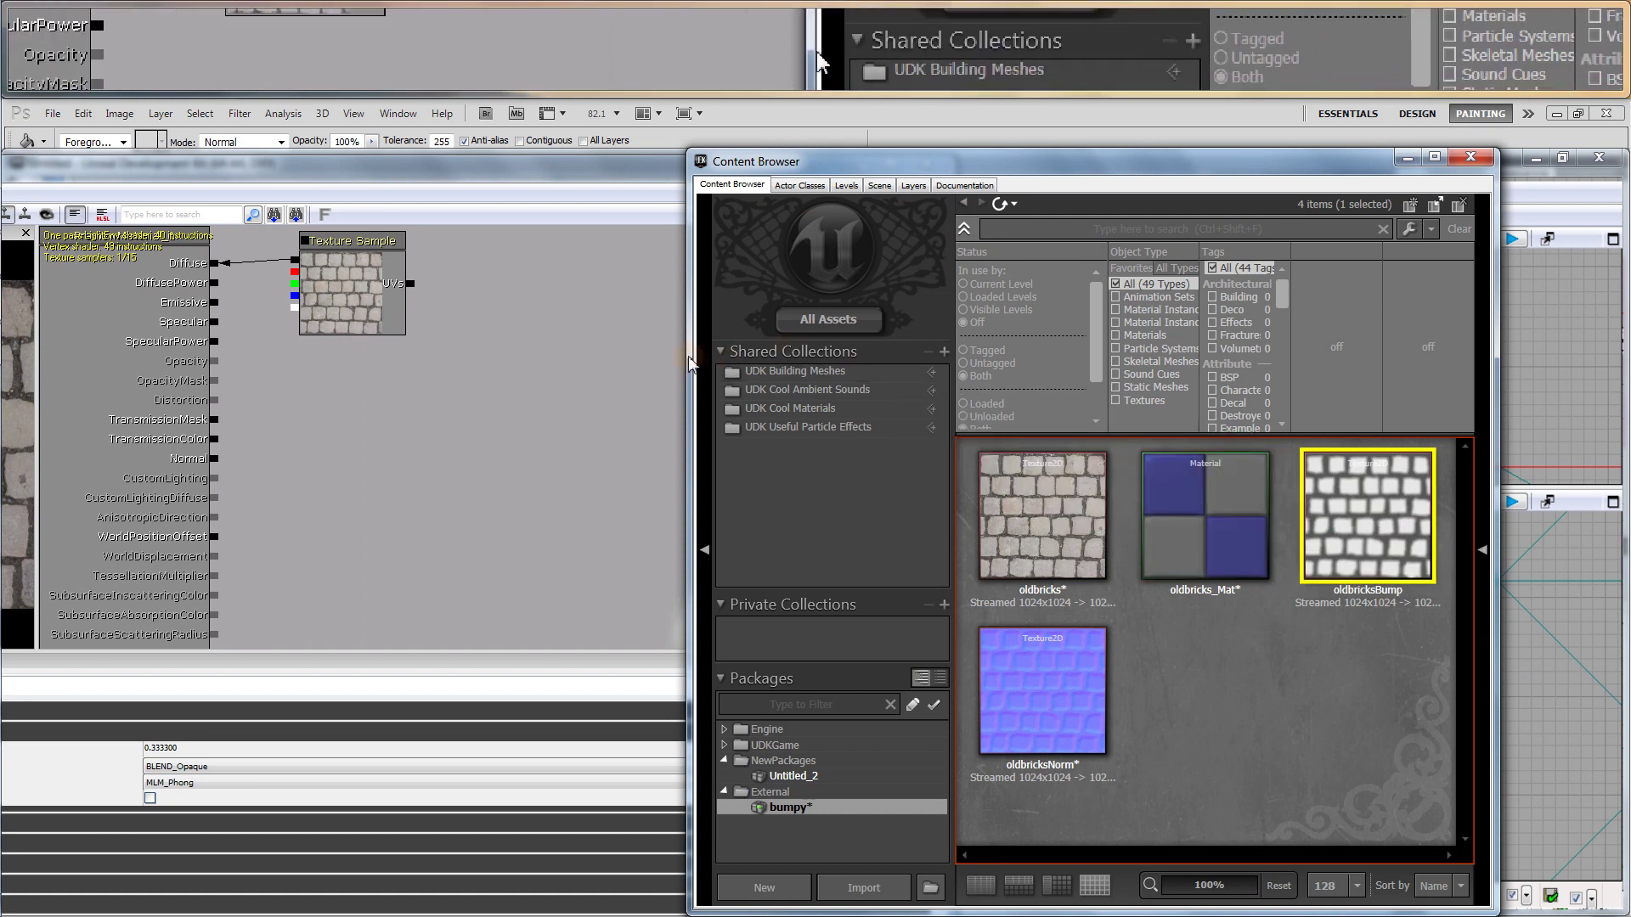
{"action": "left_click", "coordinate": [631, 193]}
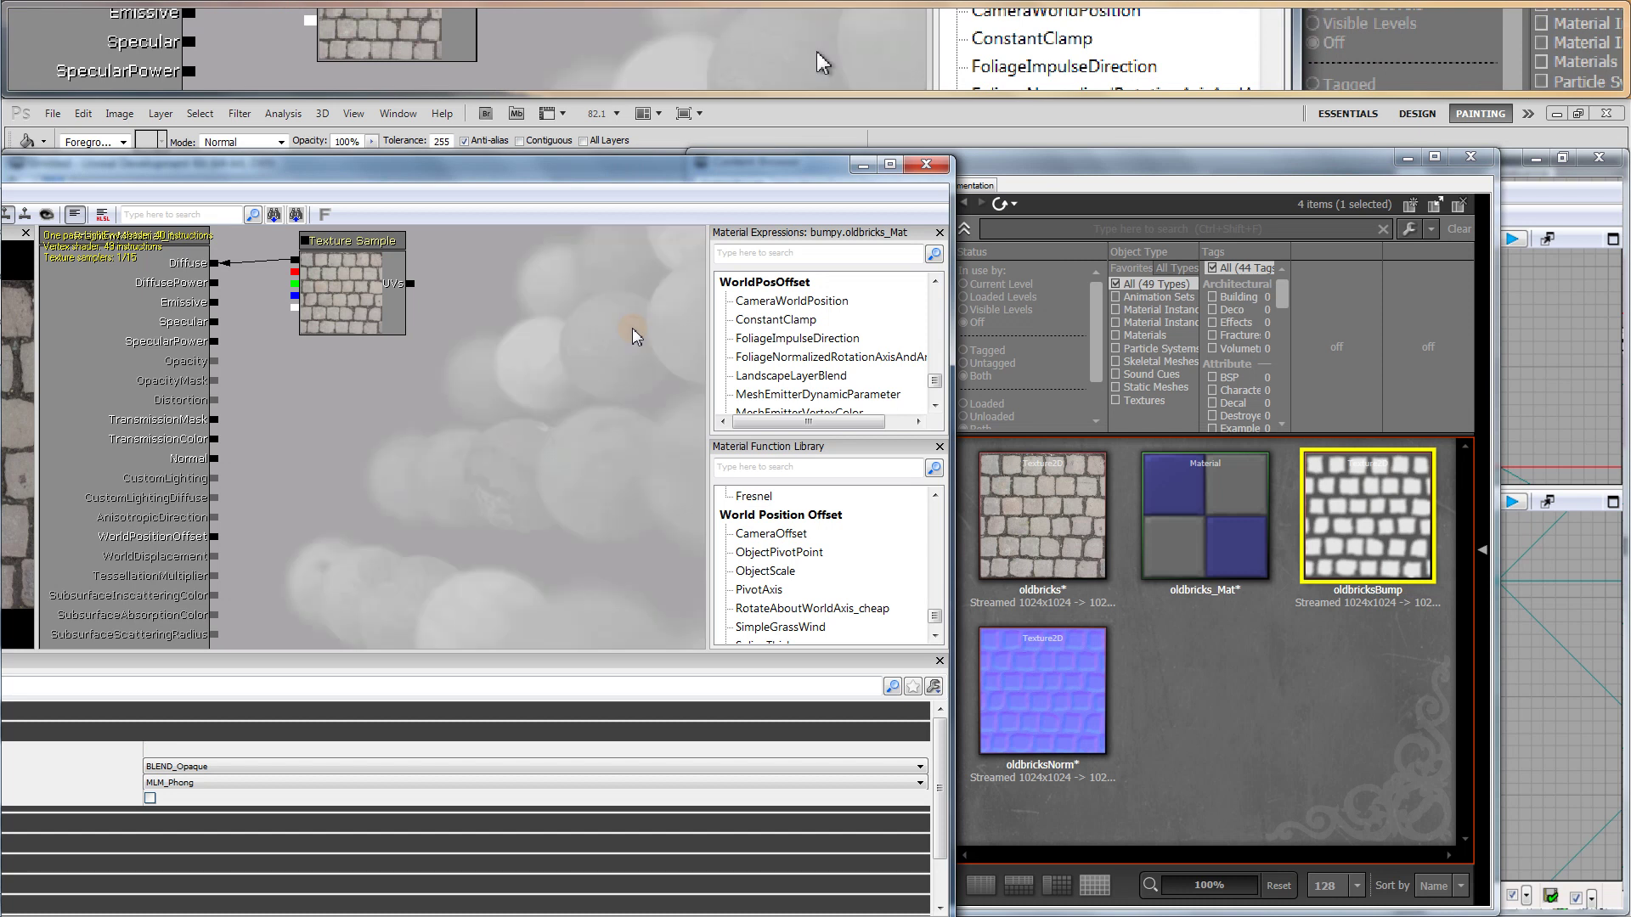
{"action": "left_click", "coordinate": [633, 336]}
Add a texture sample using oldbricksNorm below the oldbricks sample and connect its colour output to Normal
{"action": "left_click", "coordinate": [1043, 689]}
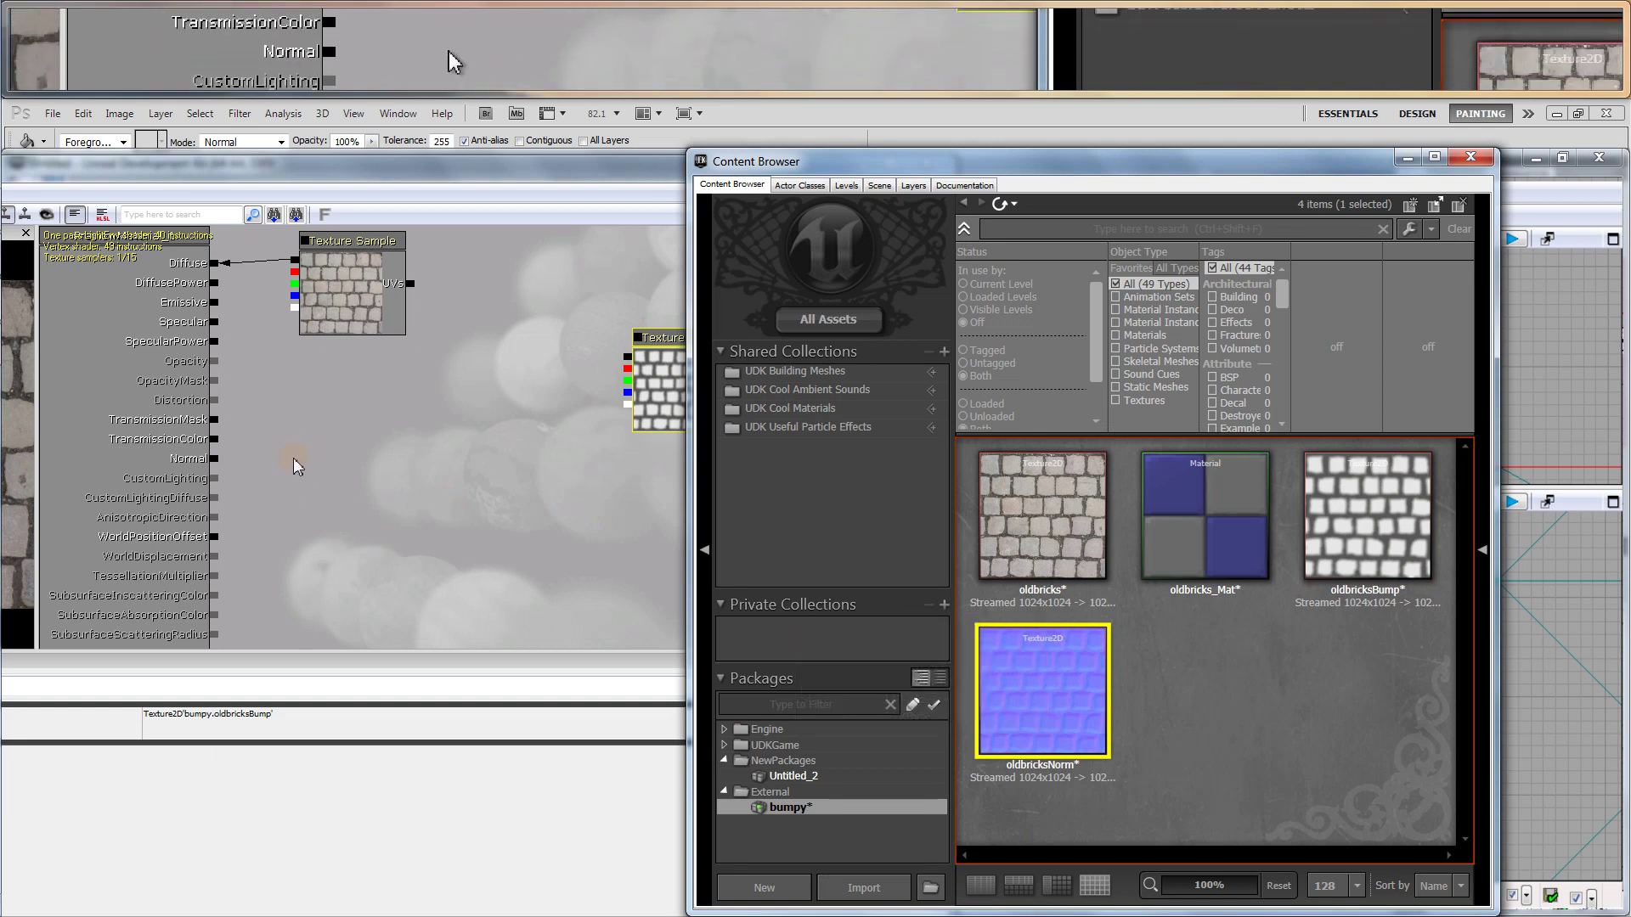
{"action": "left_click", "coordinate": [293, 460]}
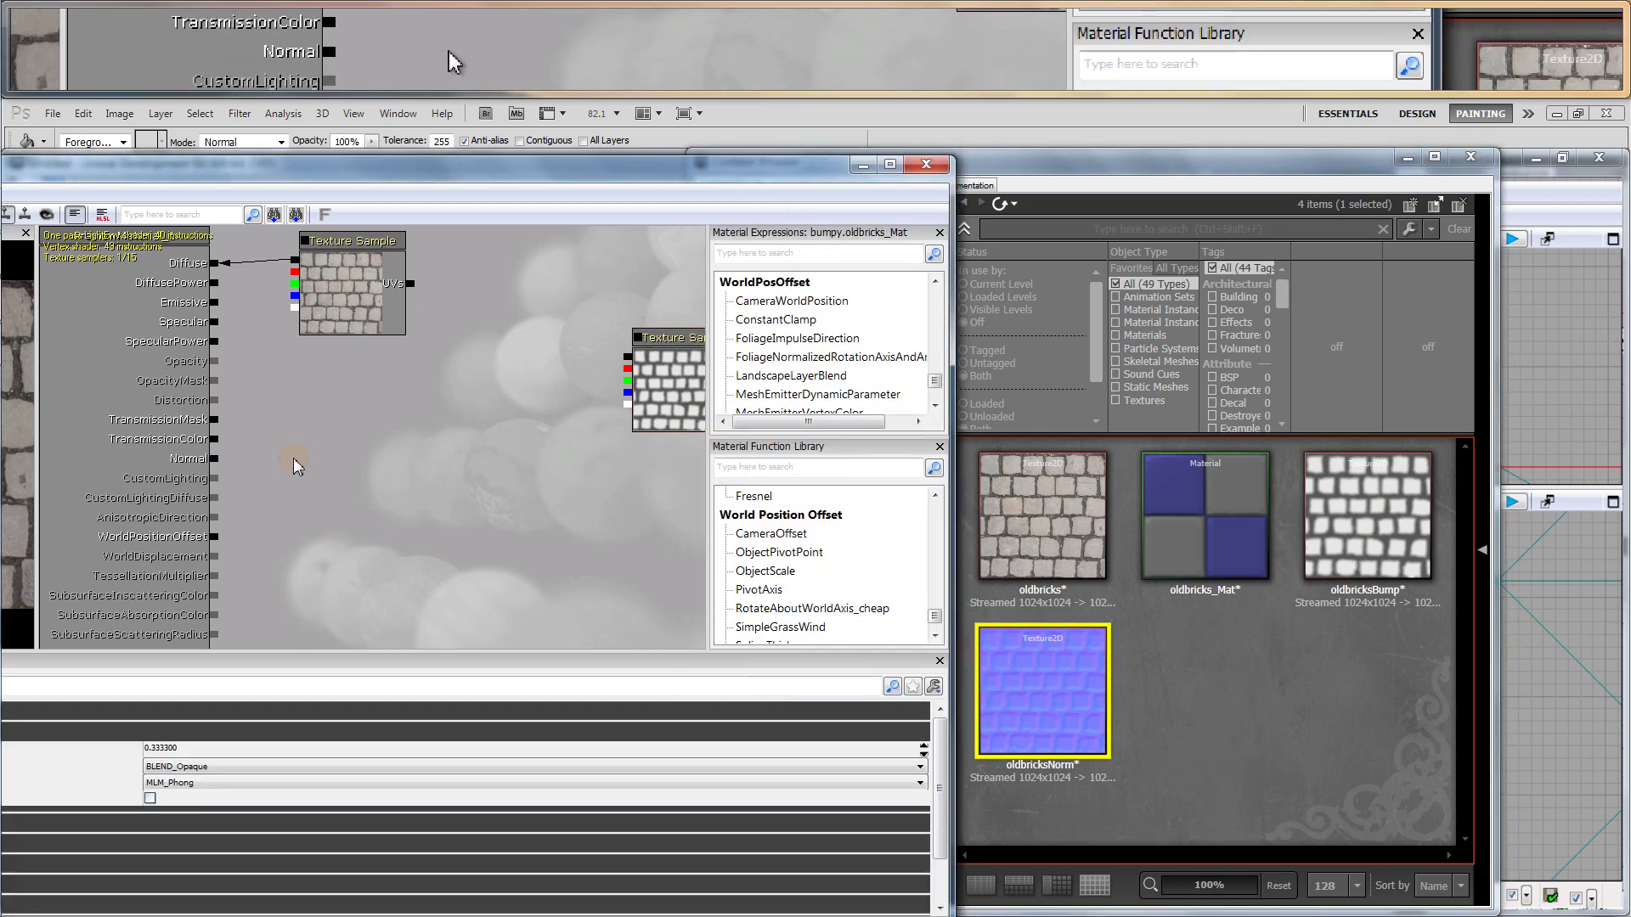
{"action": "left_click", "coordinate": [293, 465]}
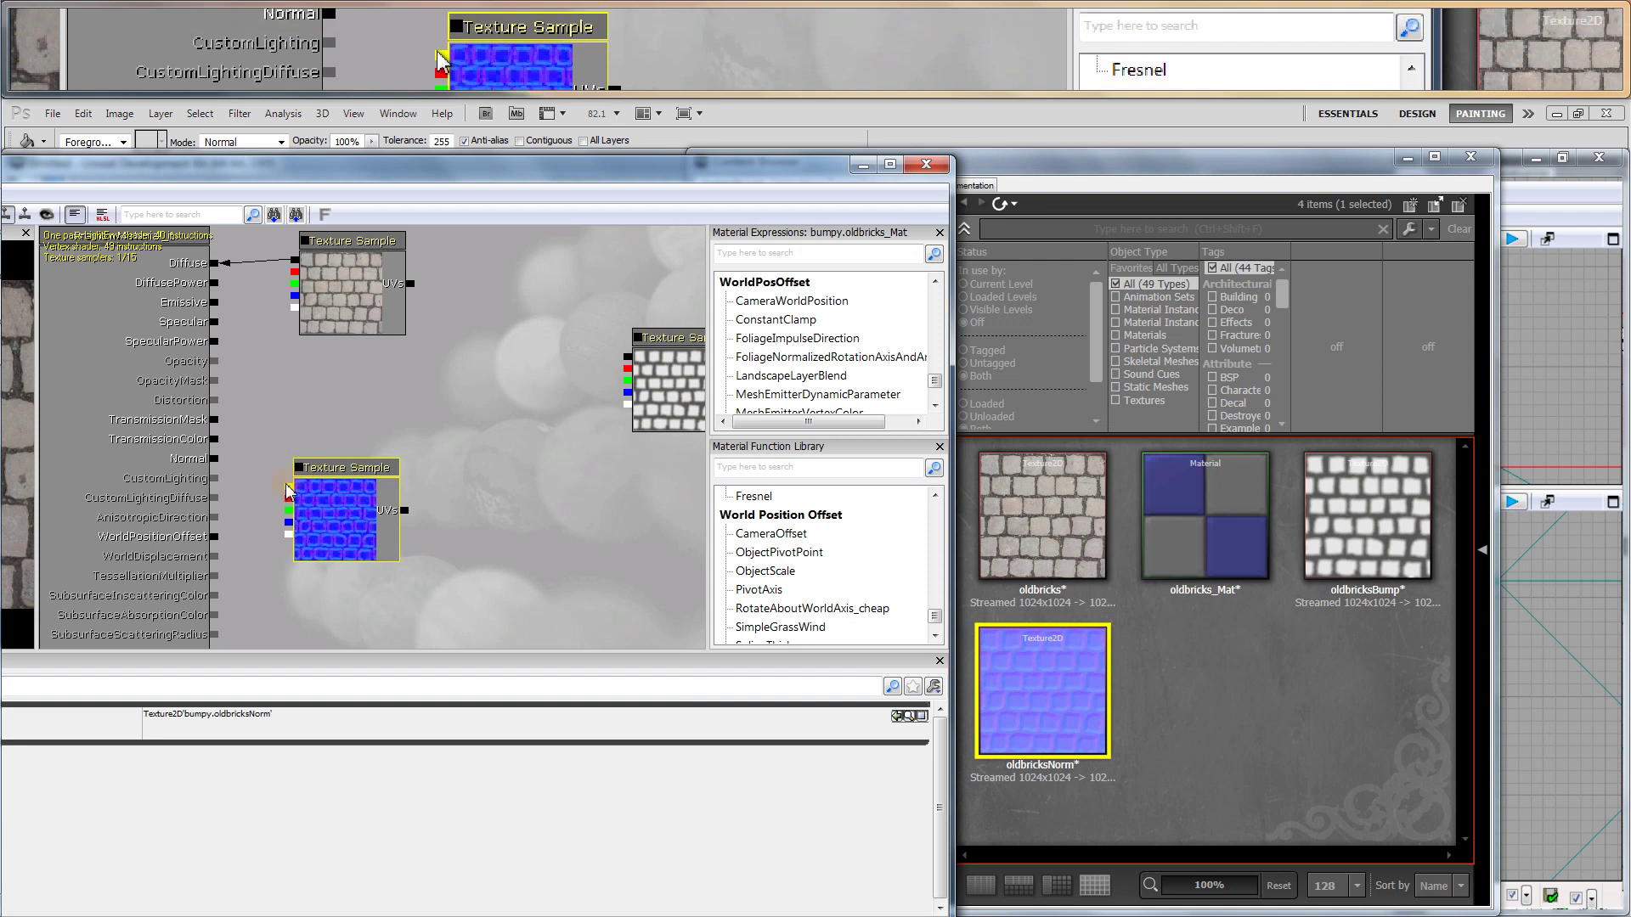
{"action": "left_click", "coordinate": [251, 482]}
{"action": "left_click_drag", "start_coordinate": [234, 474], "coordinate": [215, 463]}
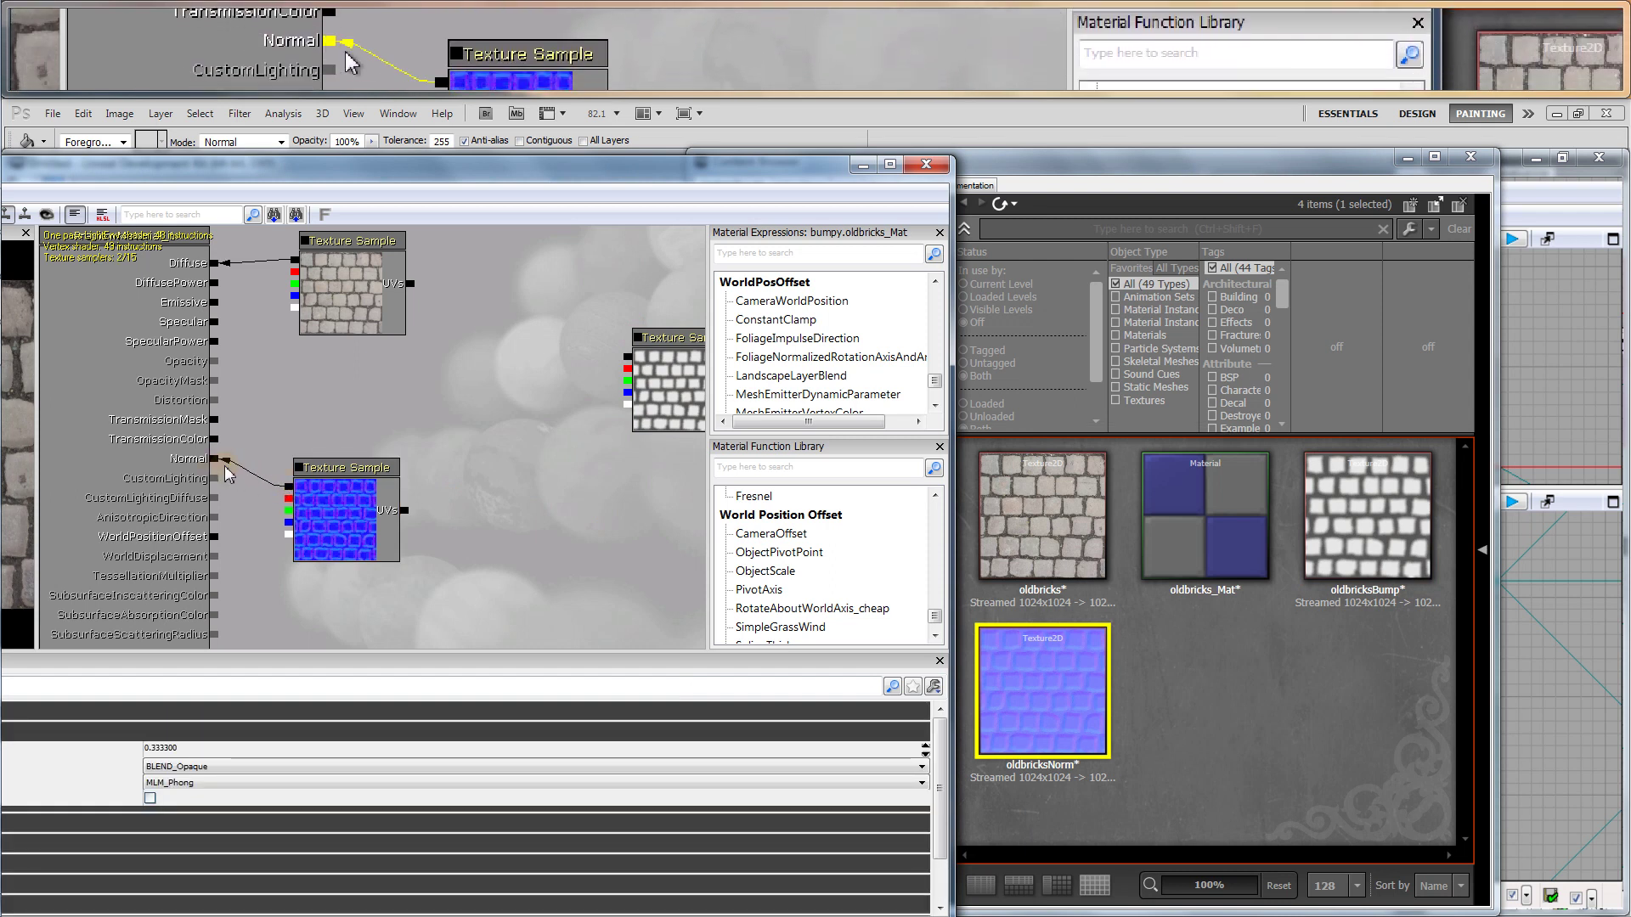
Add a BumpOffset node beside the oldbricksBump sample and connect the sample's red output to its Height input
{"action": "left_click", "coordinate": [682, 338]}
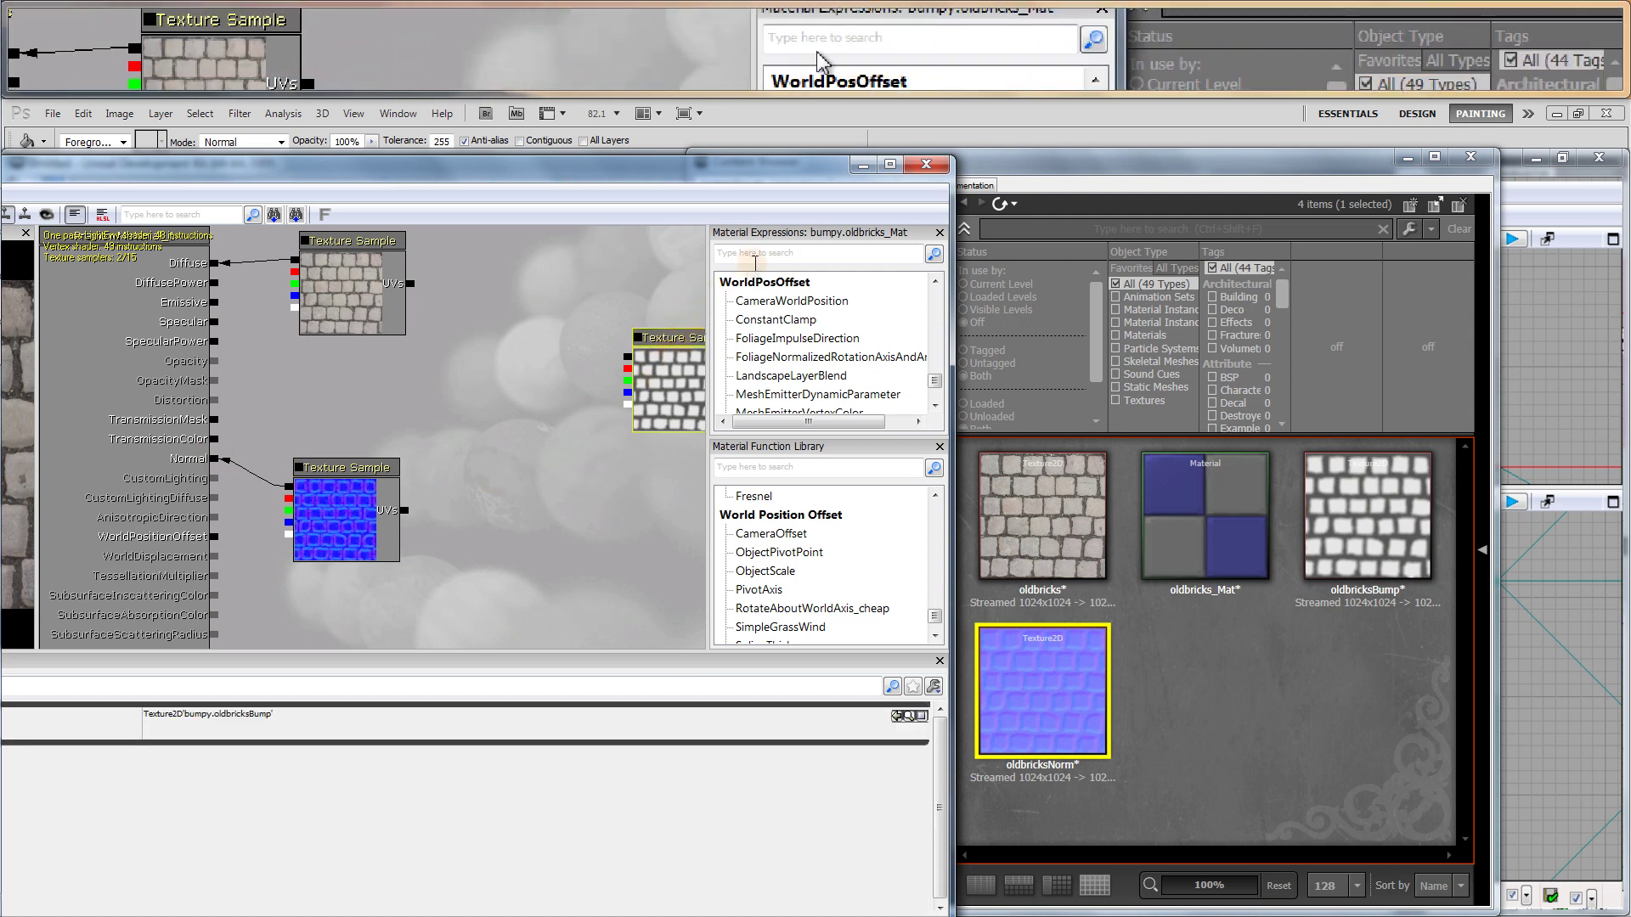
{"action": "left_click", "coordinate": [752, 255]}
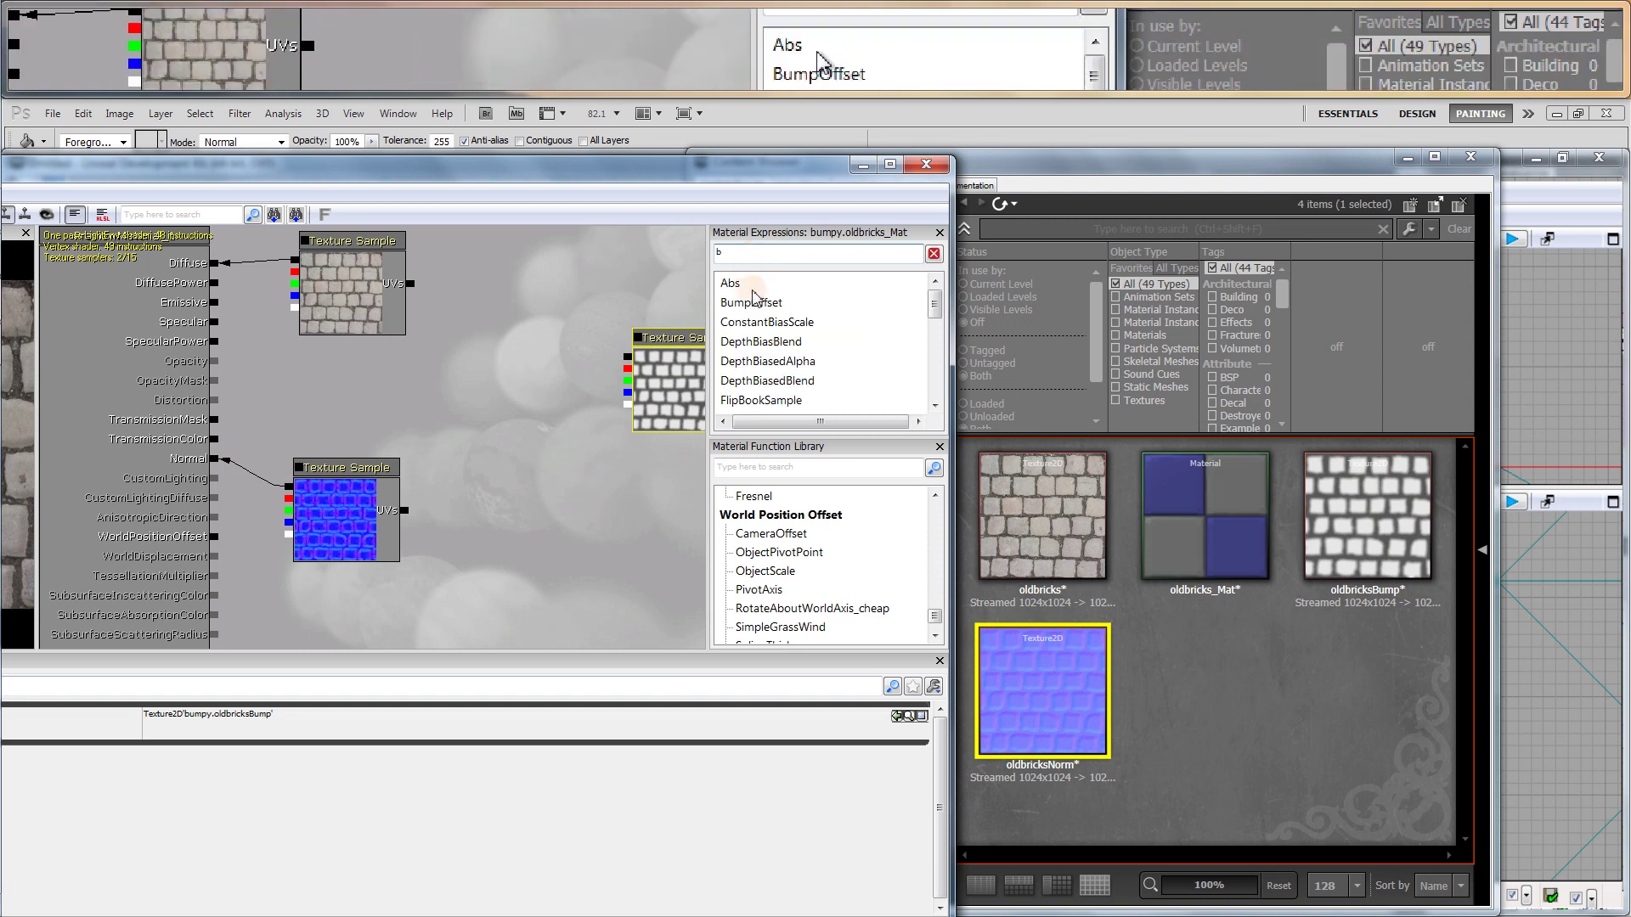
{"action": "left_click_drag", "start_coordinate": [750, 309], "coordinate": [495, 340]}
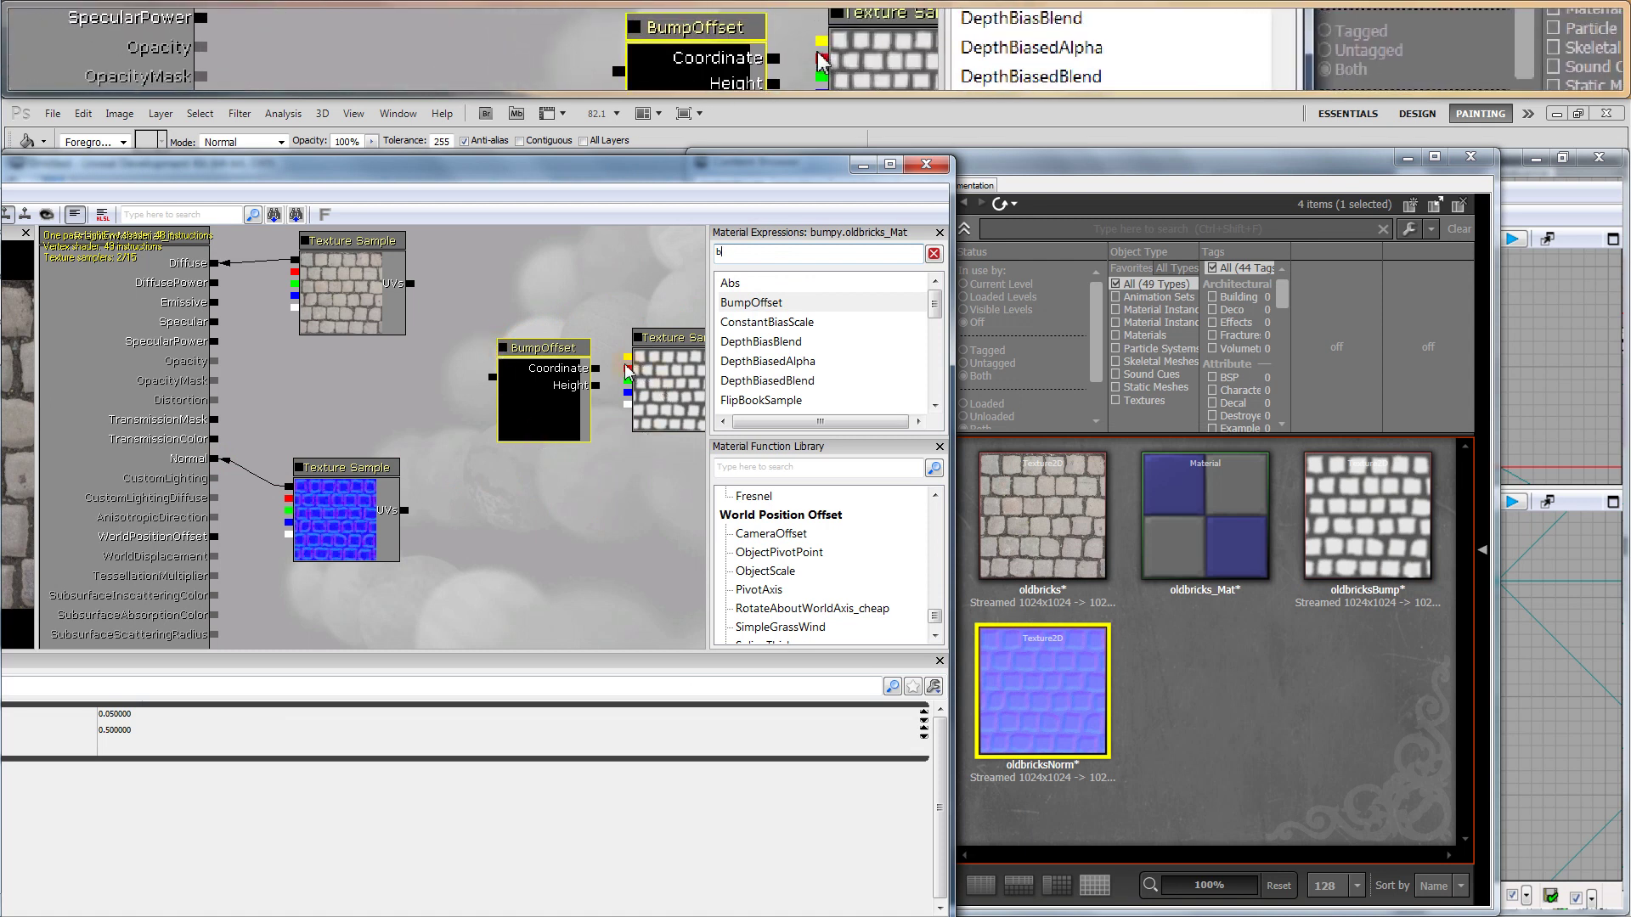
{"action": "left_click_drag", "start_coordinate": [626, 369], "coordinate": [590, 389]}
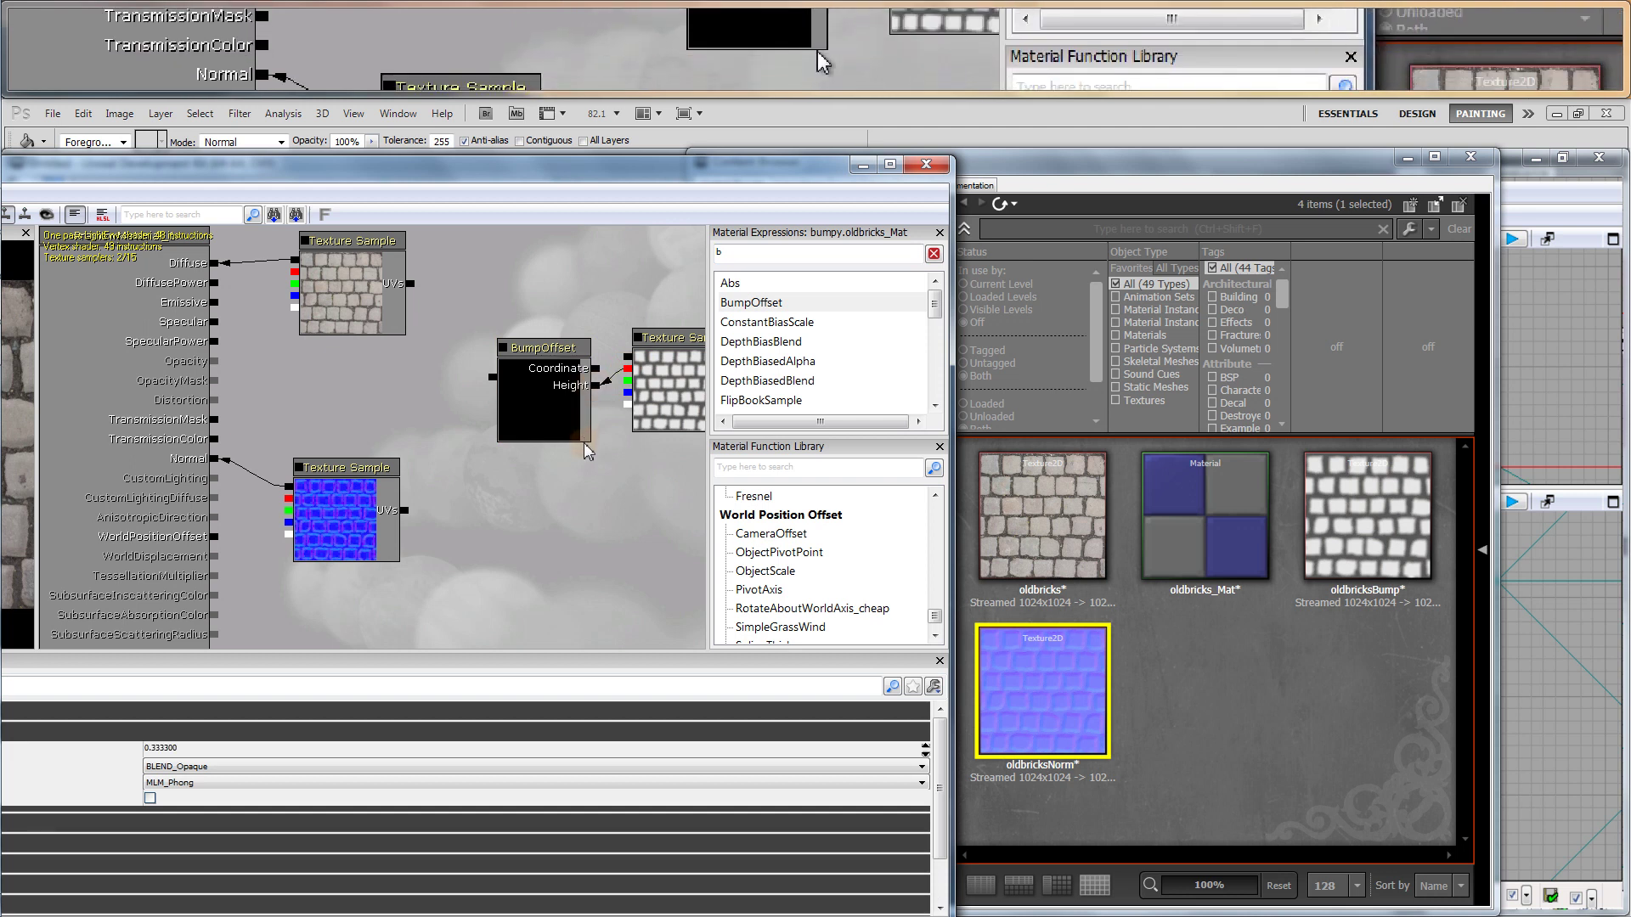
{"action": "left_click", "coordinate": [520, 550]}
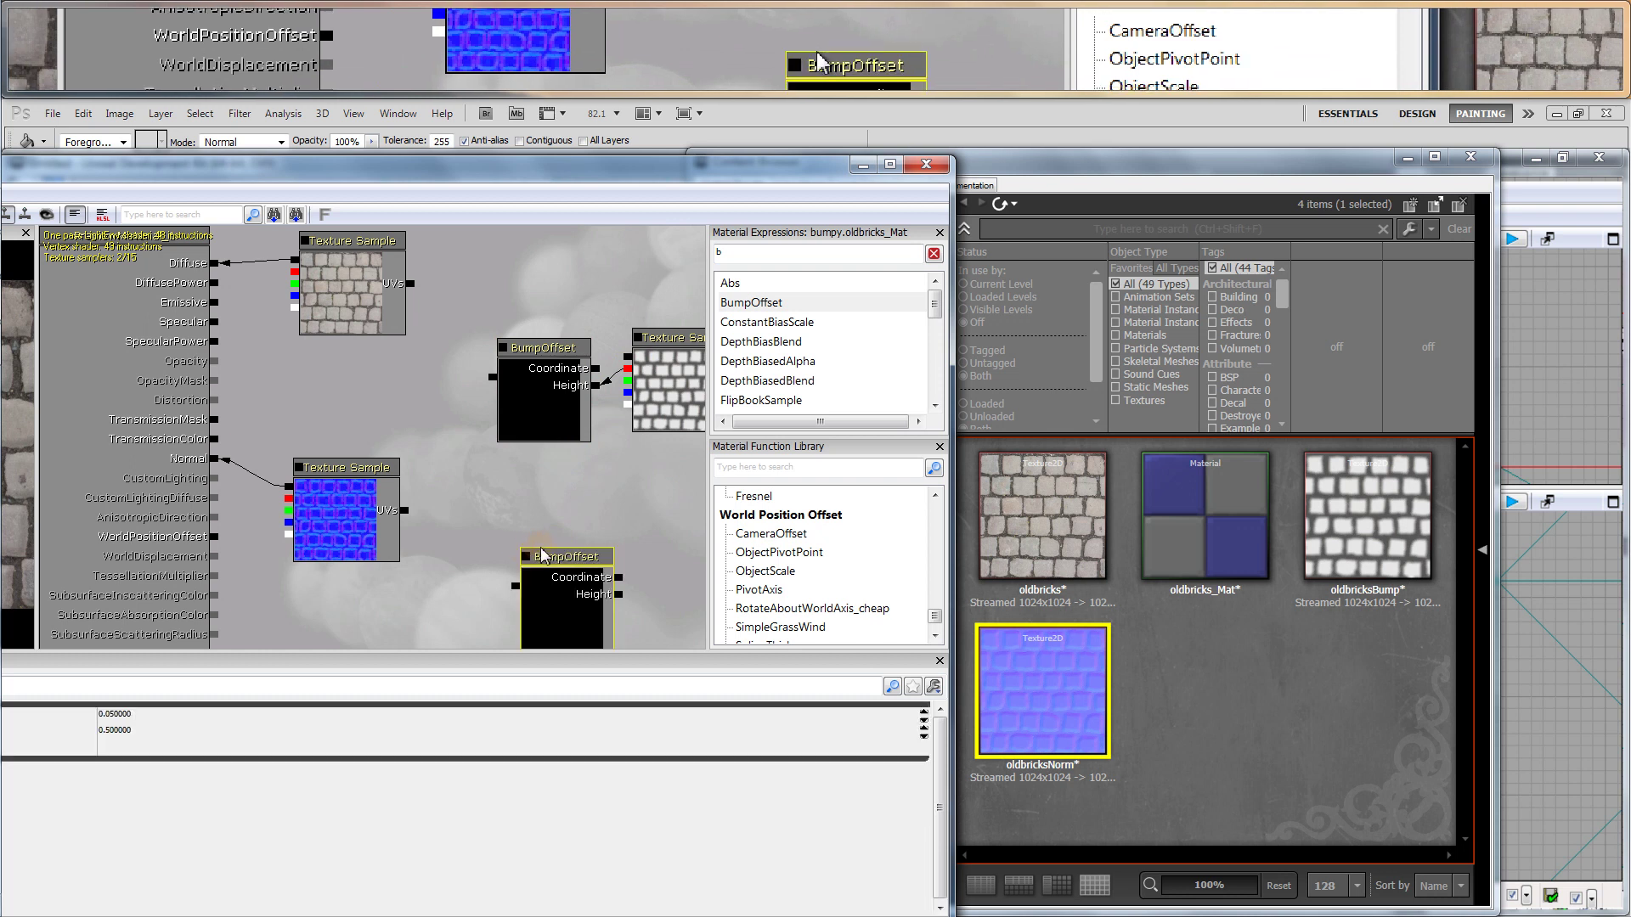
{"action": "key", "text": "Delete"}
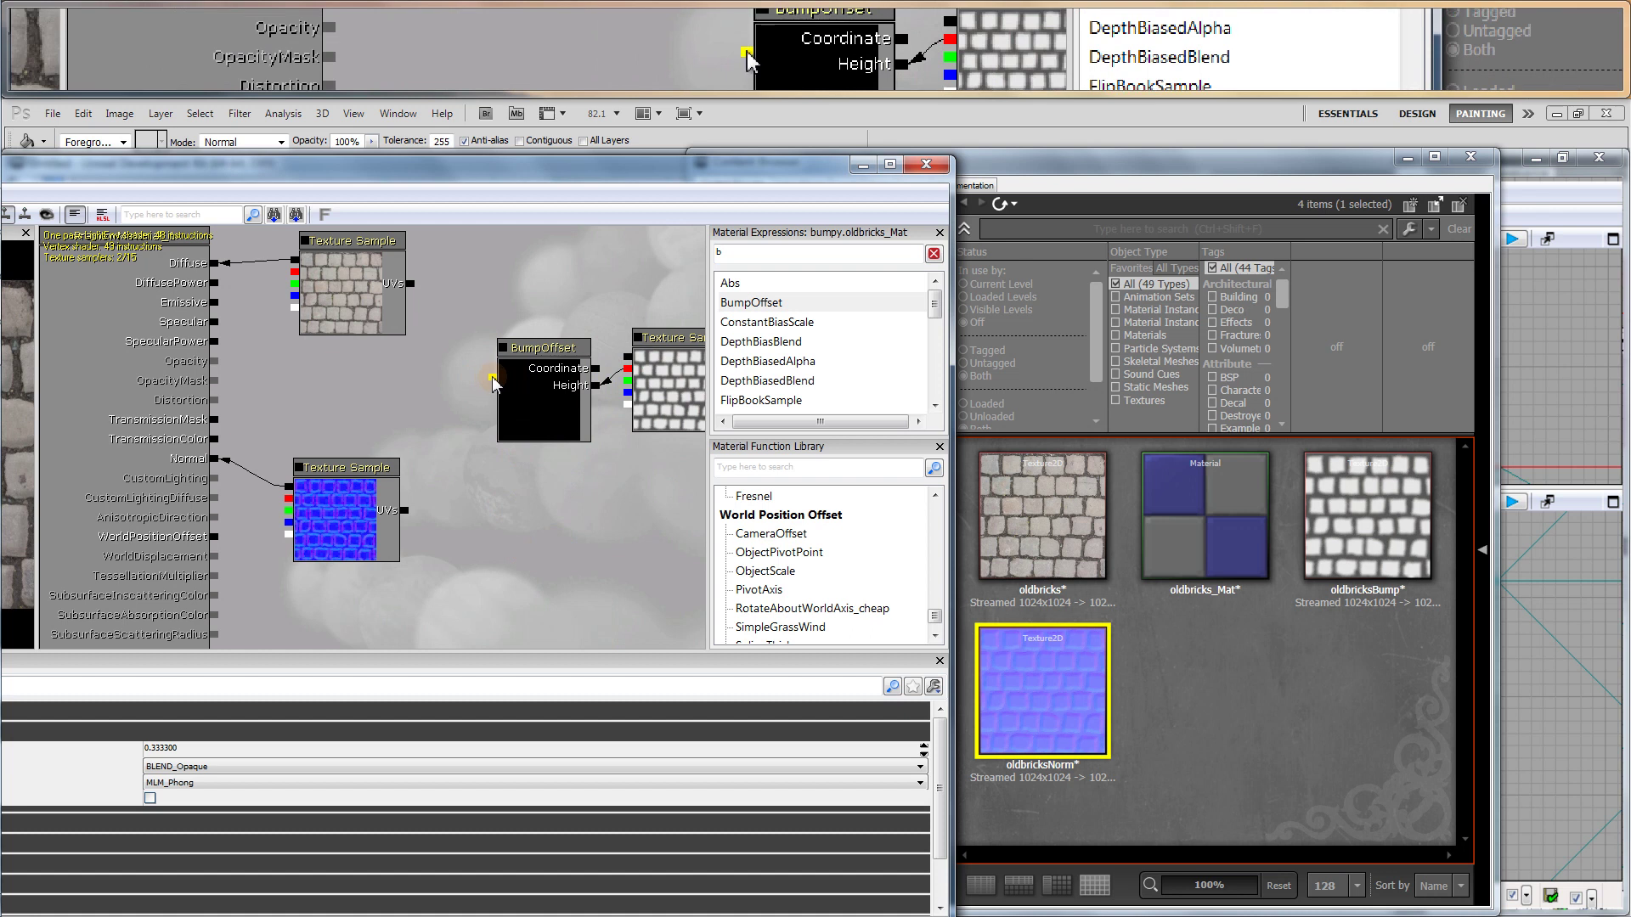
Connect the BumpOffset output to the UVs input of the oldbricks diffuse texture sample
{"action": "left_click_drag", "start_coordinate": [474, 365], "coordinate": [409, 291]}
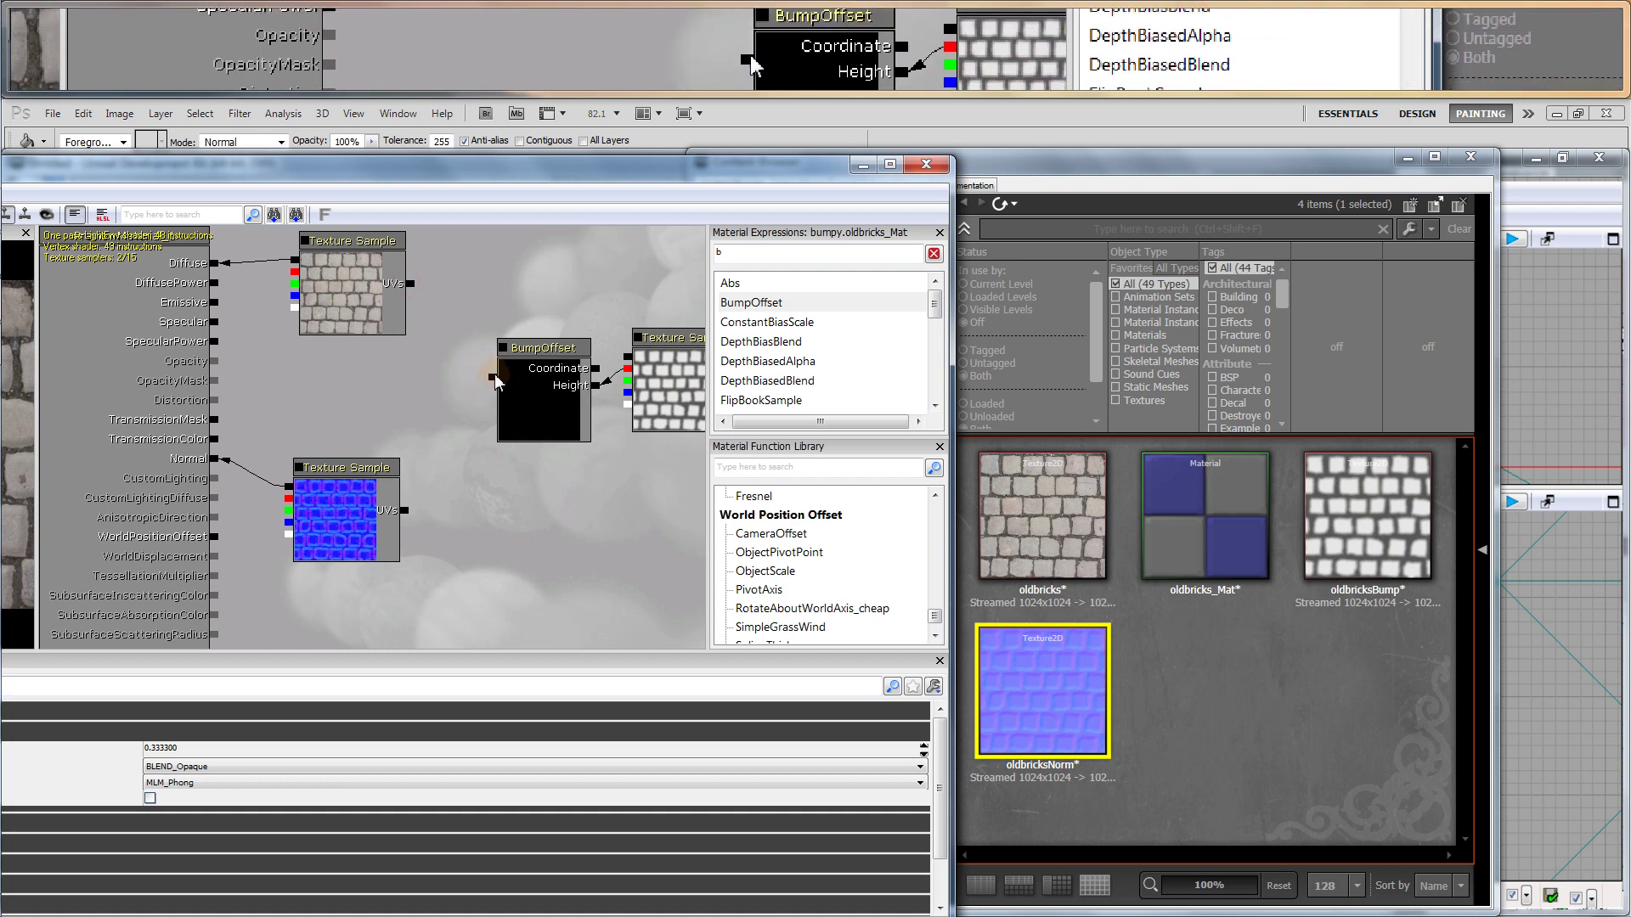
{"action": "left_click_drag", "start_coordinate": [456, 322], "coordinate": [406, 284]}
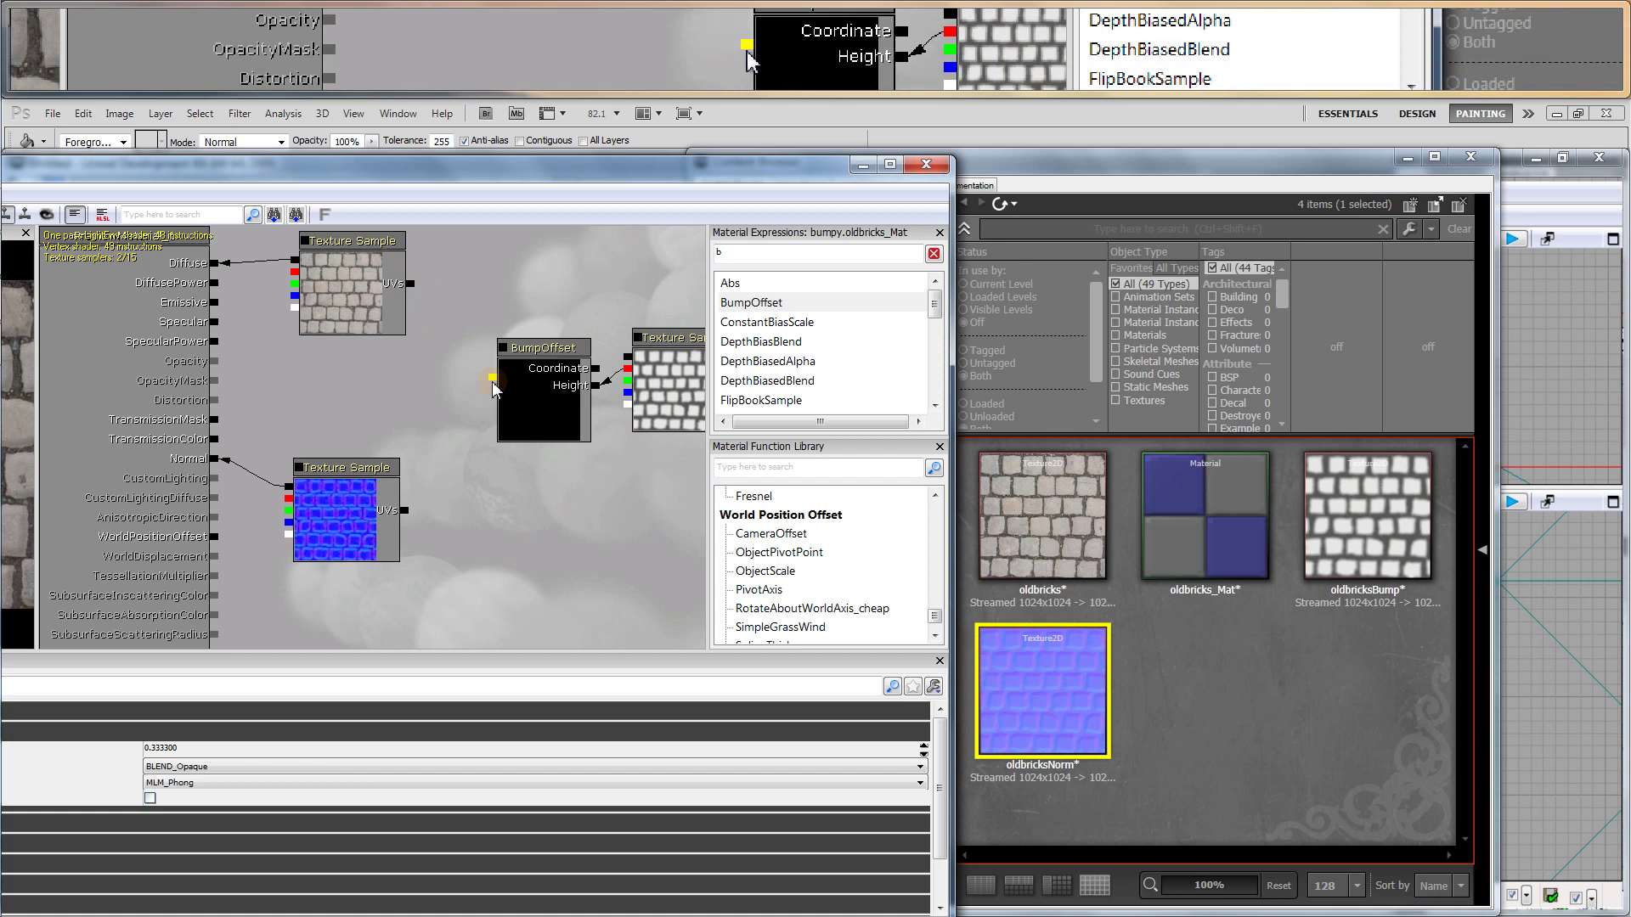
{"action": "left_click_drag", "start_coordinate": [493, 379], "coordinate": [410, 285]}
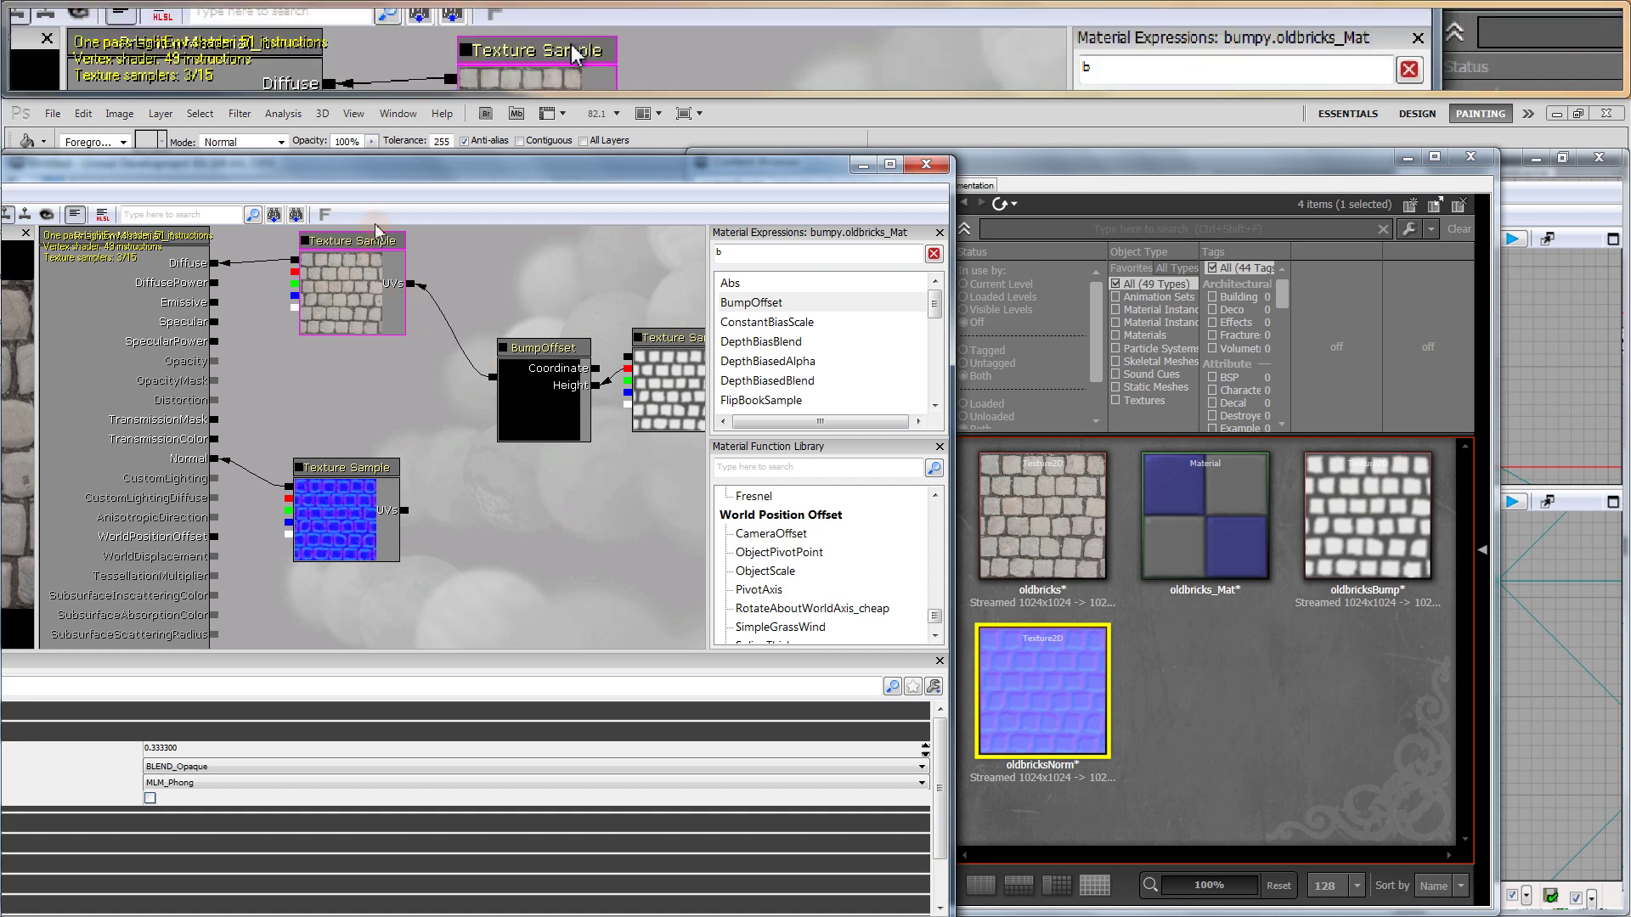
Maximize the material editor window and widen its preview area to inspect the brick plane at an angle
{"action": "left_click_drag", "start_coordinate": [454, 150], "coordinate": [755, 100]}
{"action": "double_click", "coordinate": [755, 100]}
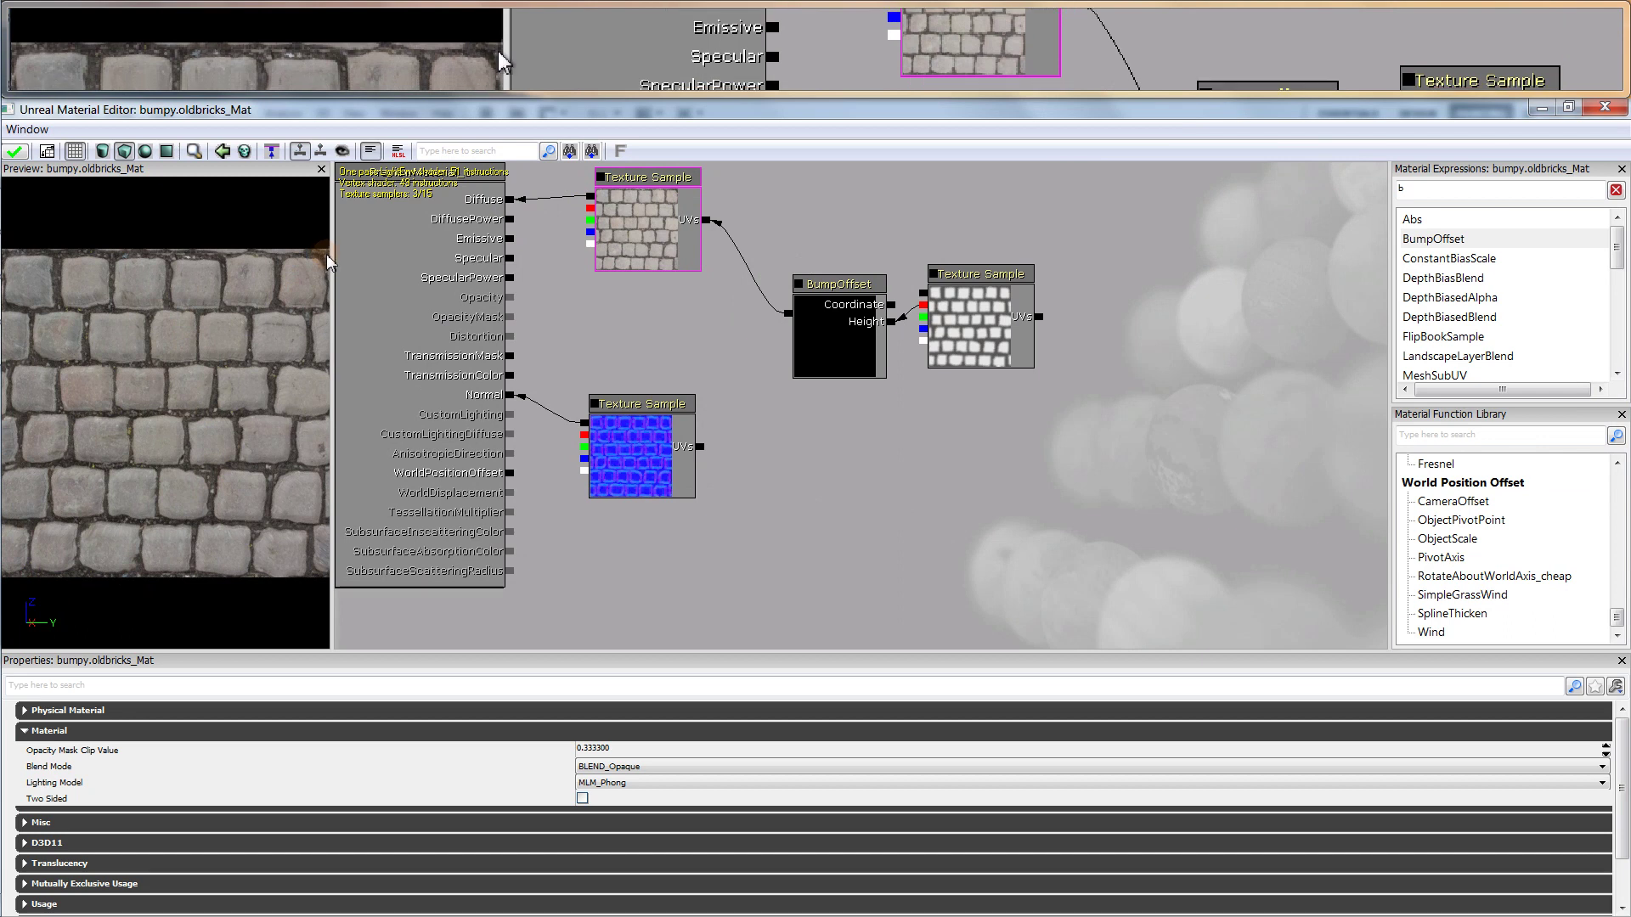
{"action": "left_click_drag", "start_coordinate": [331, 253], "coordinate": [441, 255]}
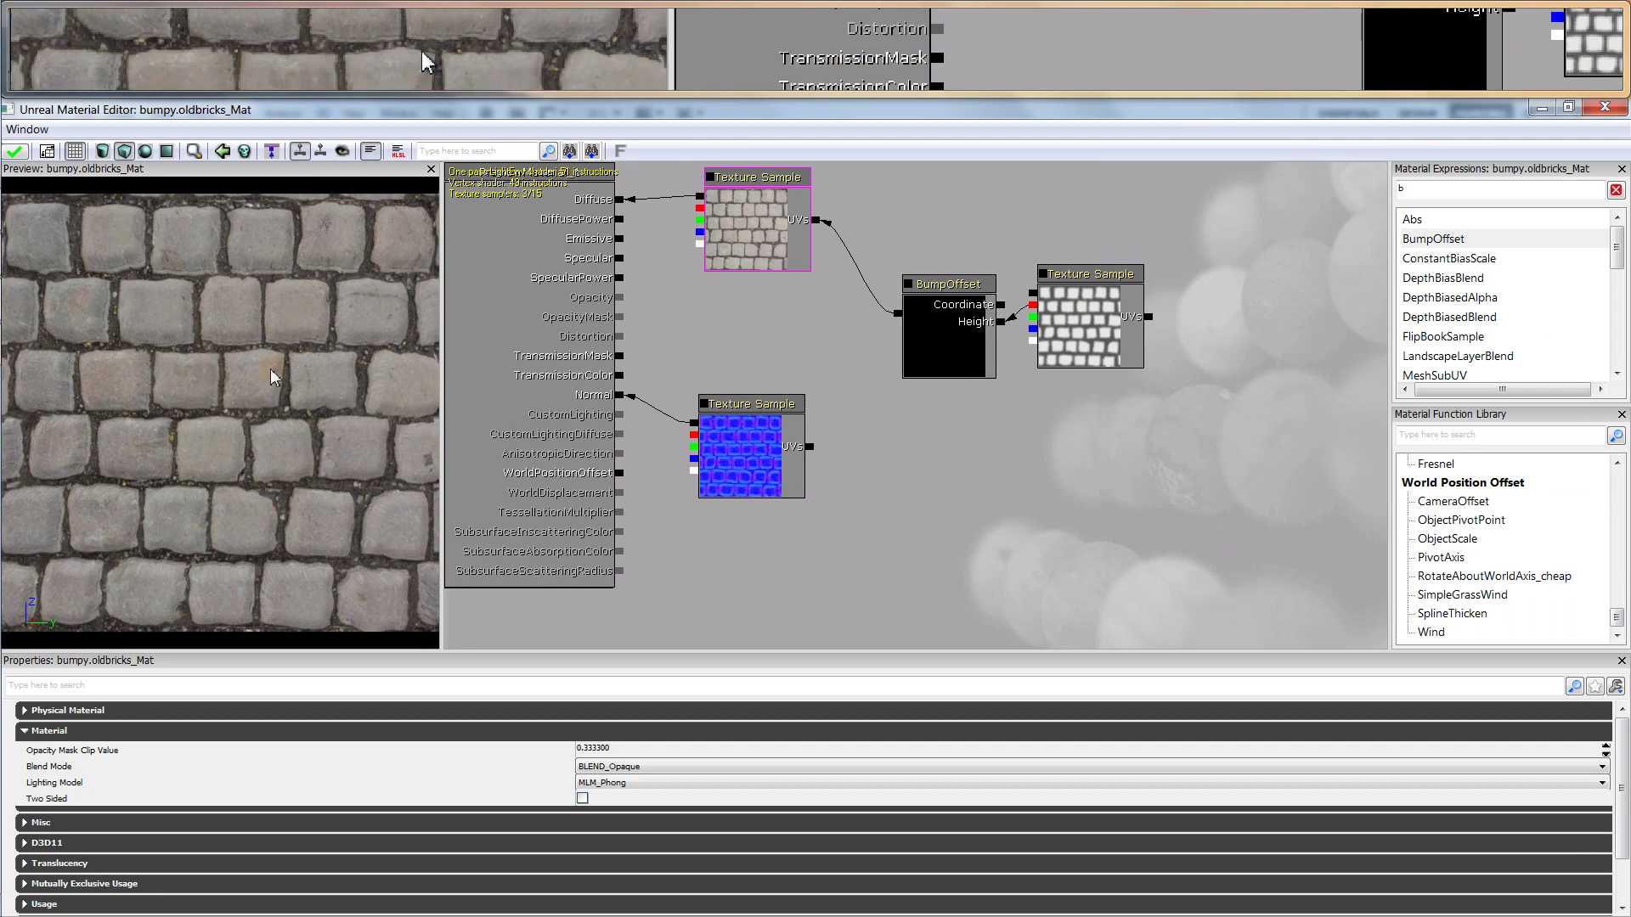
{"action": "left_click_drag", "start_coordinate": [200, 368], "coordinate": [152, 267]}
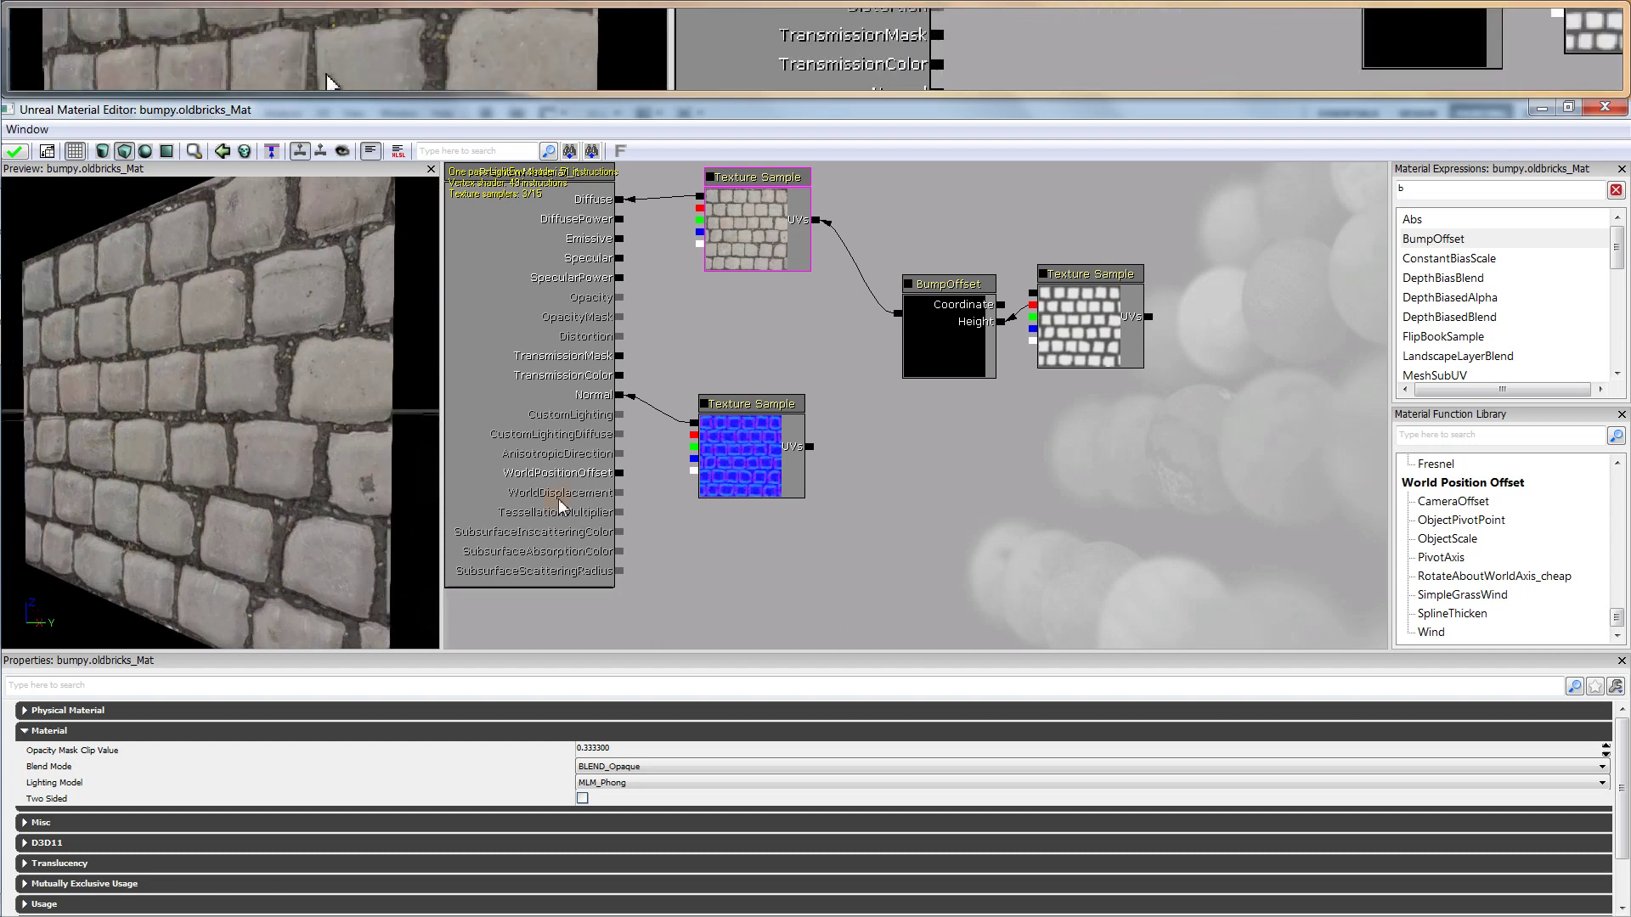
Connect the BumpOffset output to the oldbricksNorm sample's UVs and preview the material on a cylinder
{"action": "left_click_drag", "start_coordinate": [899, 313], "coordinate": [811, 448]}
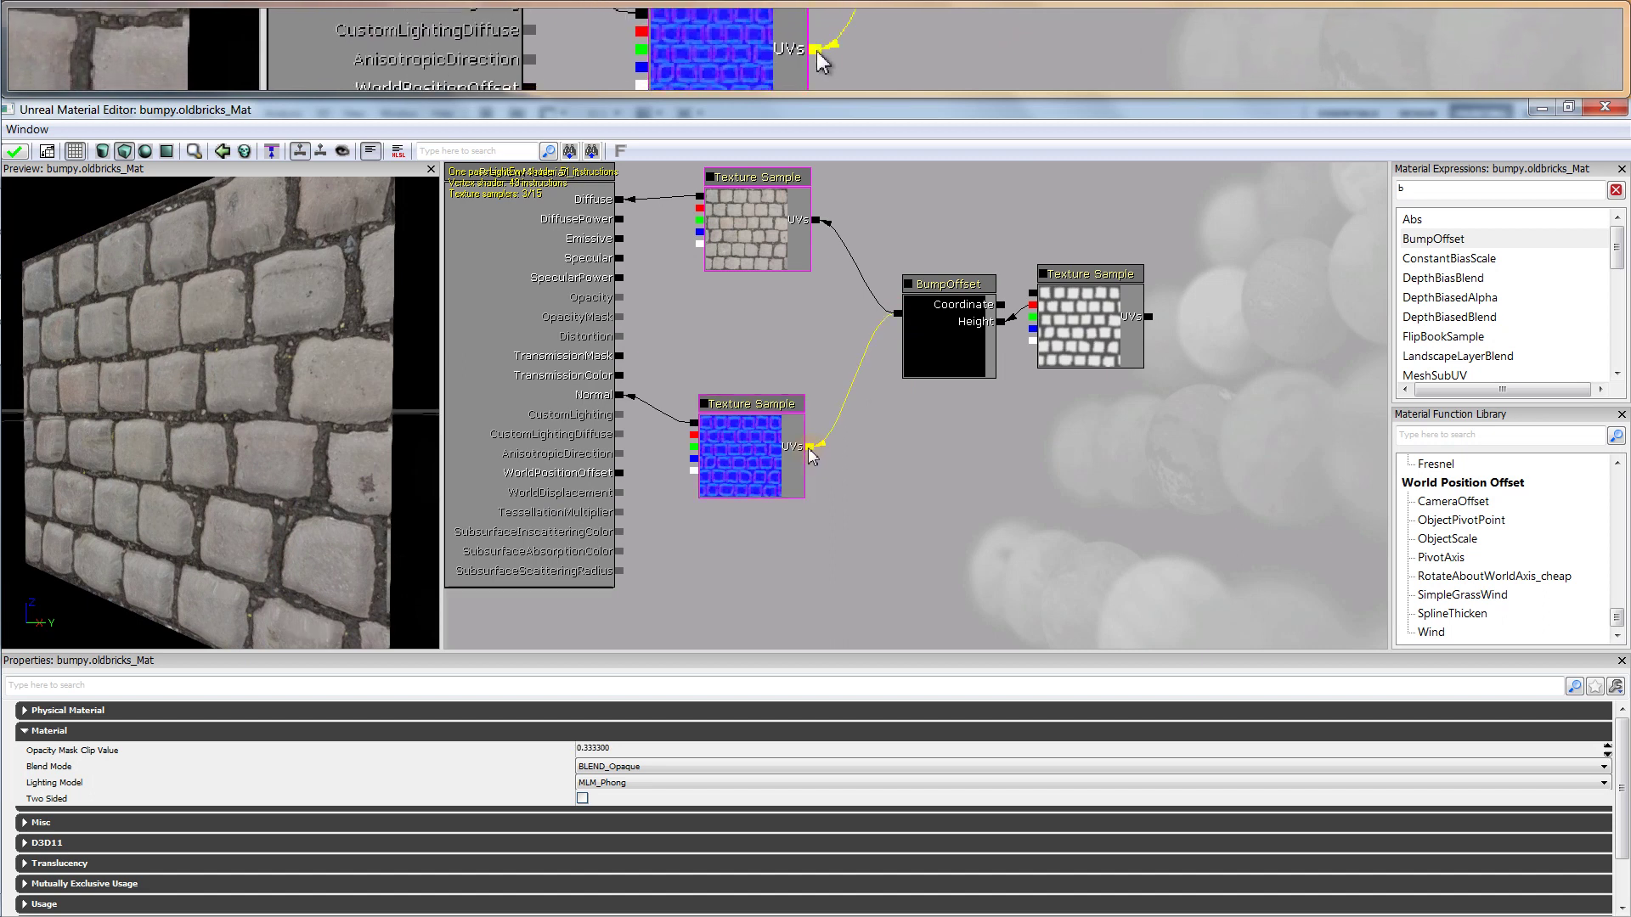
{"action": "left_click_drag", "start_coordinate": [809, 450], "coordinate": [809, 448]}
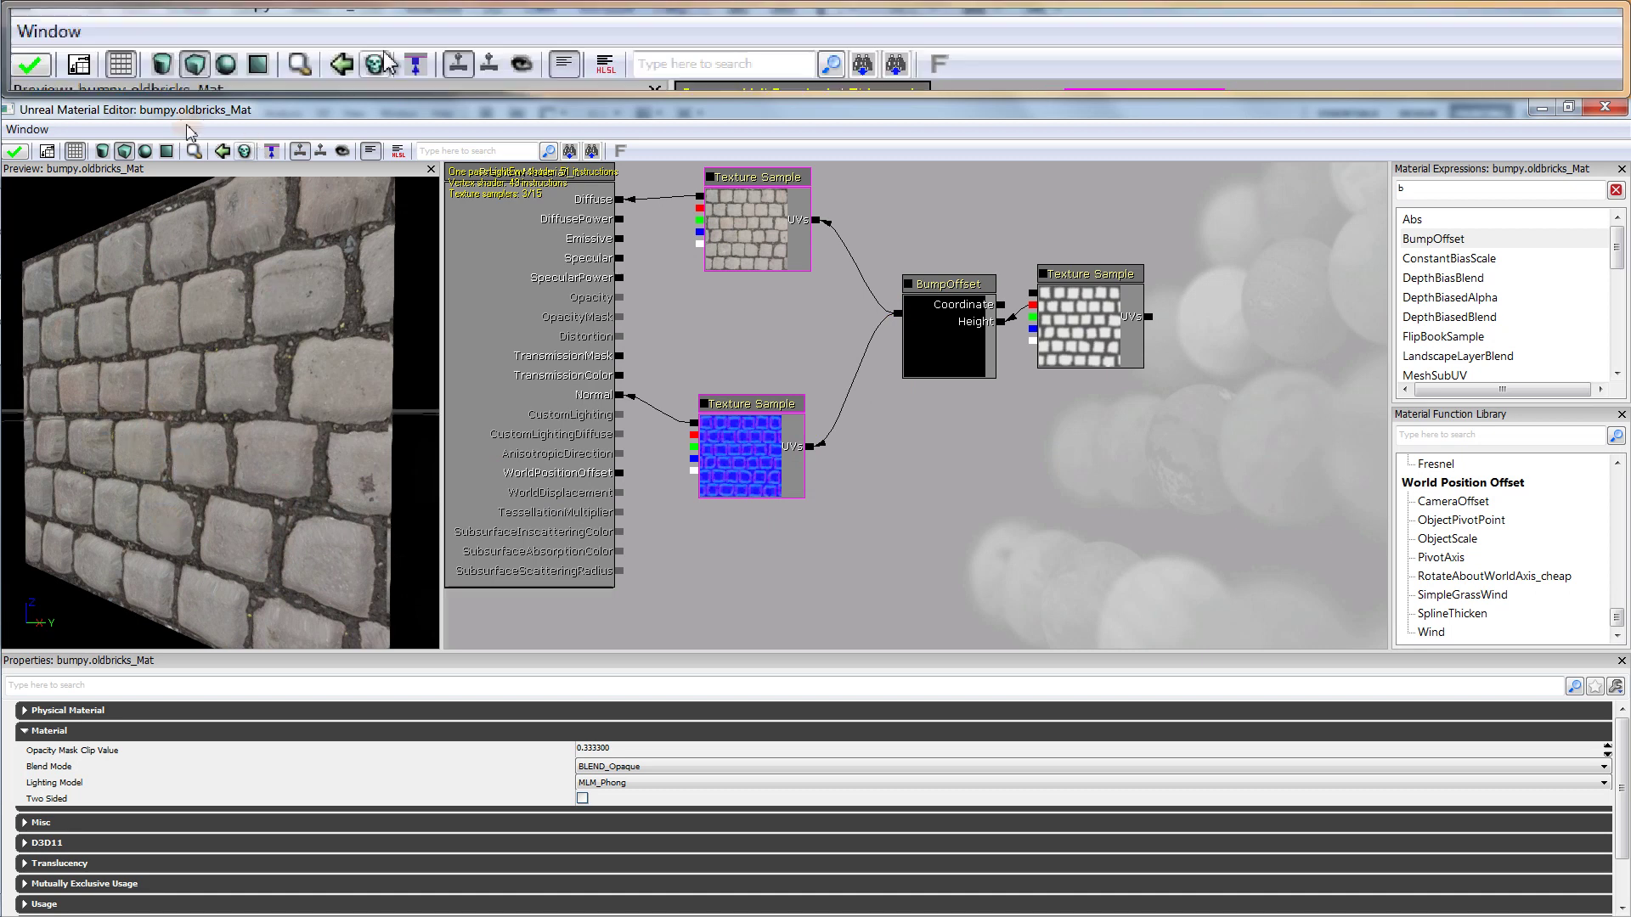
{"action": "left_click", "coordinate": [106, 153]}
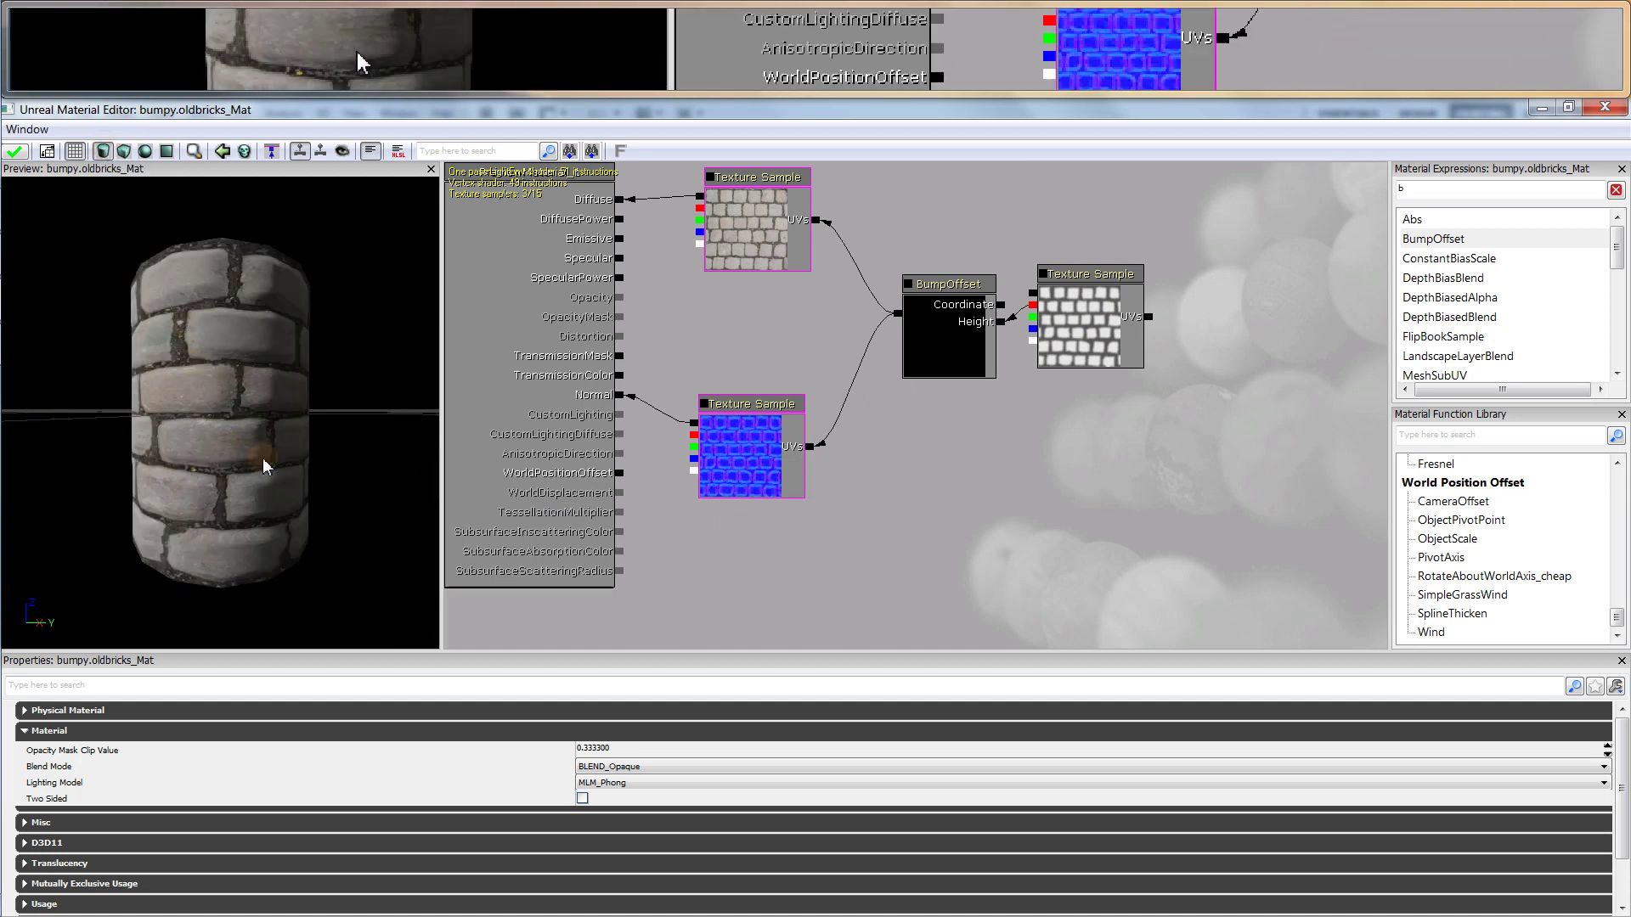
{"action": "mouse_move", "coordinate": [268, 435]}
{"action": "left_mouse_down"}
{"action": "mouse_move", "coordinate": [252, 330]}
{"action": "mouse_move", "coordinate": [130, 177]}
{"action": "mouse_move", "coordinate": [4, 229]}
{"action": "mouse_move", "coordinate": [441, 567]}
{"action": "mouse_move", "coordinate": [212, 280]}
{"action": "mouse_move", "coordinate": [4, 178]}
{"action": "mouse_move", "coordinate": [438, 501]}
{"action": "mouse_move", "coordinate": [438, 649]}
{"action": "mouse_move", "coordinate": [438, 488]}
{"action": "mouse_move", "coordinate": [416, 395]}
{"action": "mouse_move", "coordinate": [237, 329]}
{"action": "mouse_move", "coordinate": [248, 419]}
{"action": "mouse_move", "coordinate": [196, 375]}
{"action": "mouse_move", "coordinate": [163, 487]}
{"action": "mouse_move", "coordinate": [347, 527]}
{"action": "mouse_move", "coordinate": [438, 605]}
{"action": "mouse_move", "coordinate": [3, 320]}
{"action": "mouse_move", "coordinate": [23, 620]}
{"action": "mouse_move", "coordinate": [3, 455]}
{"action": "mouse_move", "coordinate": [304, 447]}
{"action": "mouse_move", "coordinate": [439, 516]}
{"action": "mouse_move", "coordinate": [440, 542]}
{"action": "mouse_move", "coordinate": [438, 641]}
{"action": "mouse_move", "coordinate": [311, 633]}
{"action": "mouse_move", "coordinate": [163, 486]}
{"action": "mouse_move", "coordinate": [703, 610]}
{"action": "mouse_move", "coordinate": [438, 583]}
{"action": "left_mouse_up"}
{"action": "mouse_move", "coordinate": [287, 461]}
{"action": "left_mouse_down"}
{"action": "mouse_move", "coordinate": [231, 504]}
{"action": "mouse_move", "coordinate": [302, 389]}
{"action": "mouse_move", "coordinate": [295, 406]}
{"action": "mouse_move", "coordinate": [186, 292]}
{"action": "mouse_move", "coordinate": [227, 380]}
{"action": "mouse_move", "coordinate": [237, 505]}
{"action": "mouse_move", "coordinate": [266, 547]}
{"action": "mouse_move", "coordinate": [9, 501]}
{"action": "mouse_move", "coordinate": [8, 437]}
{"action": "mouse_move", "coordinate": [89, 341]}
{"action": "mouse_move", "coordinate": [169, 459]}
{"action": "mouse_move", "coordinate": [255, 476]}
{"action": "mouse_move", "coordinate": [382, 221]}
{"action": "mouse_move", "coordinate": [441, 183]}
{"action": "mouse_move", "coordinate": [115, 196]}
{"action": "mouse_move", "coordinate": [26, 578]}
{"action": "mouse_move", "coordinate": [277, 649]}
{"action": "mouse_move", "coordinate": [428, 312]}
{"action": "mouse_move", "coordinate": [377, 176]}
{"action": "mouse_move", "coordinate": [46, 185]}
{"action": "mouse_move", "coordinate": [4, 418]}
{"action": "mouse_move", "coordinate": [438, 353]}
{"action": "mouse_move", "coordinate": [438, 226]}
{"action": "mouse_move", "coordinate": [367, 190]}
{"action": "mouse_move", "coordinate": [441, 199]}
{"action": "left_mouse_up"}
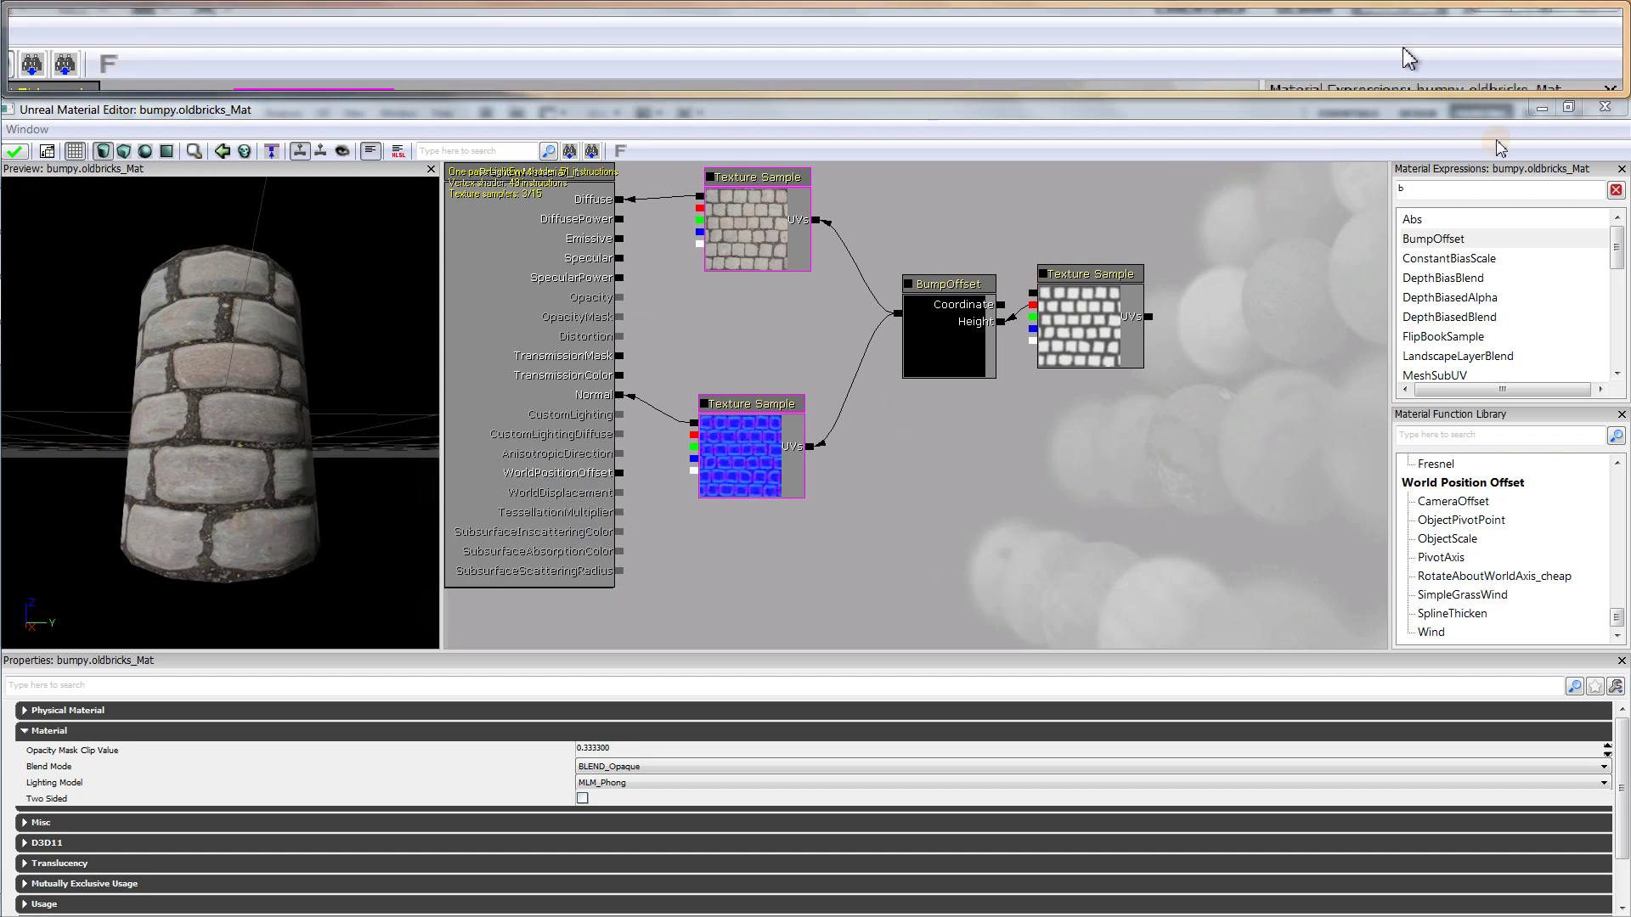
Restore the material editor to its smaller window size and select the BumpOffset node
{"action": "left_click", "coordinate": [1568, 109]}
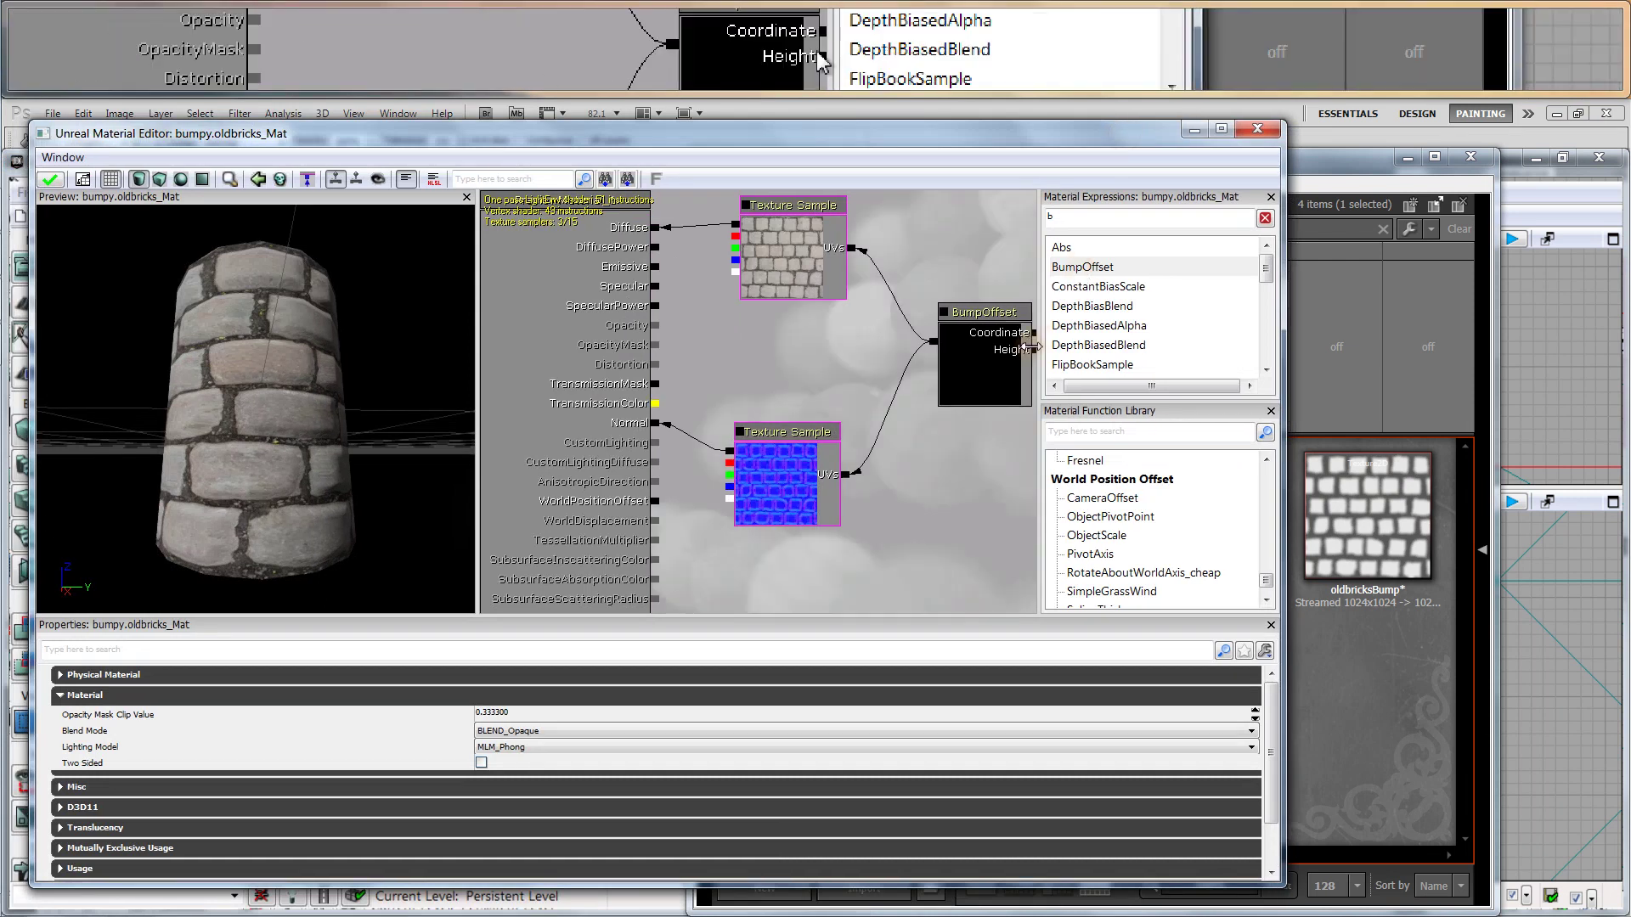
{"action": "left_click", "coordinate": [983, 321]}
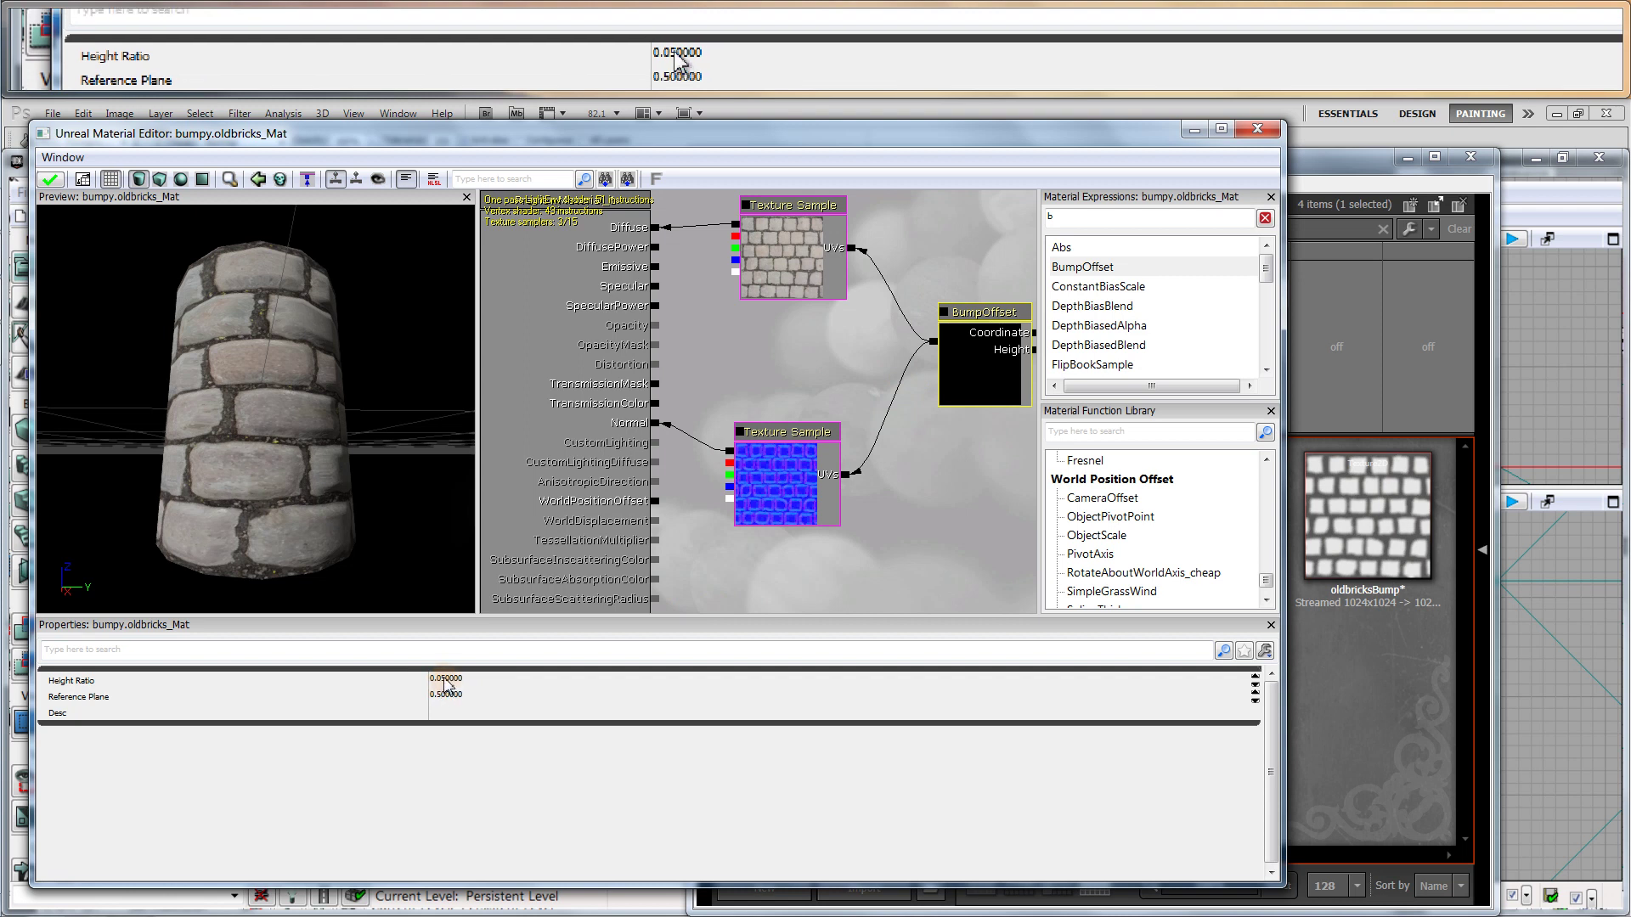
Set the BumpOffset node's Height Ratio to 0.7 and inspect the distortion on the preview cylinder
{"action": "left_click", "coordinate": [445, 680]}
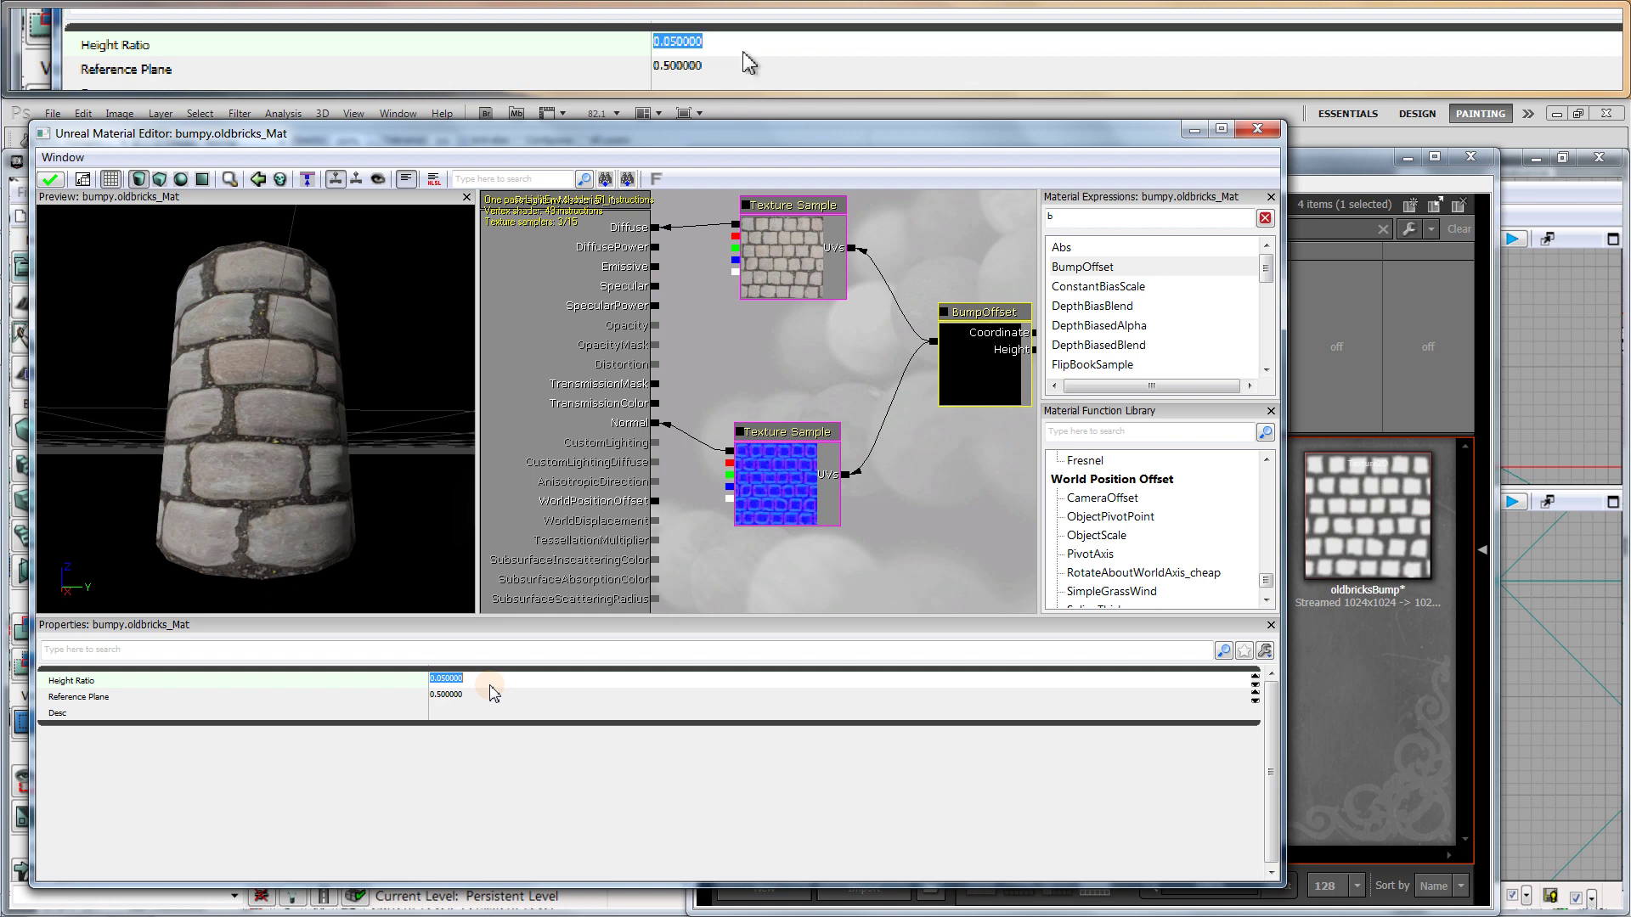
{"action": "type", "text": ".7"}
{"action": "key", "text": "Return"}
{"action": "left_click", "coordinate": [490, 684]}
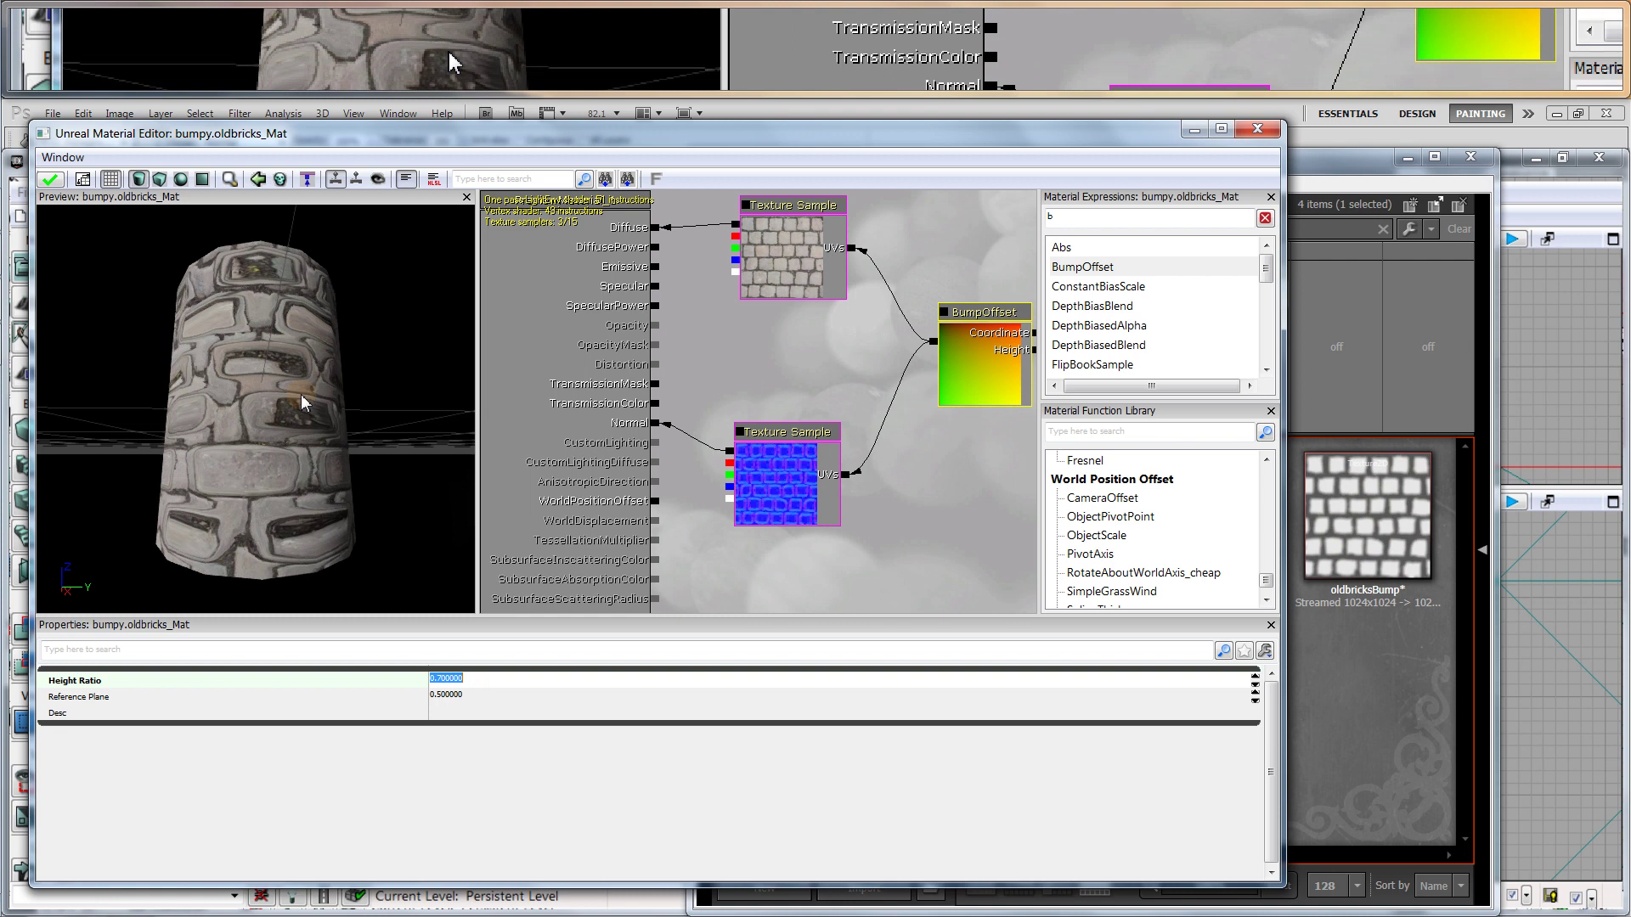
{"action": "mouse_move", "coordinate": [324, 382]}
{"action": "left_mouse_down"}
{"action": "mouse_move", "coordinate": [163, 611]}
{"action": "mouse_move", "coordinate": [89, 433]}
{"action": "mouse_move", "coordinate": [55, 205]}
{"action": "mouse_move", "coordinate": [164, 208]}
{"action": "mouse_move", "coordinate": [344, 368]}
{"action": "mouse_move", "coordinate": [287, 613]}
{"action": "mouse_move", "coordinate": [48, 586]}
{"action": "mouse_move", "coordinate": [37, 365]}
{"action": "mouse_move", "coordinate": [59, 247]}
{"action": "mouse_move", "coordinate": [182, 205]}
{"action": "mouse_move", "coordinate": [473, 534]}
{"action": "mouse_move", "coordinate": [466, 613]}
{"action": "mouse_move", "coordinate": [229, 496]}
{"action": "mouse_move", "coordinate": [38, 205]}
{"action": "mouse_move", "coordinate": [318, 386]}
{"action": "left_mouse_up"}
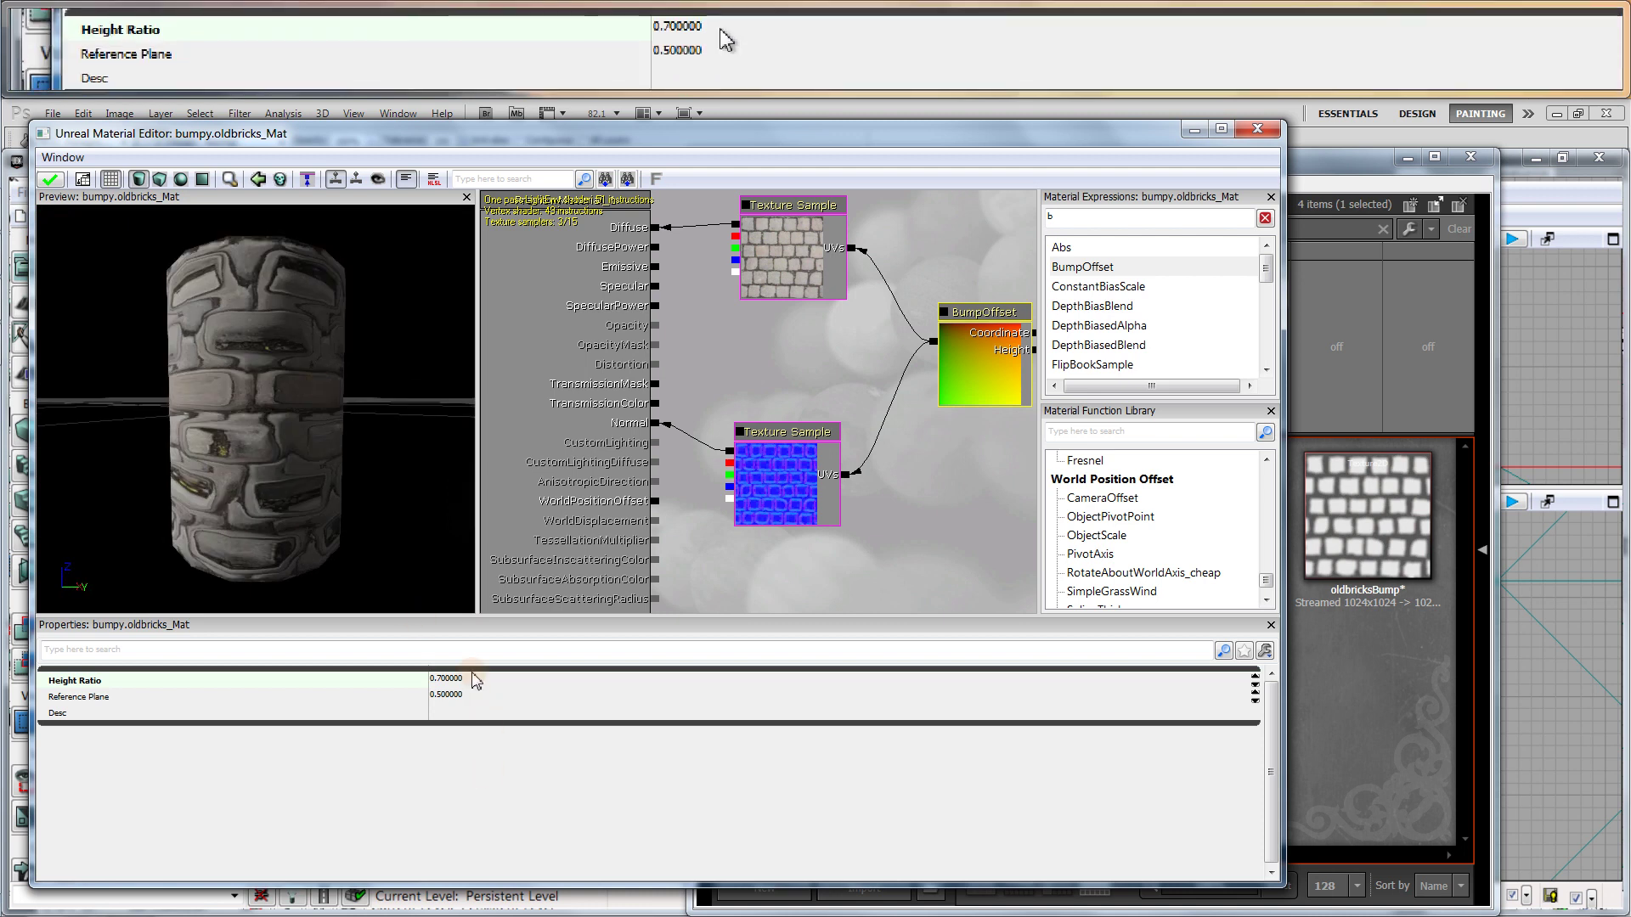
Set the BumpOffset node's Height Ratio to 0.1 and inspect the bricks on the preview cylinder
{"action": "left_click", "coordinate": [472, 680]}
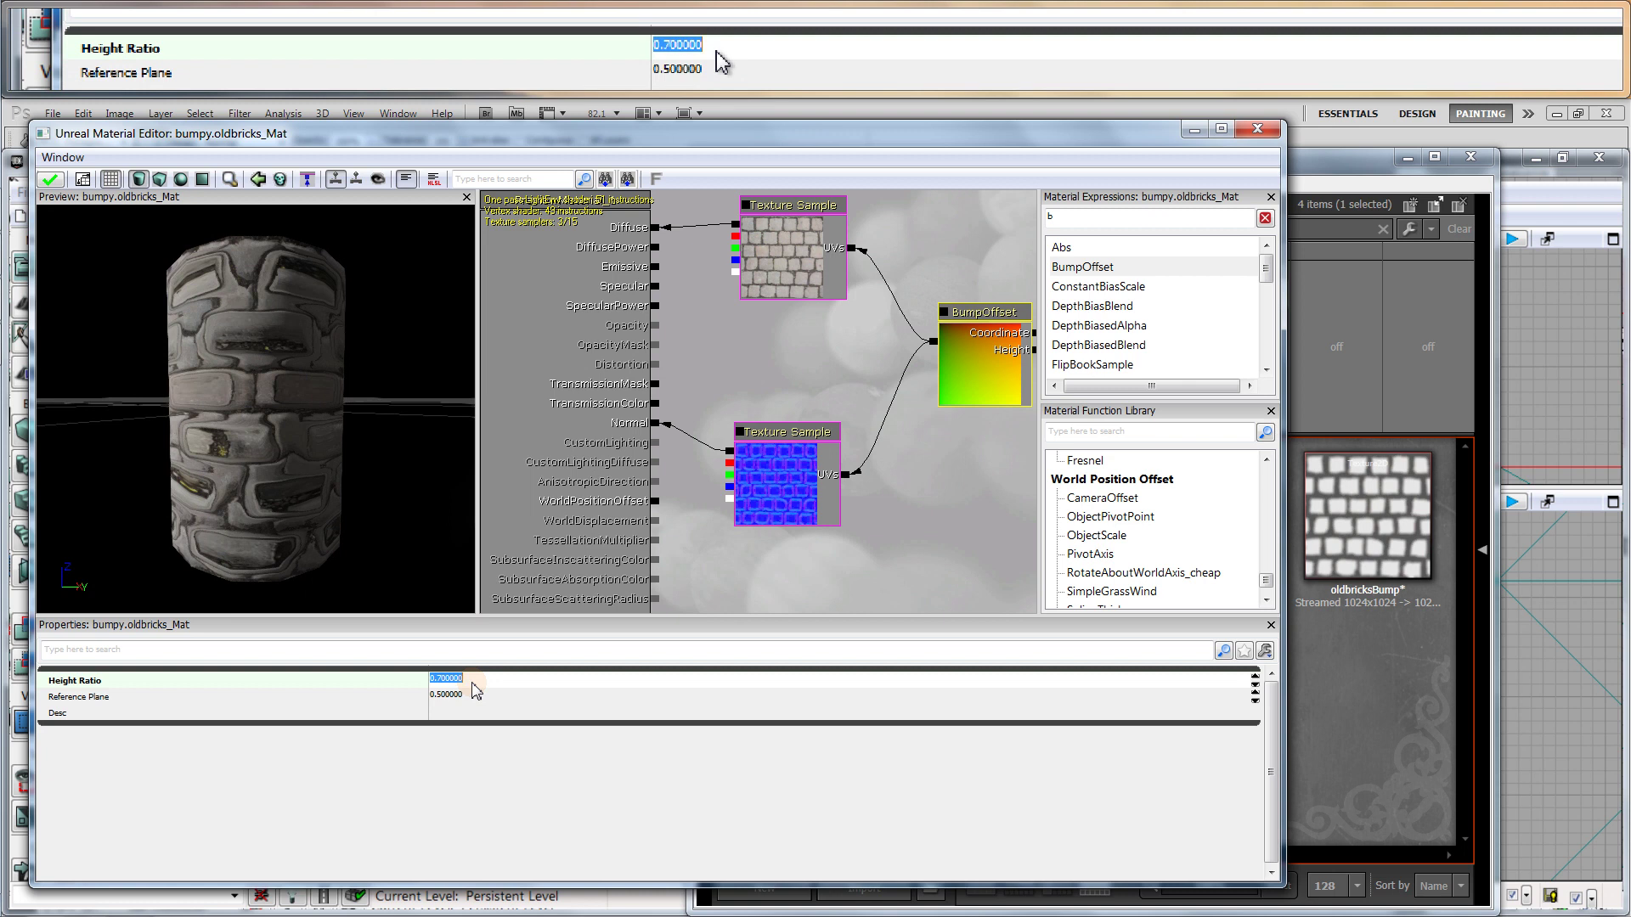
{"action": "type", "text": ".1"}
{"action": "key", "text": "Return"}
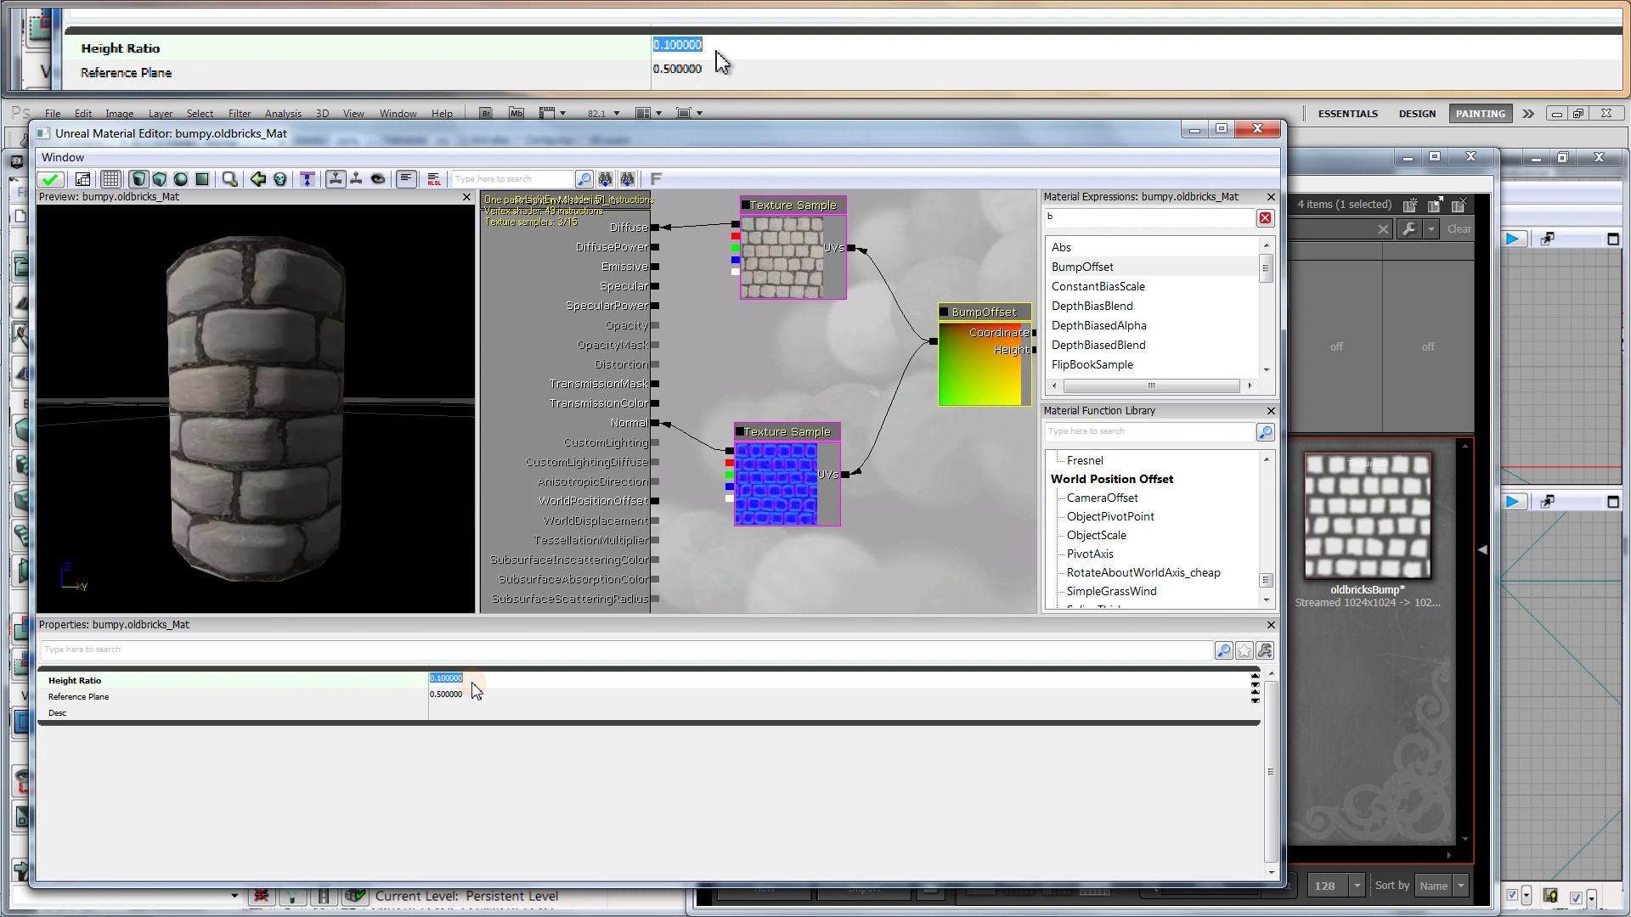
{"action": "left_click_drag", "start_coordinate": [372, 407], "coordinate": [49, 526]}
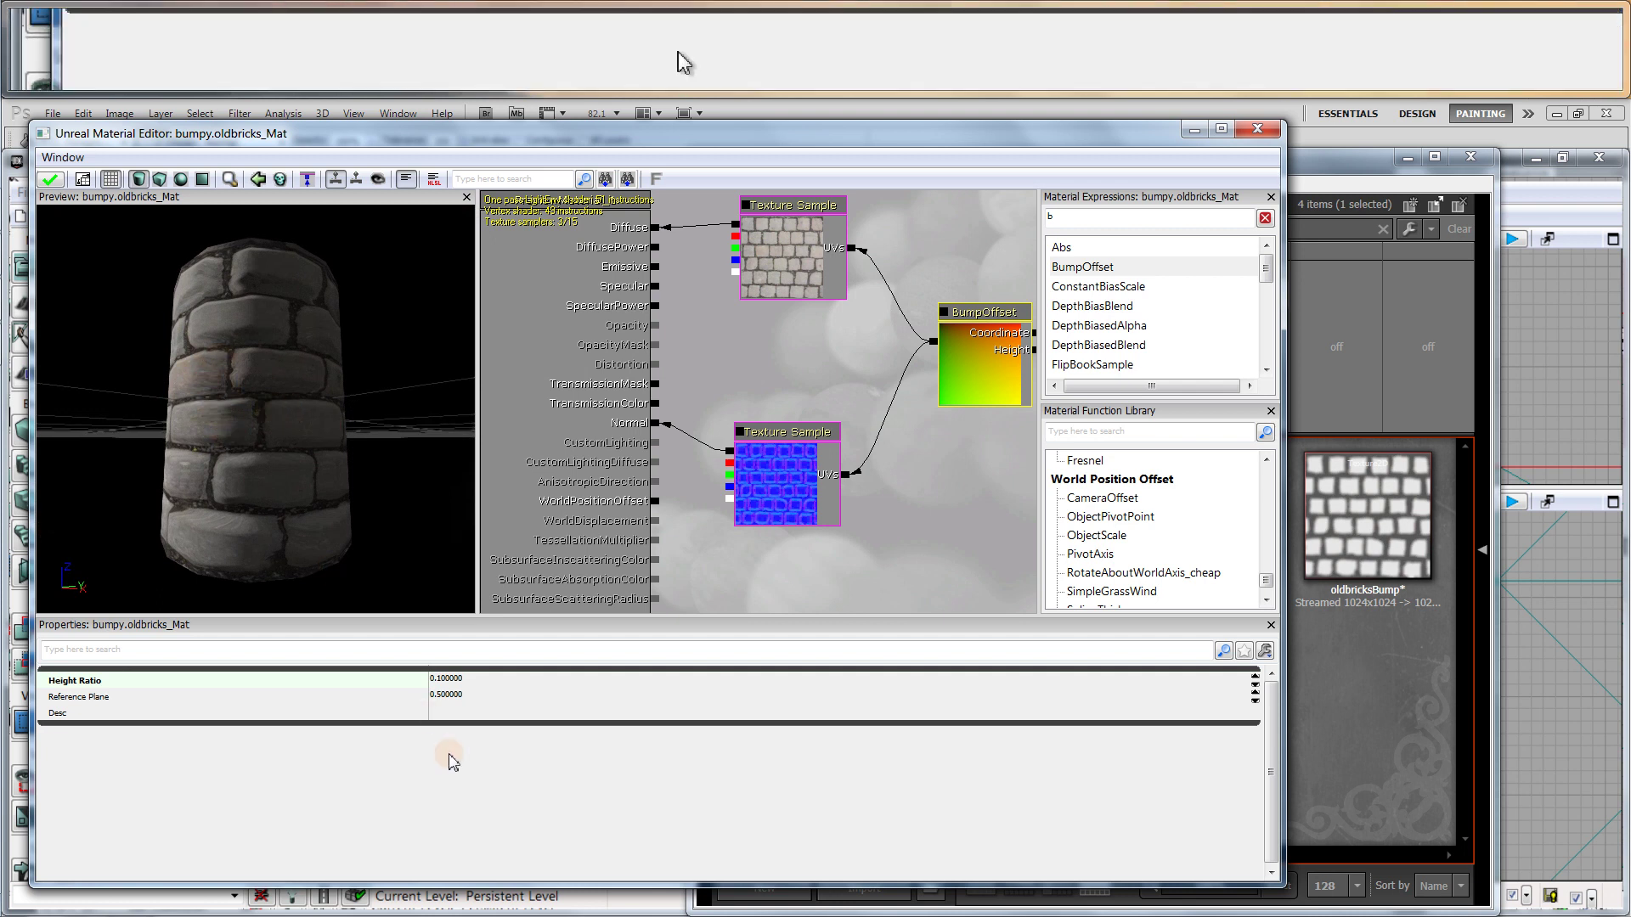
Set the BumpOffset node's Height Ratio to 0.07 and inspect the preview cylinder up close
{"action": "left_click", "coordinate": [480, 685]}
{"action": "type", "text": ".07"}
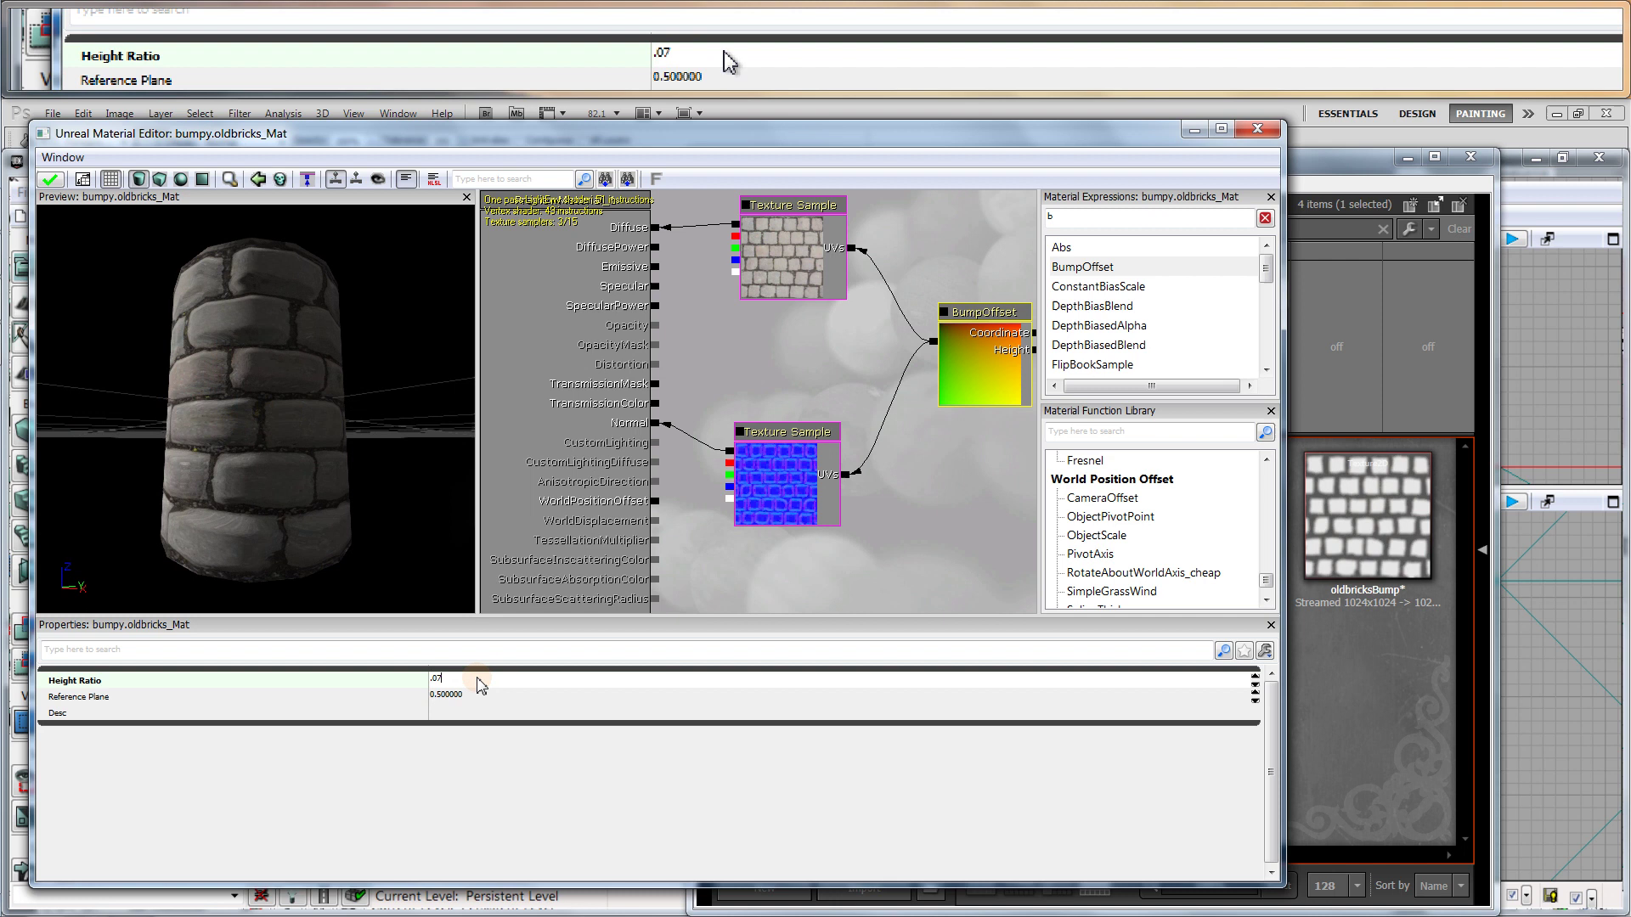
{"action": "key", "text": "Return"}
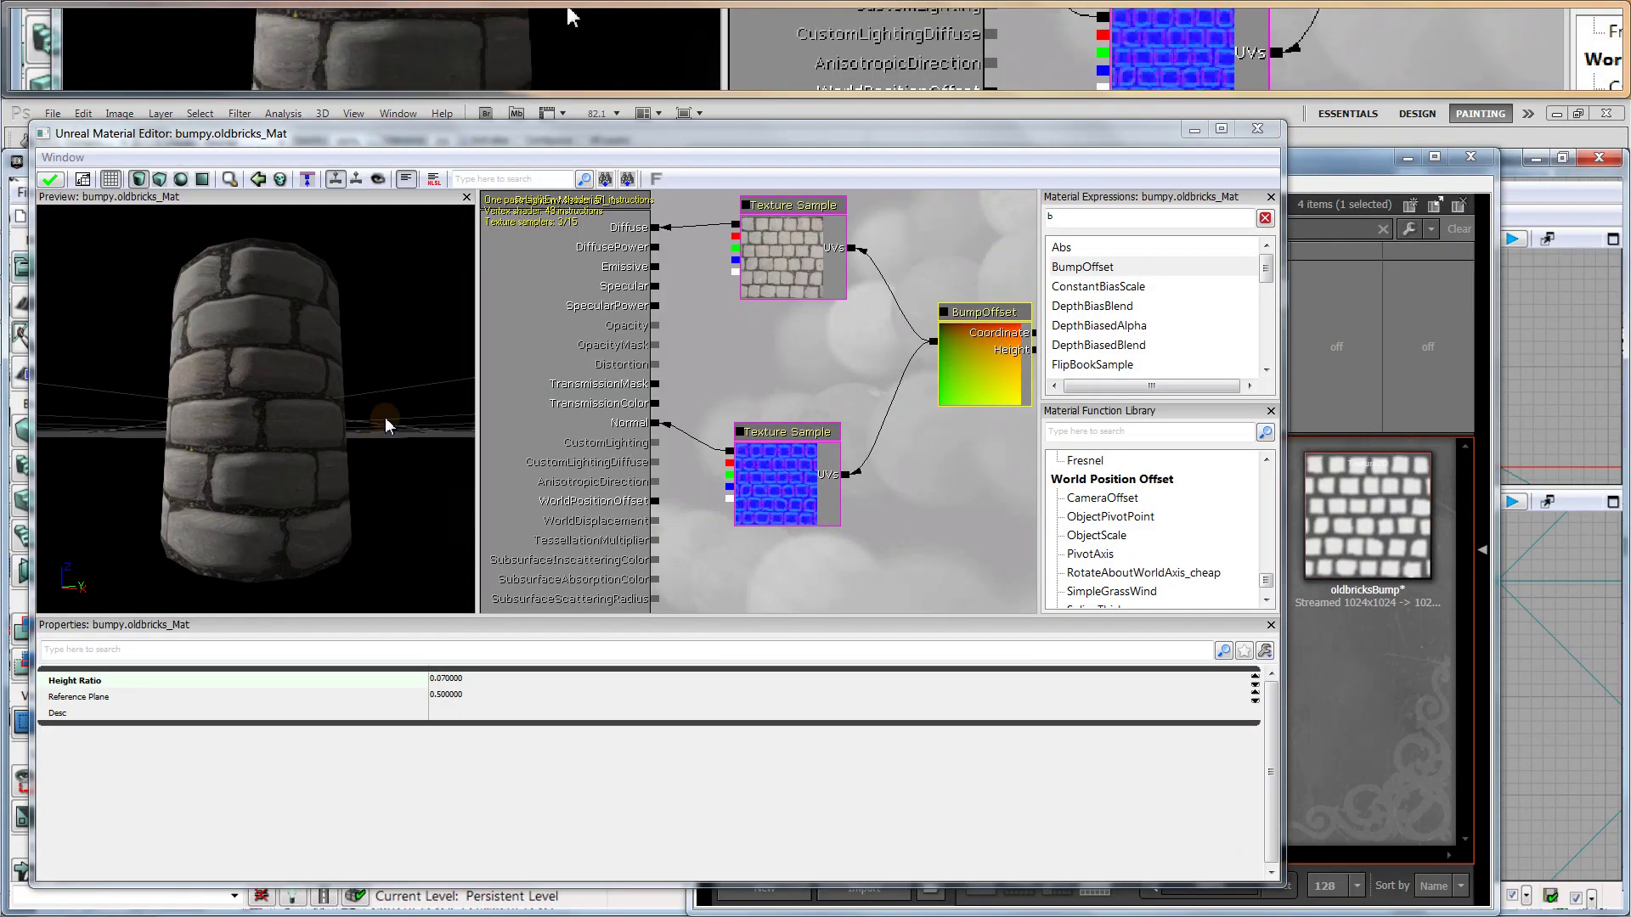
{"action": "right_click_drag", "start_coordinate": [359, 433], "coordinate": [340, 360]}
{"action": "left_click_drag", "start_coordinate": [333, 406], "coordinate": [408, 365]}
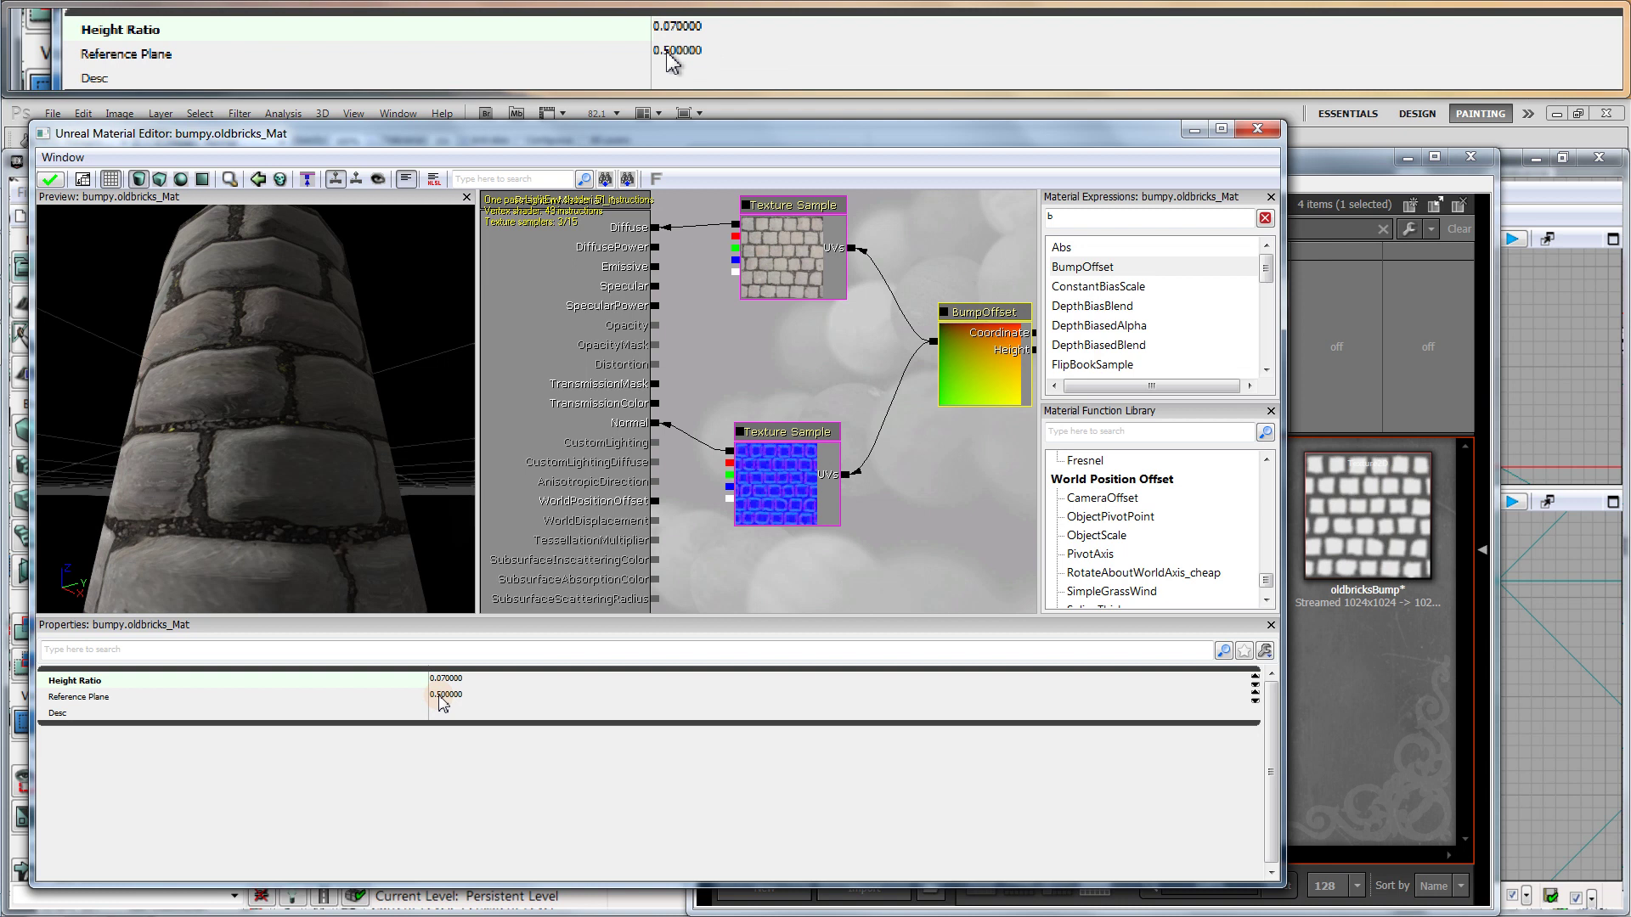
Set the BumpOffset node's Reference Plane to 0.75
{"action": "left_click", "coordinate": [440, 698]}
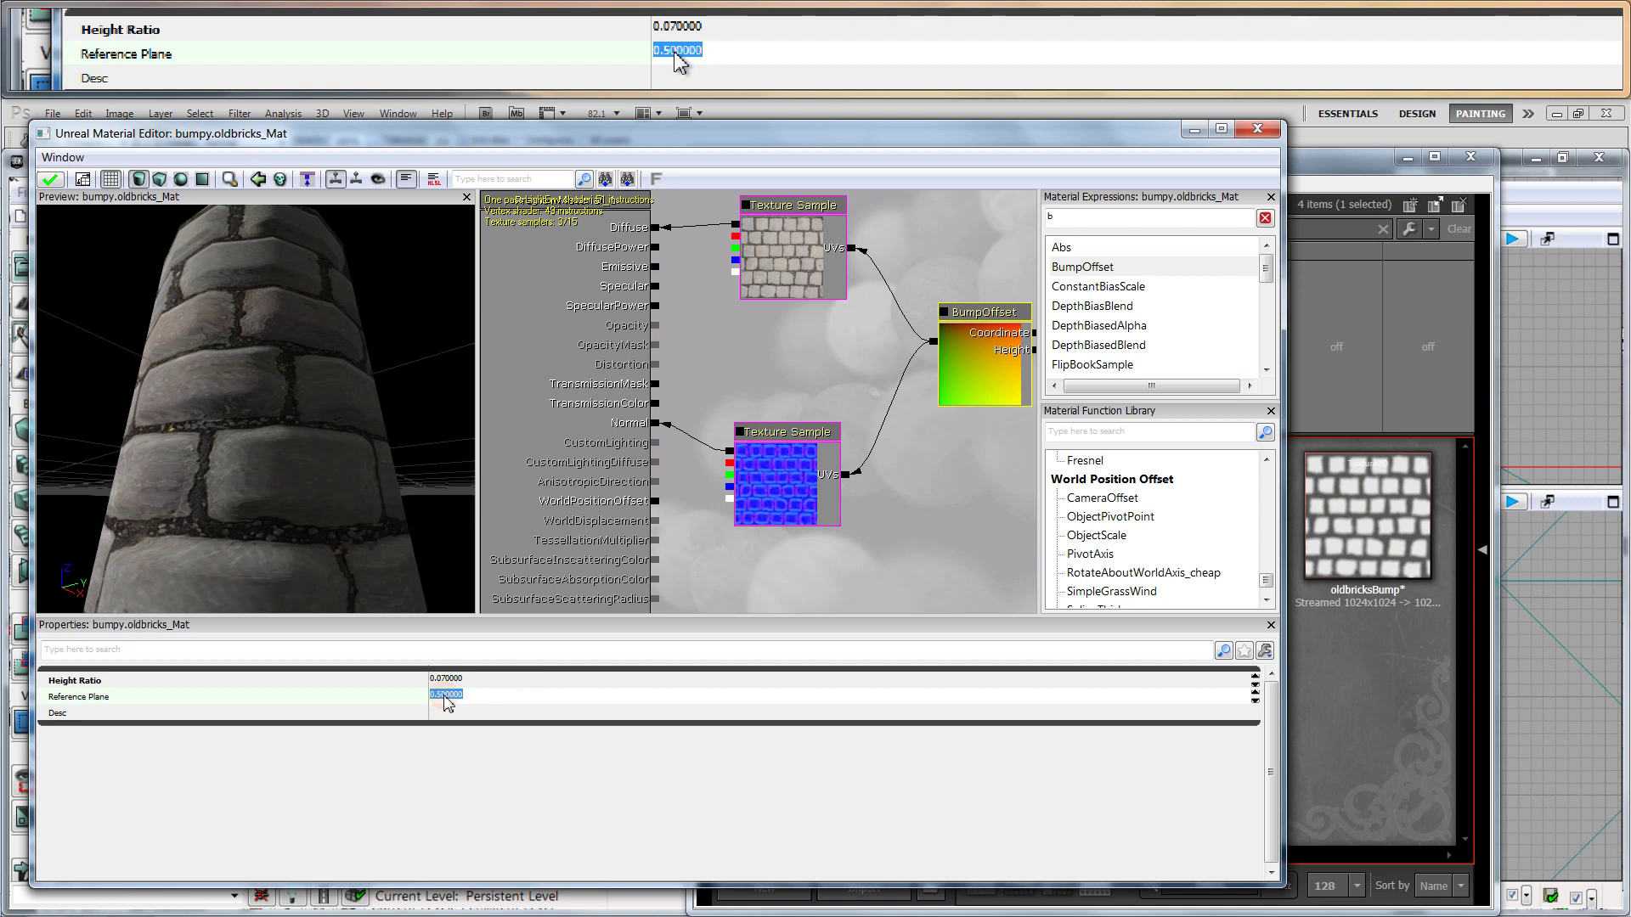
{"action": "type", "text": "."}
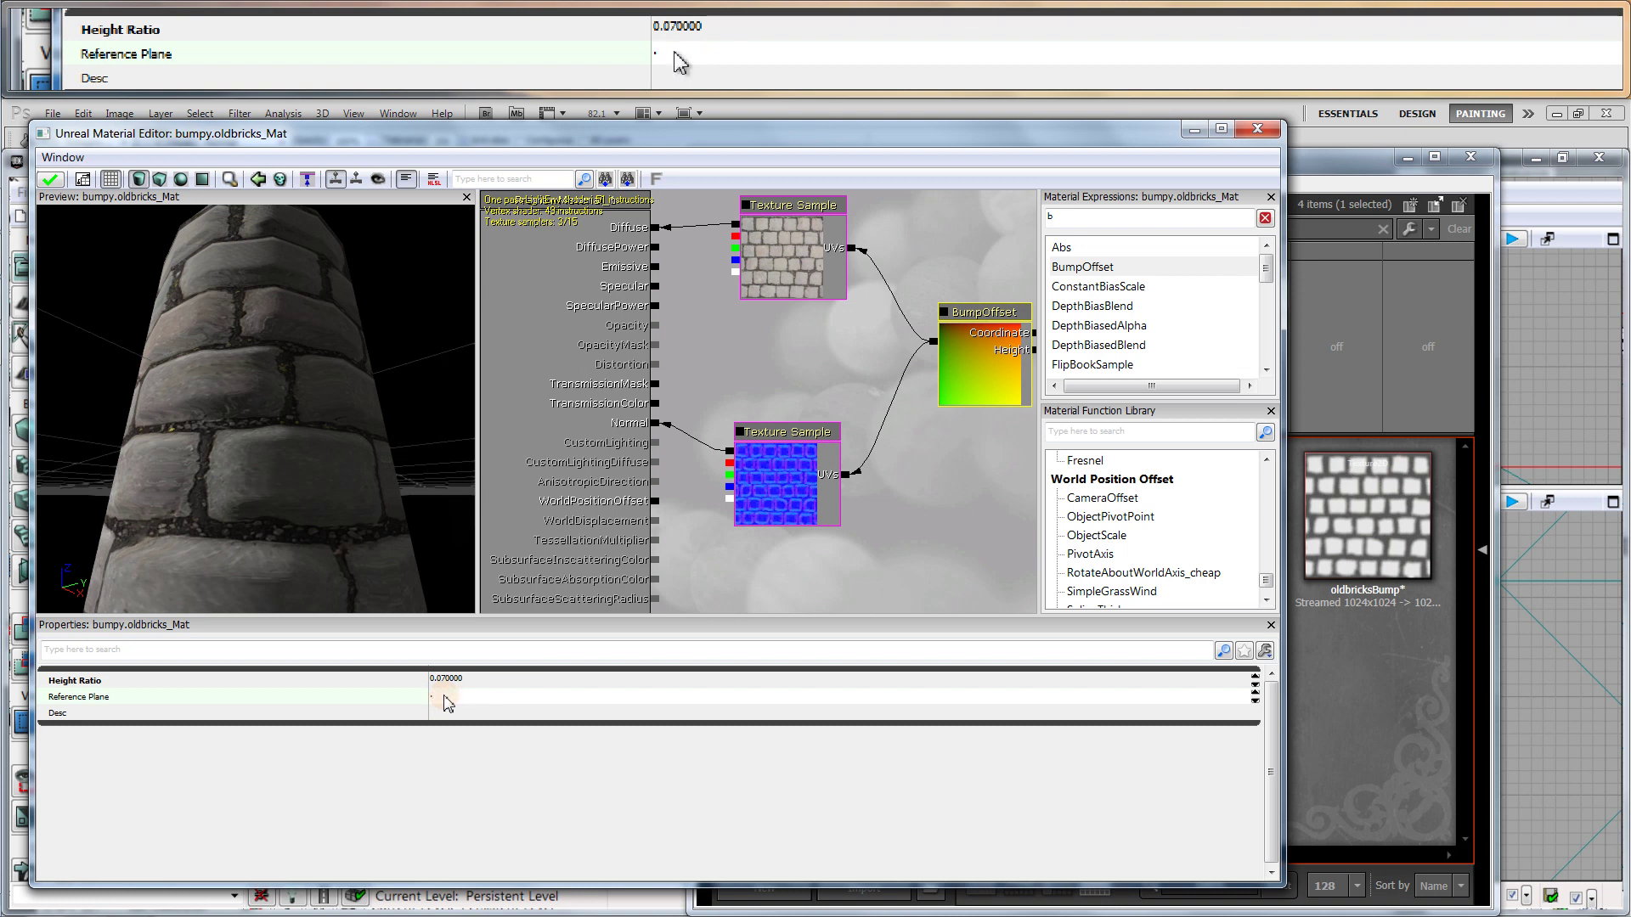
{"action": "type", "text": "75"}
{"action": "key", "text": "Return"}
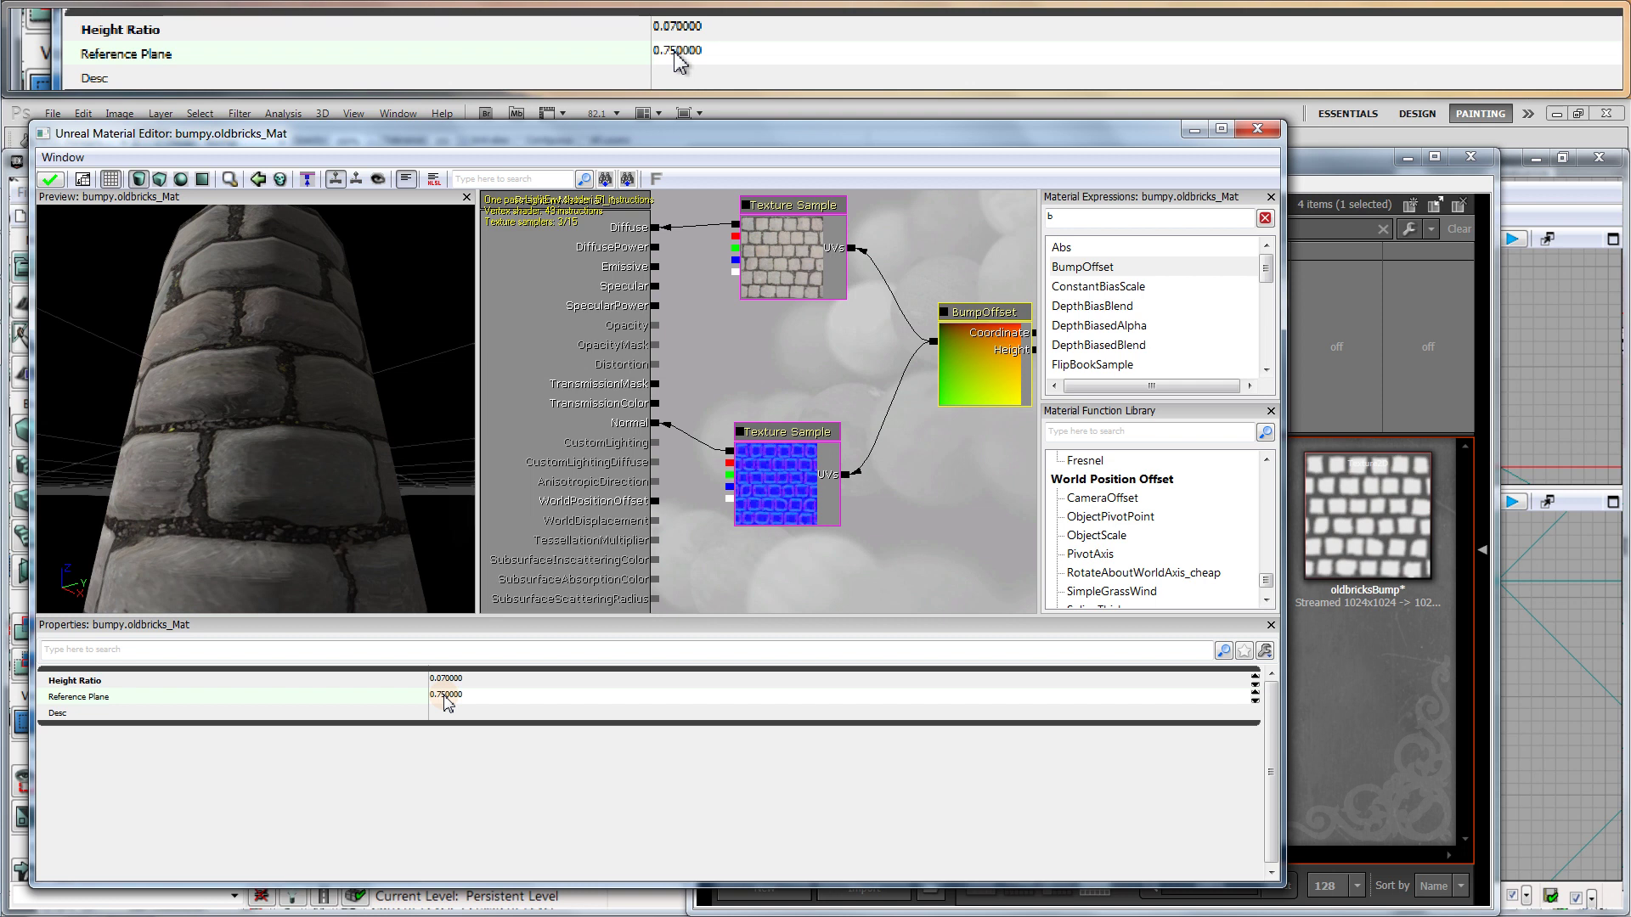
Set the BumpOffset node's Reference Plane to 0.25 and inspect the bricks on the preview cylinder
{"action": "double_click", "coordinate": [443, 697]}
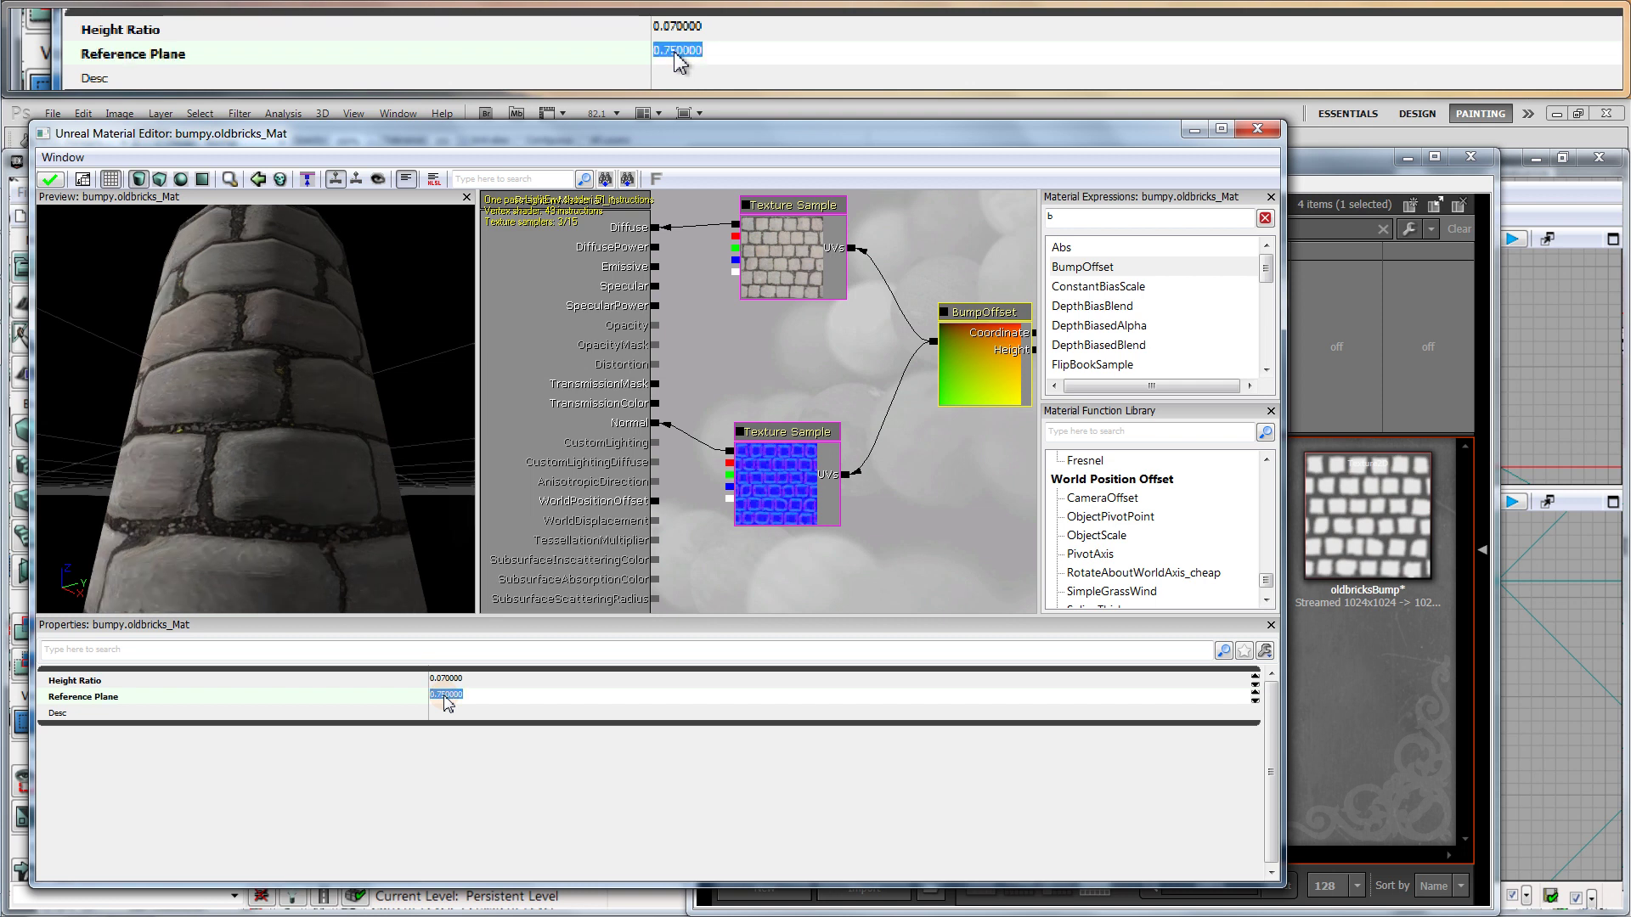
{"action": "type", "text": ".25"}
{"action": "key", "text": "Return"}
{"action": "left_click", "coordinate": [444, 695]}
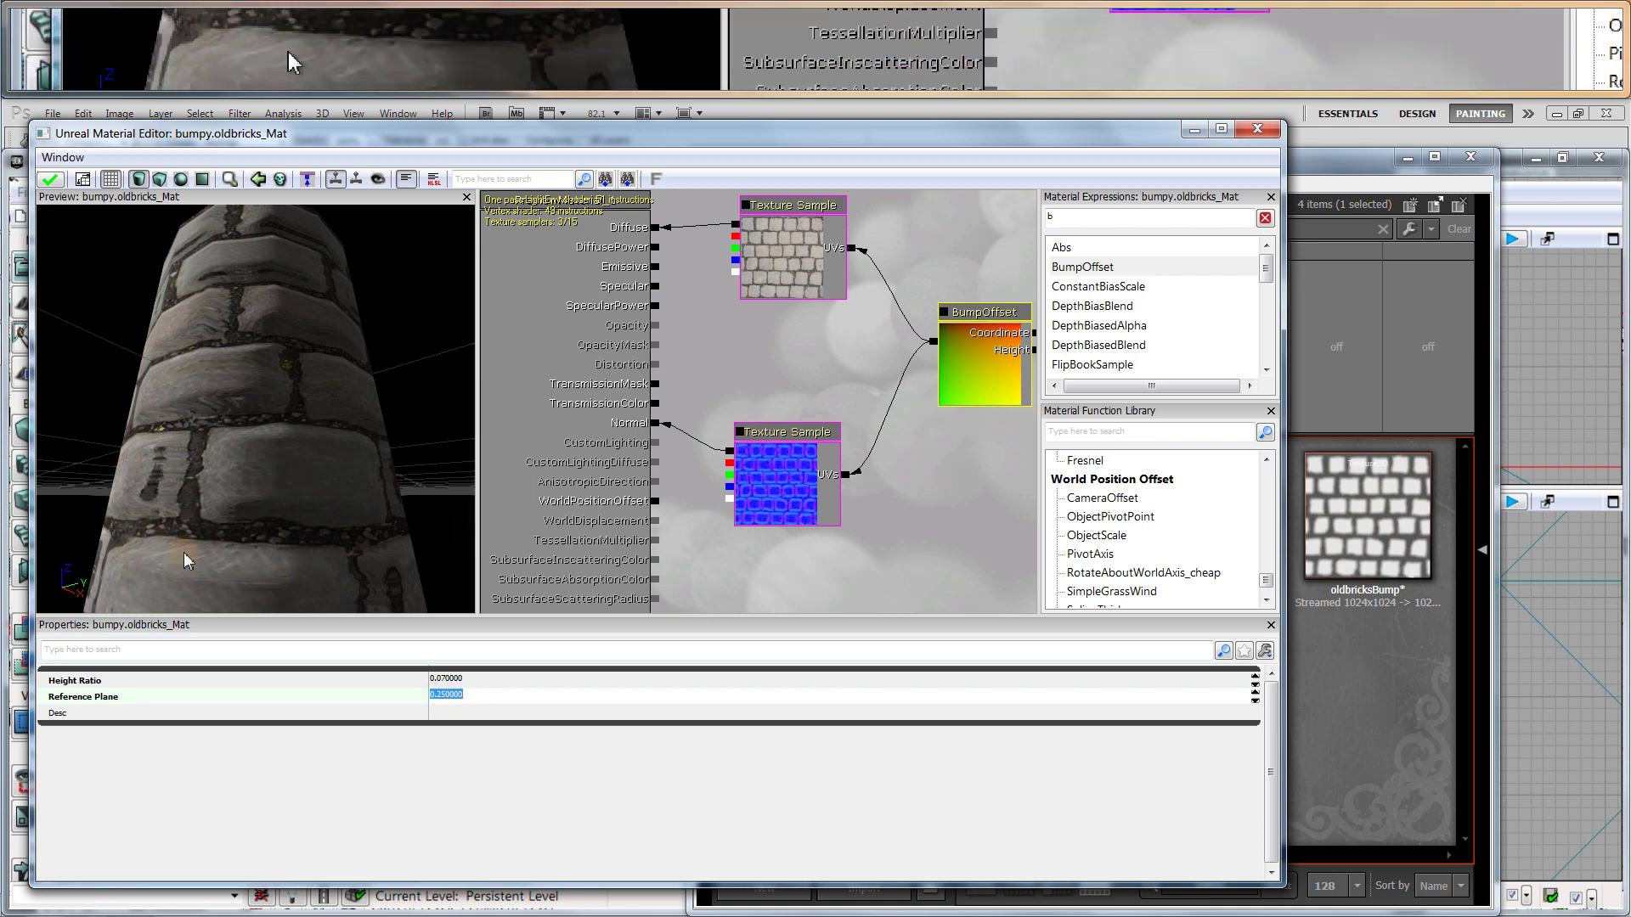
{"action": "left_click", "coordinate": [226, 562]}
{"action": "left_click_drag", "start_coordinate": [273, 567], "coordinate": [311, 532]}
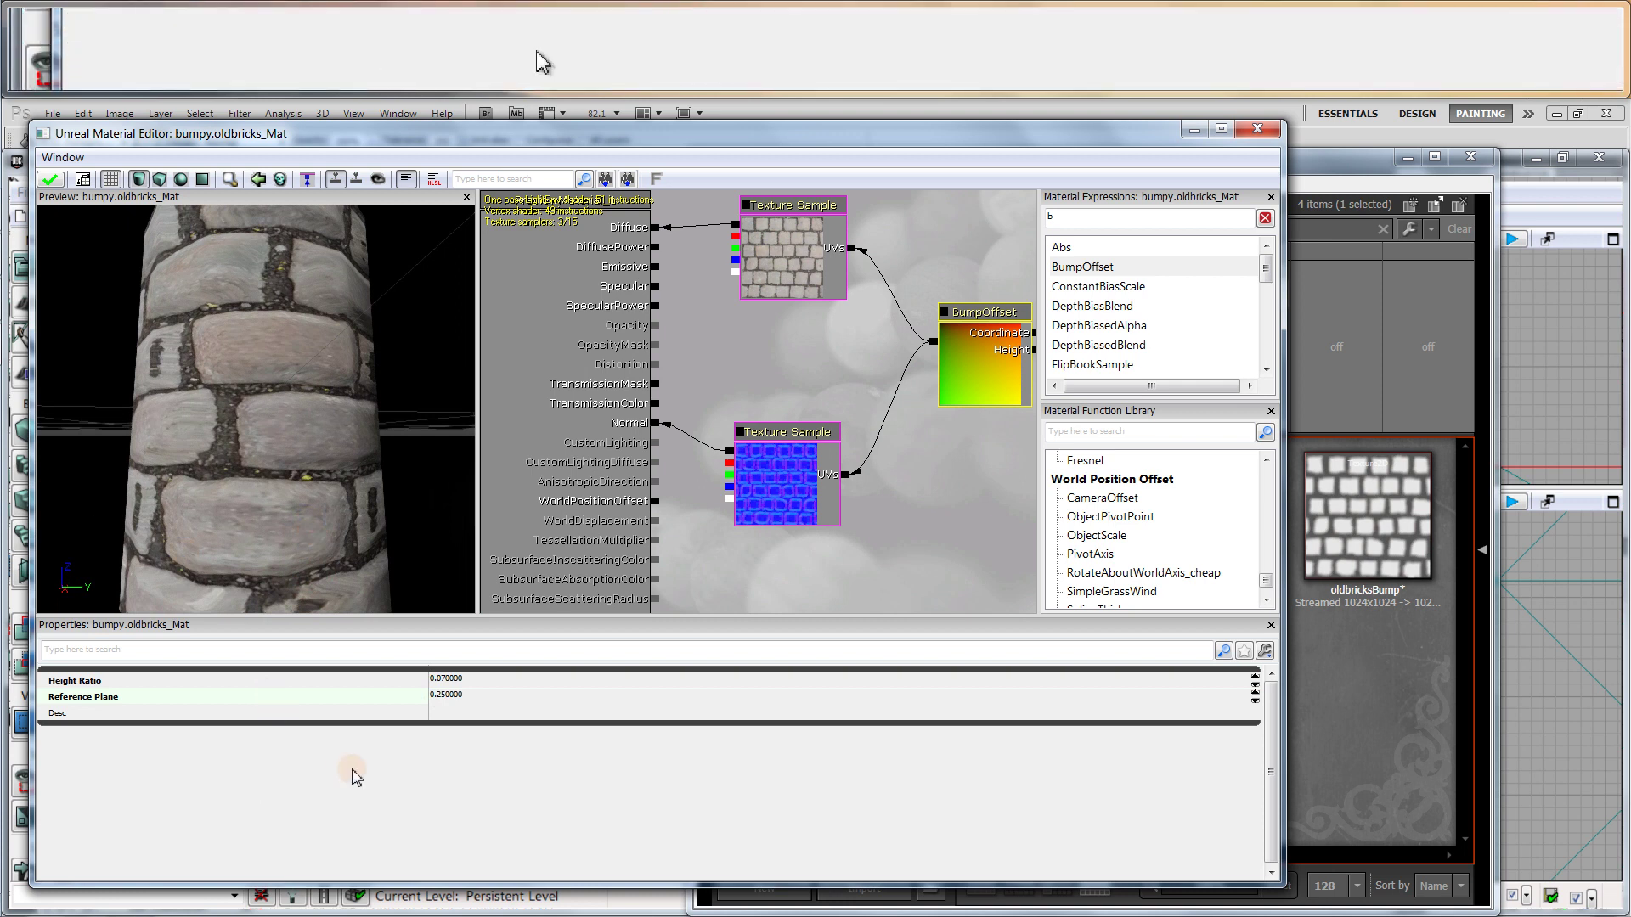
Set the BumpOffset node's Reference Plane to 0.5 and inspect the preview cylinder from other angles
{"action": "left_click", "coordinate": [450, 702]}
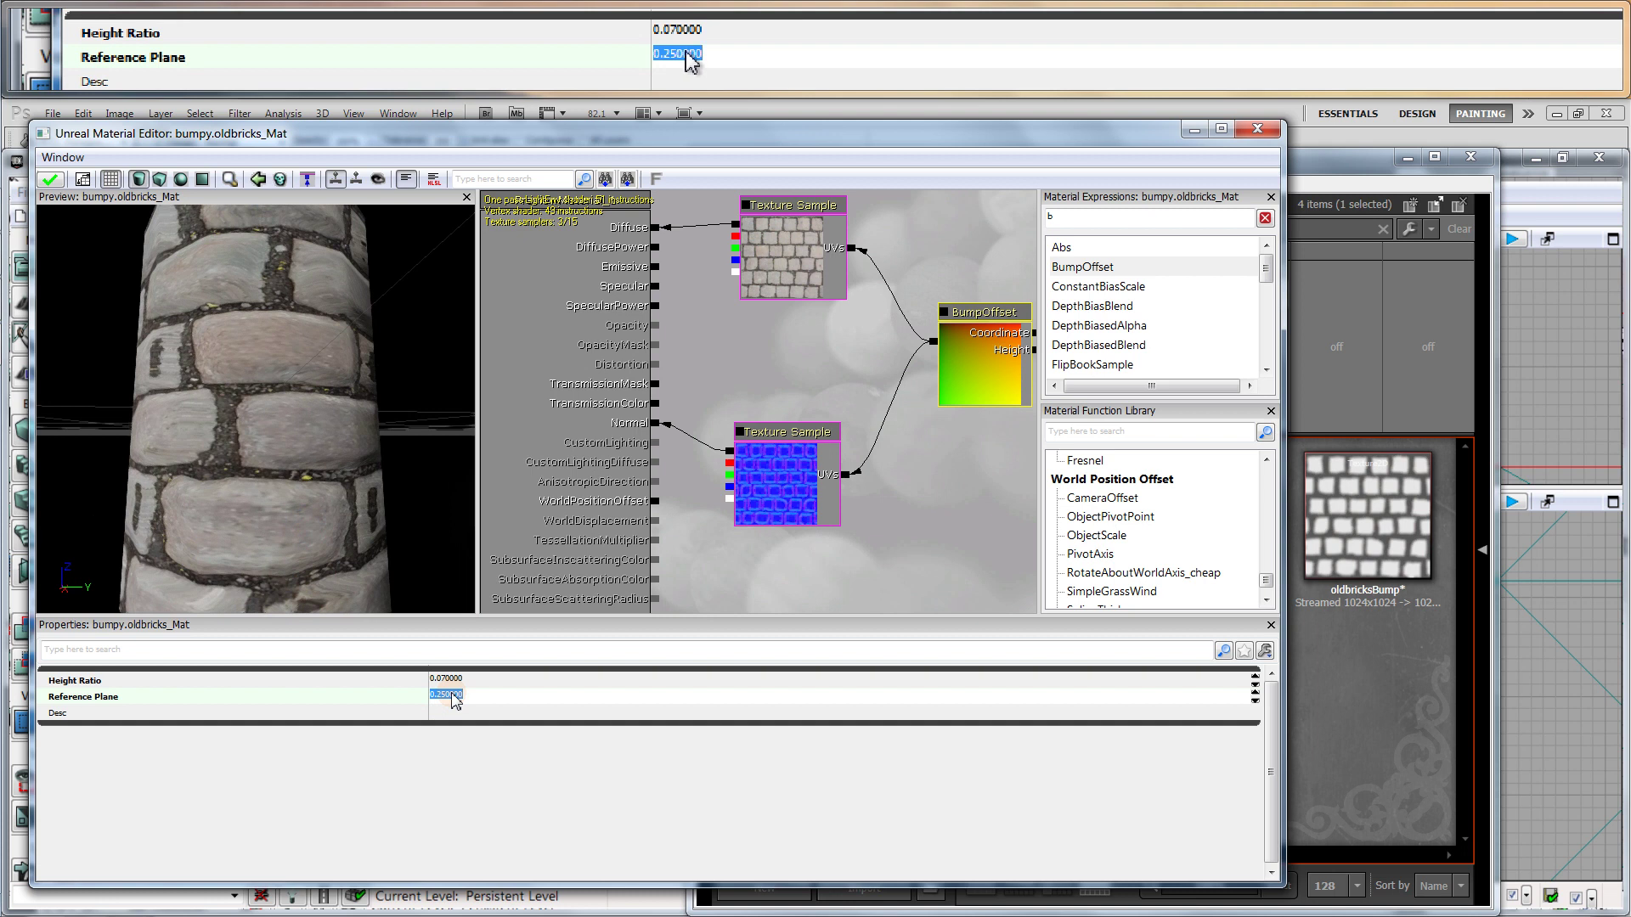
{"action": "type", "text": ".5"}
{"action": "key", "text": "Return"}
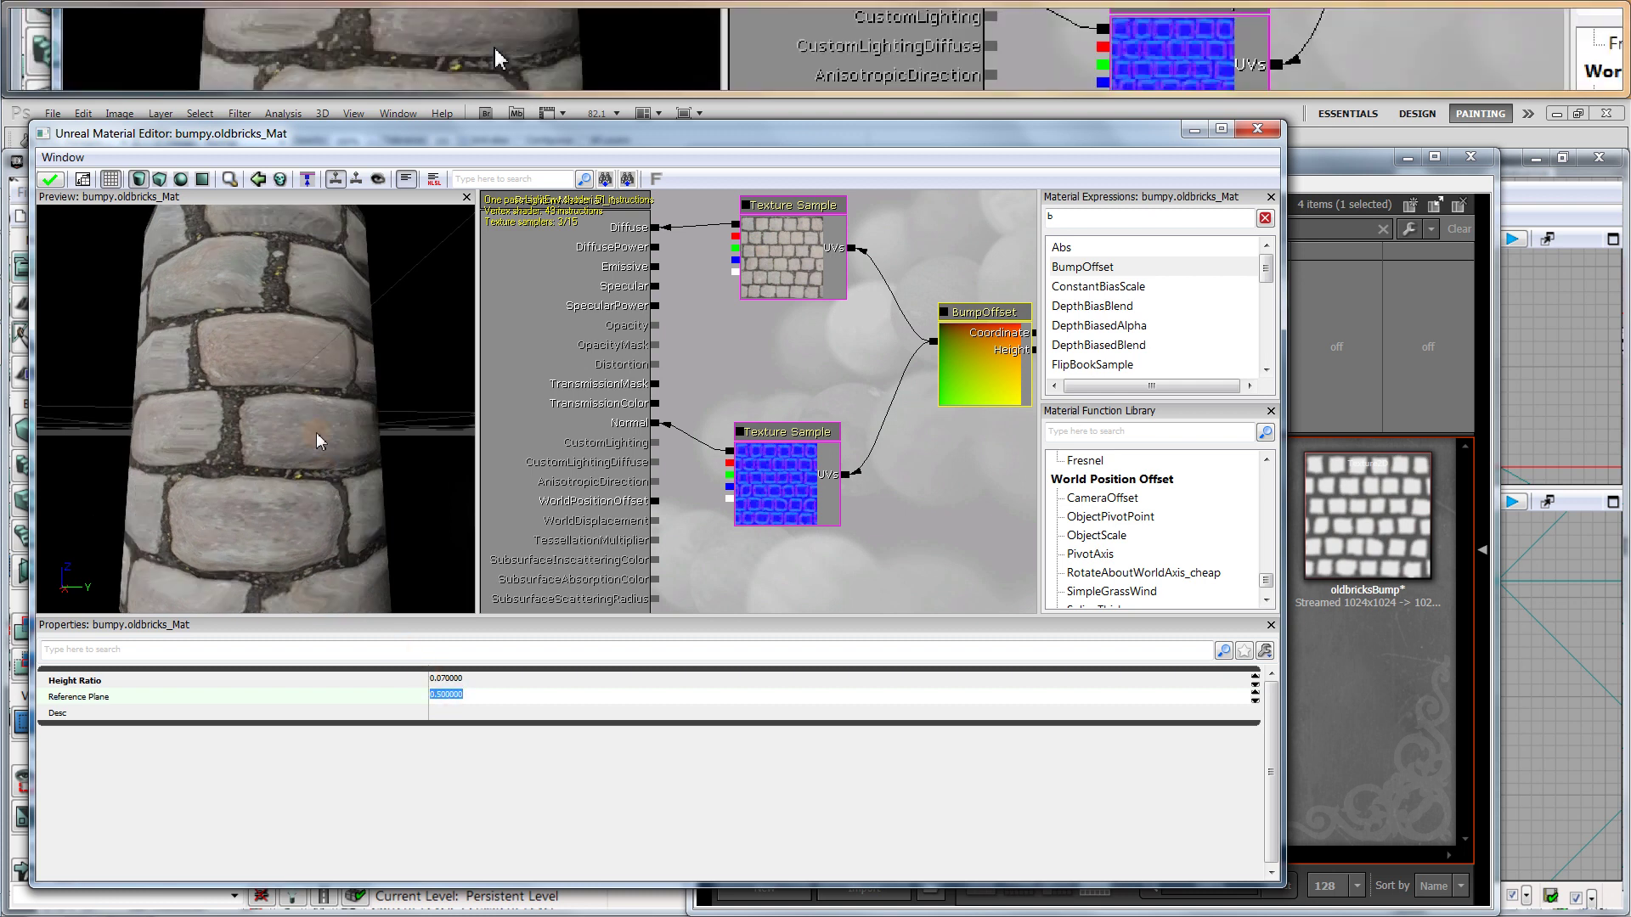
{"action": "left_click_drag", "start_coordinate": [295, 511], "coordinate": [164, 419]}
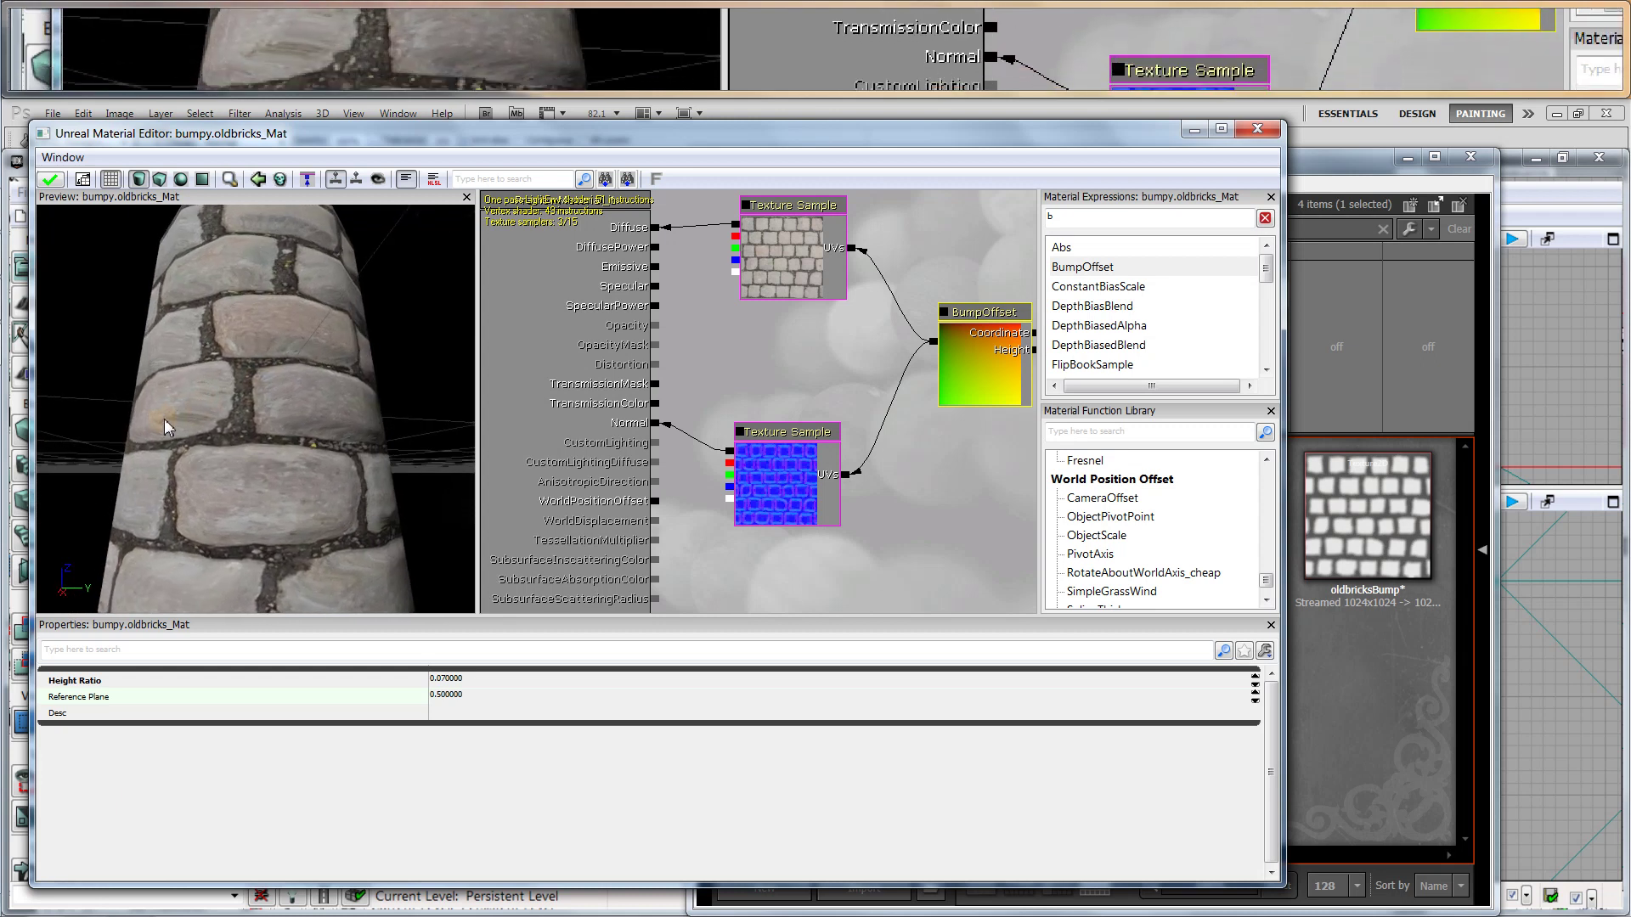
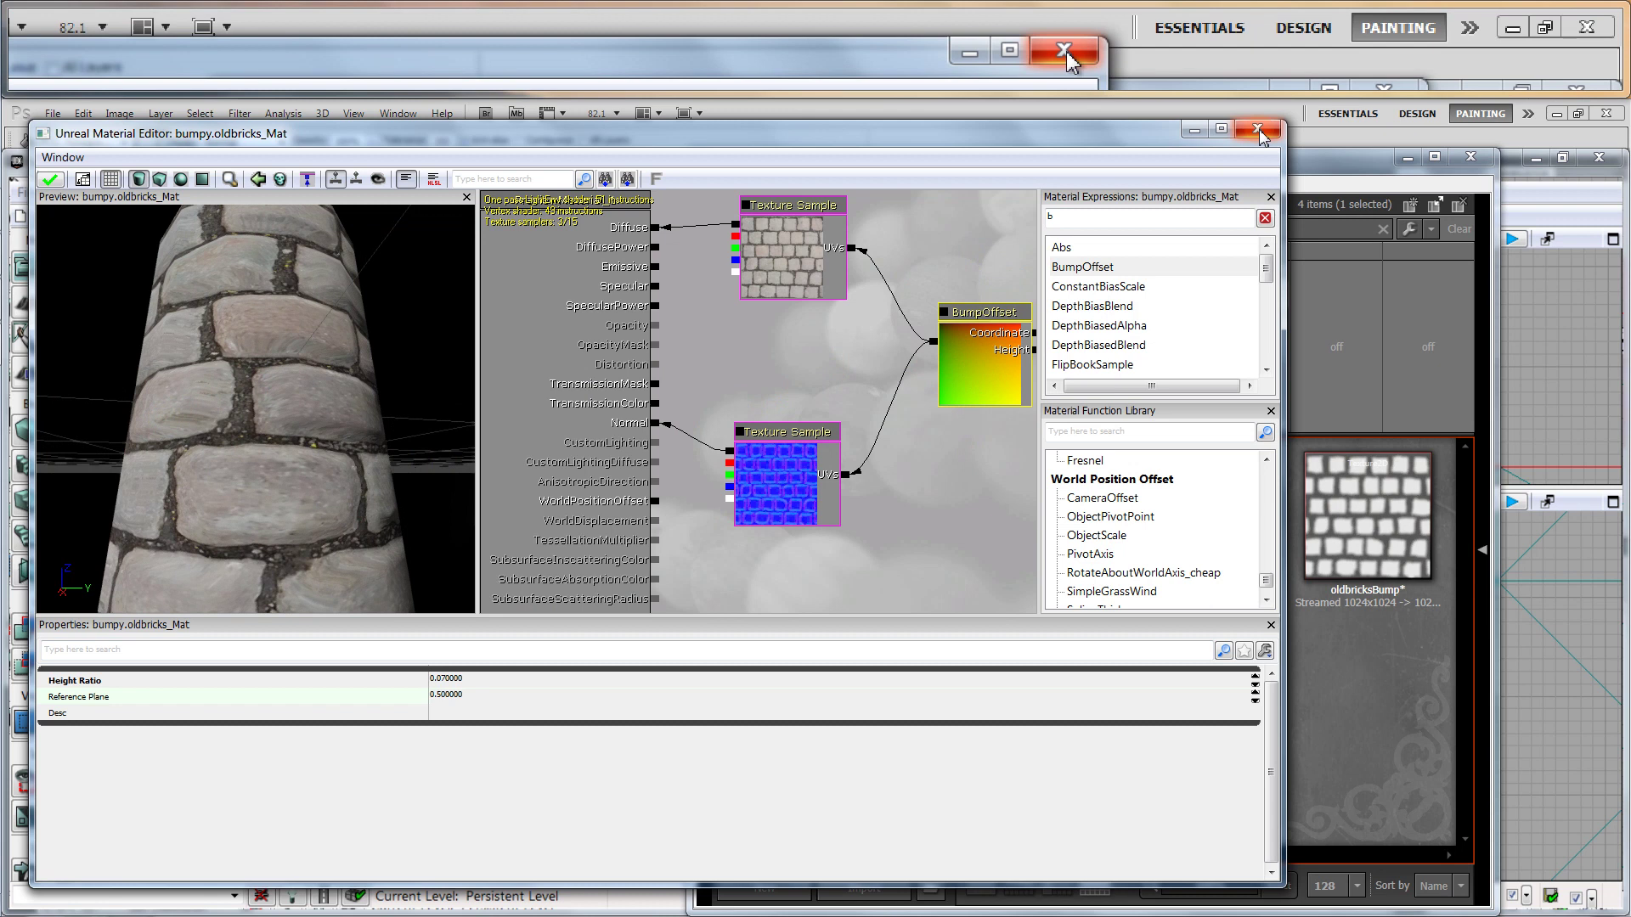
Close the material editor with the changes applied to the original material, and assign oldbricks_Mat to the cube in the level
{"action": "left_click", "coordinate": [1258, 130]}
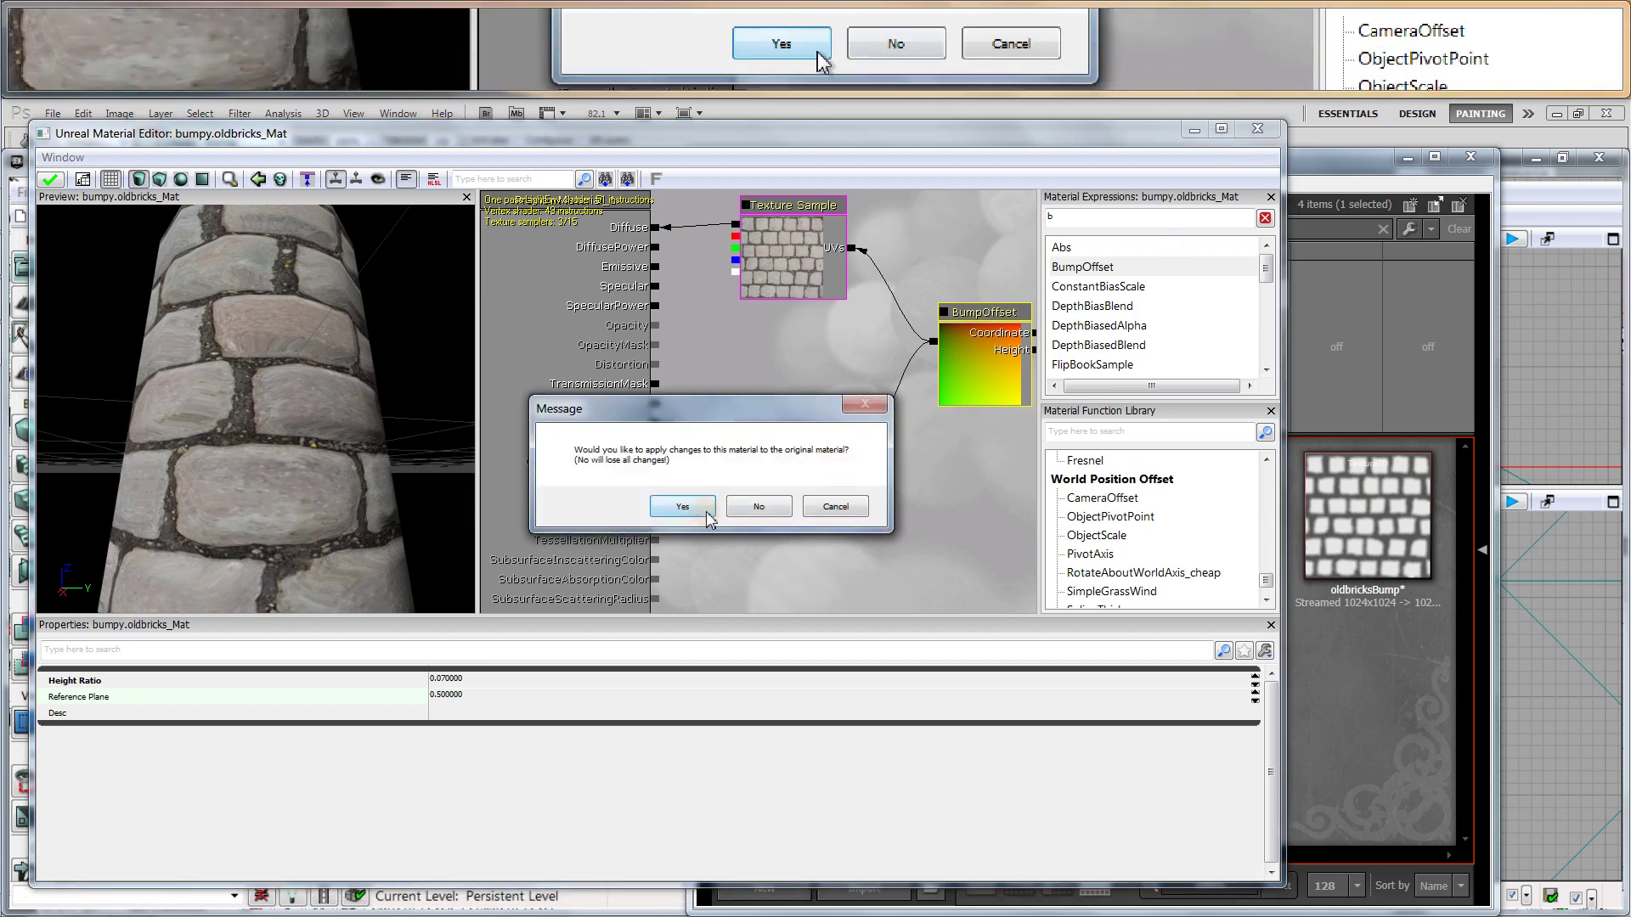
{"action": "left_click", "coordinate": [695, 507]}
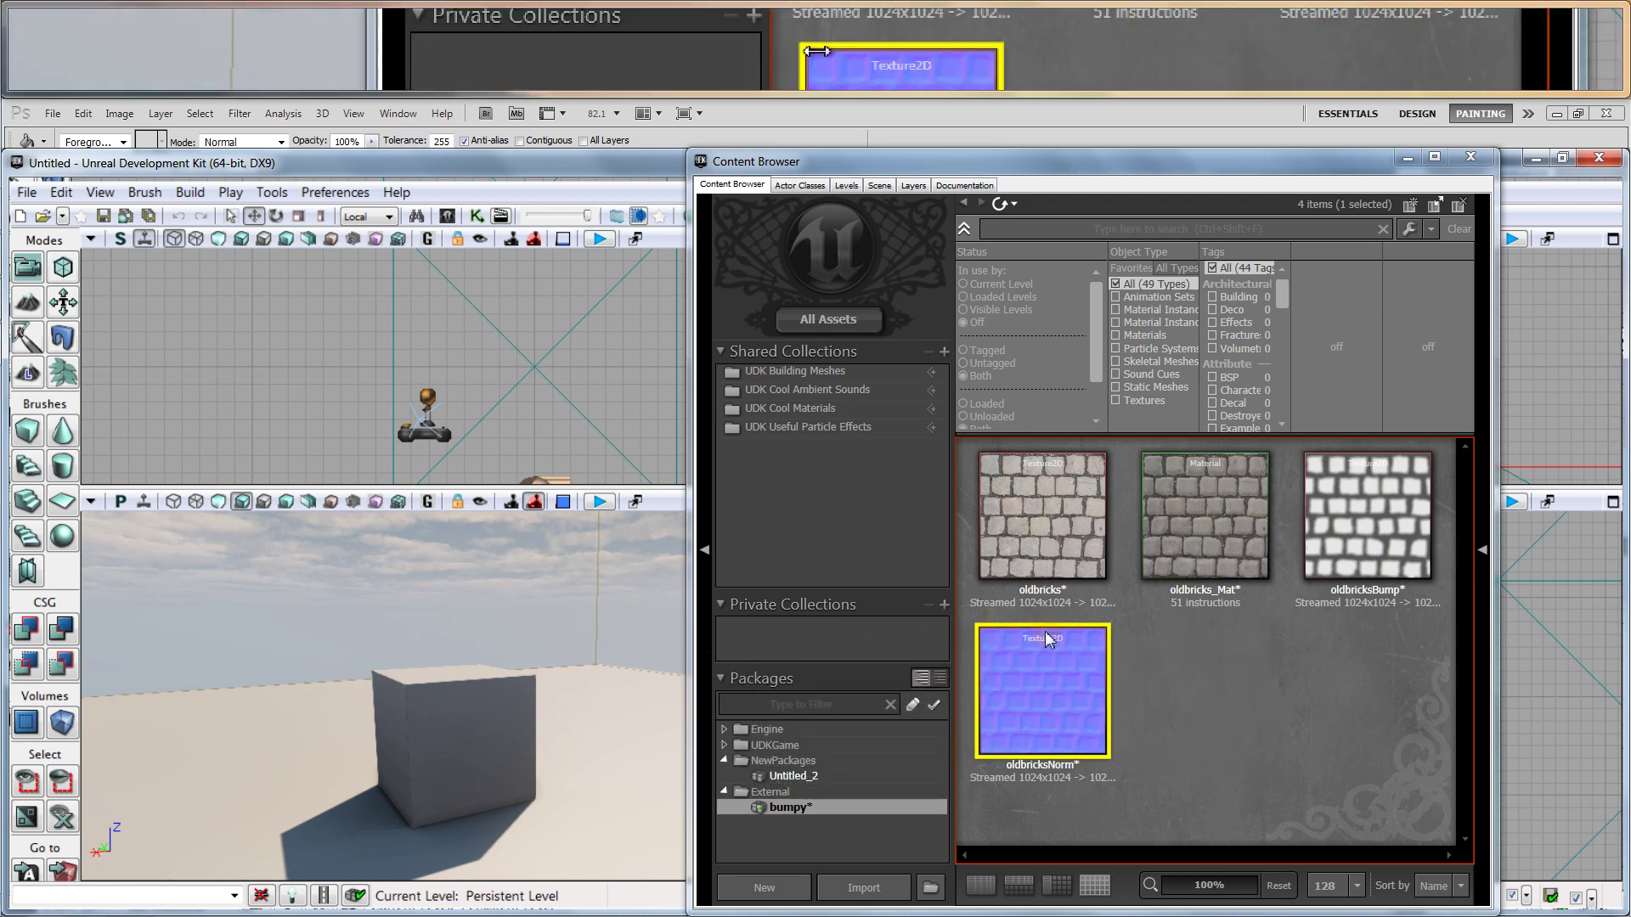
{"action": "left_click_drag", "start_coordinate": [1214, 500], "coordinate": [411, 598]}
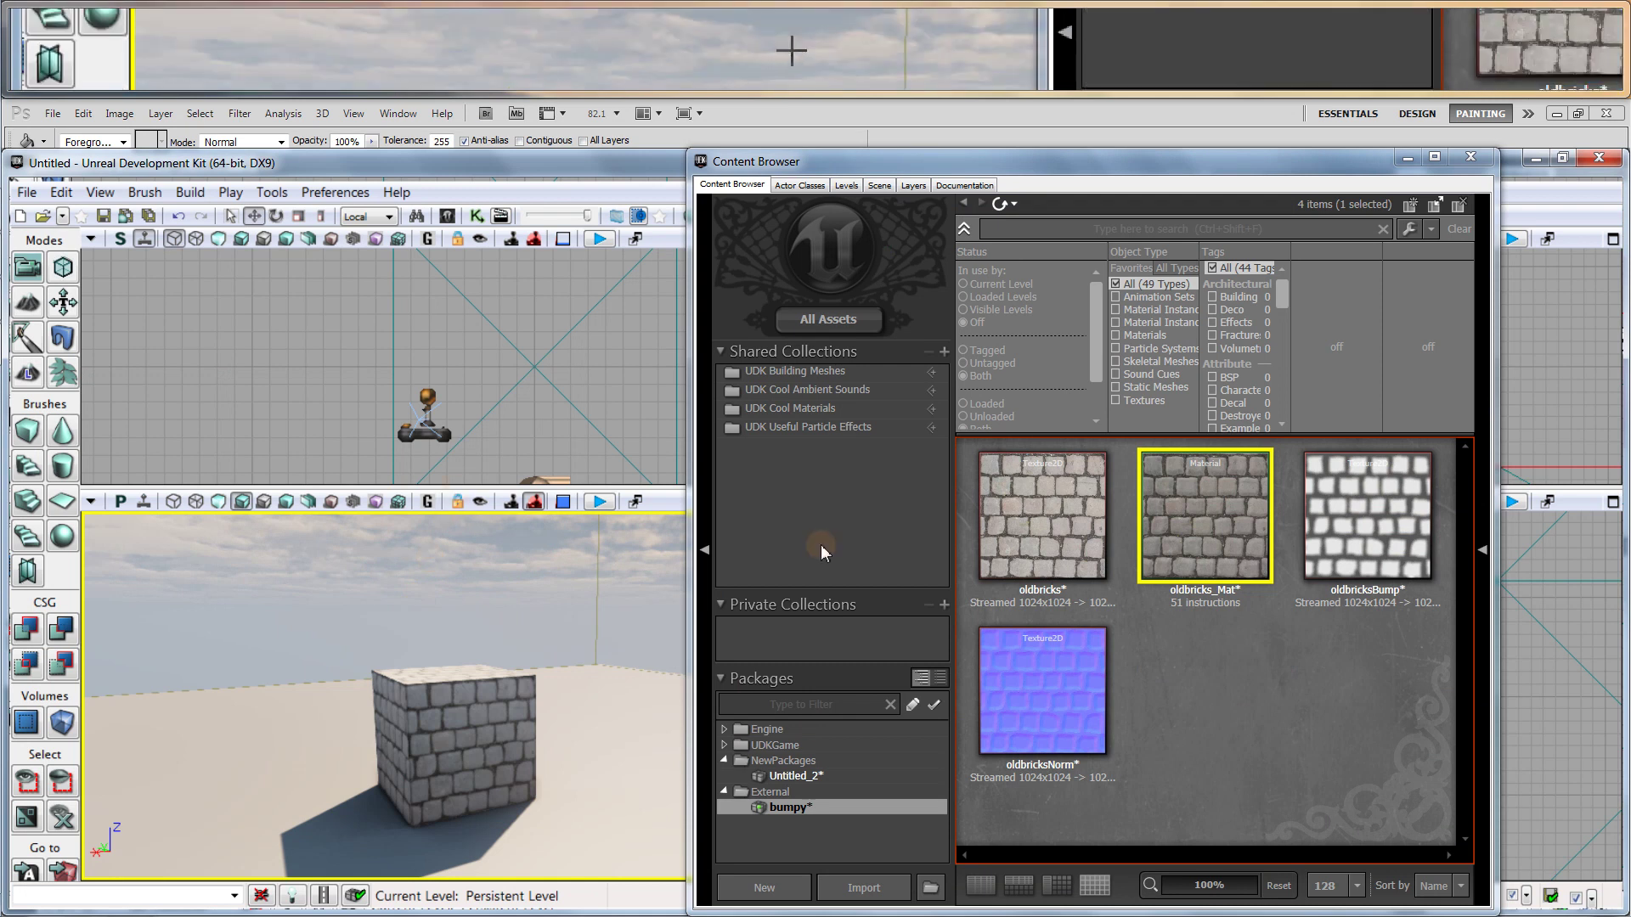
With the Content Browser closed, maximize the perspective viewport and examine the bricks on the cube's top and sides up close
{"action": "left_click", "coordinate": [1471, 157]}
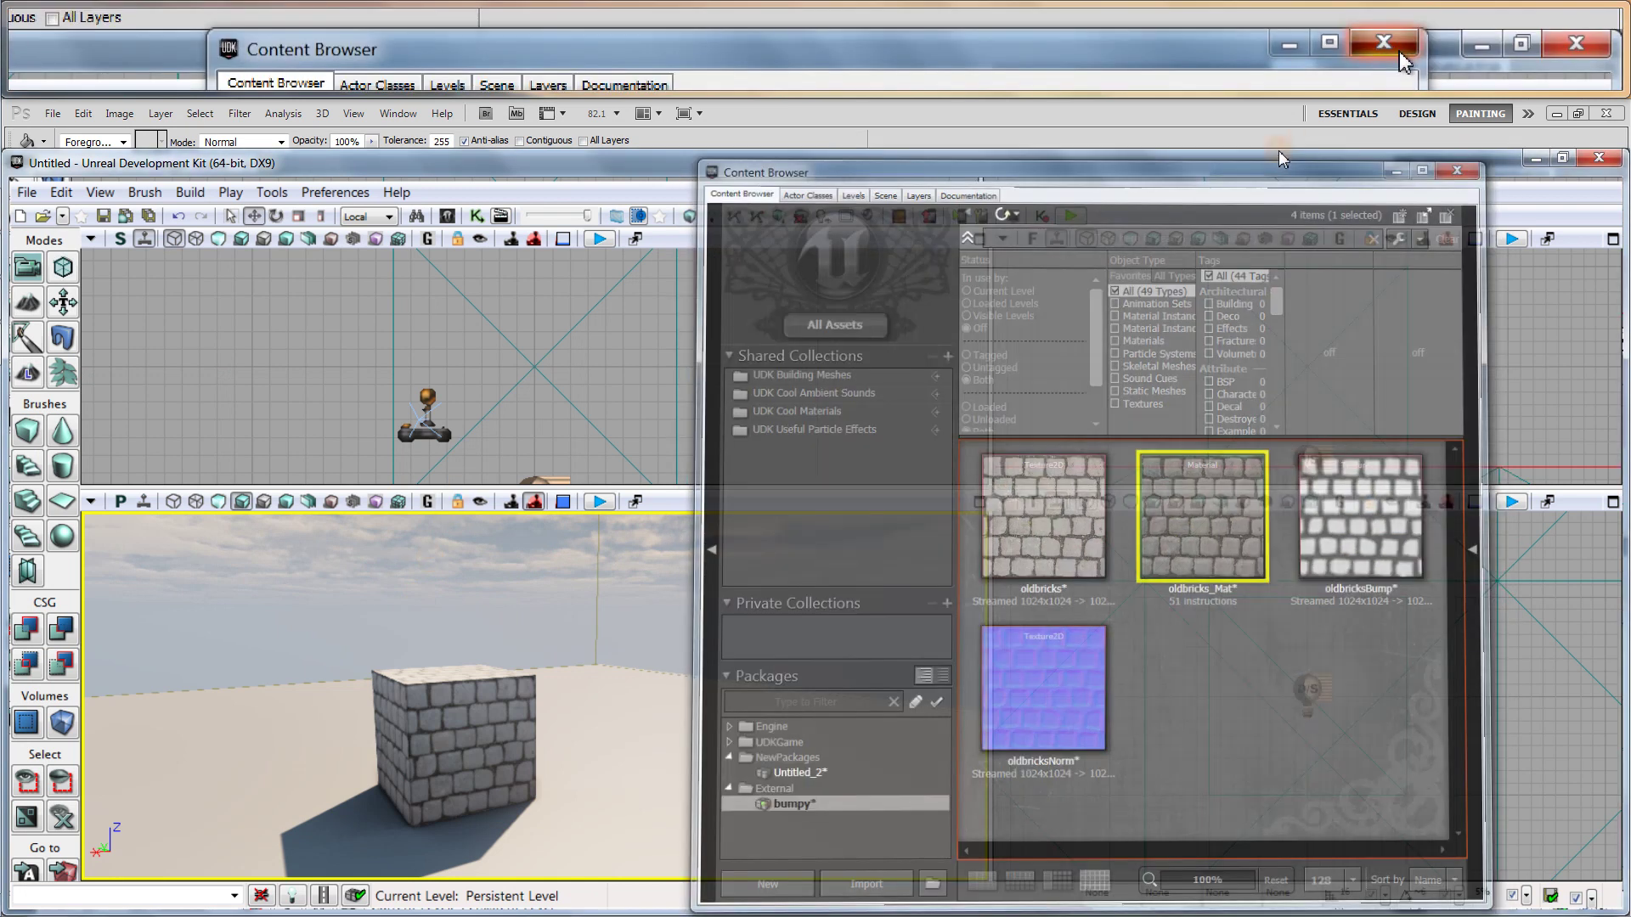
{"action": "left_click", "coordinate": [981, 501]}
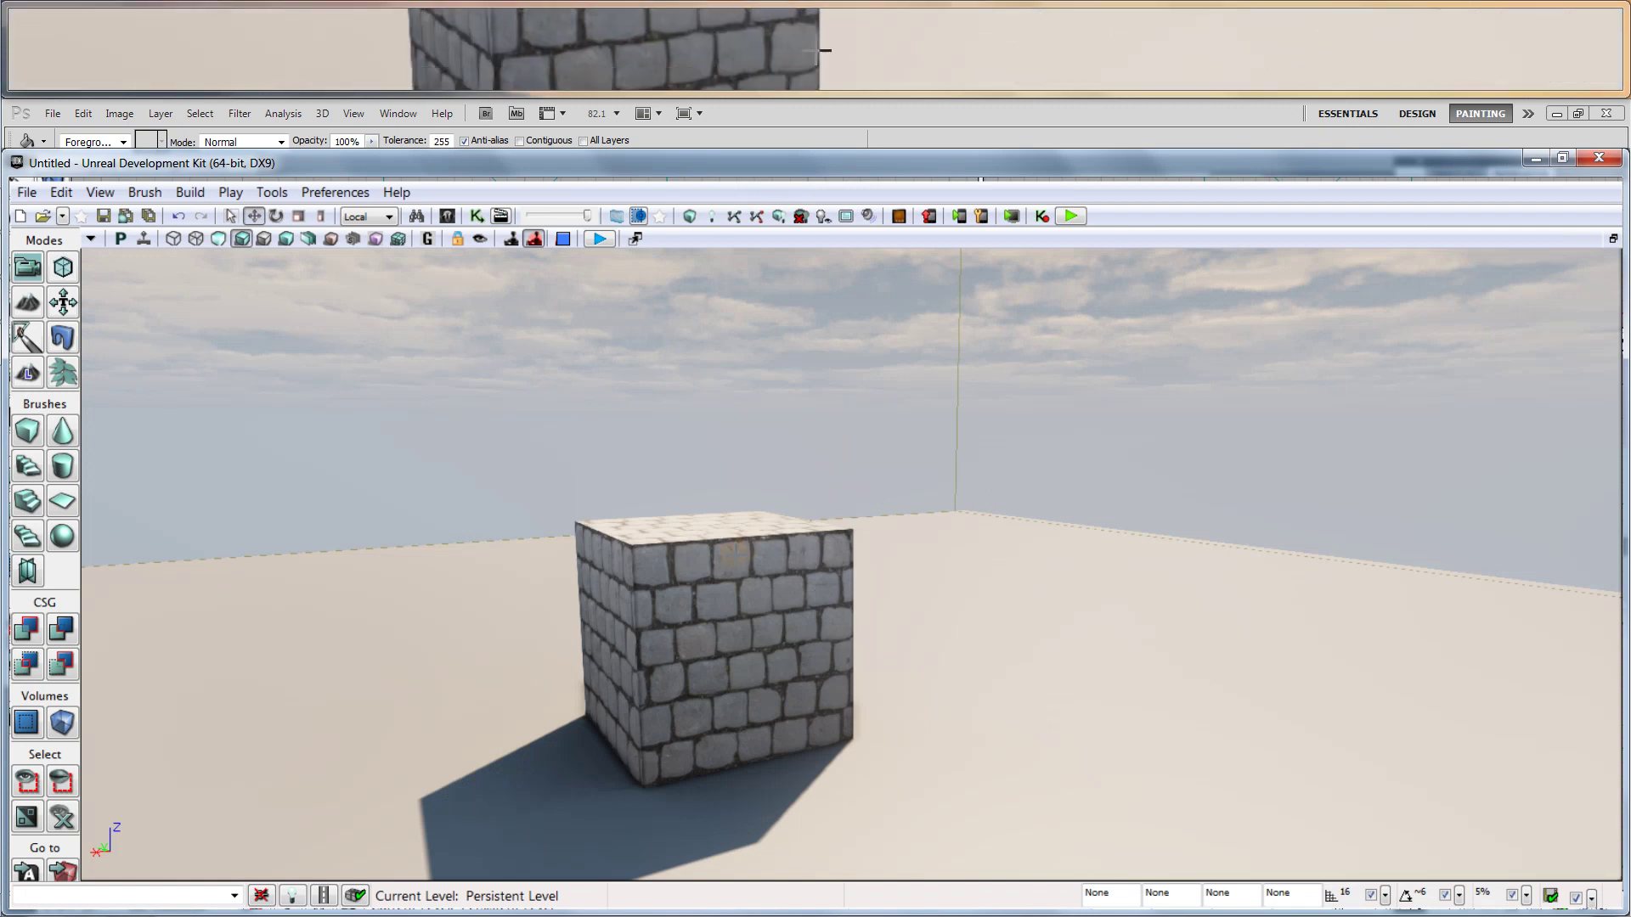
{"action": "right_click_drag", "start_coordinate": [827, 499], "coordinate": [860, 446]}
{"action": "left_click_drag", "start_coordinate": [902, 510], "coordinate": [906, 422]}
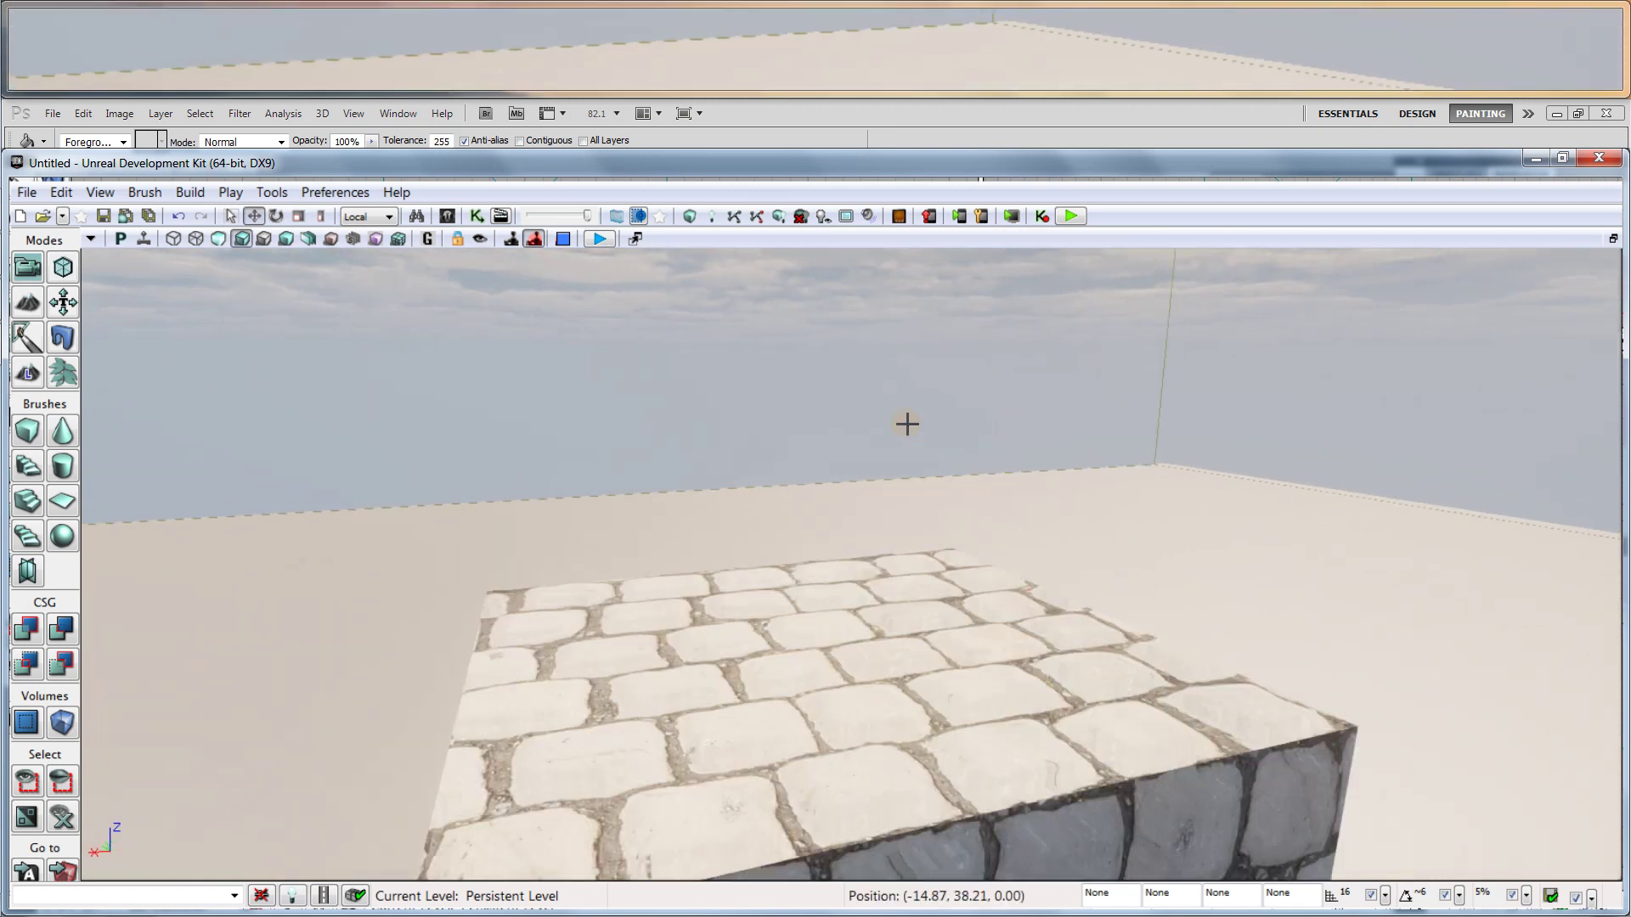
{"action": "right_click_drag", "start_coordinate": [890, 551], "coordinate": [441, 542]}
{"action": "right_click_drag", "start_coordinate": [1149, 548], "coordinate": [1099, 534]}
{"action": "mouse_move", "coordinate": [1165, 495]}
{"action": "left_mouse_down"}
{"action": "mouse_move", "coordinate": [1146, 521]}
{"action": "mouse_move", "coordinate": [1141, 493]}
{"action": "mouse_move", "coordinate": [1175, 521]}
{"action": "mouse_move", "coordinate": [1161, 521]}
{"action": "mouse_move", "coordinate": [1165, 492]}
{"action": "left_mouse_up"}
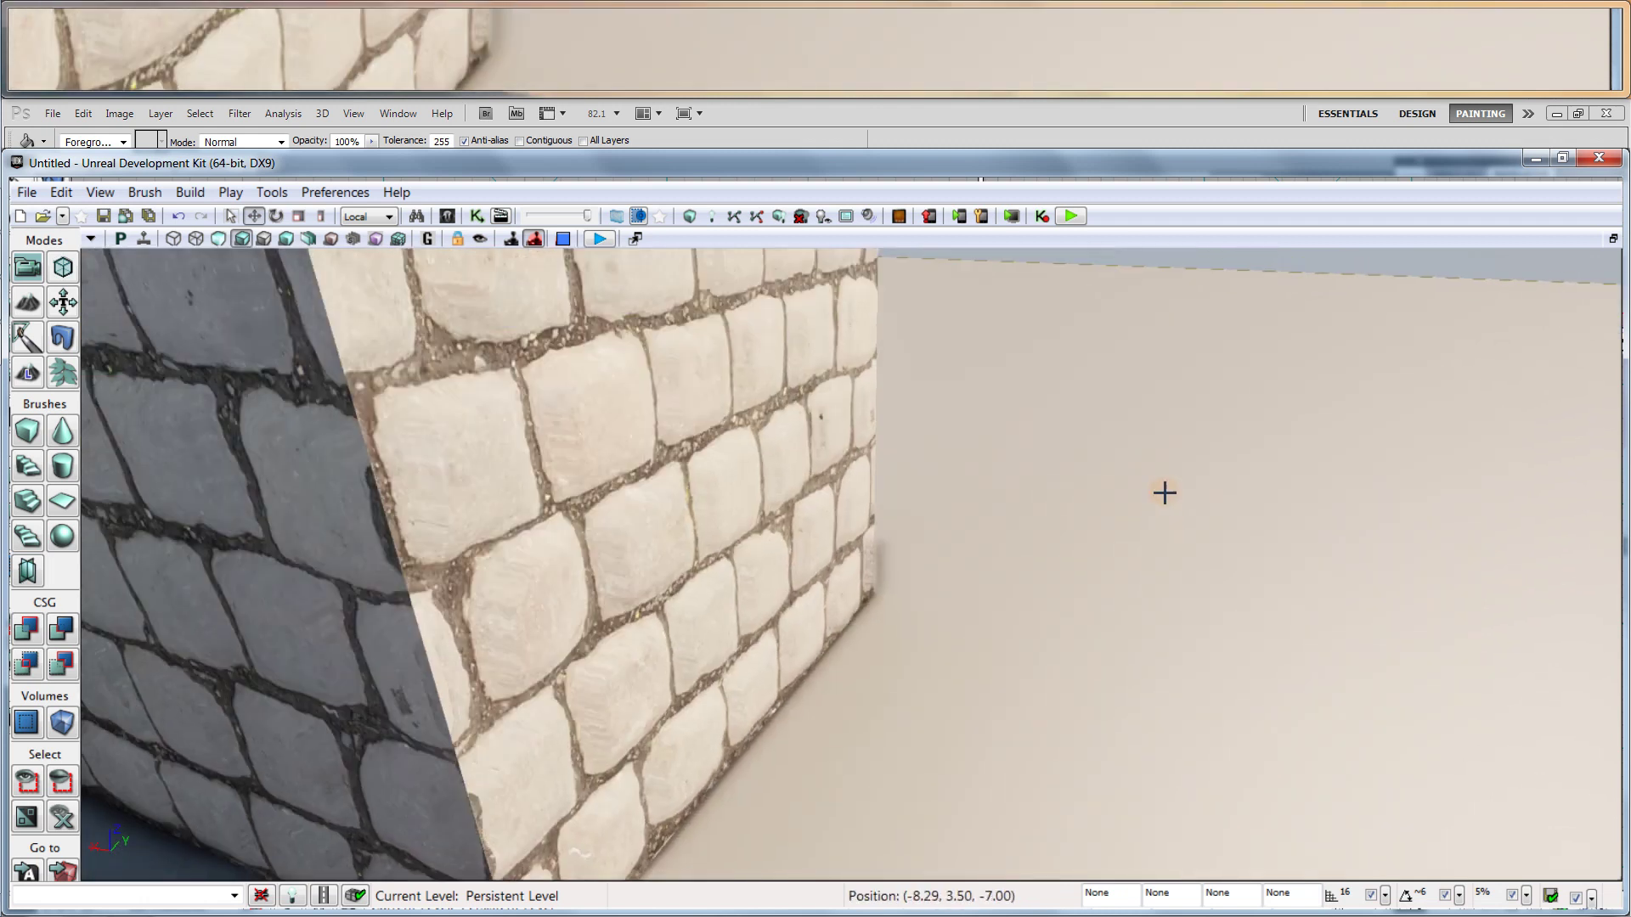
Play the level from beside the cube, back away from its wall, and enable flight with the fly console command
{"action": "right_click", "coordinate": [826, 666]}
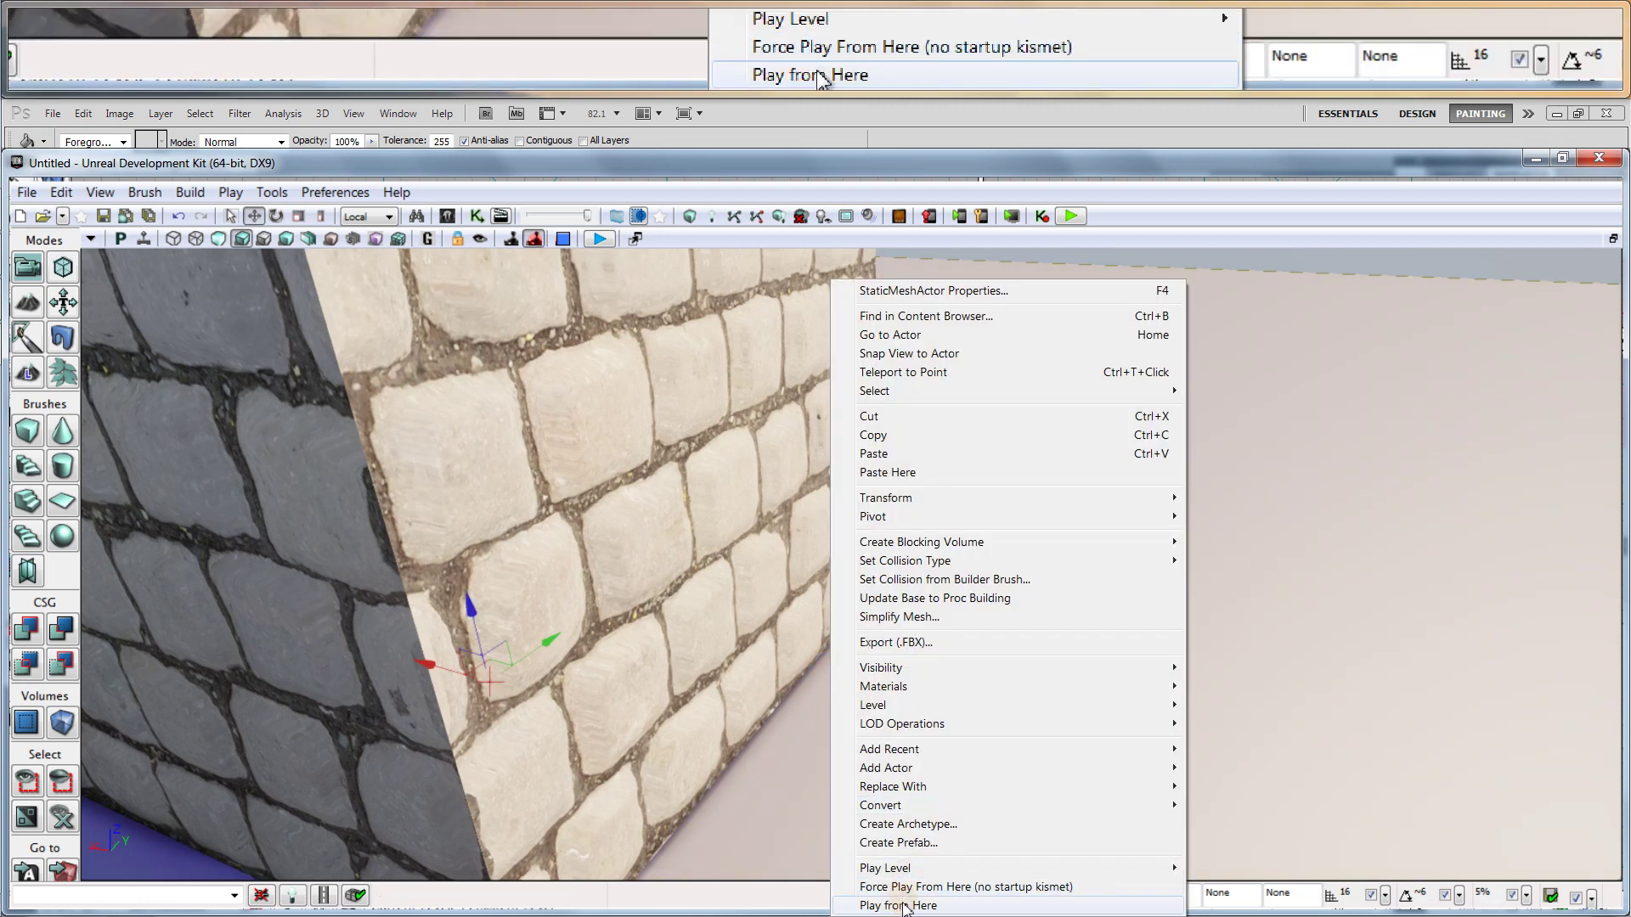
{"action": "left_click", "coordinate": [905, 907]}
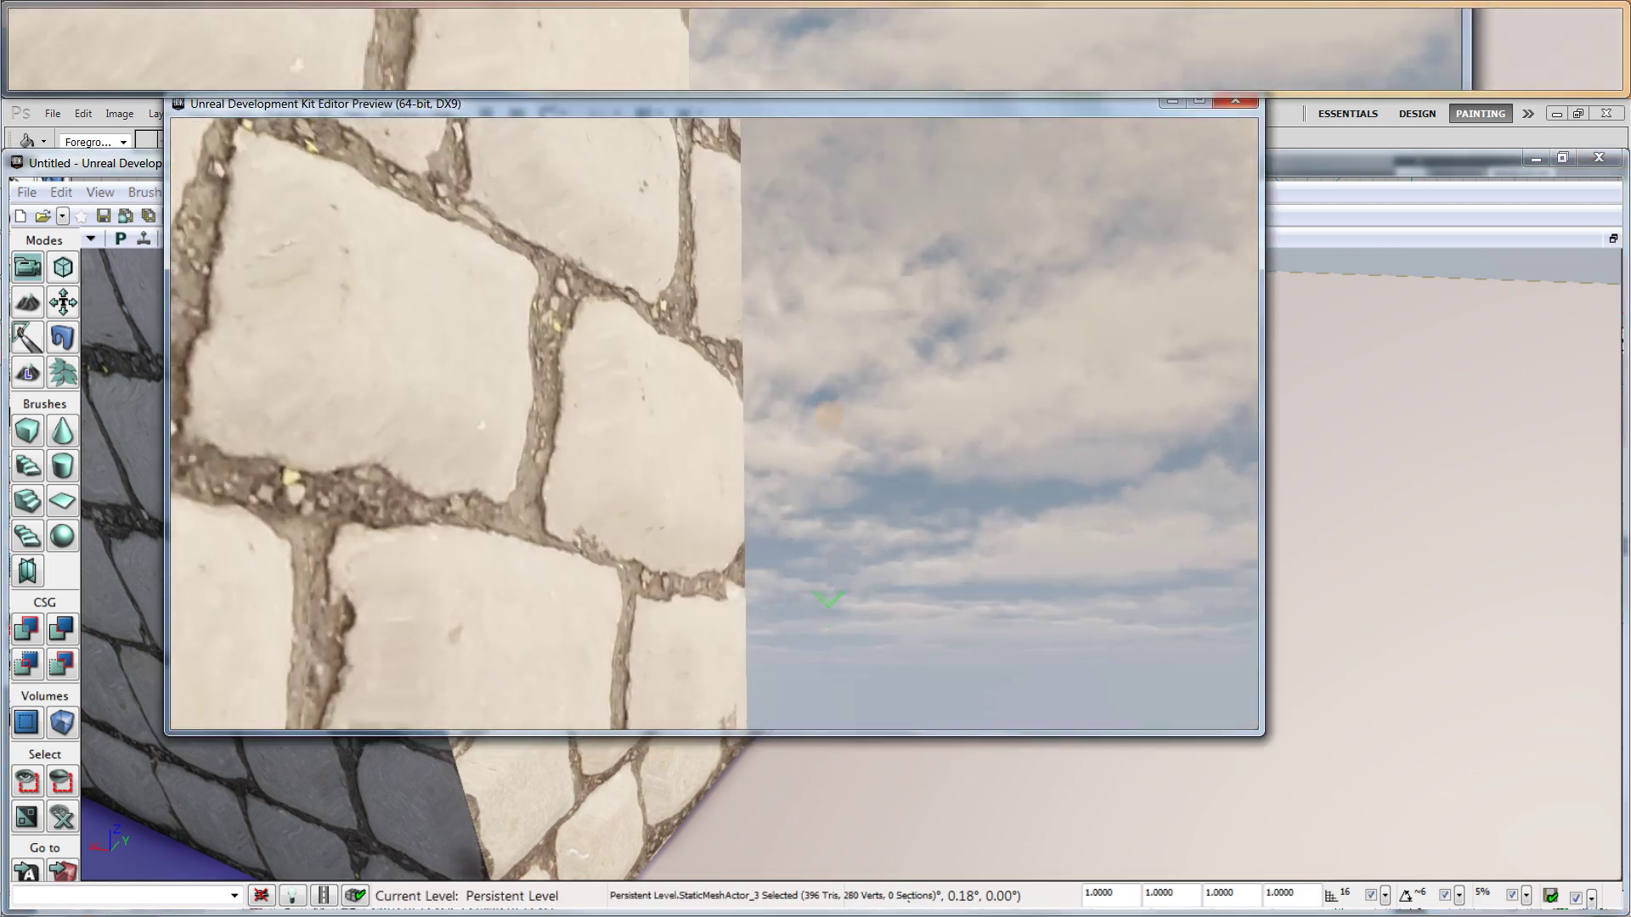
{"action": "key", "text": "s"}
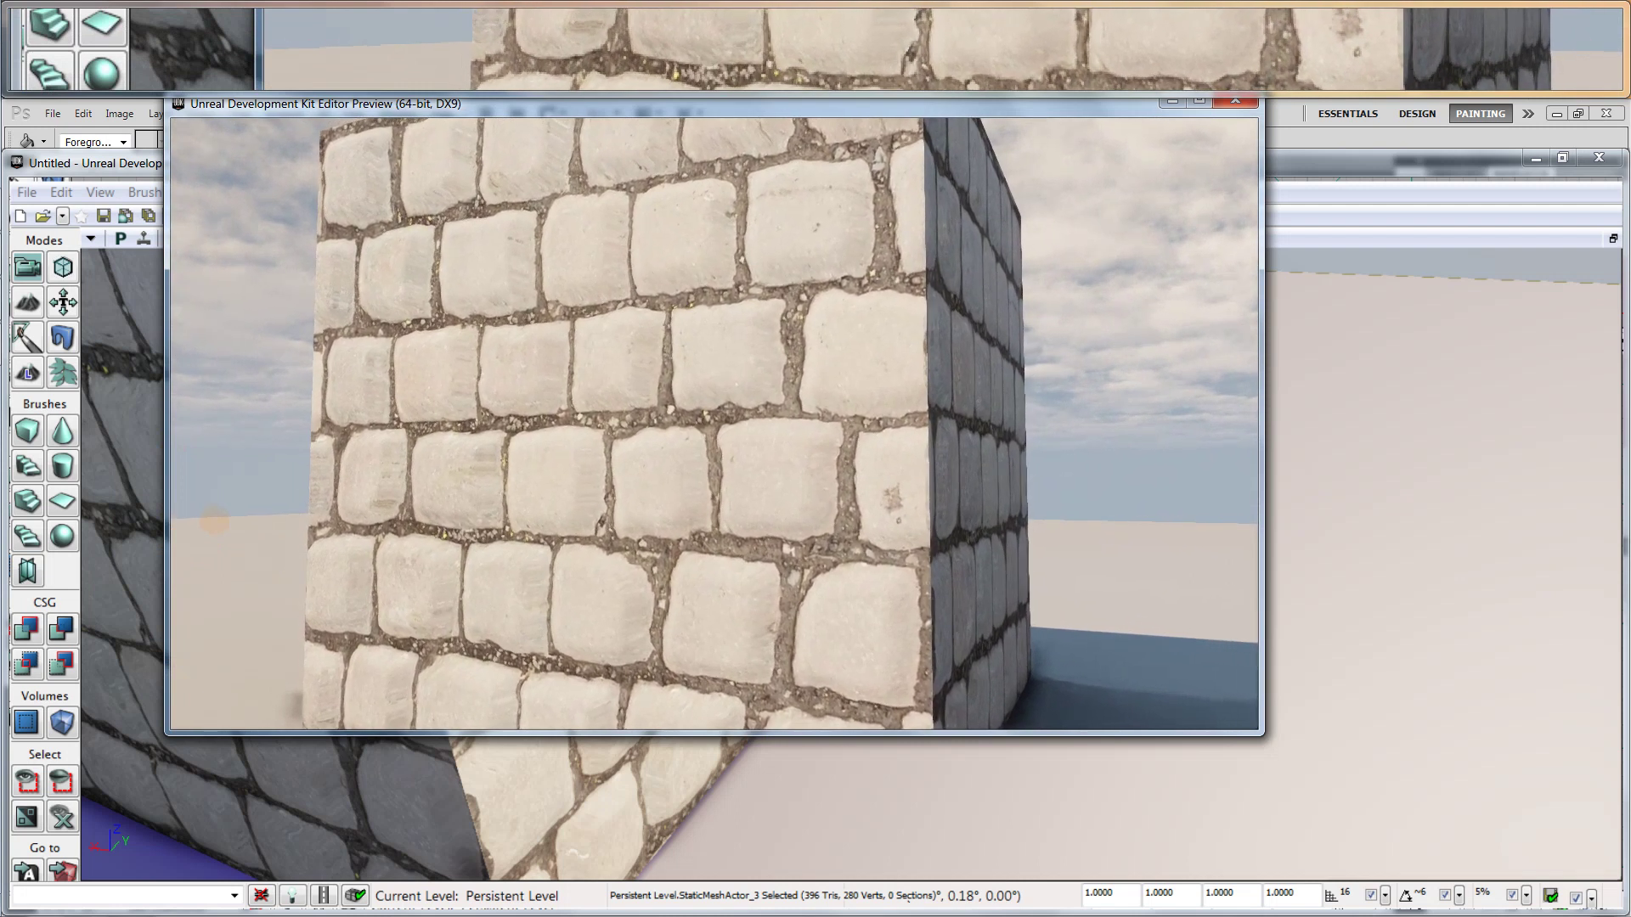
{"action": "key", "text": "grave"}
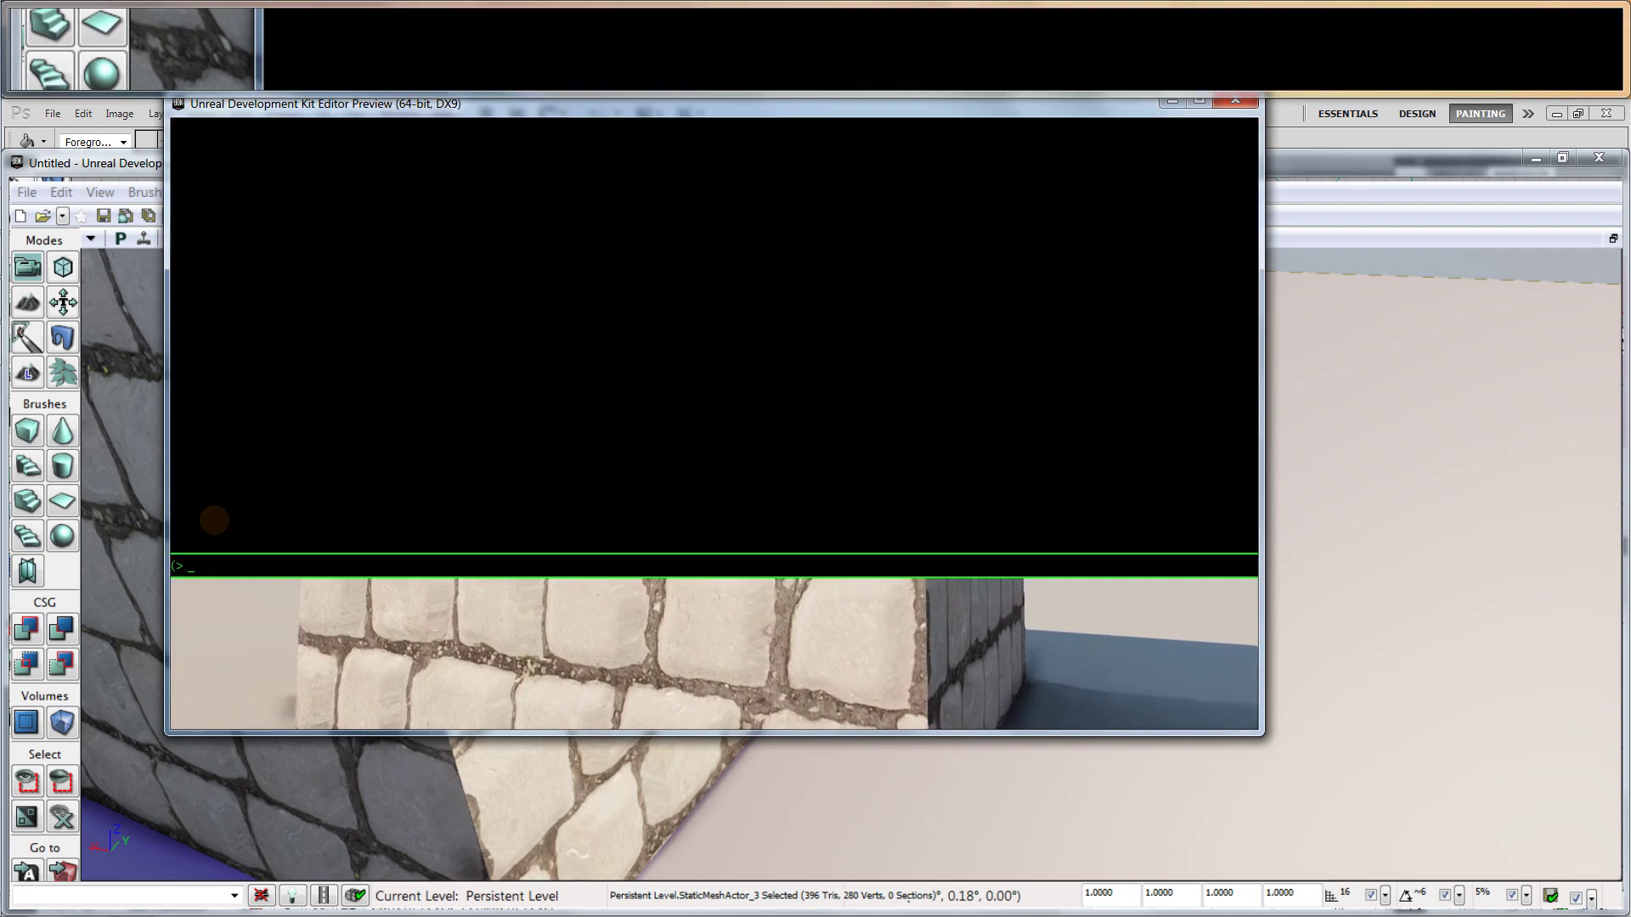
{"action": "type", "text": "freezeAt"}
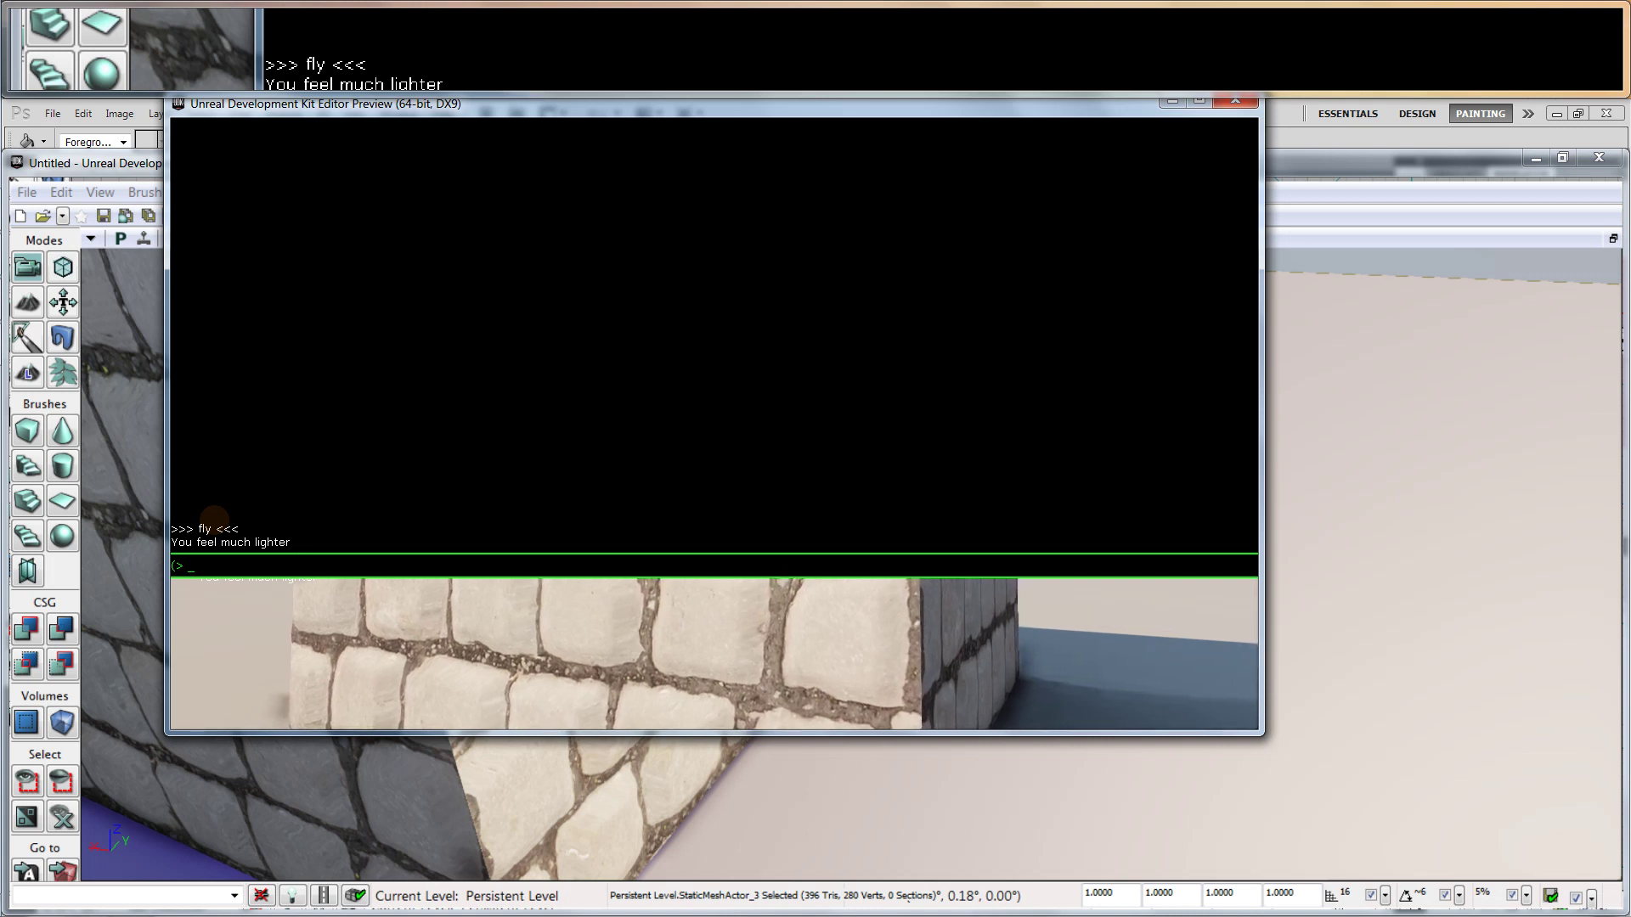
{"action": "key", "text": "grave"}
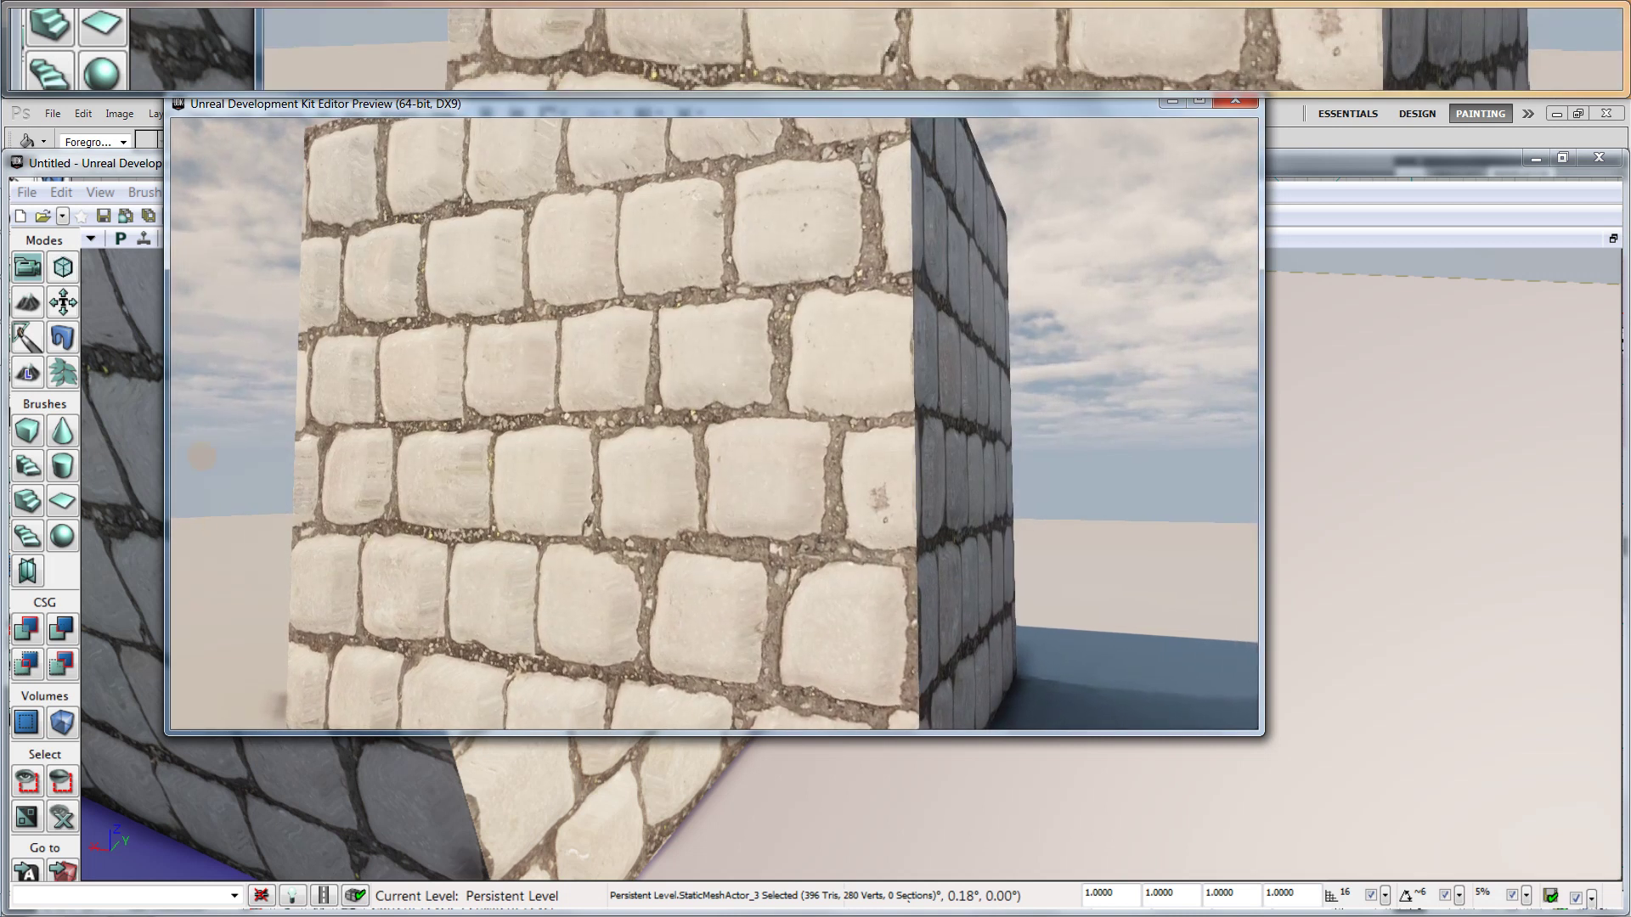
Fly over and around the cube to examine the brick depth effect, and end the play session
{"action": "key", "text": "w"}
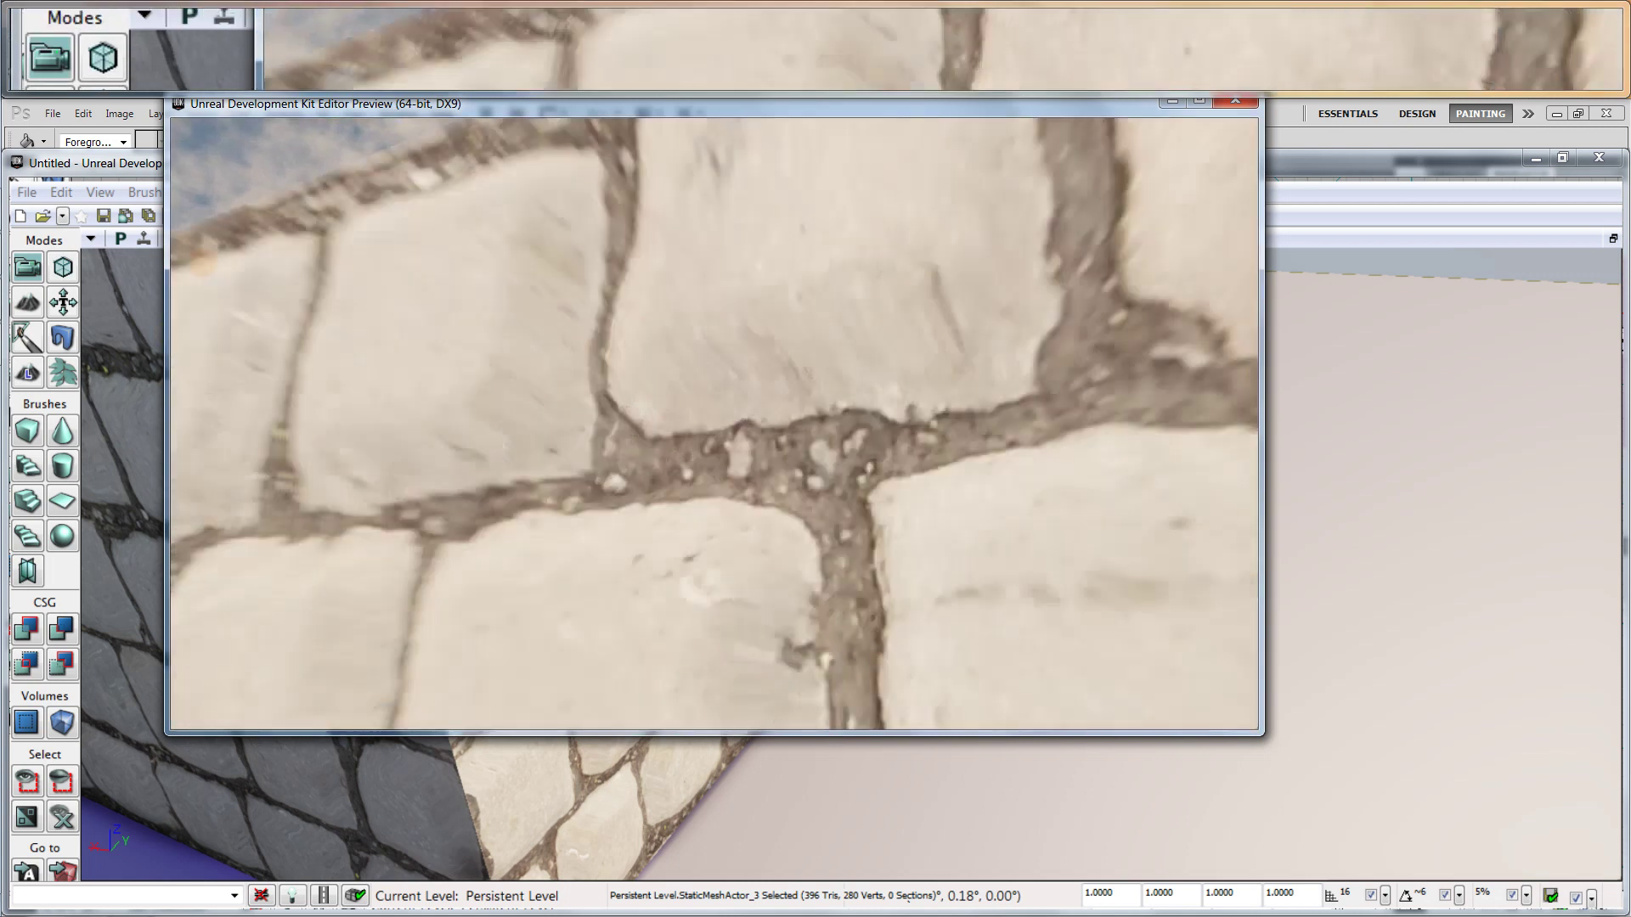
{"action": "key", "text": "w"}
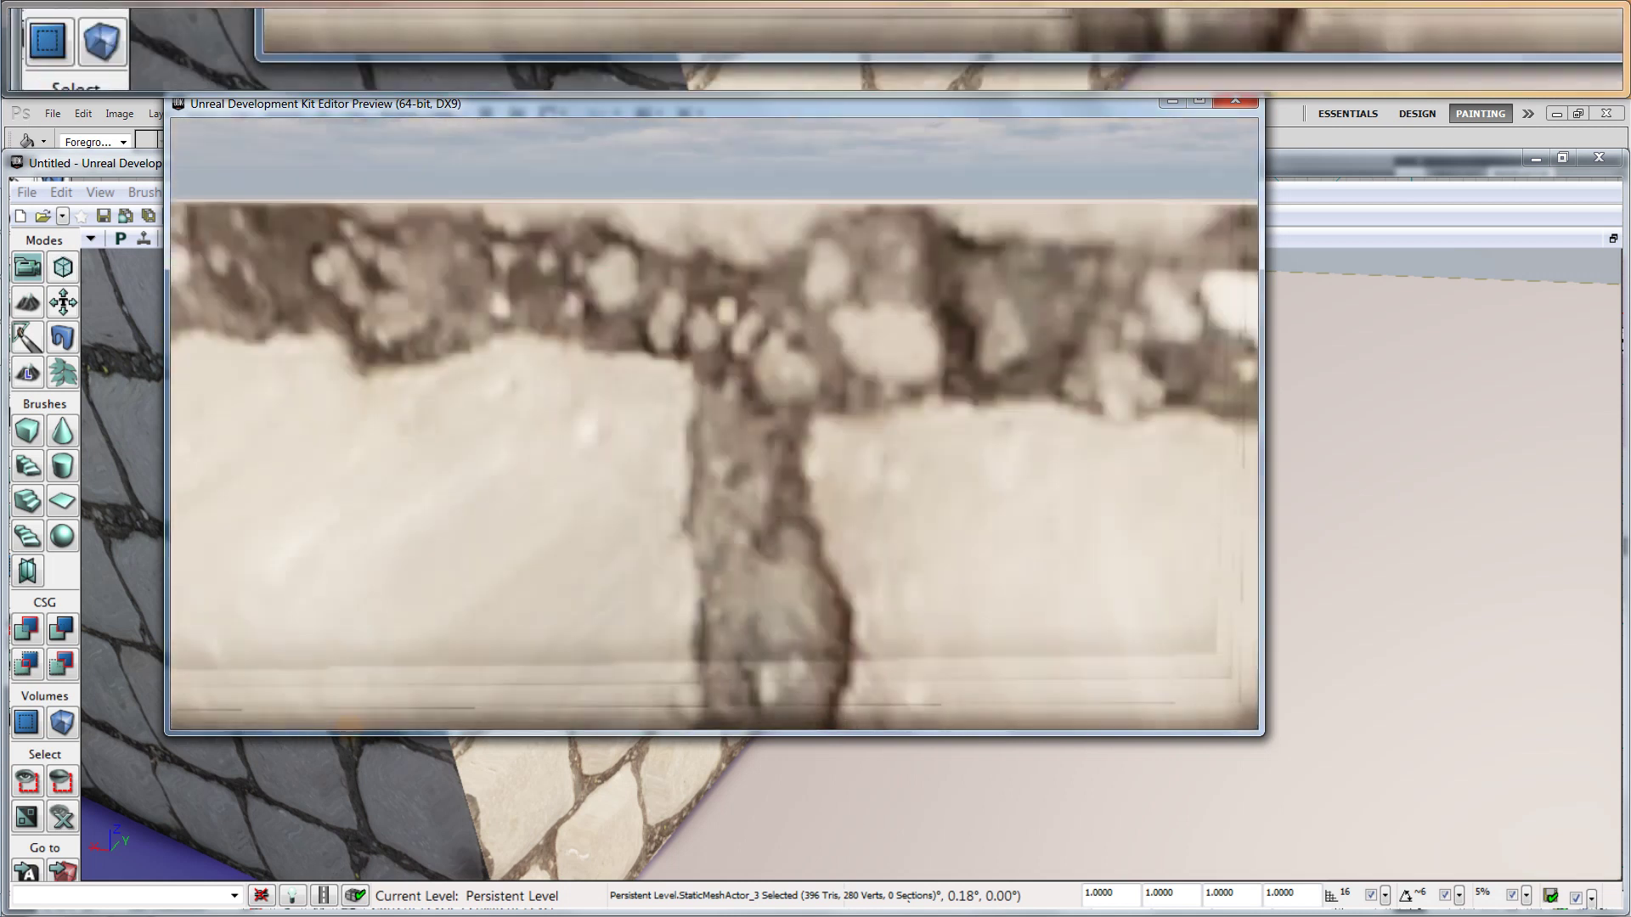
{"action": "key", "text": "w"}
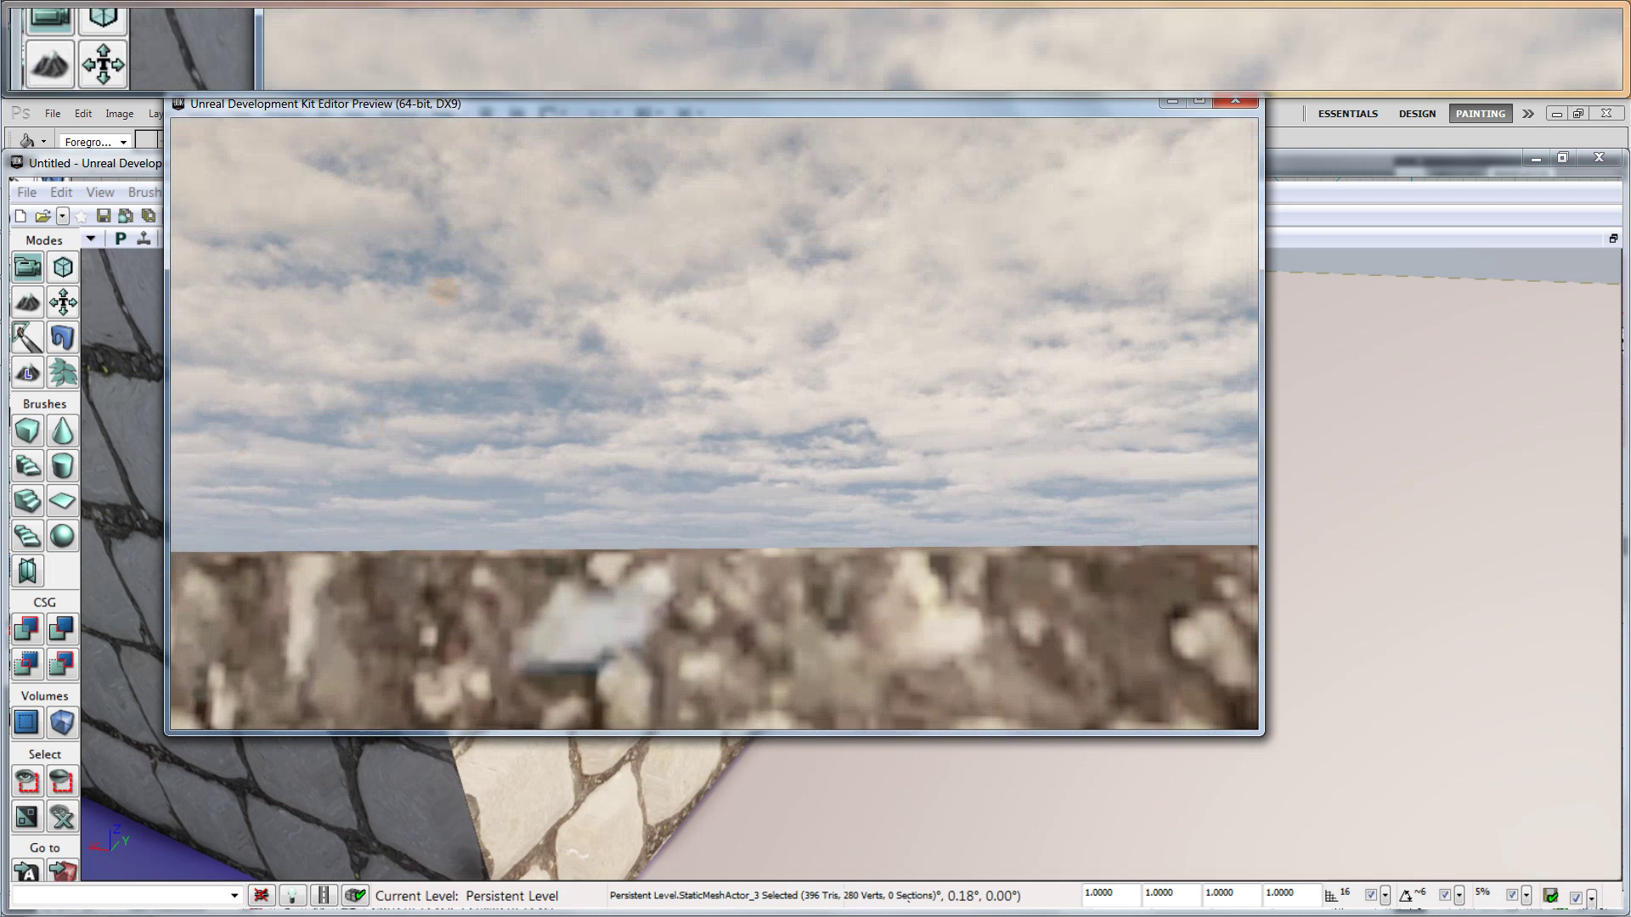
{"action": "key", "text": "w"}
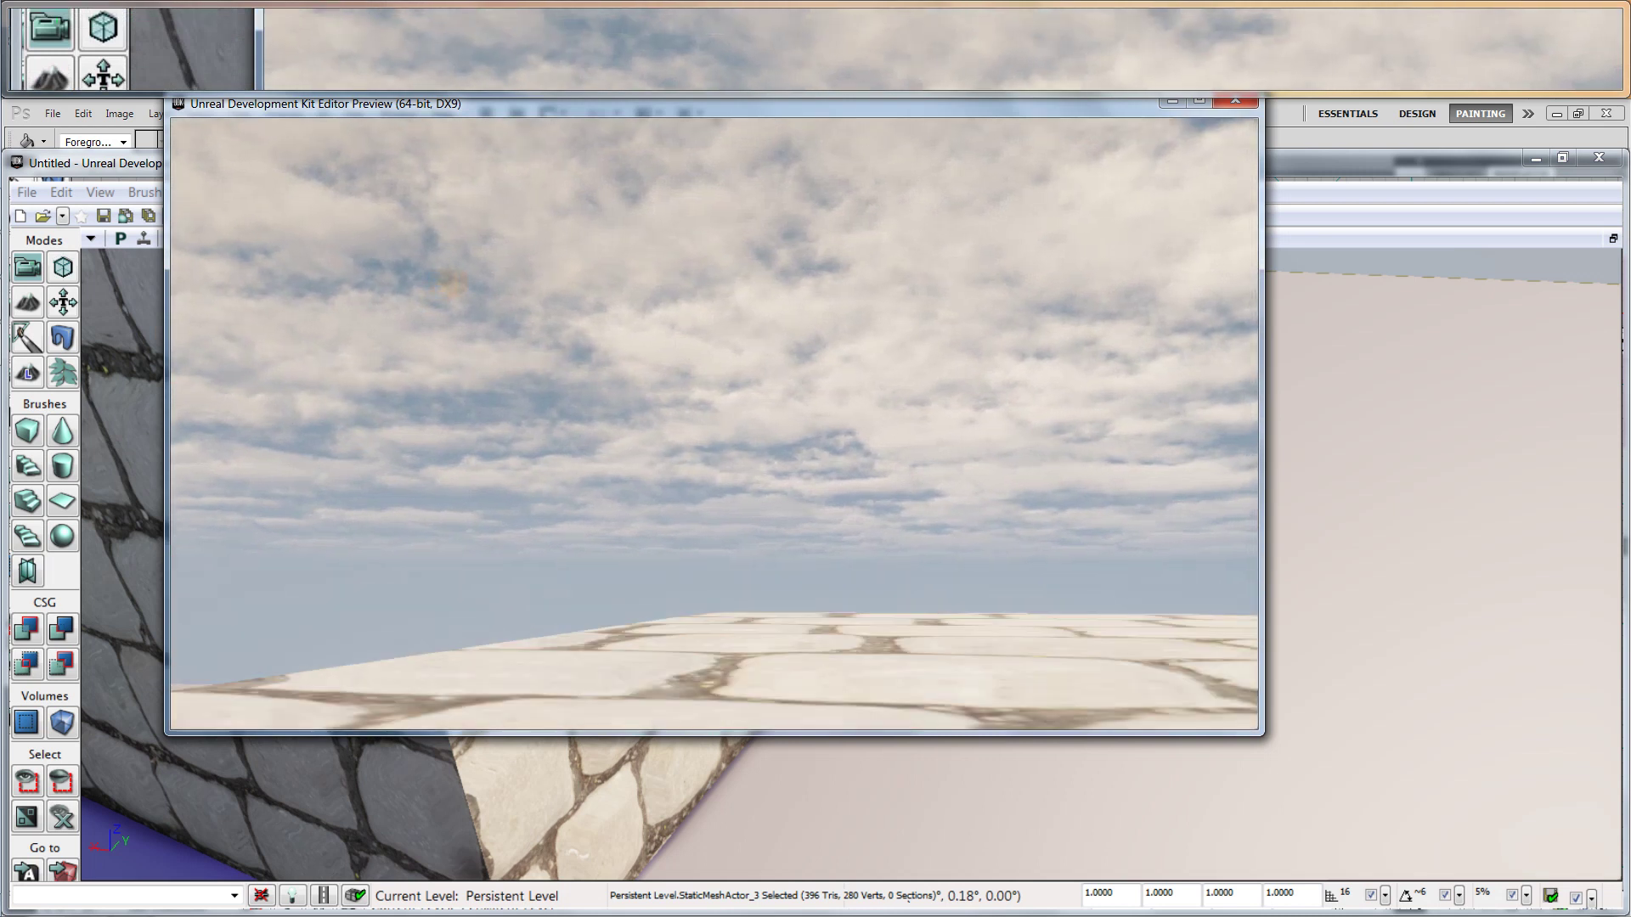
{"action": "key", "text": "w"}
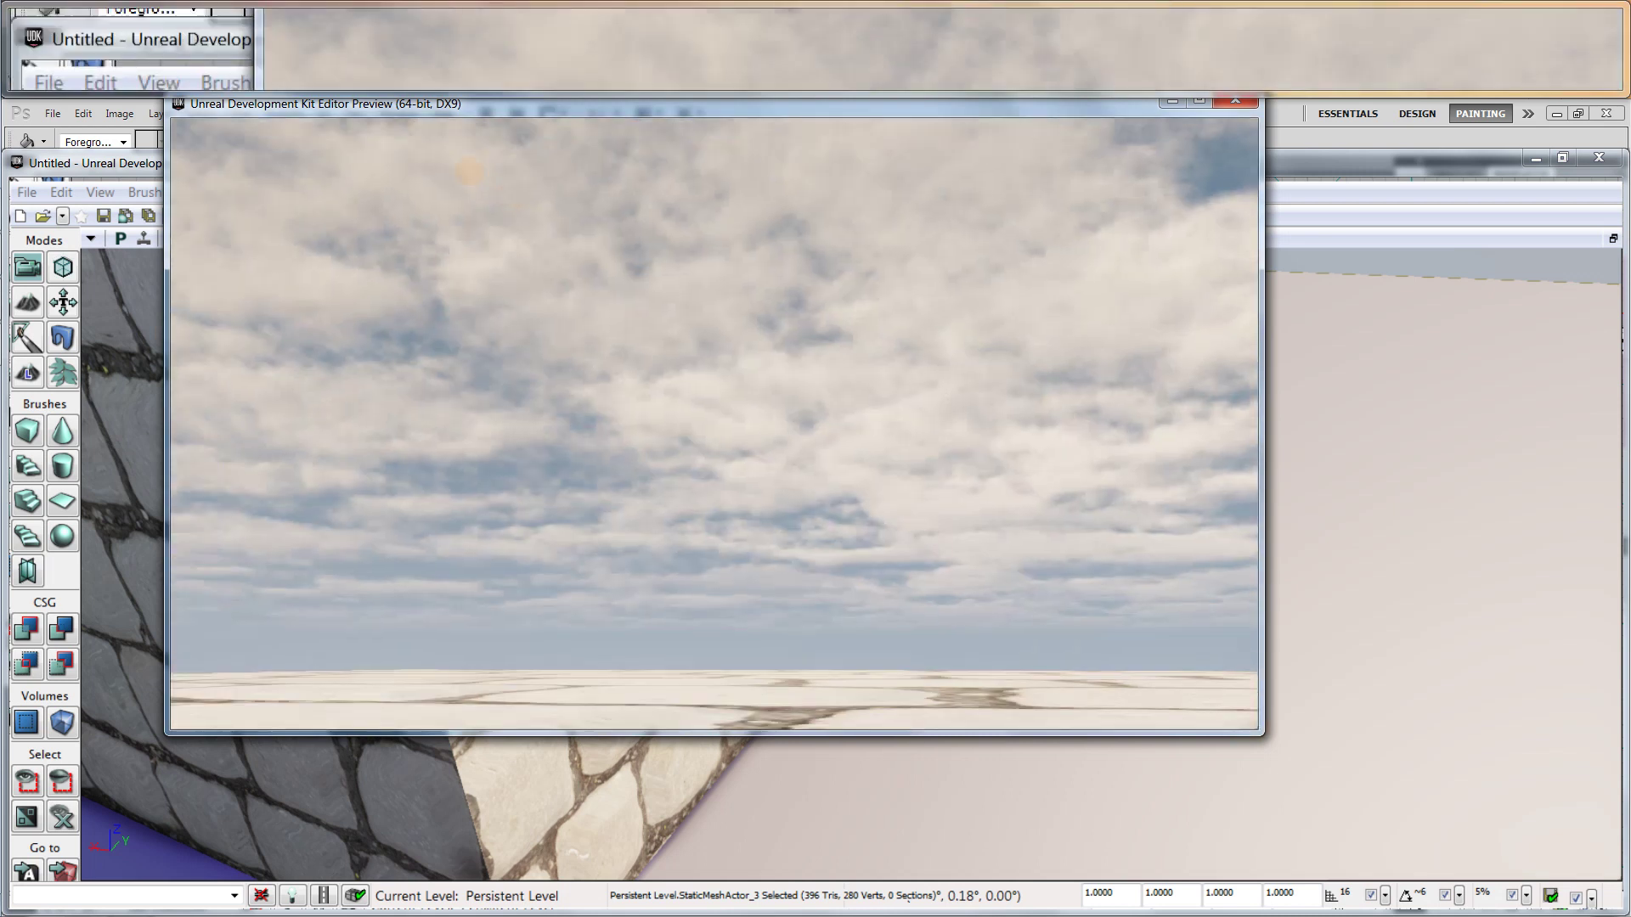
{"action": "key", "text": "w"}
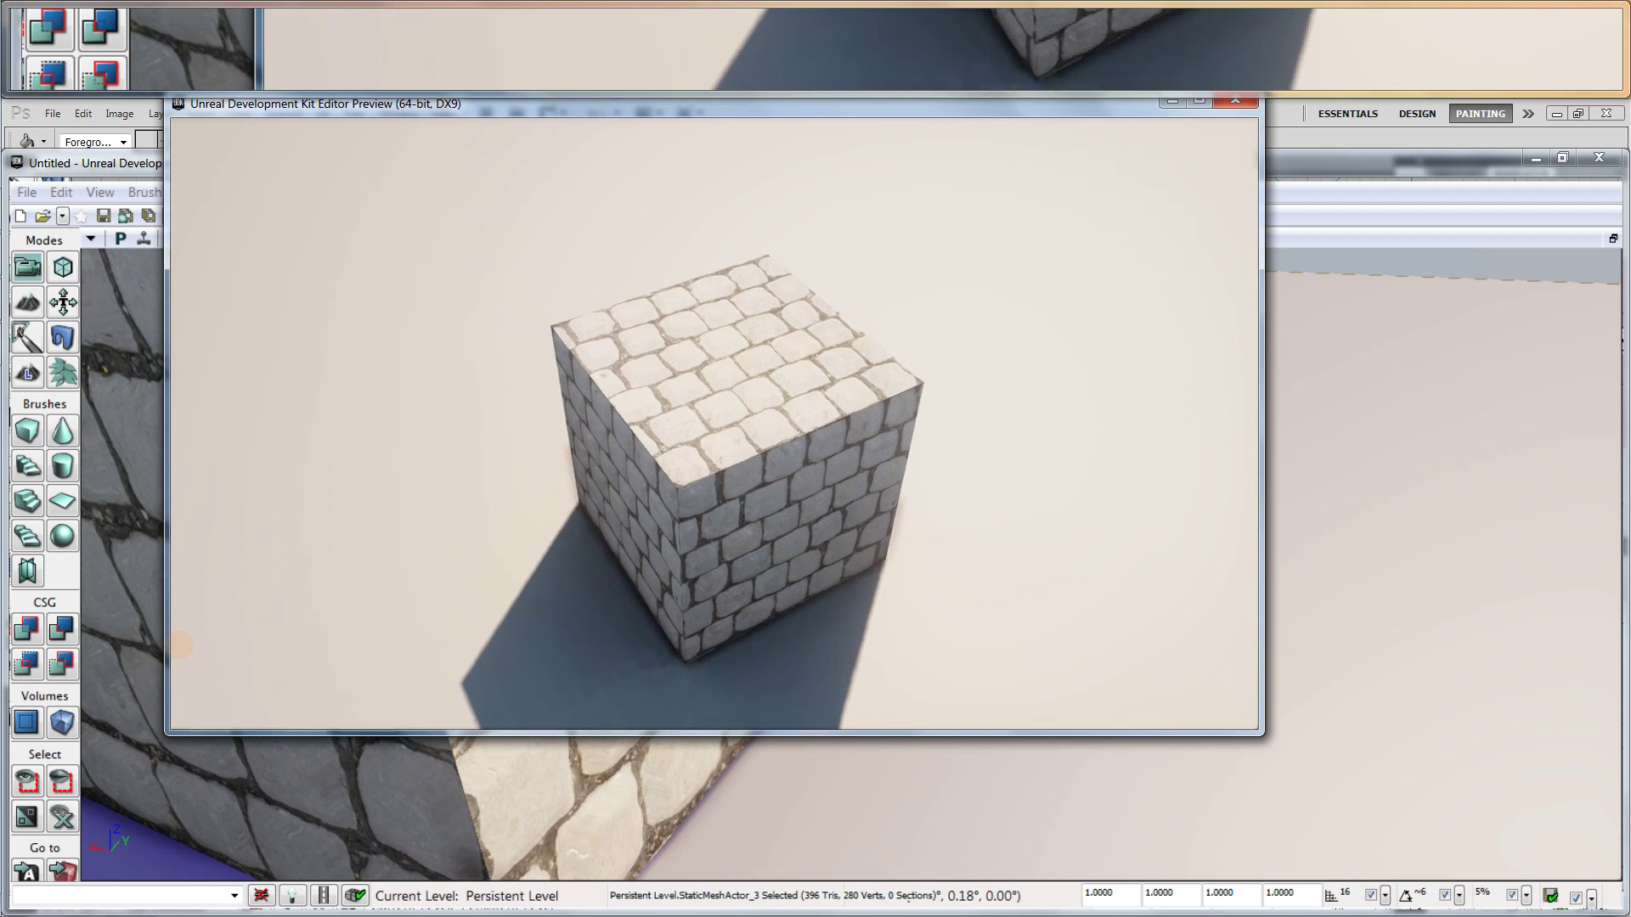
{"action": "key", "text": "Escape"}
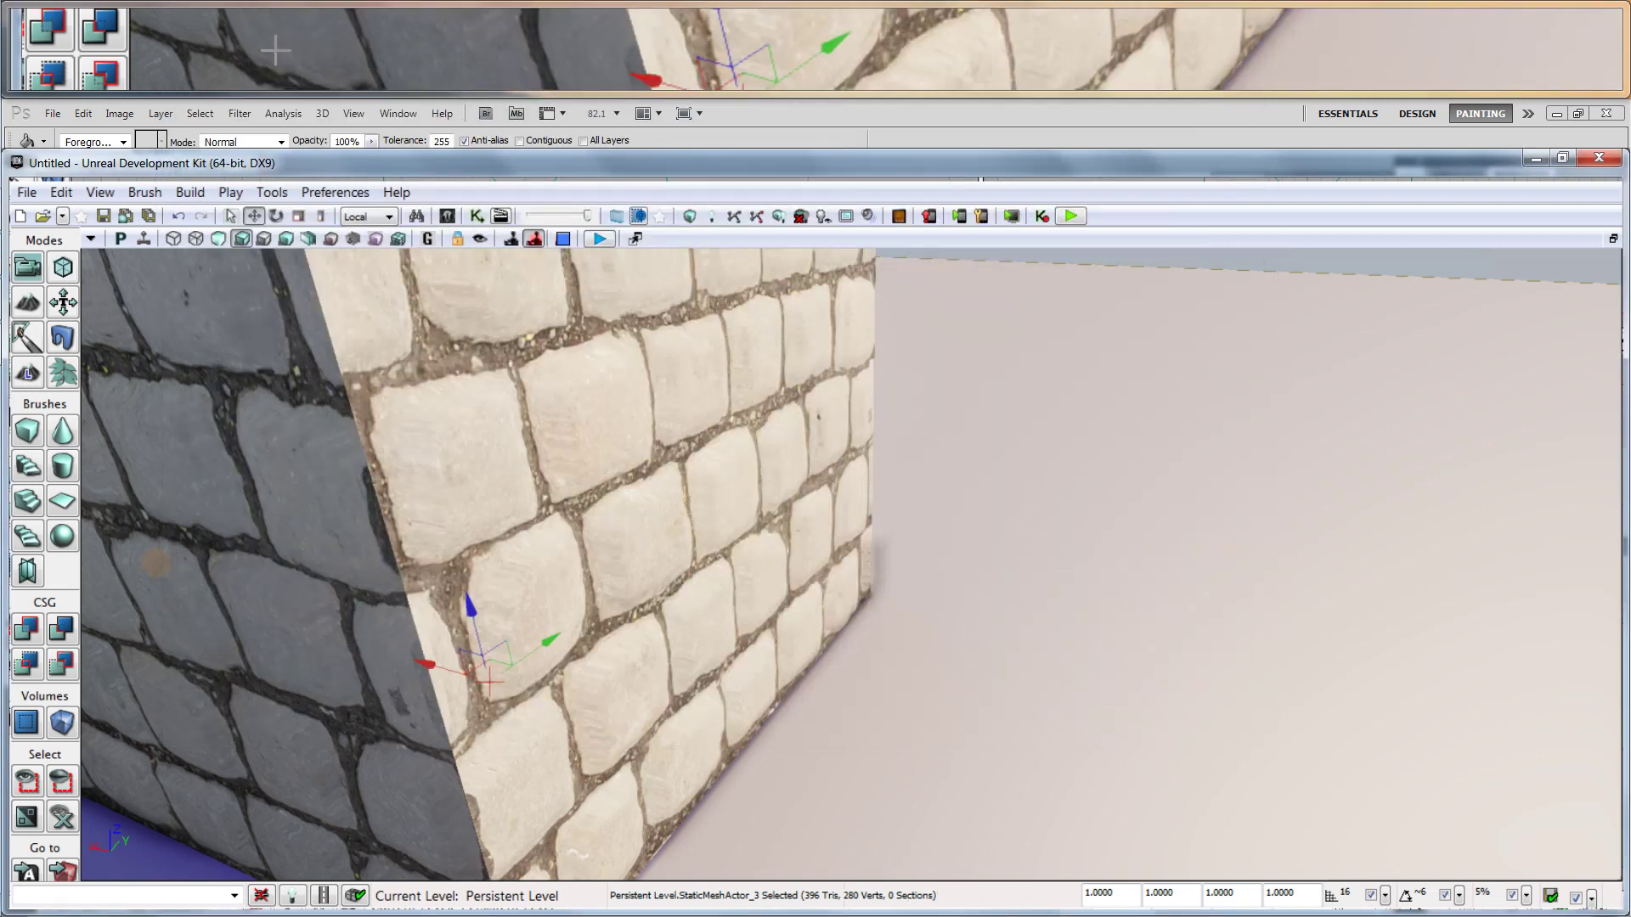